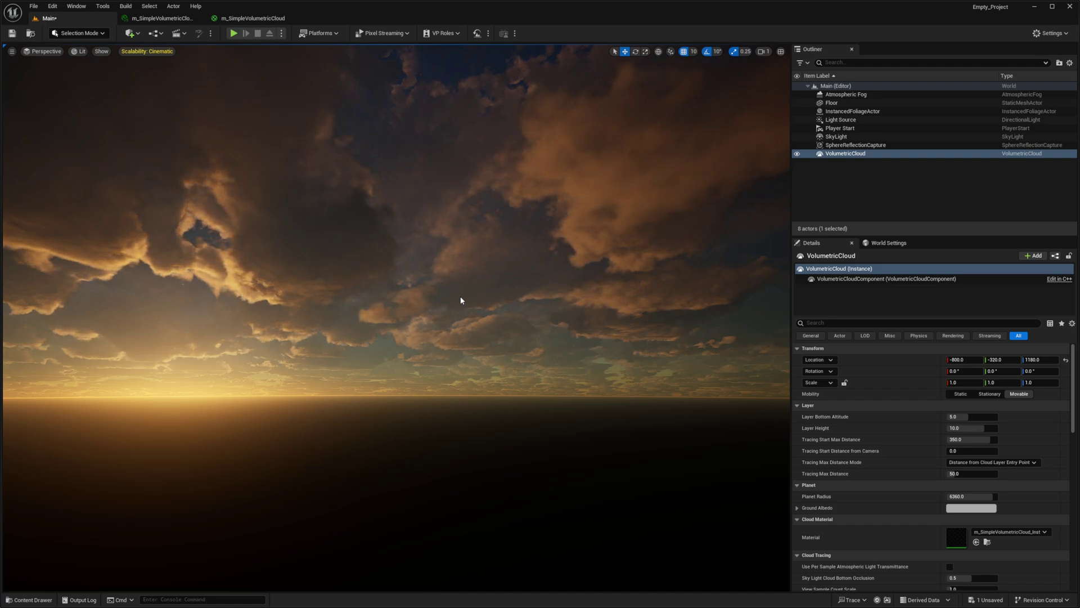
Rotate the directional light between sunset and daytime angles to preview the lighting on the volumetric clouds
right_click_drag(460, 295, 485, 300)
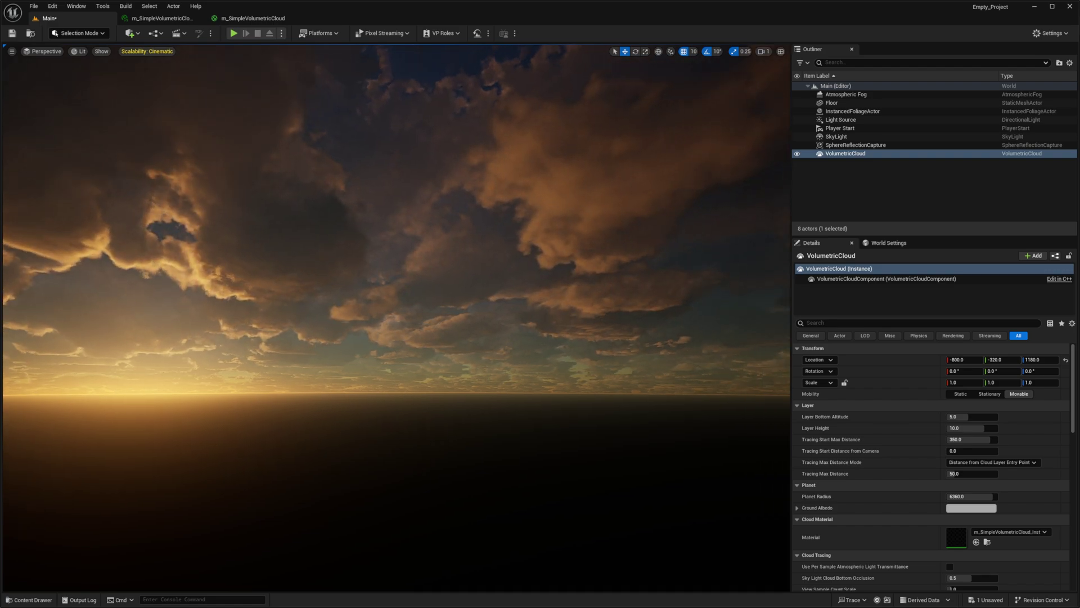
key("ctrl+l")
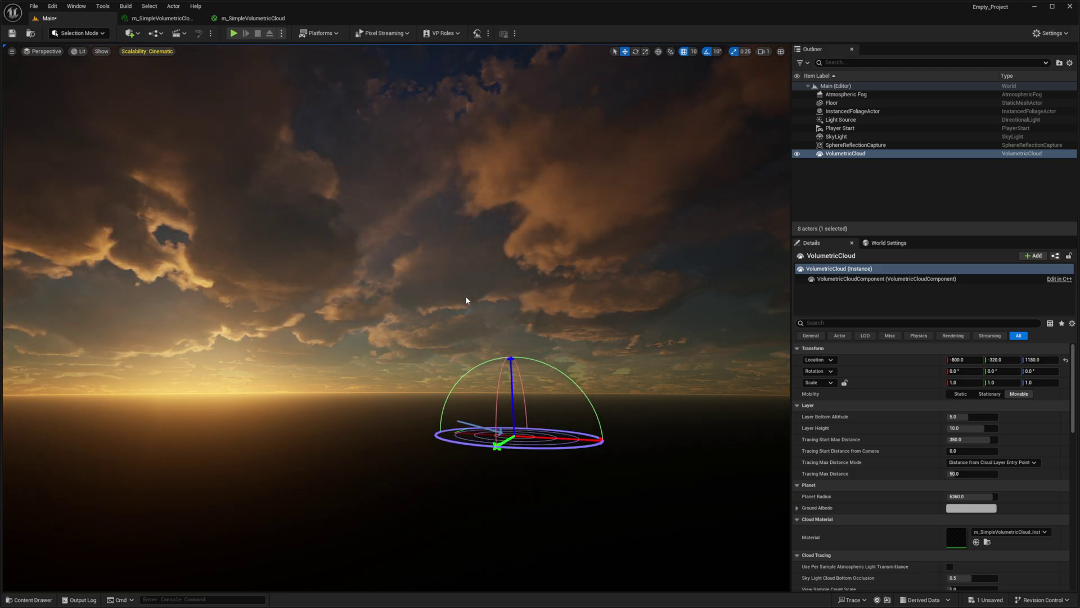
key("ctrl+l")
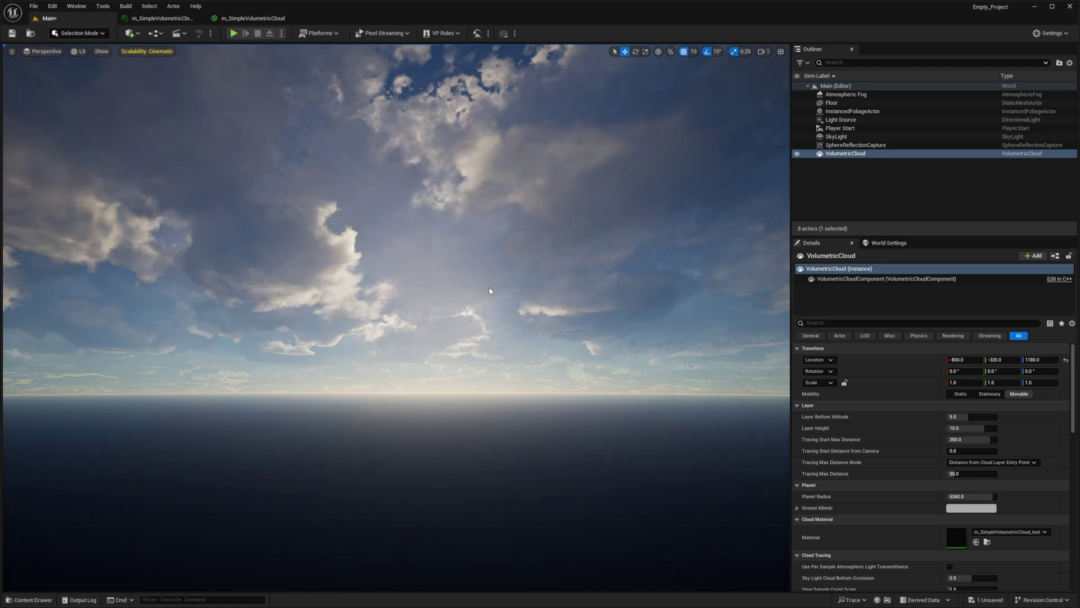
key("ctrl+l")
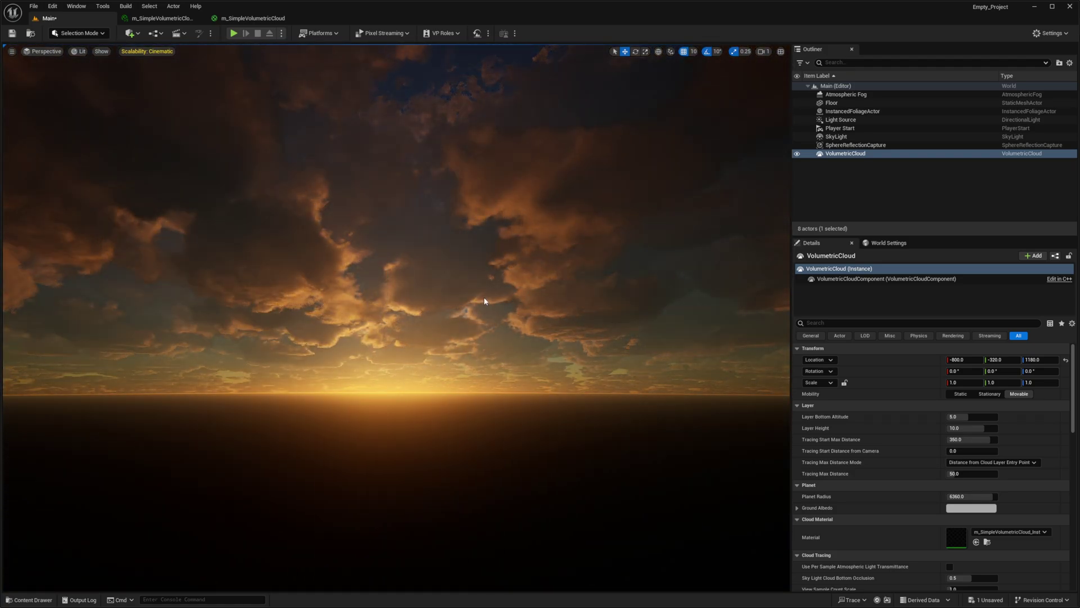
key("ctrl+l")
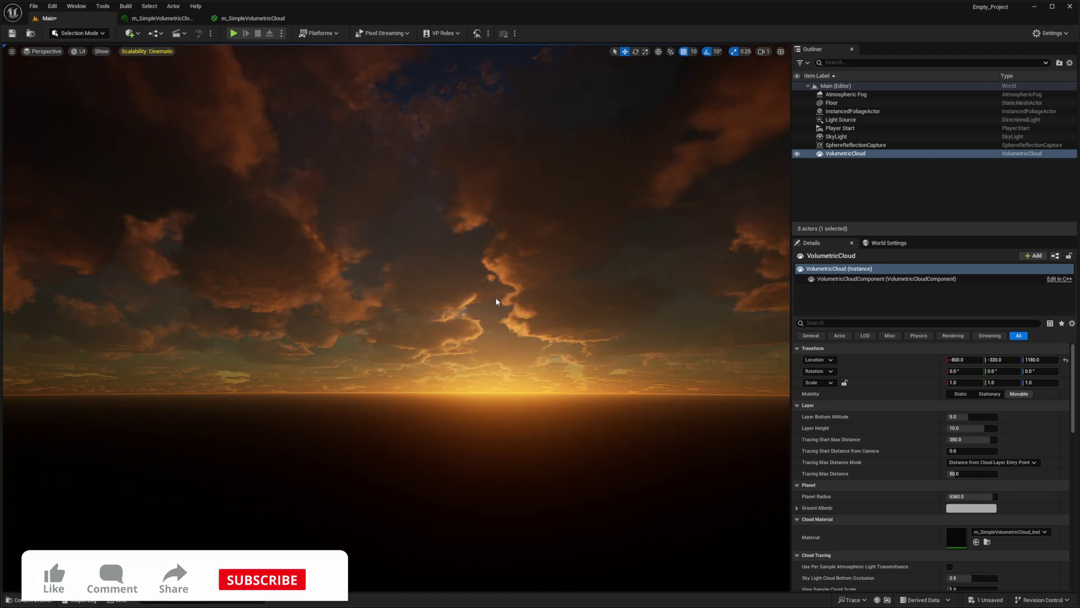
key("ctrl+l")
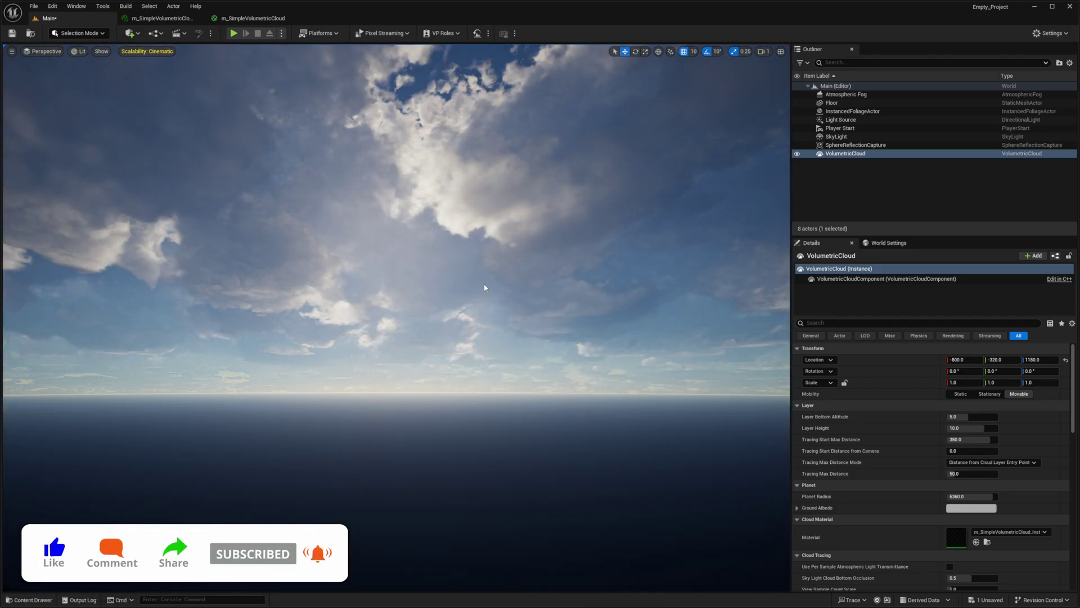
key("ctrl+l")
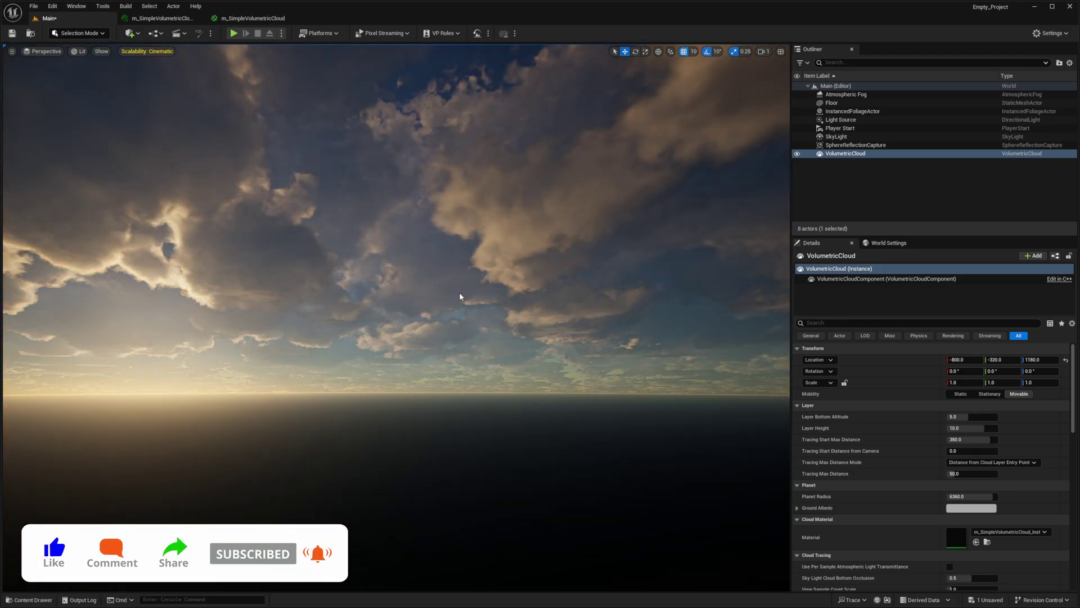
key("ctrl+l")
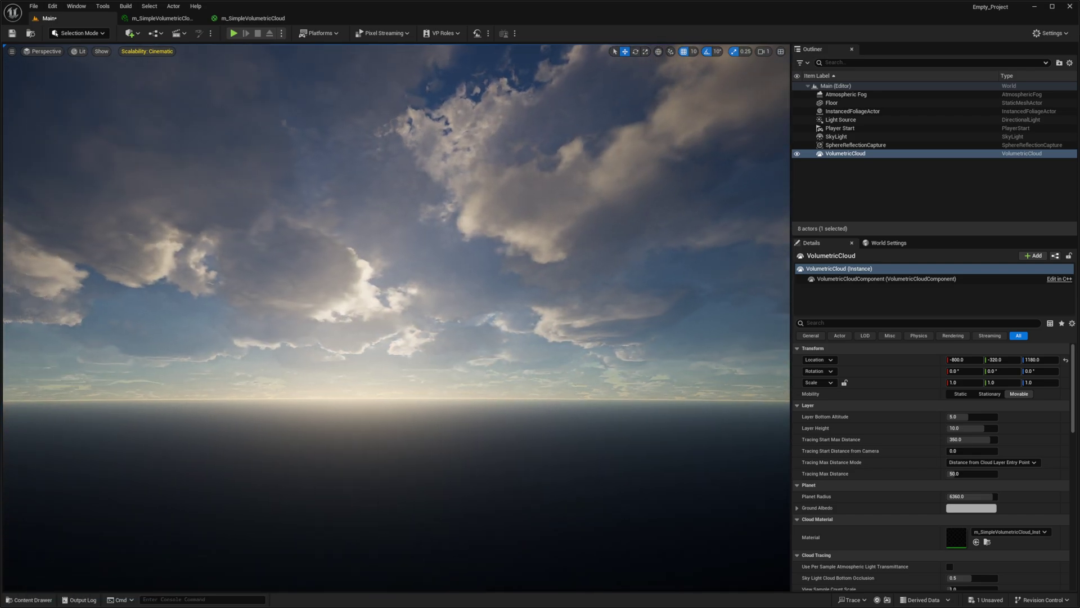
Examine the clouds from several directions in the daytime sky while shifting the sun's position
right_click_drag(473, 291, 529, 299)
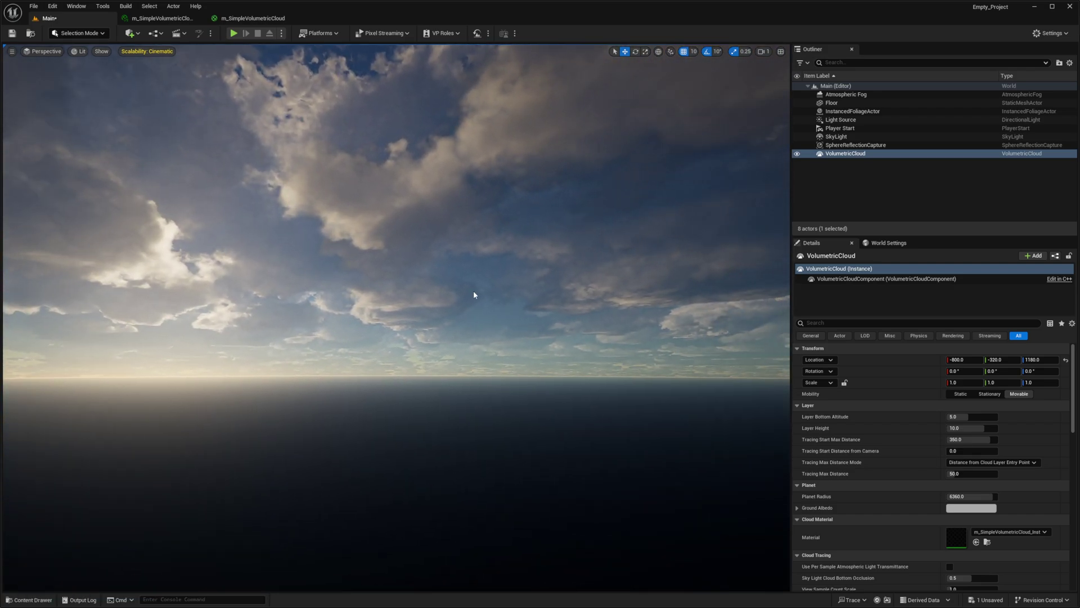
key("ctrl+l")
key("ctrl+l")
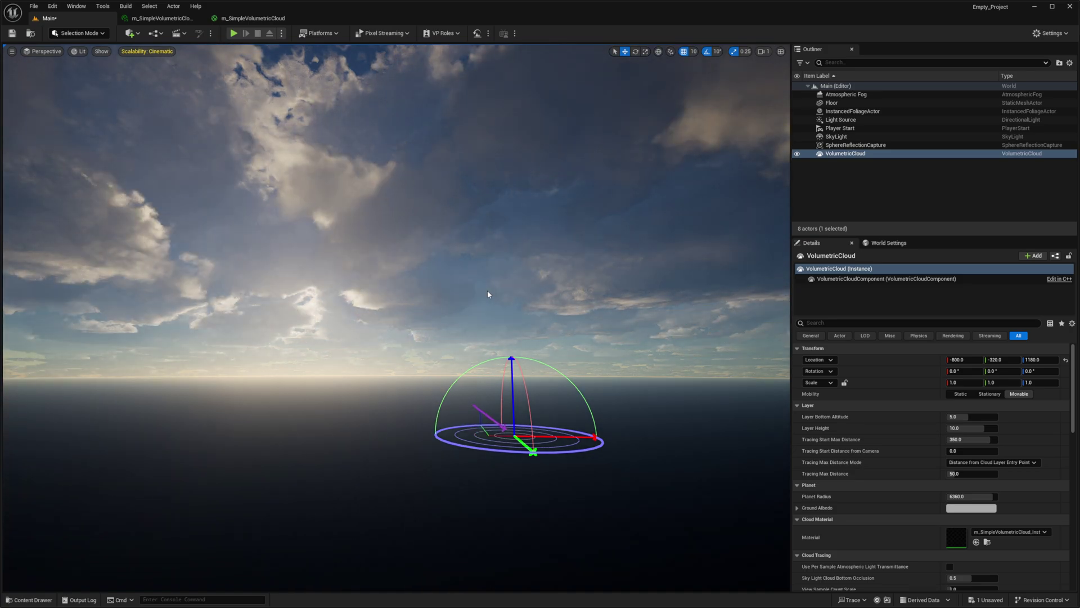
key("g")
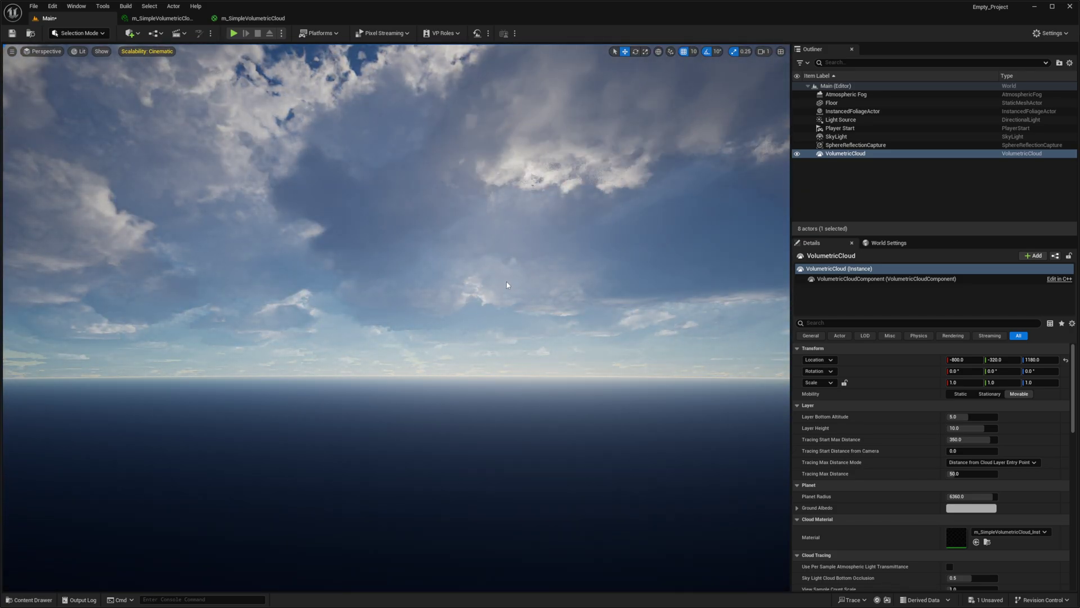
key("ctrl+l")
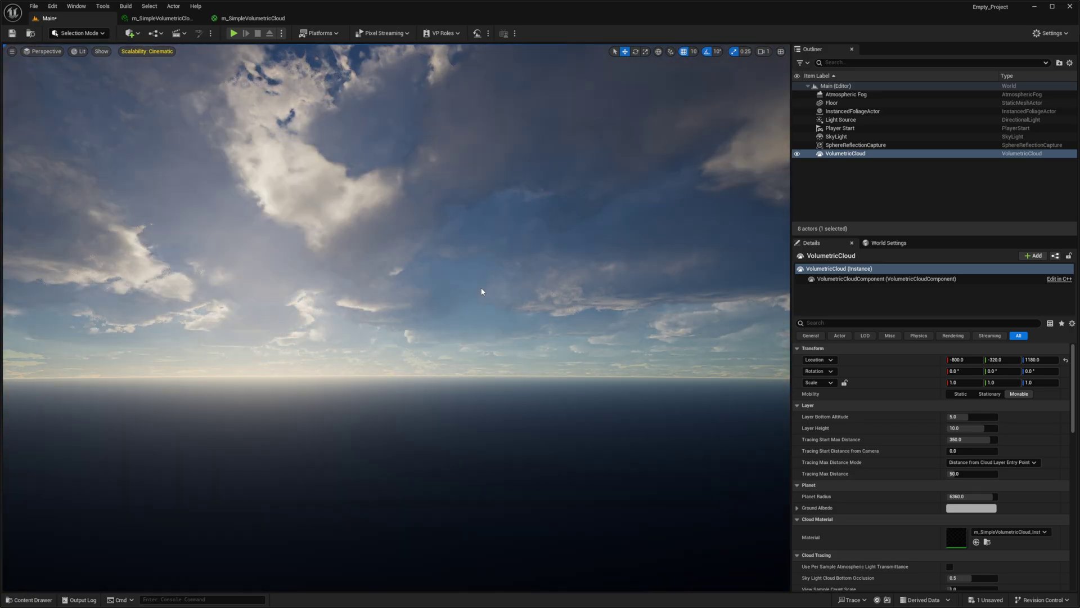
right_click_drag(383, 277, 236, 292)
right_click_drag(348, 259, 461, 304)
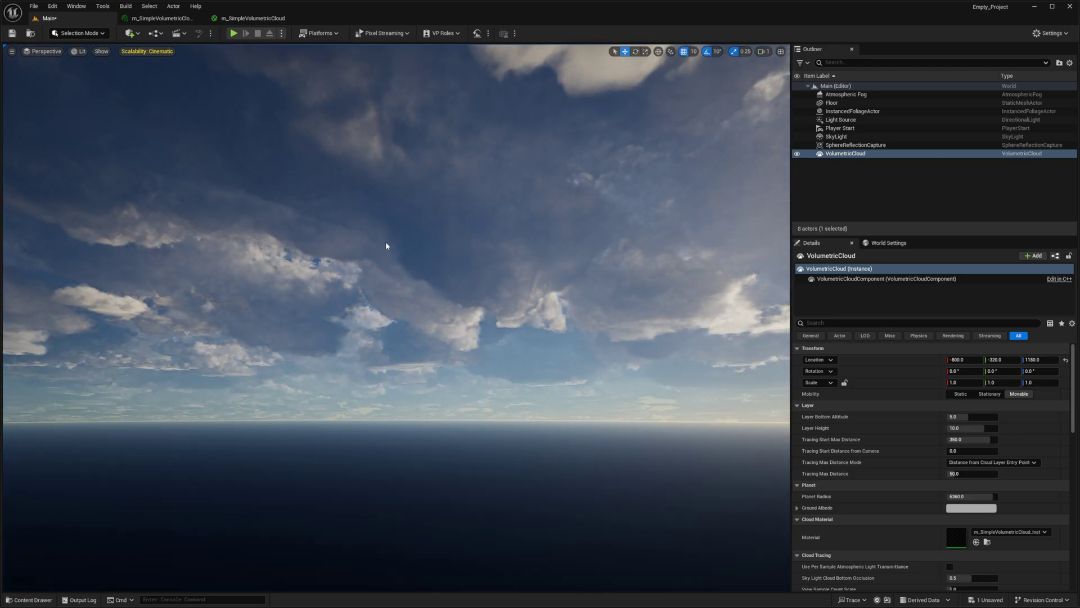
key("ctrl+l")
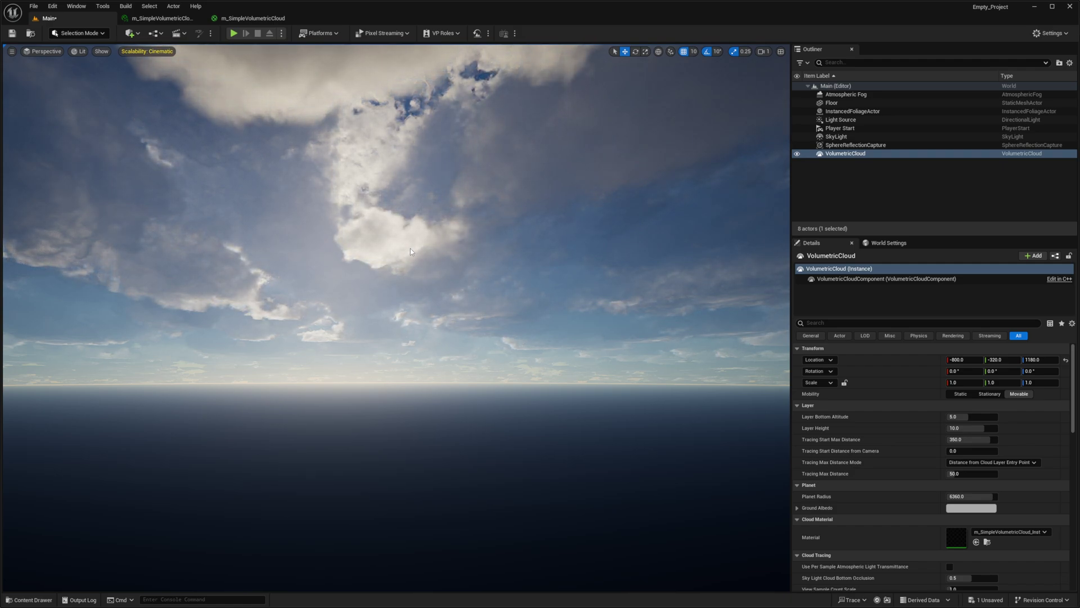
right_click_drag(410, 249, 245, 356)
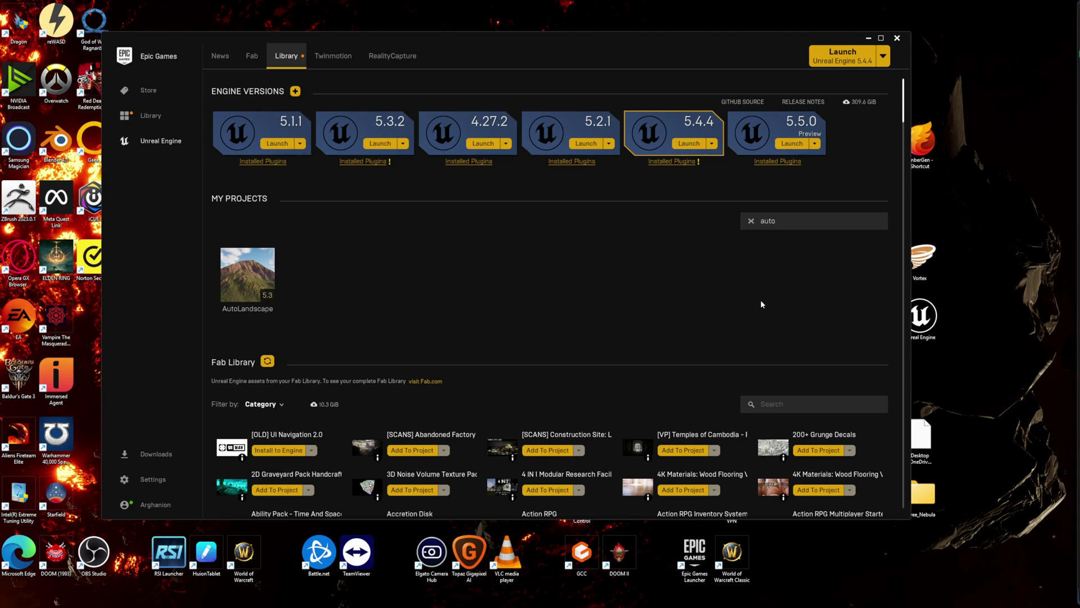
Launch Unreal Engine 5.5.0 Preview from the Epic Games library
left_click(780, 147)
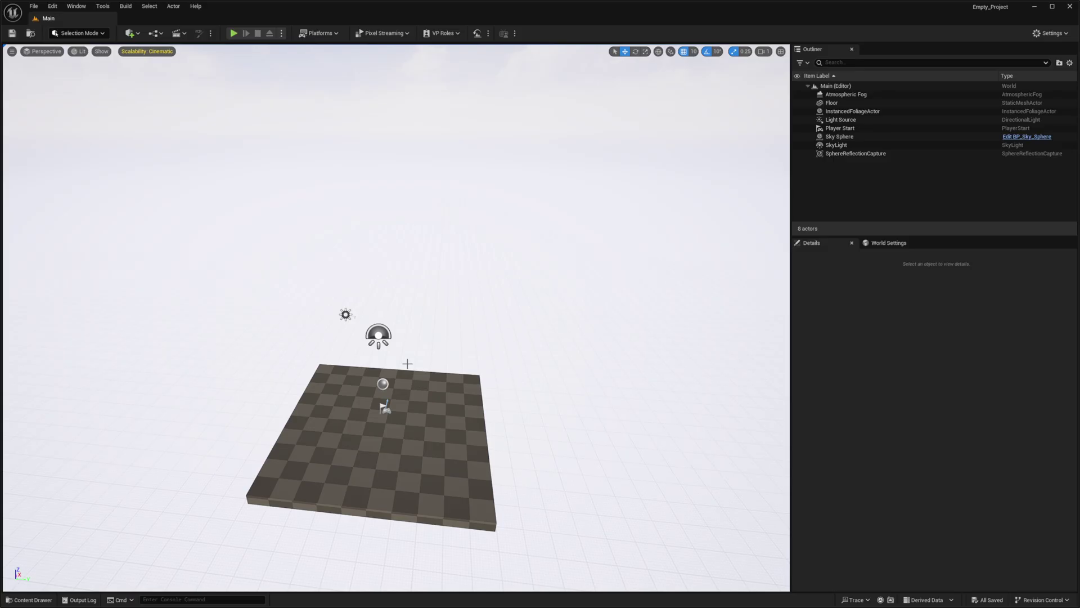
Delete the Sky Sphere from the Main level
right_click_drag(407, 364, 396, 410)
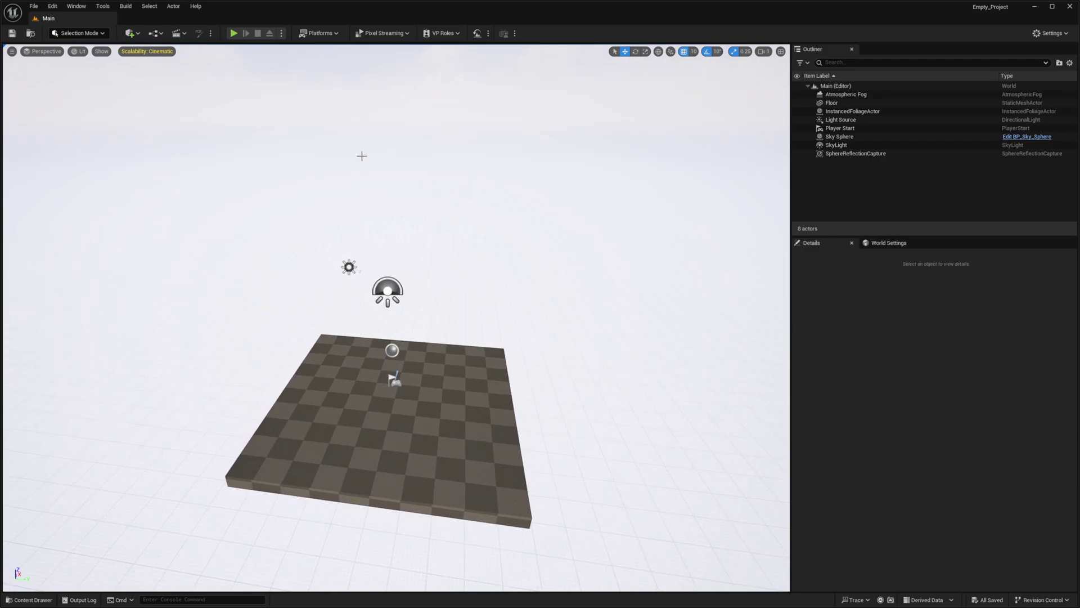
mouse_move(361, 156)
right_mouse_down()
mouse_move(328, 147)
mouse_move(294, 86)
mouse_move(319, 96)
mouse_move(360, 146)
right_mouse_up()
left_click(365, 123)
key("Delete")
Place a Volumetric Cloud actor from the visual effects in the level and inspect the resulting sky
left_click(130, 33)
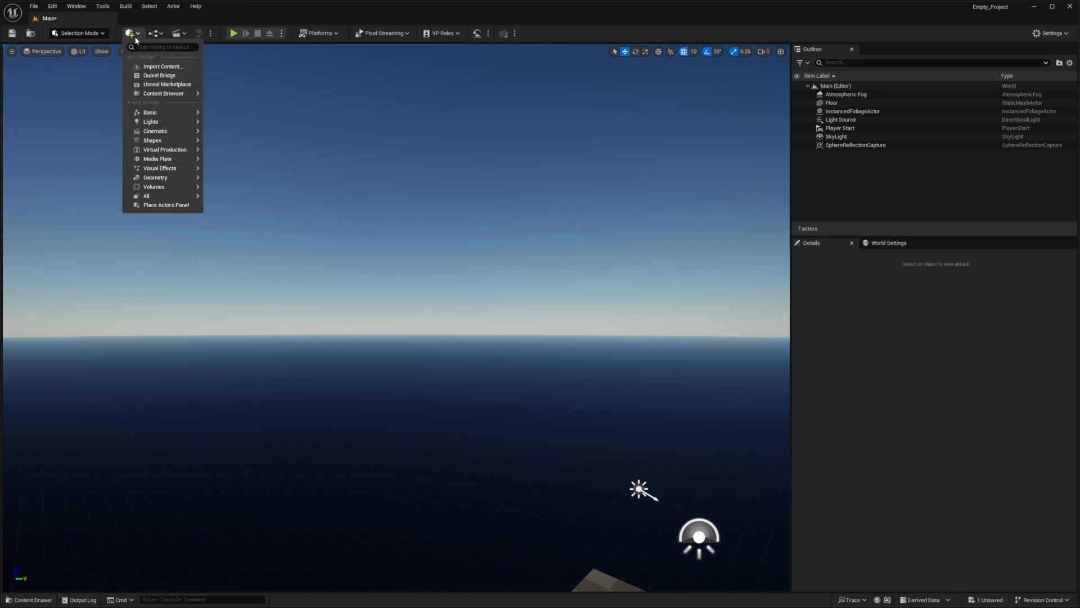
mouse_move(167, 160)
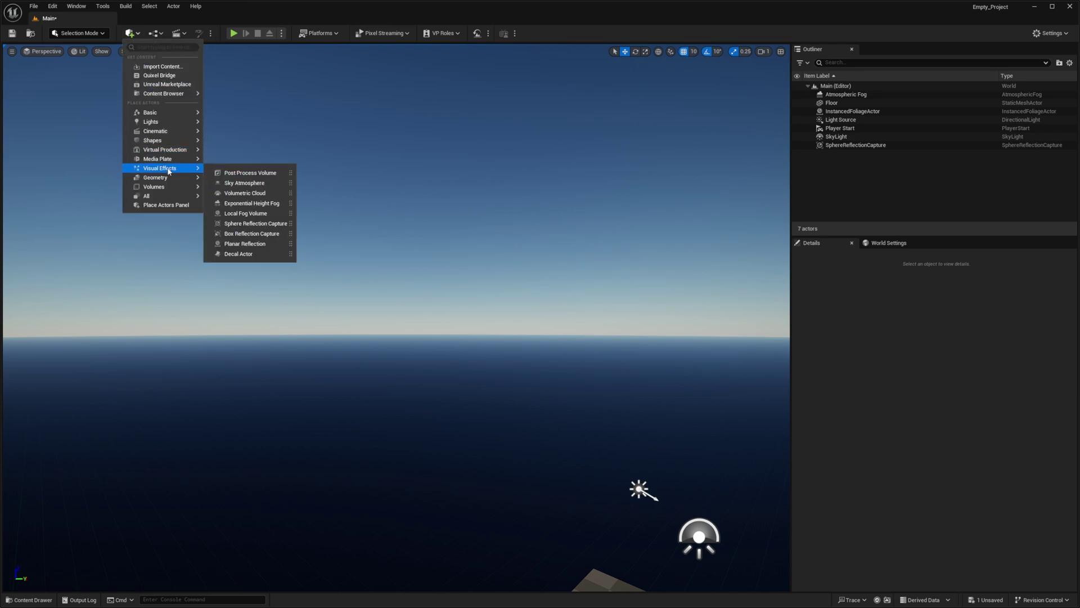
mouse_move(193, 180)
left_click_drag(259, 202, 411, 248)
right_click_drag(412, 247, 455, 152)
right_click_drag(442, 269, 247, 360)
right_click_drag(394, 239, 627, 247)
right_click_drag(414, 235, 467, 244)
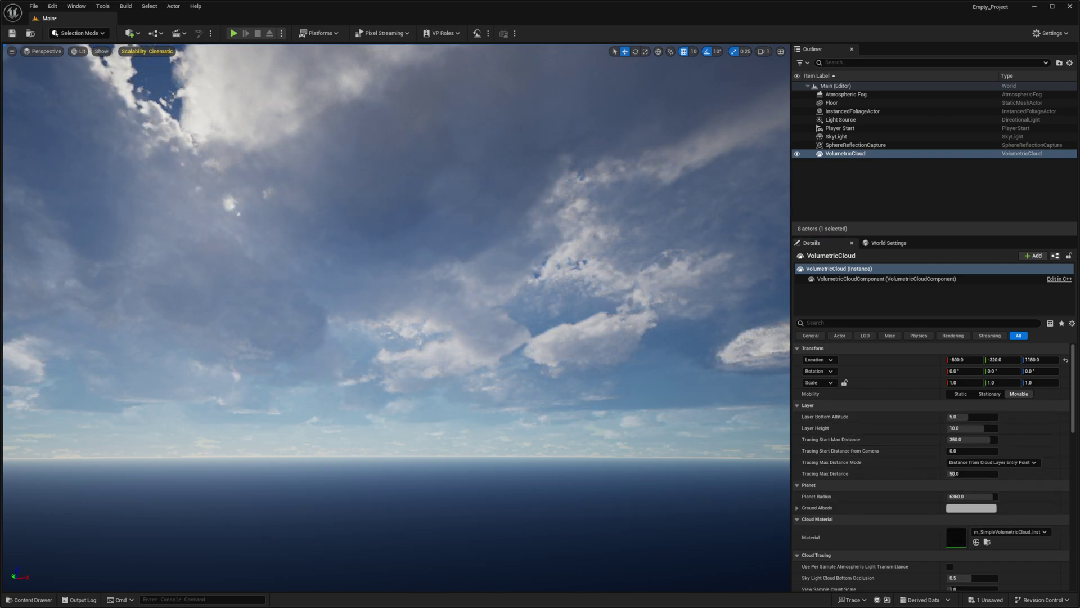
Open the cloud's material instance and its parent material m_SimpleVolumetricCloud
left_click_drag(636, 76, 258, 21)
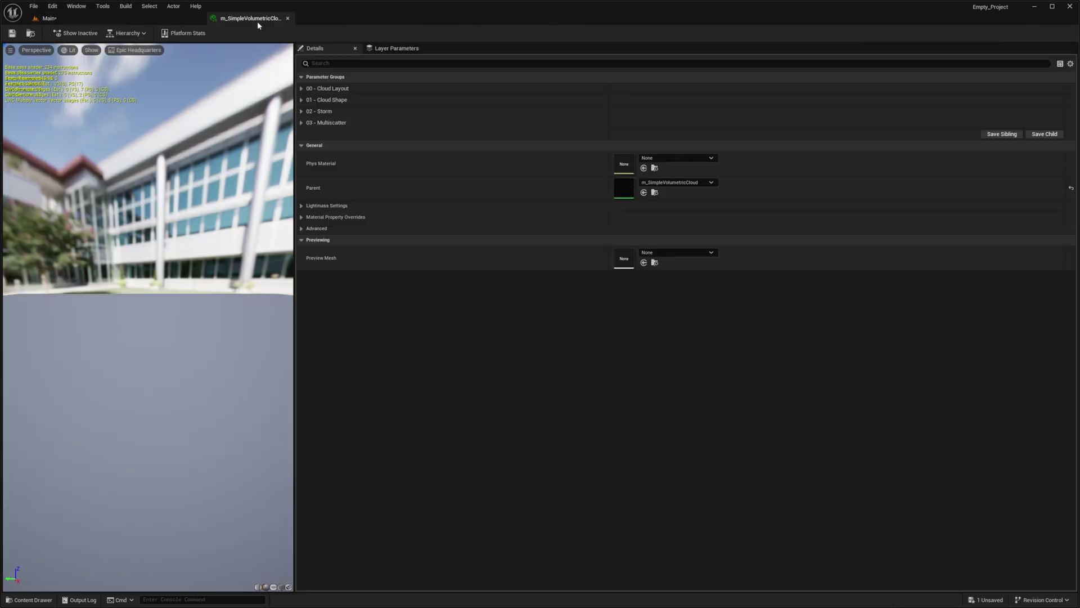
left_click(106, 17)
left_click(157, 18)
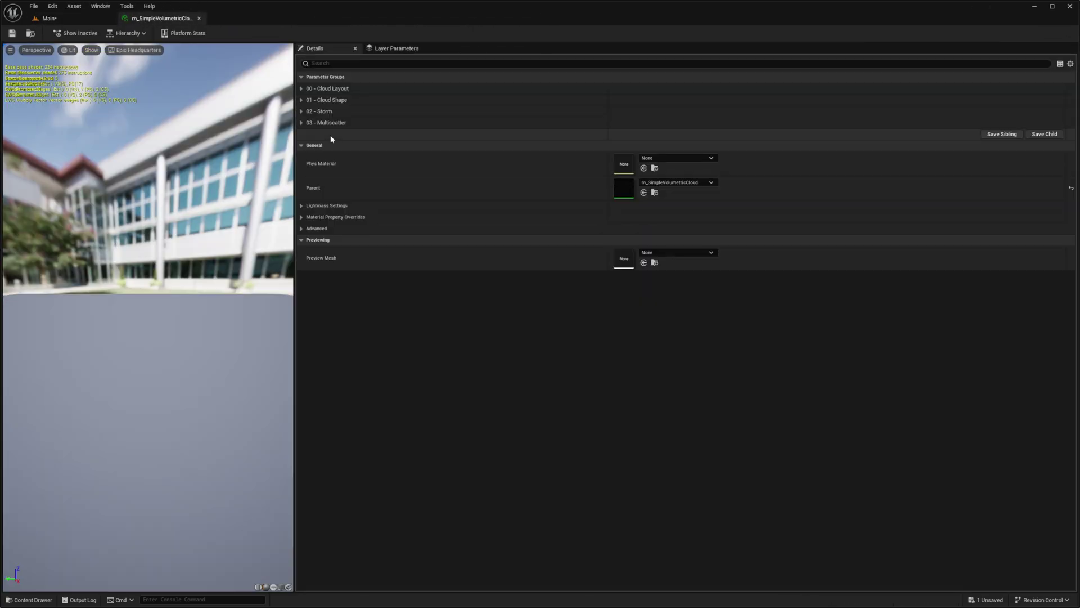
left_click(122, 33)
left_click(145, 57)
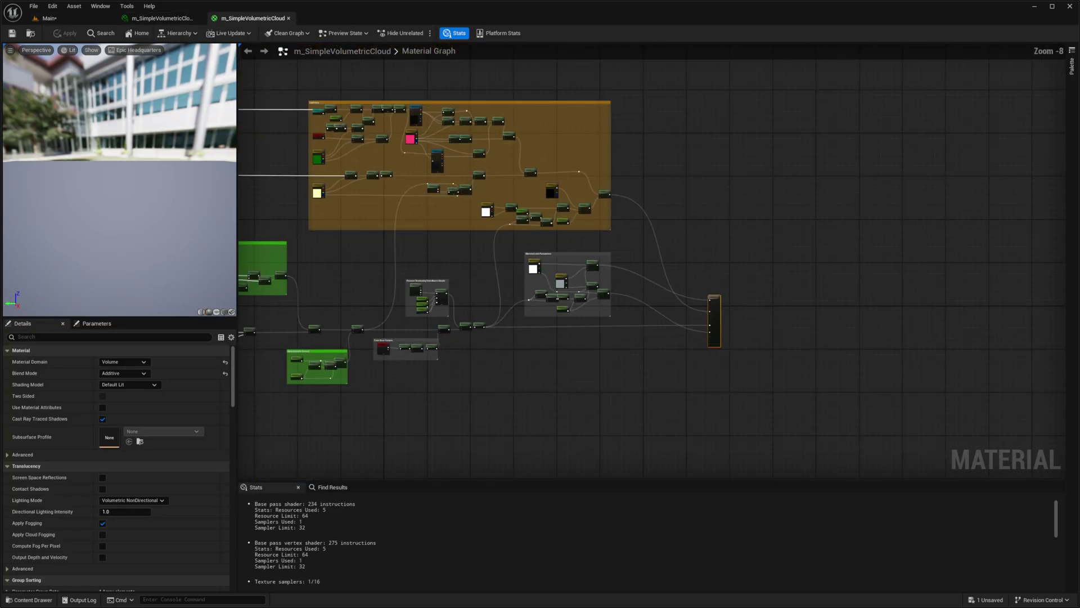
Examine the storm lightning, Prevent Shadowing from Above Clouds, Fade Near Camera and Global Density Control sections of the material graph
scroll(550, 220, "up", 6)
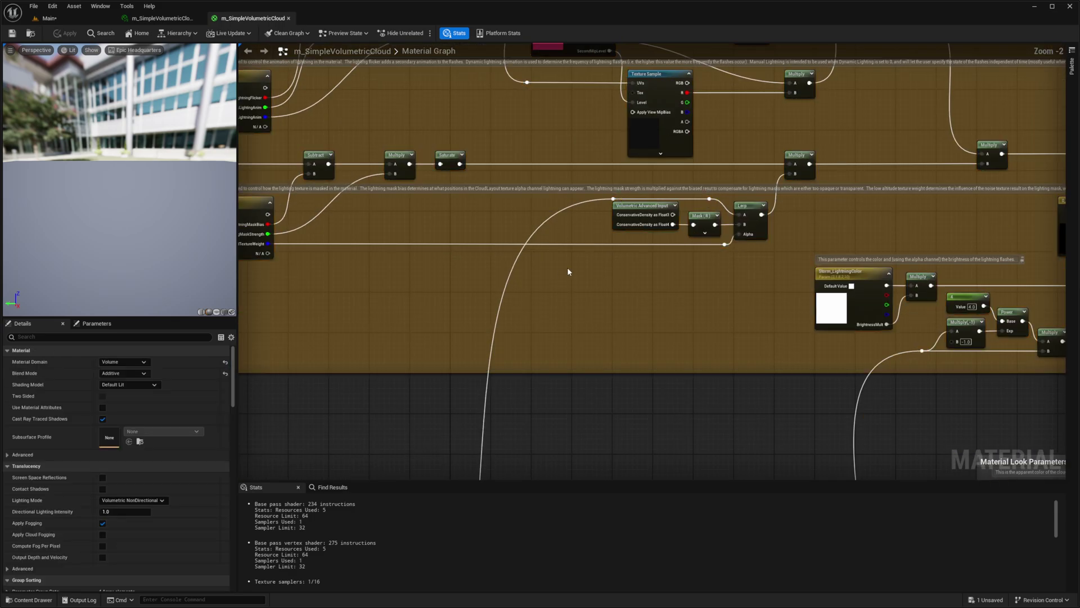
scroll(460, 184, "down", 1)
right_click_drag(485, 226, 564, 312)
right_click_drag(470, 197, 576, 163)
right_click_drag(662, 270, 589, 233)
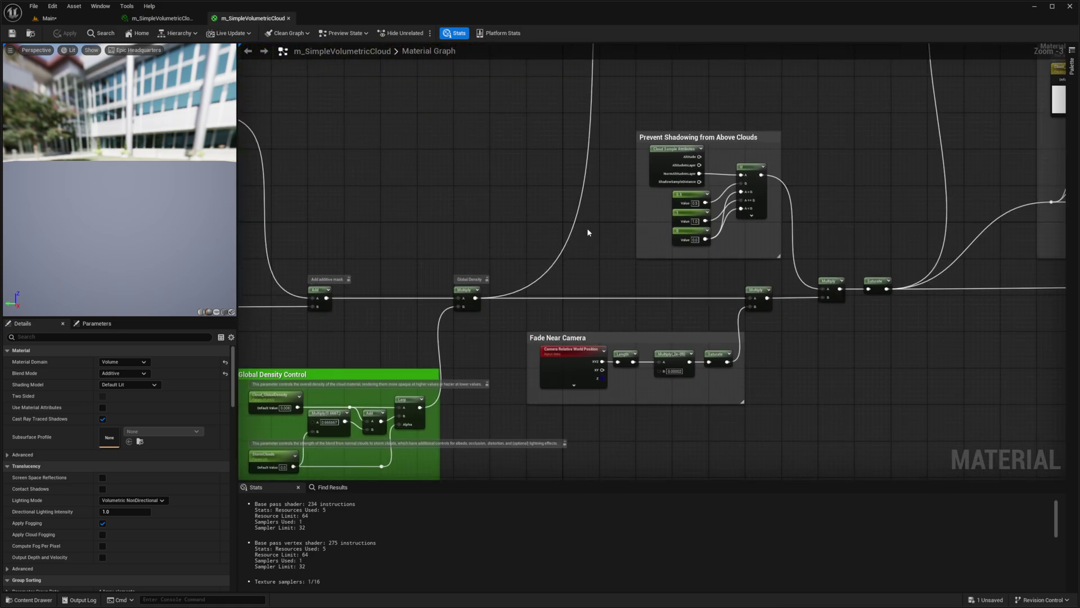
scroll(490, 258, "up", 1)
right_click_drag(478, 259, 779, 160)
scroll(458, 272, "down", 2)
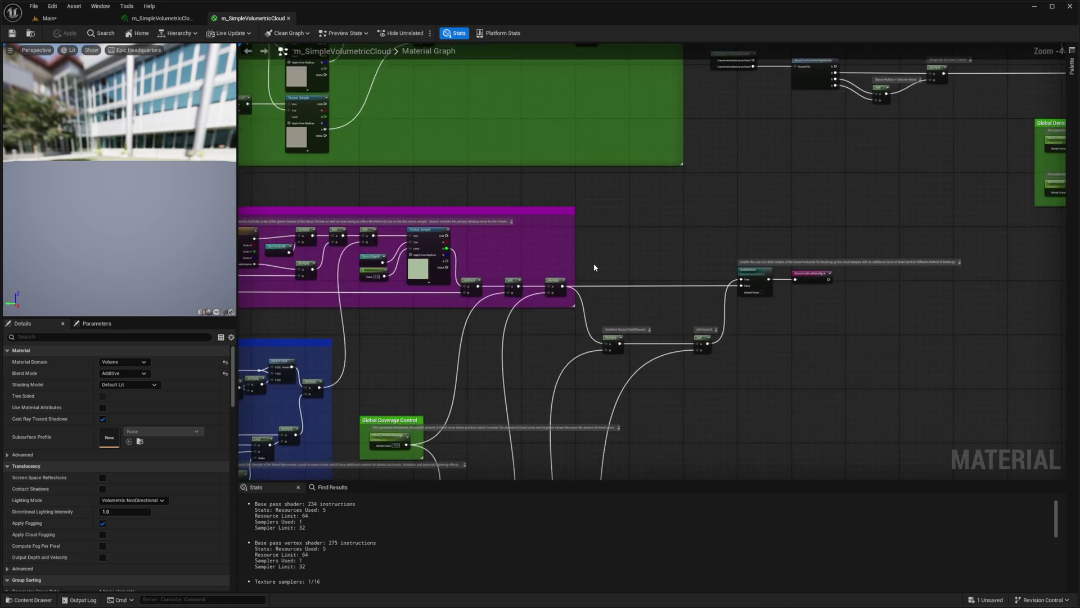
Examine the noise sections of the material graph, including Noise2 (Distortion), Global Coverage Control and Noise3
right_click_drag(589, 281, 656, 198)
scroll(656, 198, "up", 1)
scroll(500, 203, "up", 2)
right_click_drag(500, 203, 736, 224)
right_click_drag(369, 265, 629, 143)
scroll(630, 143, "down", 2)
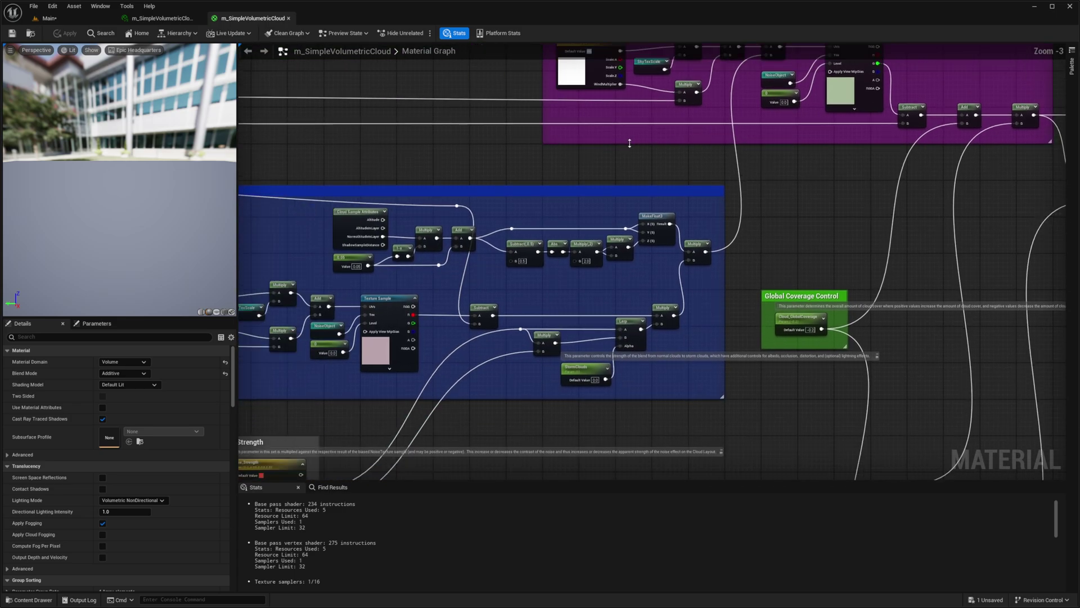
right_click_drag(542, 211, 538, 217)
right_click_drag(357, 309, 503, 88)
right_click_drag(916, 438, 694, 309)
scroll(692, 304, "up", 1)
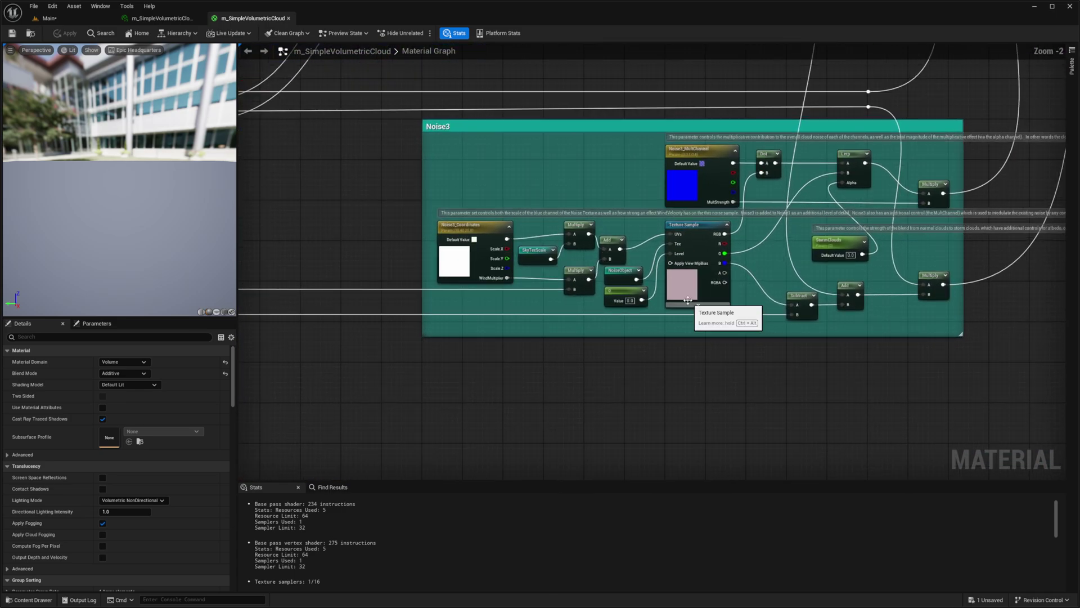
scroll(690, 262, "up", 2)
scroll(490, 203, "down", 3)
Examine the Noise Movement, Reads + Reroutes and Sample Cloud Profiles by Layout Texture sections of the material graph
right_click_drag(489, 203, 843, 258)
right_click_drag(250, 186, 581, 388)
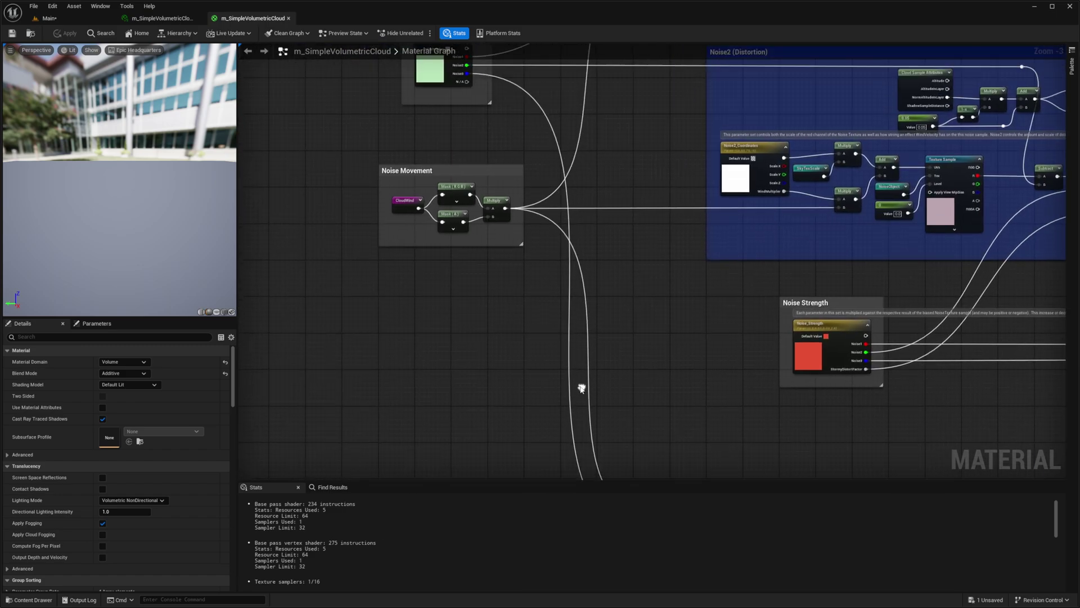
mouse_move(546, 67)
right_mouse_down()
mouse_move(616, 270)
mouse_move(469, 461)
right_mouse_up()
right_click_drag(429, 222, 748, 478)
right_click_drag(580, 259, 665, 132)
right_click_drag(524, 175, 530, 332)
right_click_drag(519, 159, 519, 350)
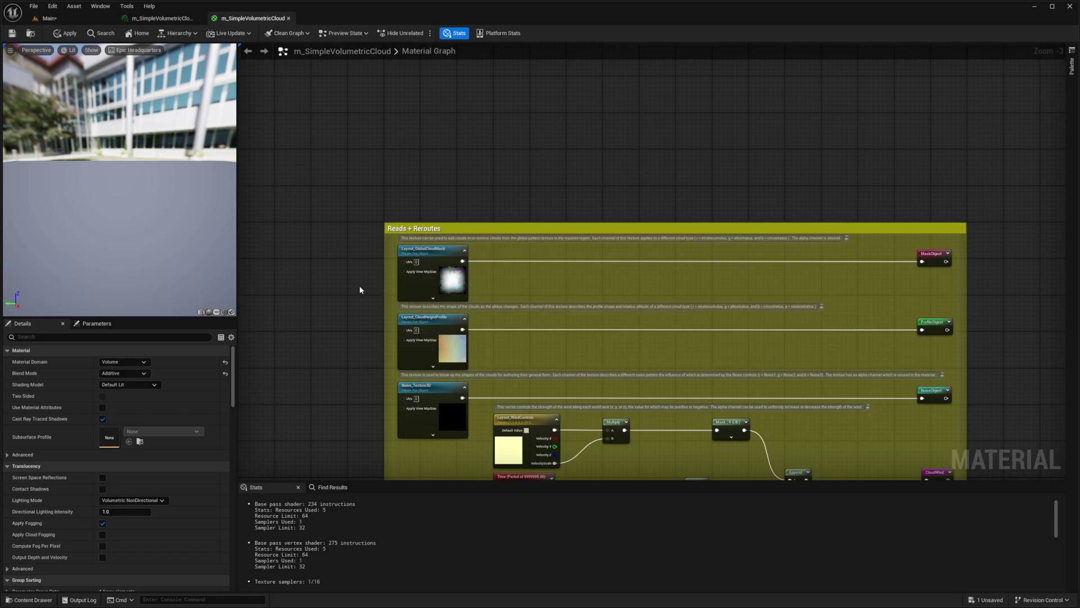
right_click_drag(599, 316, 316, 272)
right_click_drag(741, 207, 446, 178)
right_click_drag(677, 228, 521, 123)
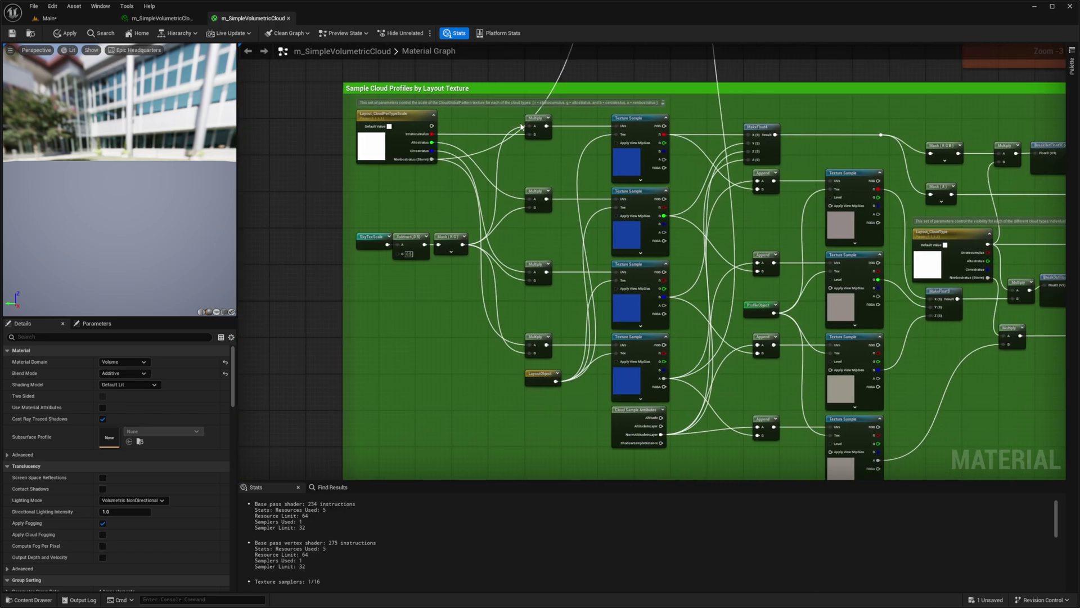
Survey the complete material graph and select all of its commented node groups
scroll(664, 181, "down", 3)
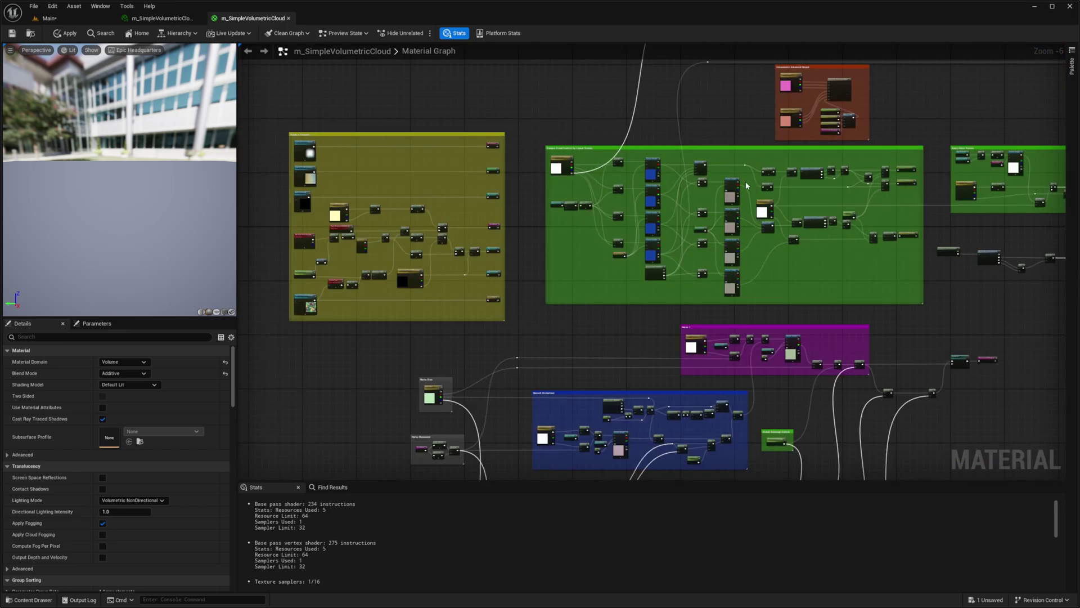
right_click_drag(772, 144, 699, 252)
right_click_drag(712, 197, 505, 254)
right_click_drag(807, 248, 594, 259)
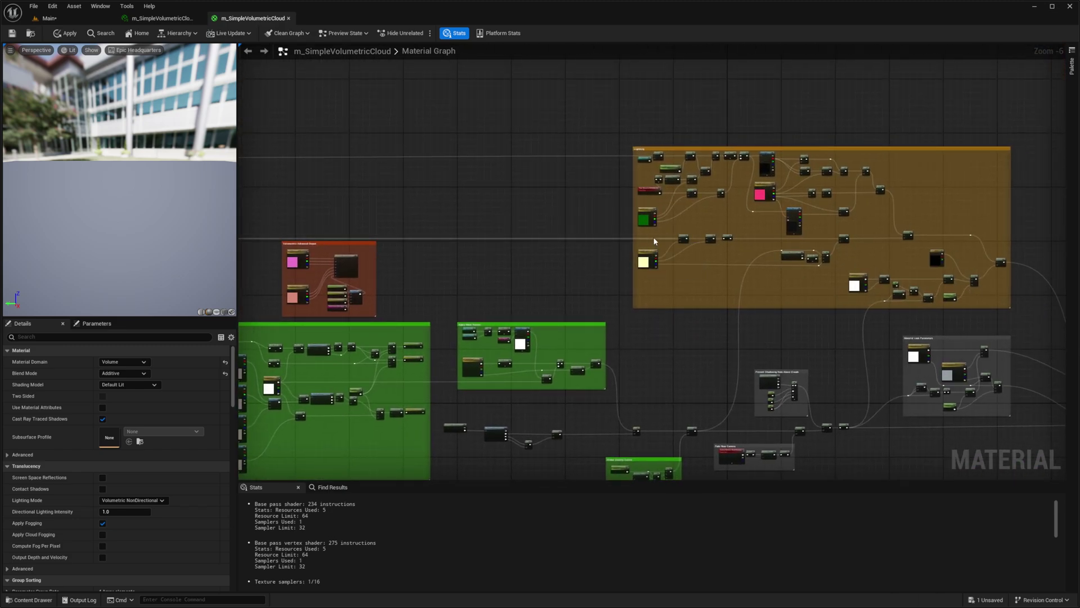
scroll(696, 201, "down", 3)
right_click_drag(728, 219, 828, 135)
scroll(800, 150, "down", 2)
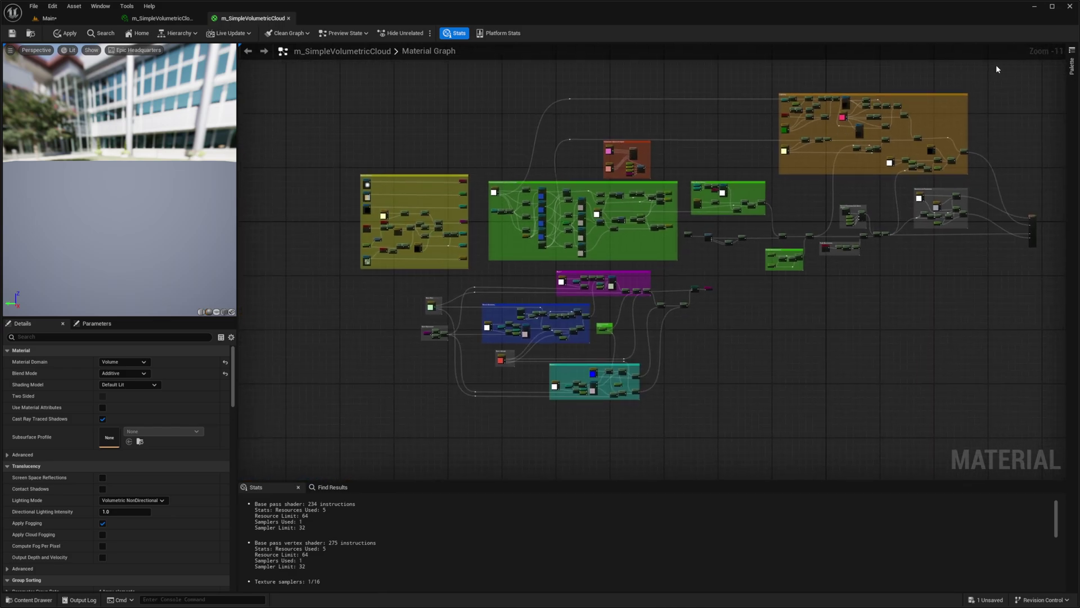
left_click_drag(998, 66, 260, 441)
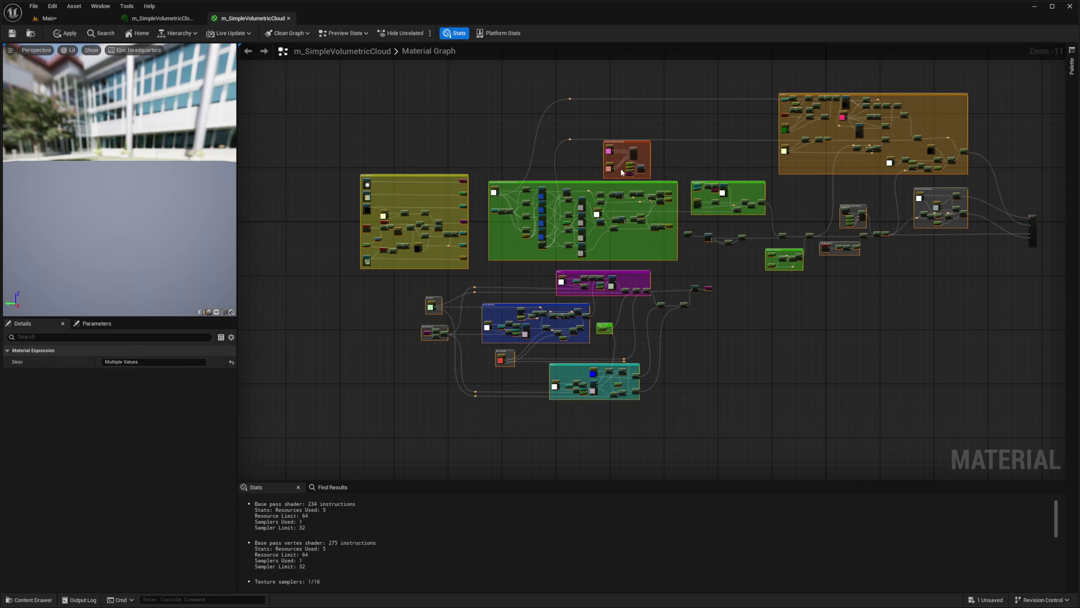
Select and copy every node of the material graph, including the output node, and switch to the blueprintUE page in the browser
right_click_drag(503, 198, 470, 191)
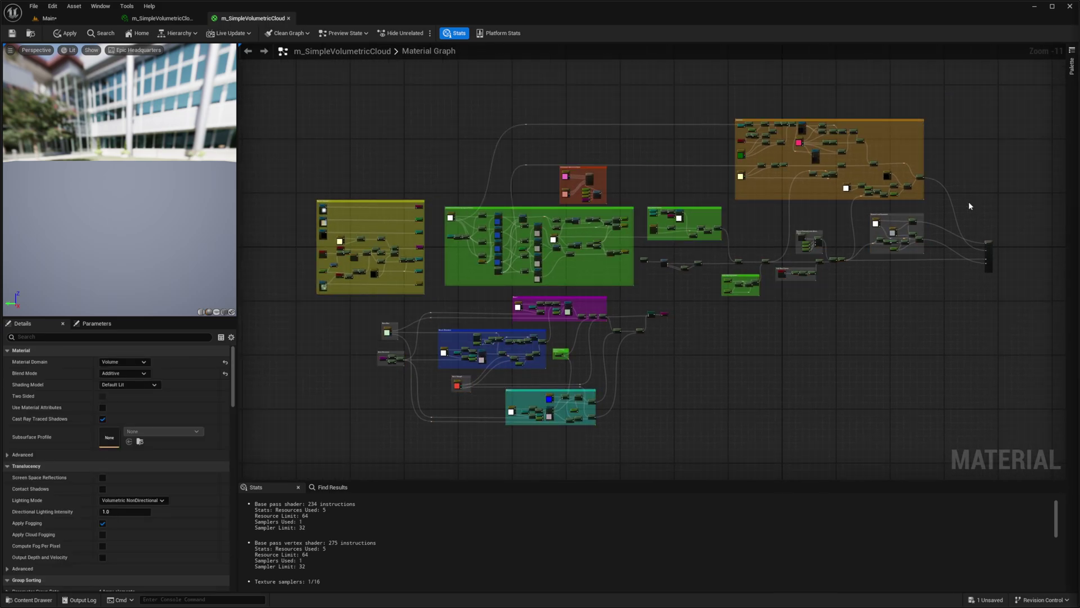
left_click_drag(1030, 95, 297, 457)
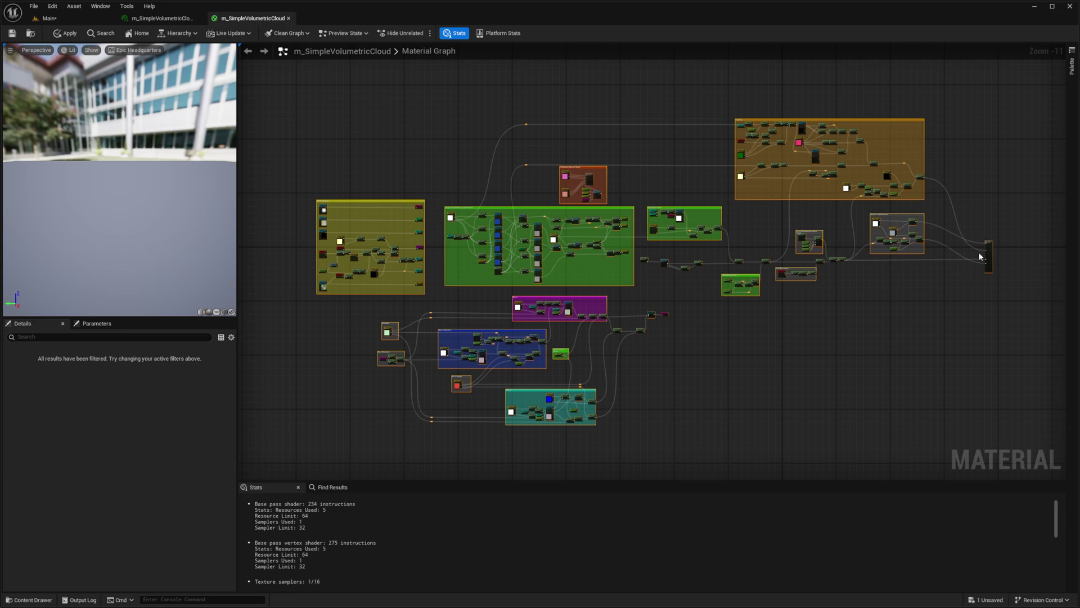
key("alt+Tab")
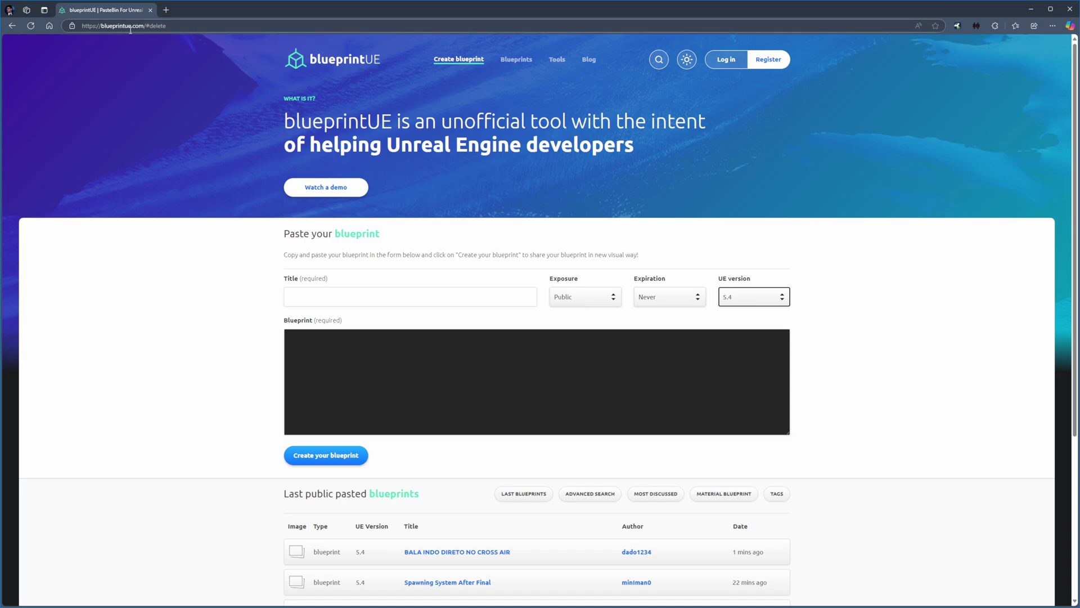
Title the new blueprint paste Volumetric_Cloud_5.5 and set its UE version to 5.3
left_click(245, 141)
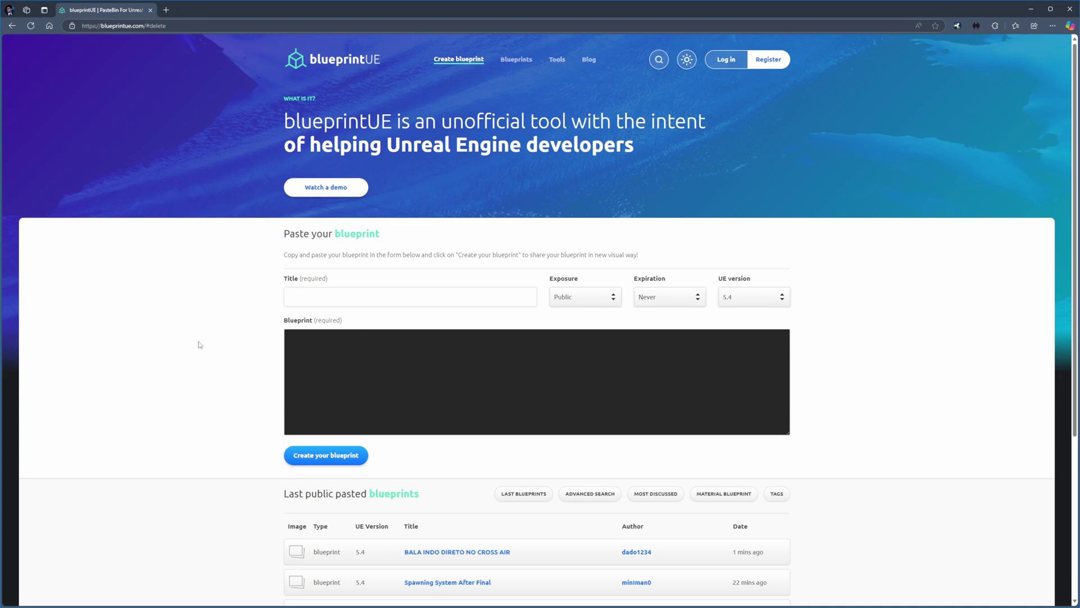
left_click(355, 300)
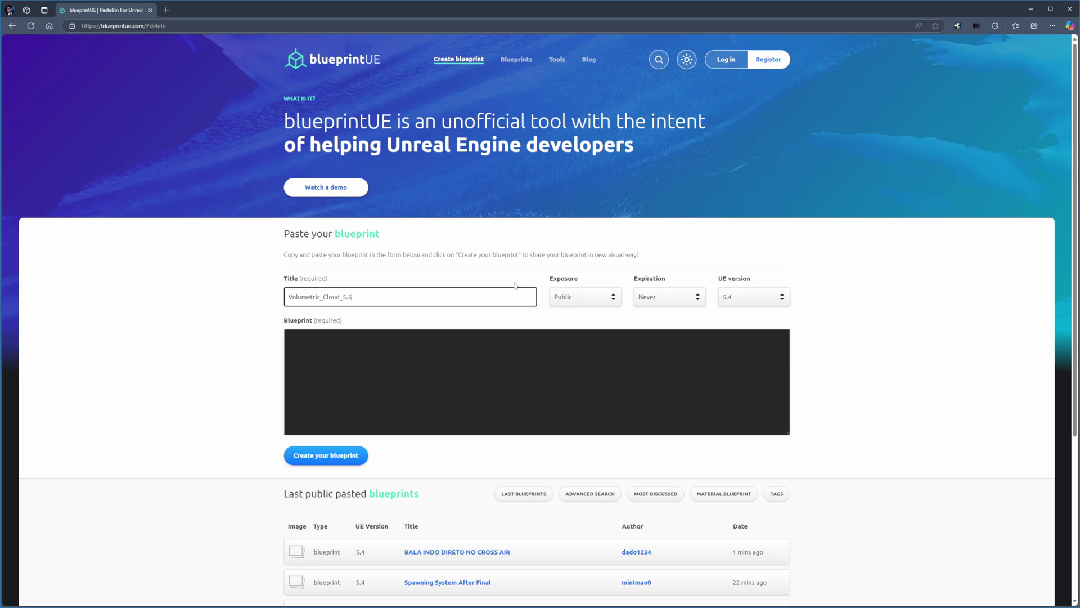
left_click(751, 297)
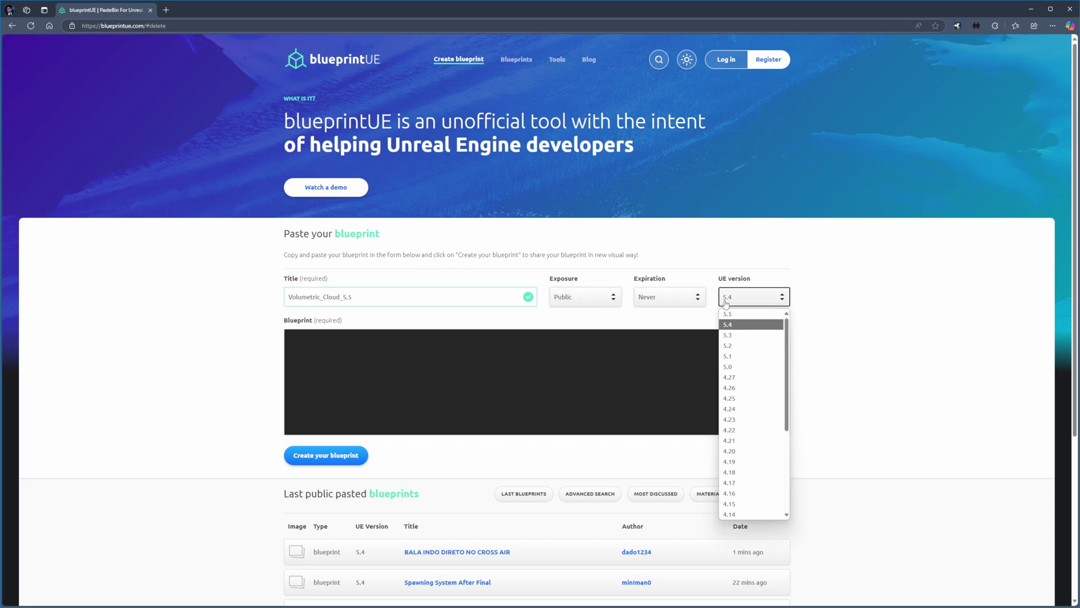
left_click(739, 337)
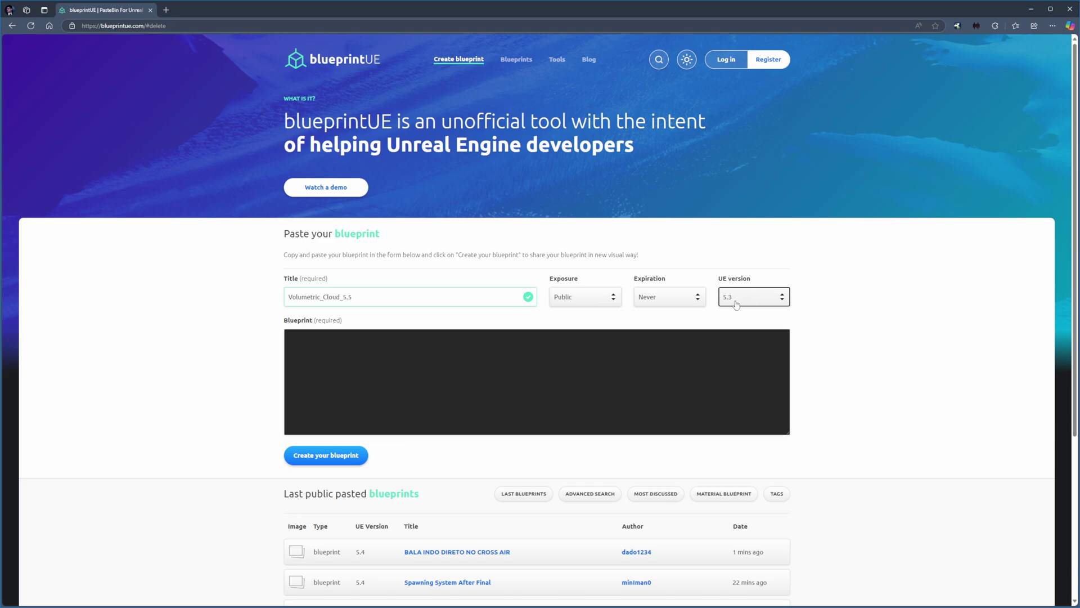
Paste the copied material nodes as the blueprint code and create the shared blueprint
left_click(484, 356)
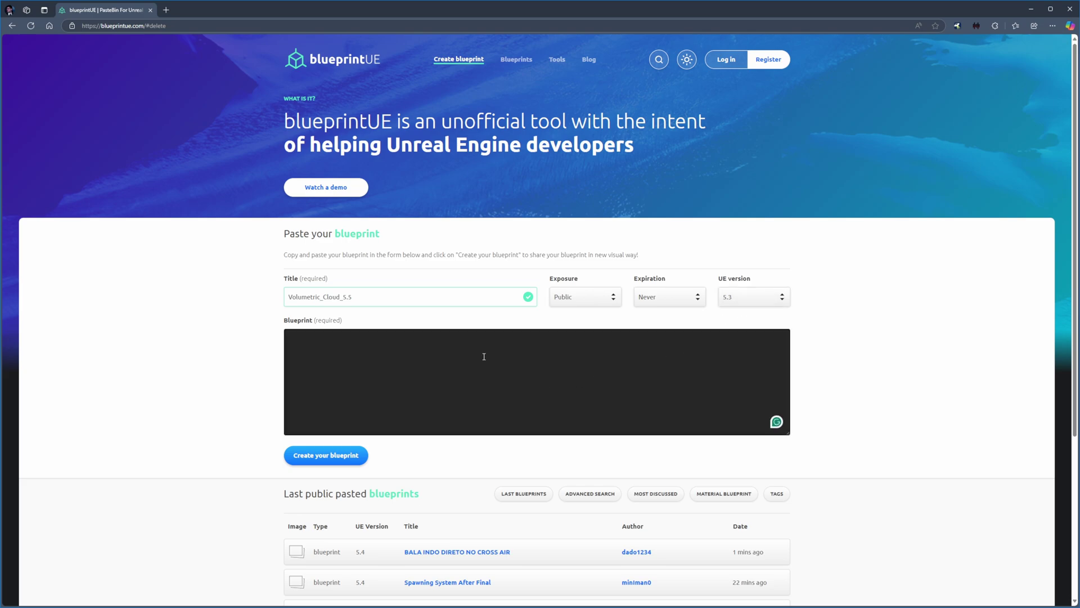
key("ctrl+v")
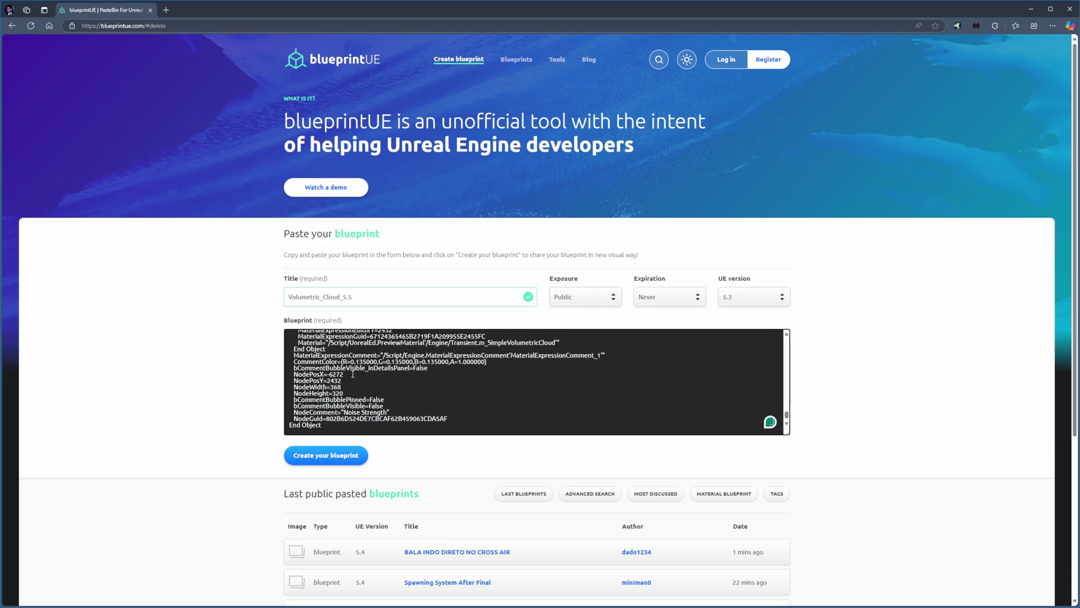
left_click(324, 465)
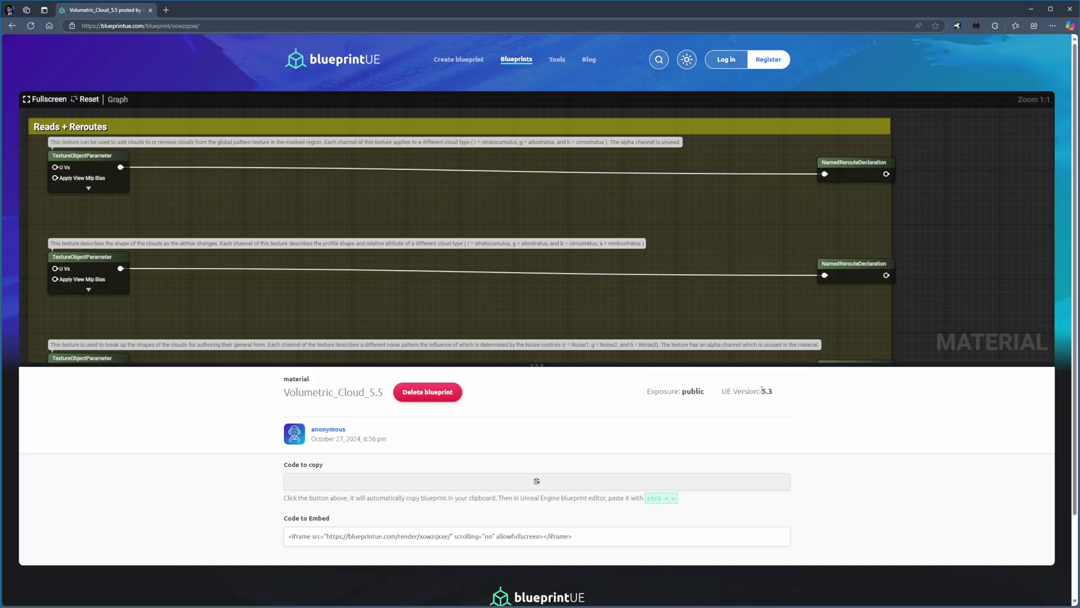
Examine the rendered Volumetric_Cloud_5.5 graph, checking its node groups and their connections to the material output node
scroll(738, 280, "down", 12)
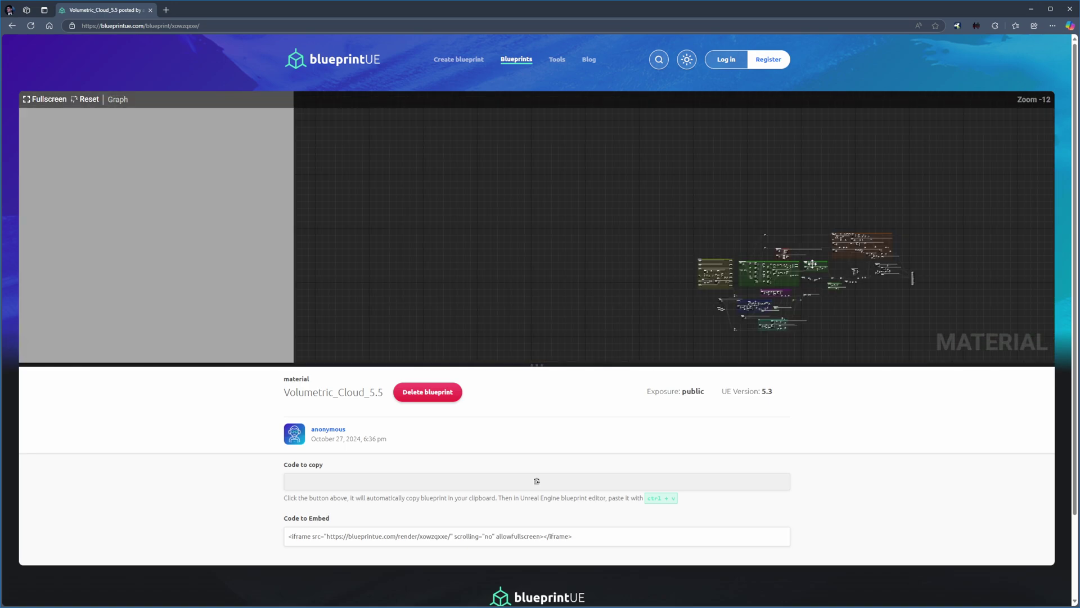
scroll(812, 265, "up", 1)
right_click_drag(916, 268, 469, 171)
scroll(704, 213, "up", 2)
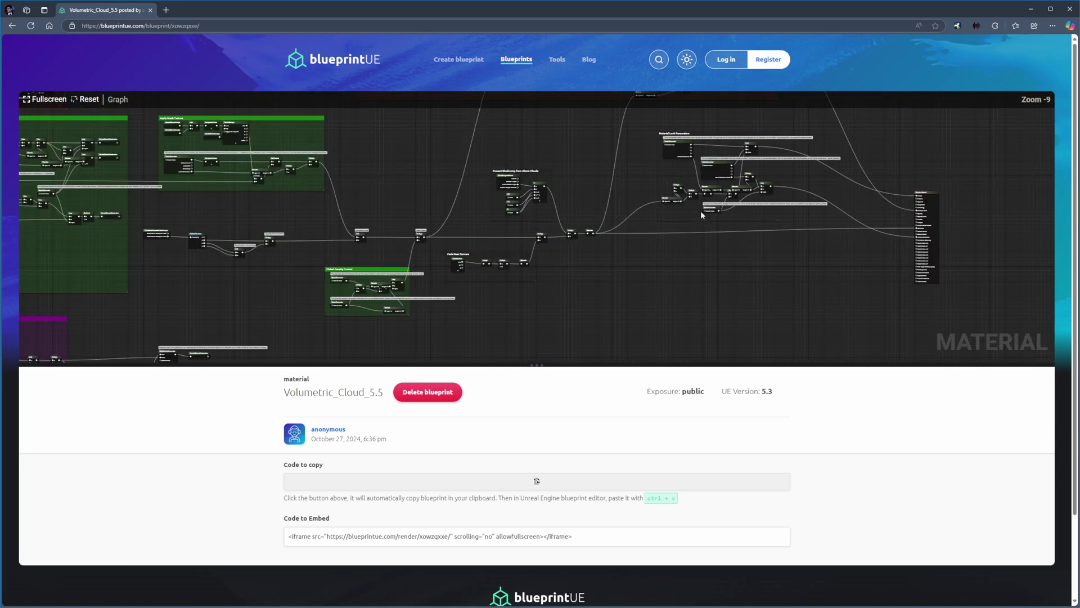
scroll(701, 215, "down", 2)
left_click_drag(571, 257, 628, 222)
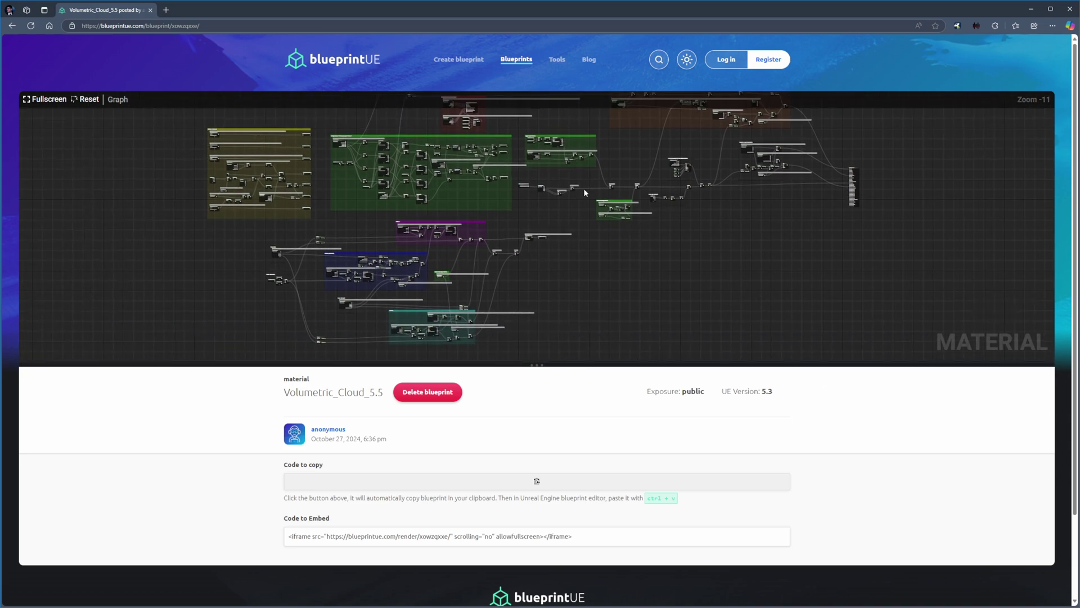
mouse_move(589, 258)
left_mouse_down()
mouse_move(586, 186)
mouse_move(596, 206)
mouse_move(589, 258)
left_mouse_up()
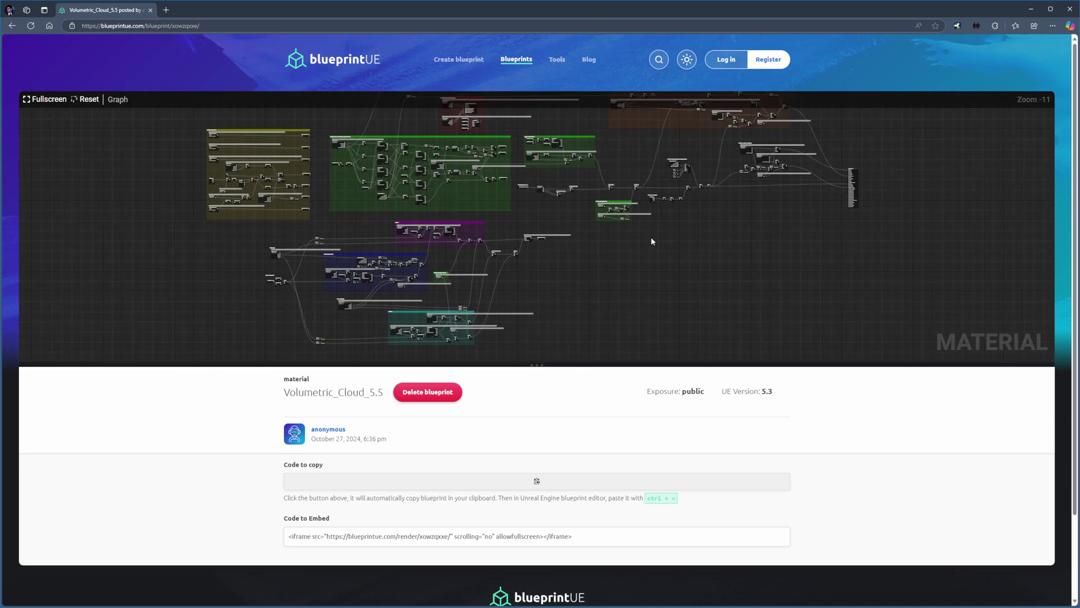
left_click_drag(651, 237, 647, 284)
left_click_drag(593, 249, 618, 300)
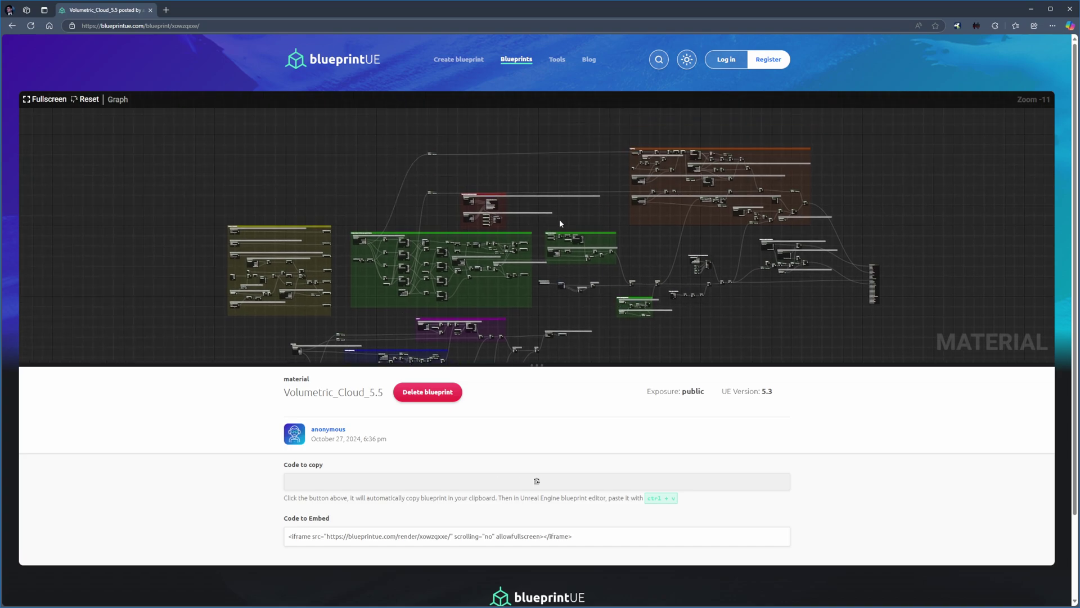
left_click_drag(620, 237, 553, 210)
scroll(713, 245, "up", 1)
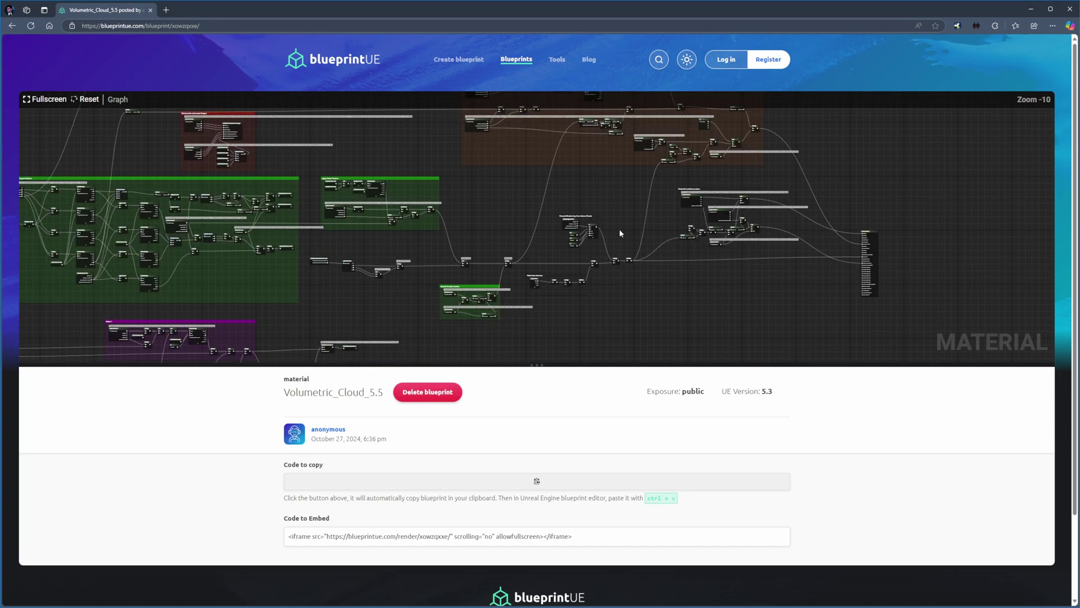
left_click_drag(476, 231, 530, 226)
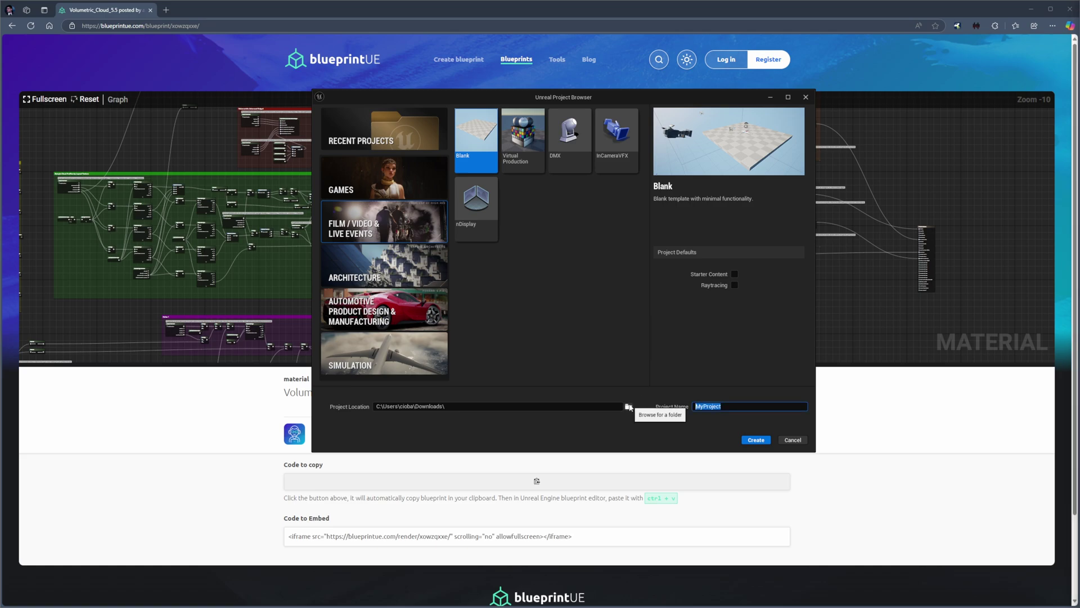
Create a Blank Film / Video & Live Events project named Volumetric_Cloud in the Unreal Project Browser
type("olumetric_Cloud")
left_click(761, 438)
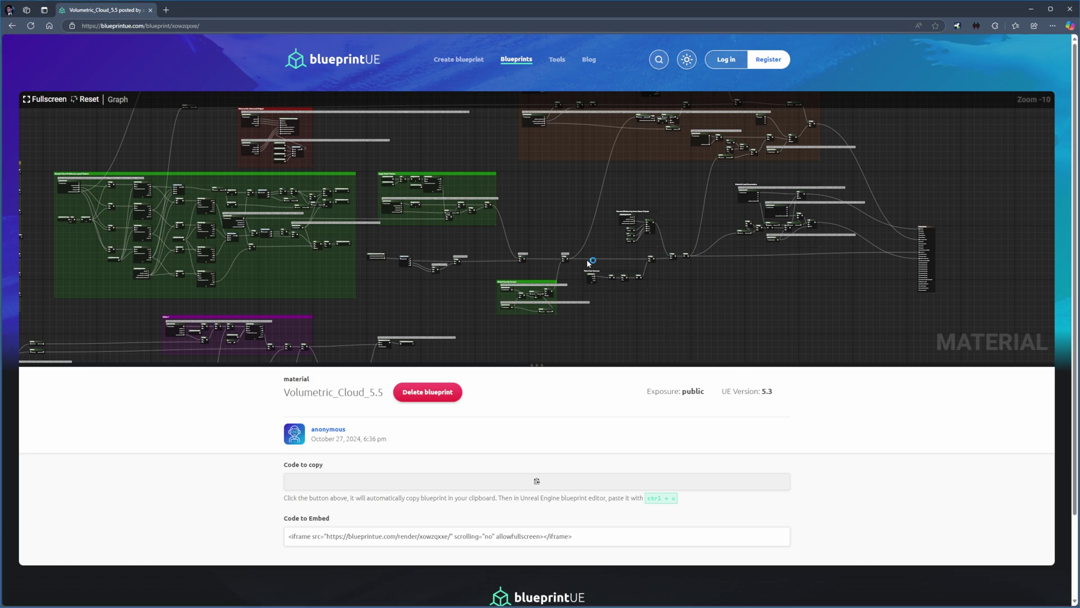
Copy the complete node code of the shared Volumetric_Cloud_5.5 blueprint from its web page
scroll(580, 255, "down", 2)
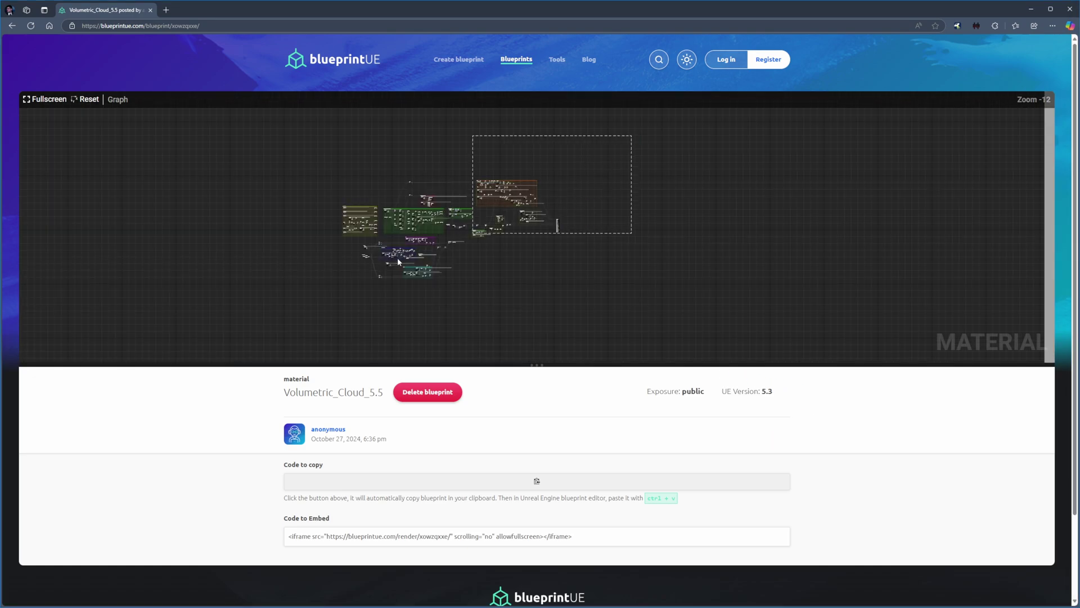
scroll(438, 218, "up", 3)
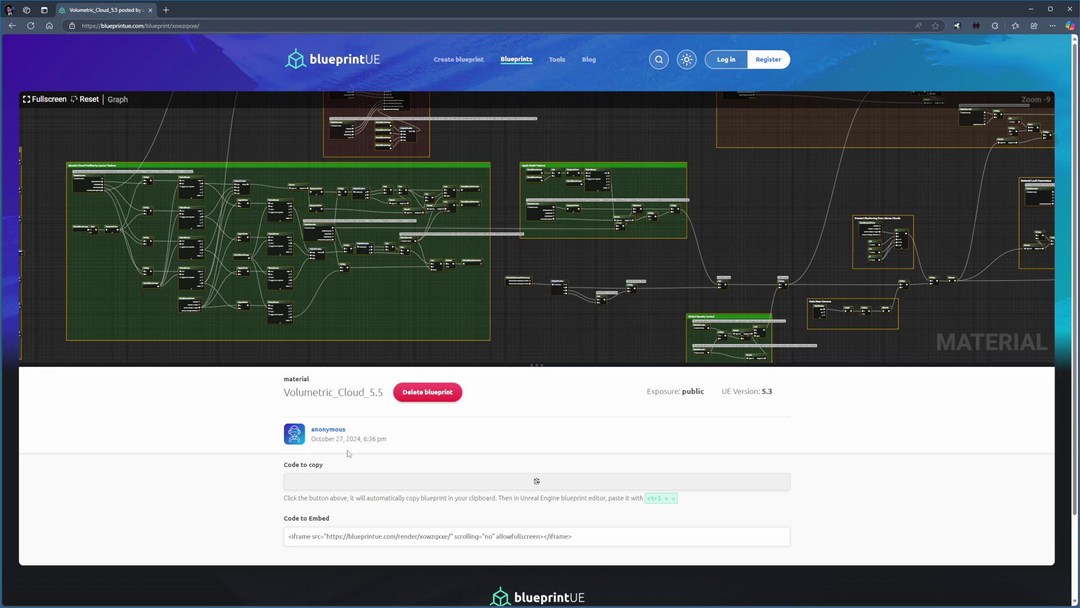
left_click(536, 483)
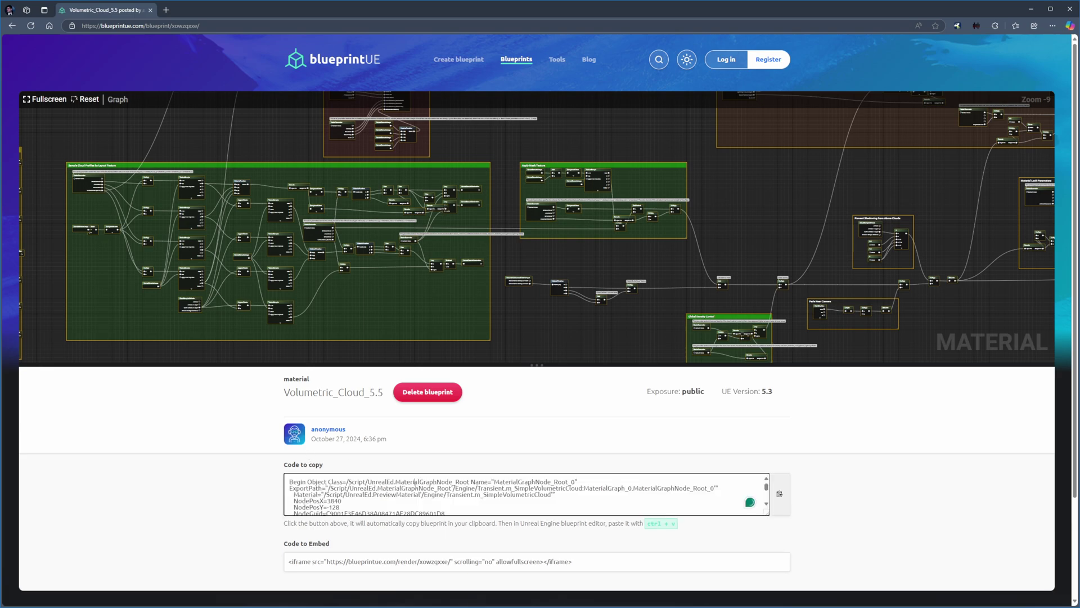
key("ctrl+a")
left_click(146, 510)
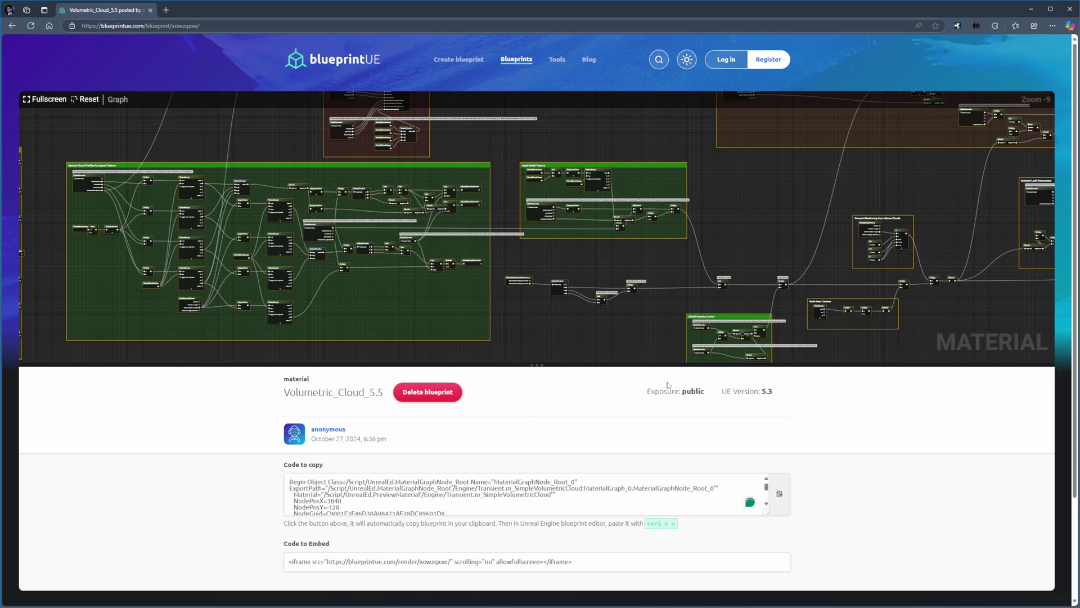
Switch to the new Volumetric_Cloud project in Unreal Editor, maximize its window and delete the Sky Sphere from the level
key("alt+Tab")
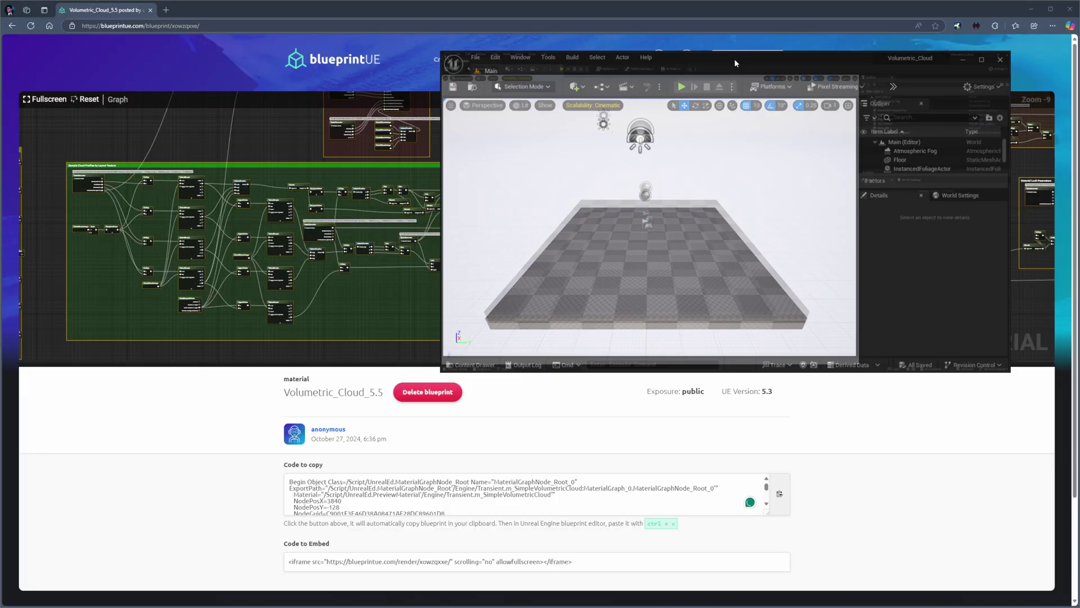
double_click(734, 58)
right_click_drag(396, 317, 317, 235)
left_click(453, 176)
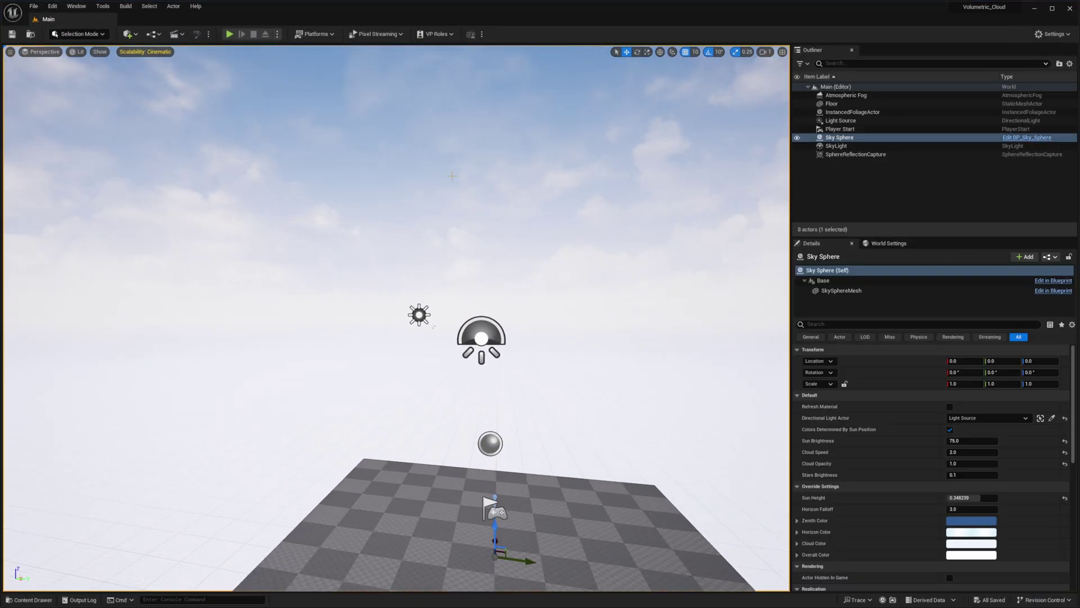
key("Delete")
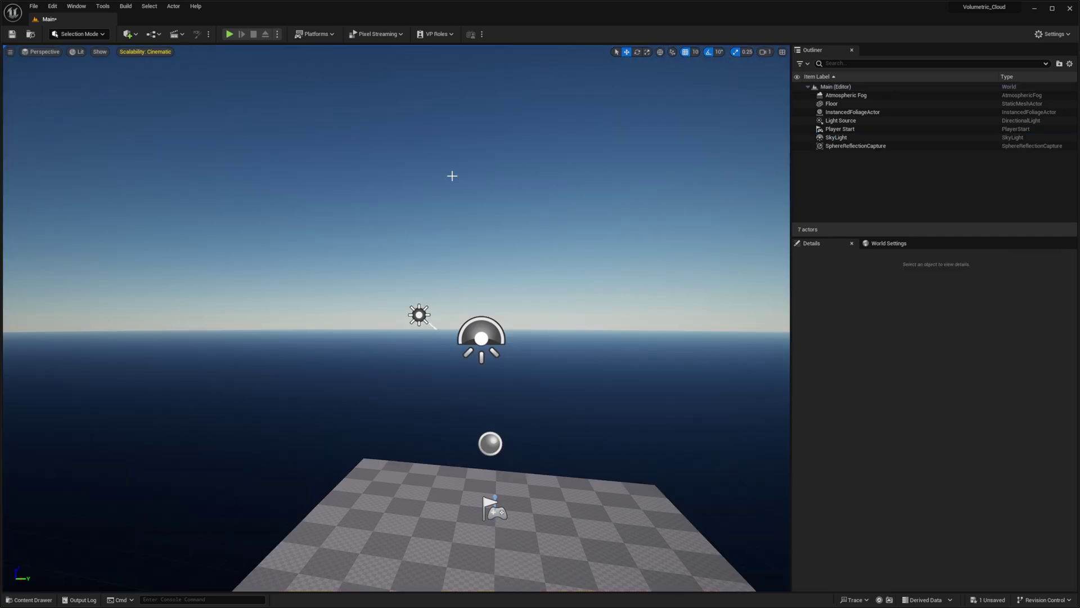
Add a Volumetric Cloud actor from the visual effects to the level
left_click(128, 34)
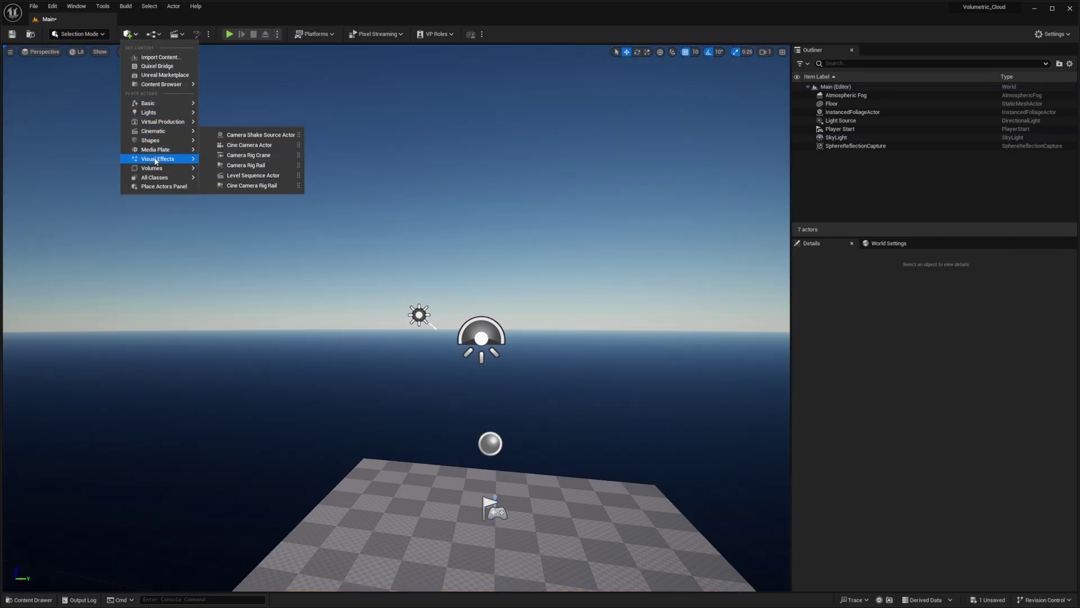
mouse_move(155, 161)
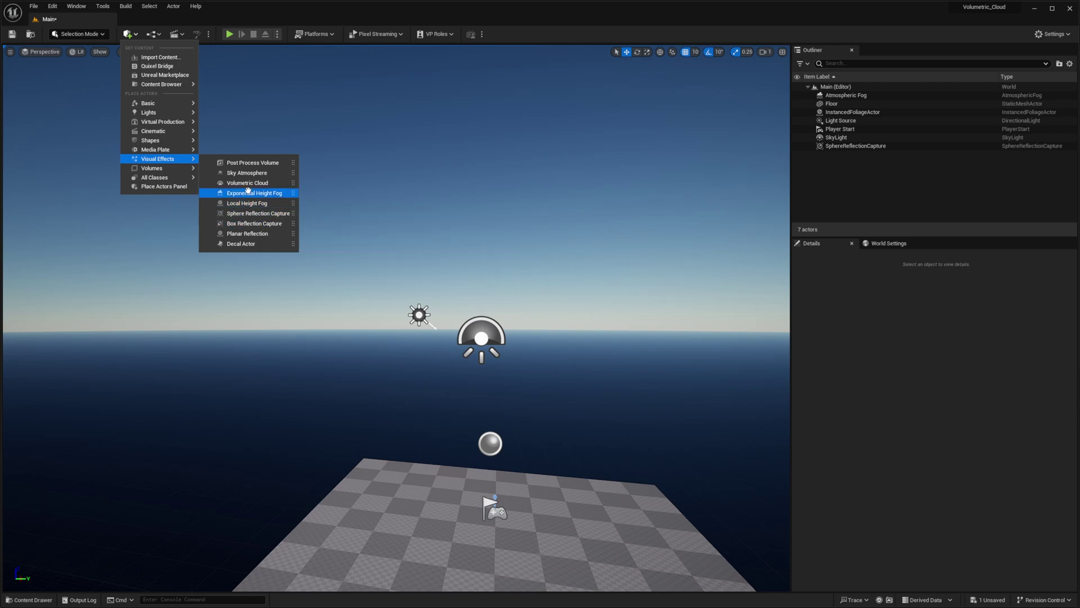
left_click(247, 183)
key("f")
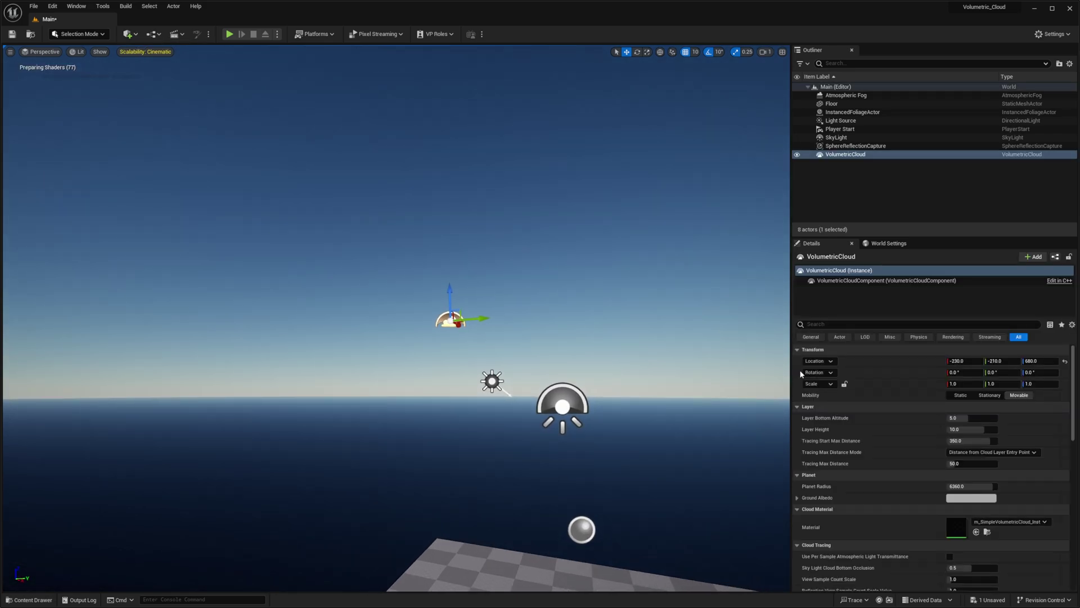
Open the cloud's material instance m_SimpleVolumetricCloud_Inst to view its parameters, and close it again
double_click(956, 527)
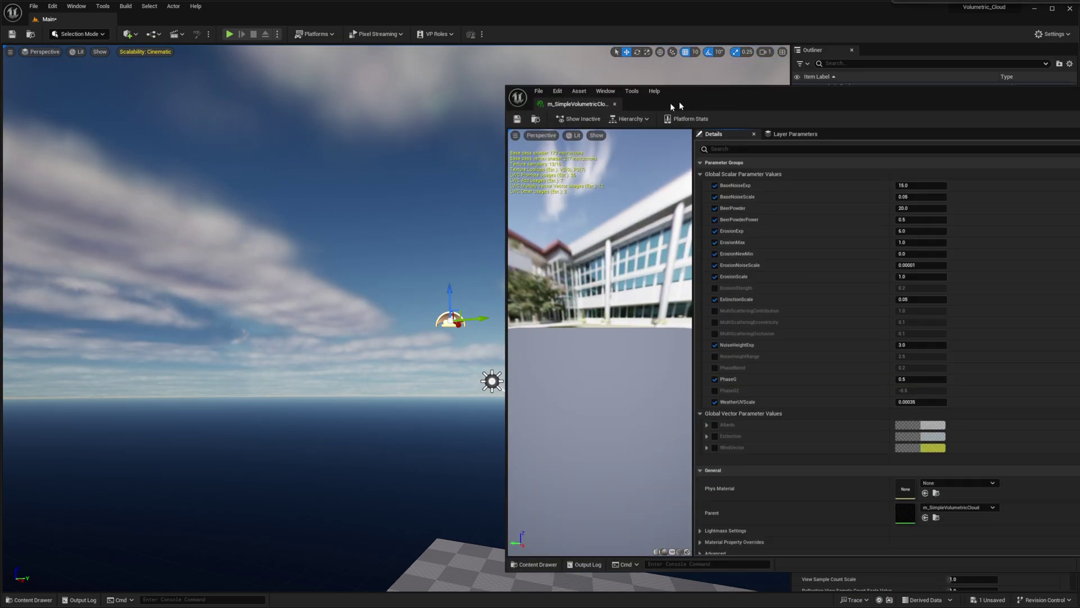
left_click_drag(671, 104, 548, 133)
left_click_drag(442, 134, 350, 142)
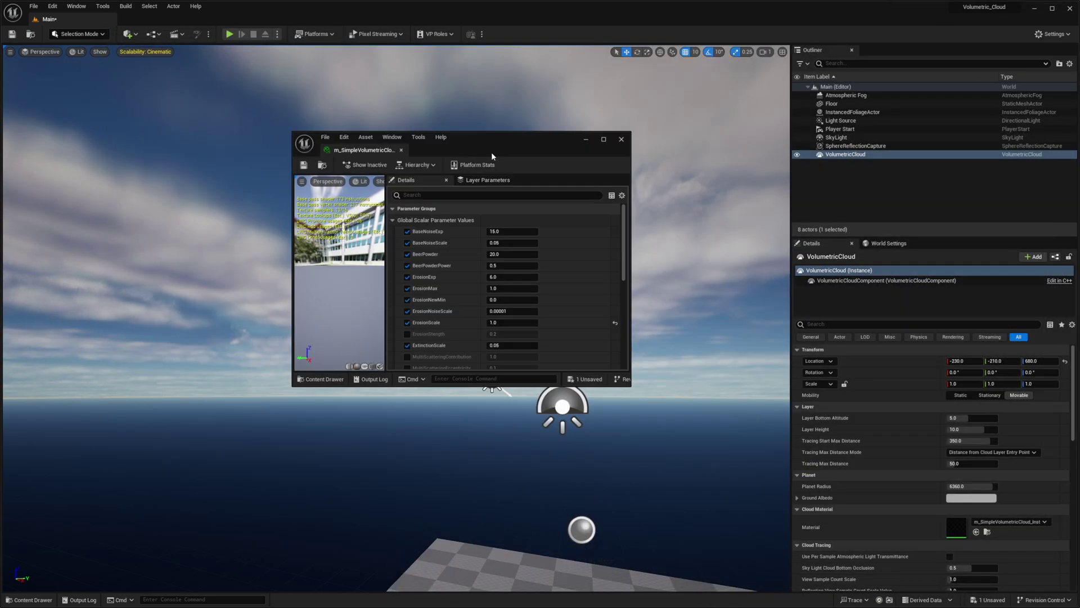
left_click_drag(491, 152, 455, 141)
left_click(606, 137)
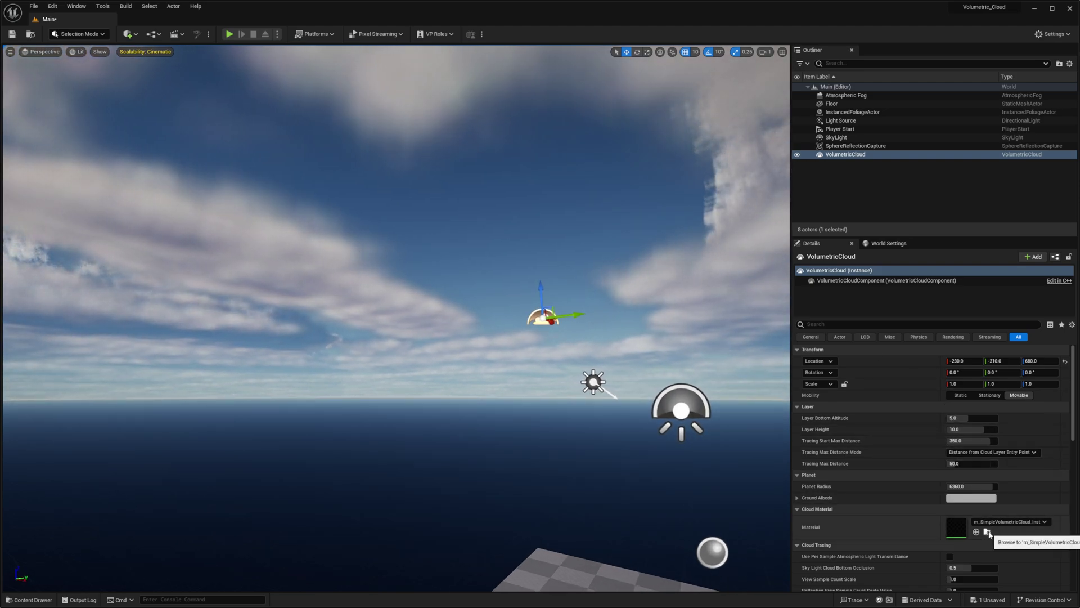
Locate the cloud material in the engine's VolumetricClouds folder and duplicate m_SimpleVolumetricCloud as M_VM_5_5
left_click(990, 532)
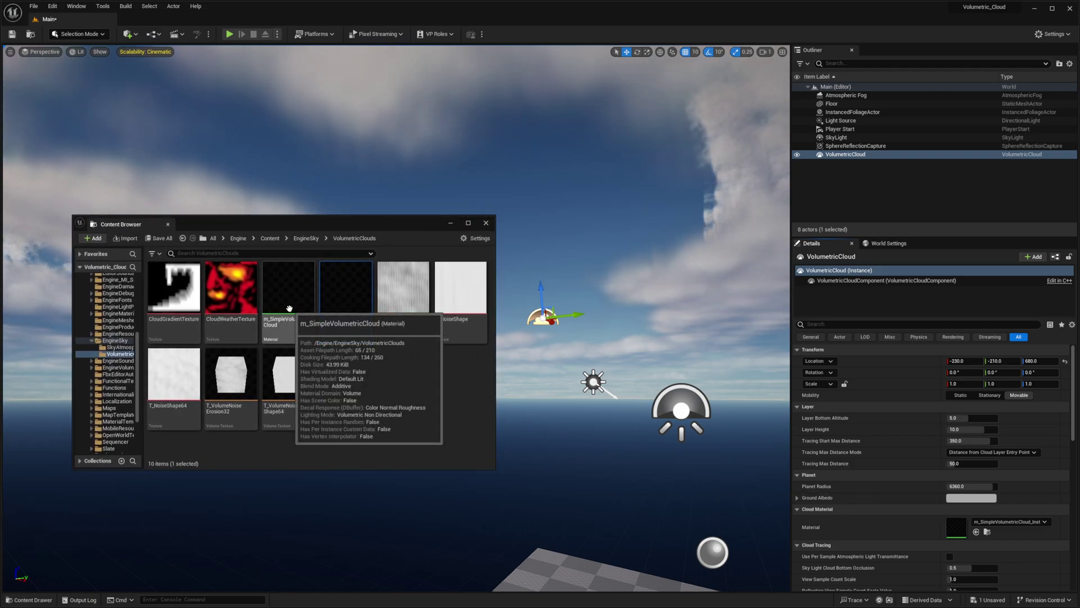
left_click(289, 309)
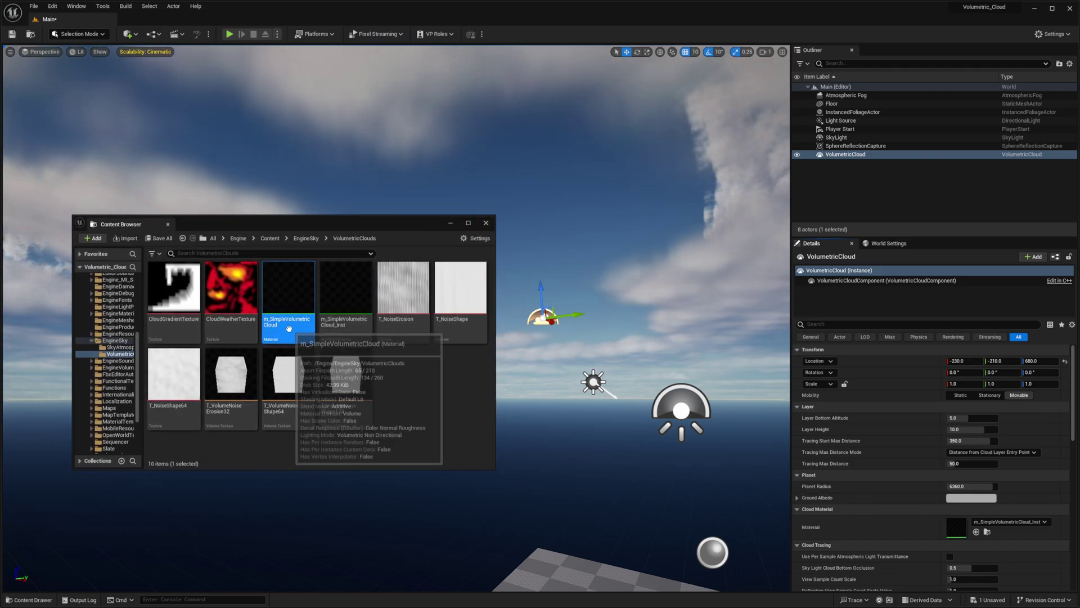
key("ctrl+d")
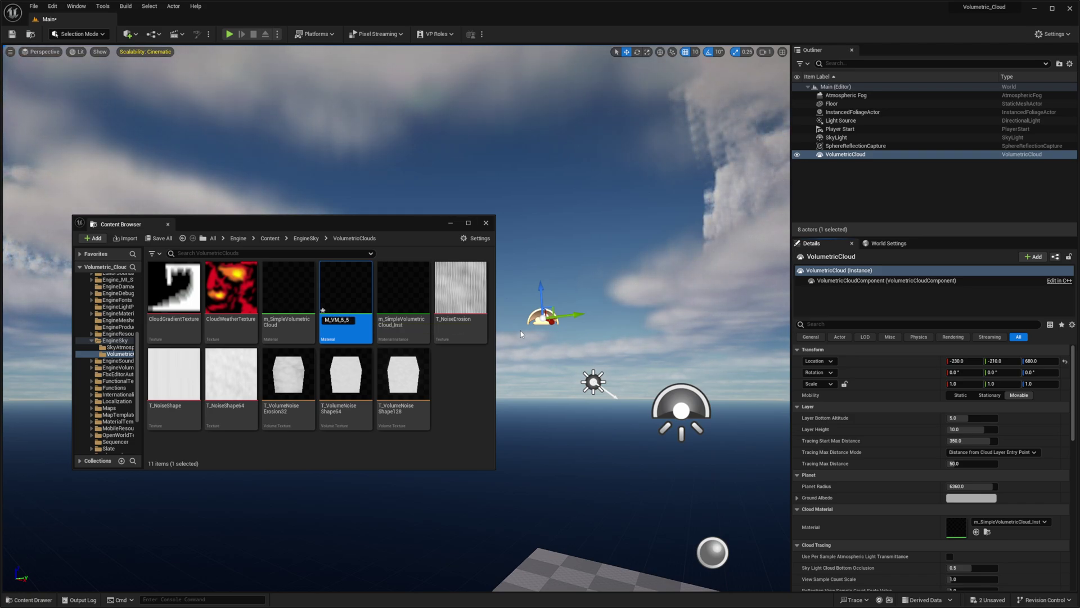
key("Return")
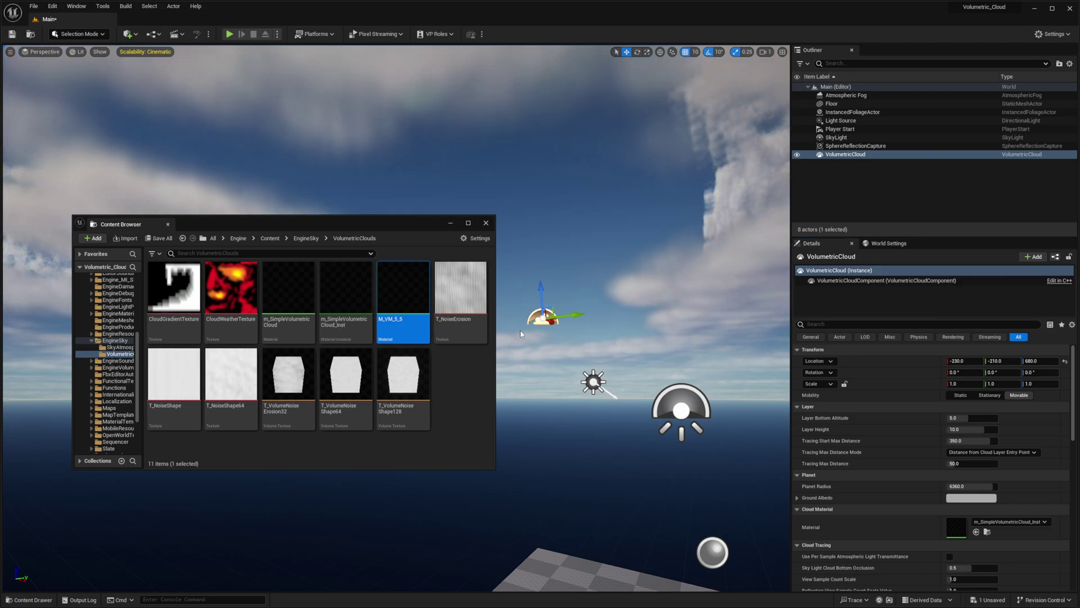
Open the duplicated material M_VM_5_5, dock its editor beside the Main level tab and move the Content Browser window clear of the graph
double_click(397, 297)
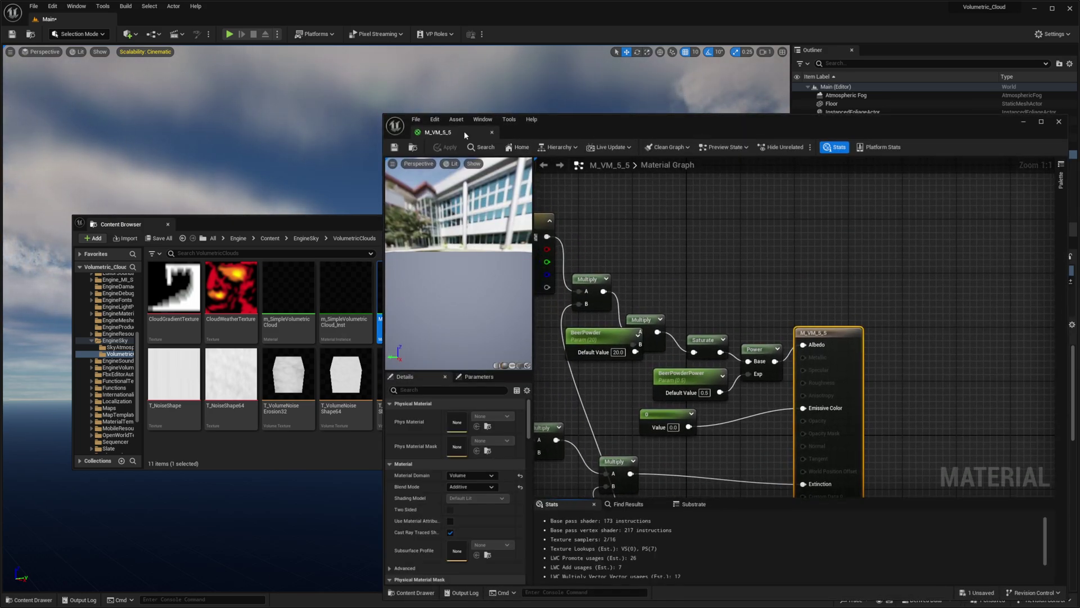
left_click_drag(464, 130, 220, 14)
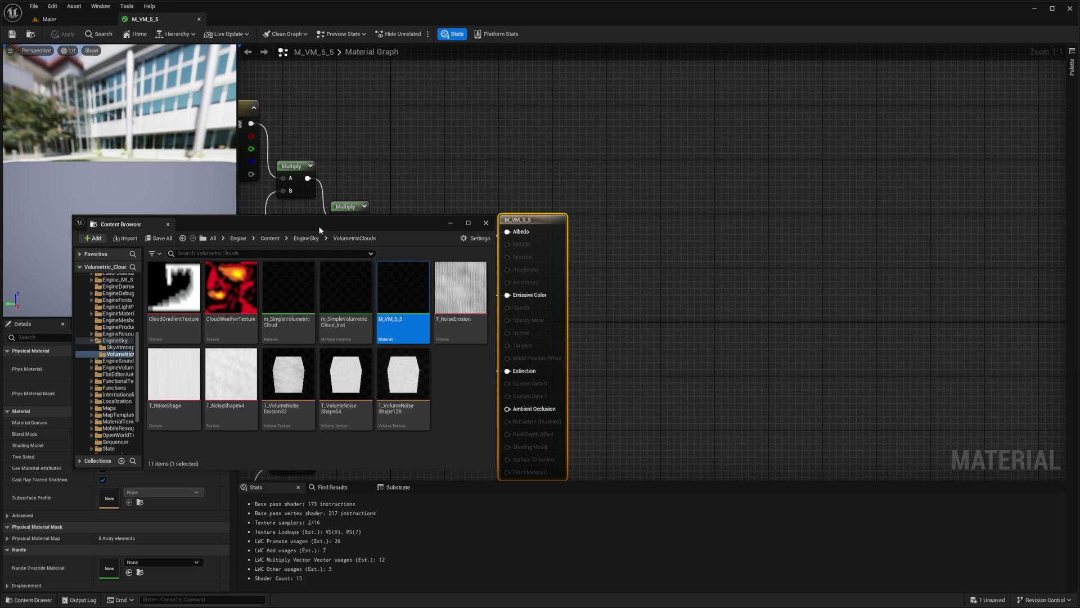
left_click_drag(320, 229, 948, 149)
Delete all expression nodes from the M_VM_5_5 material graph, leaving only the material output node
scroll(562, 208, "down", 7)
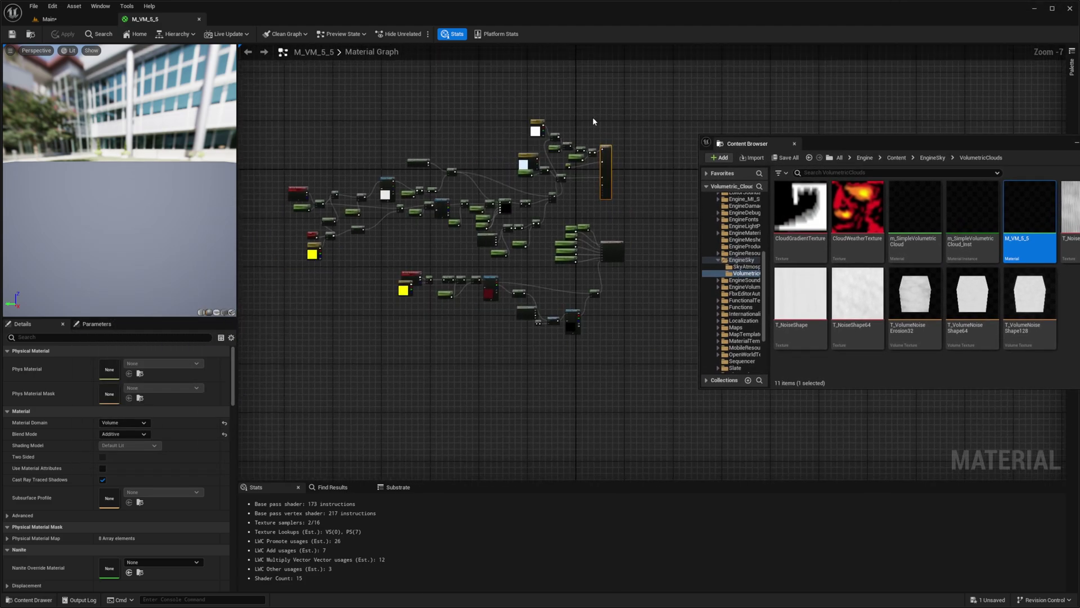
left_click_drag(630, 110, 297, 386)
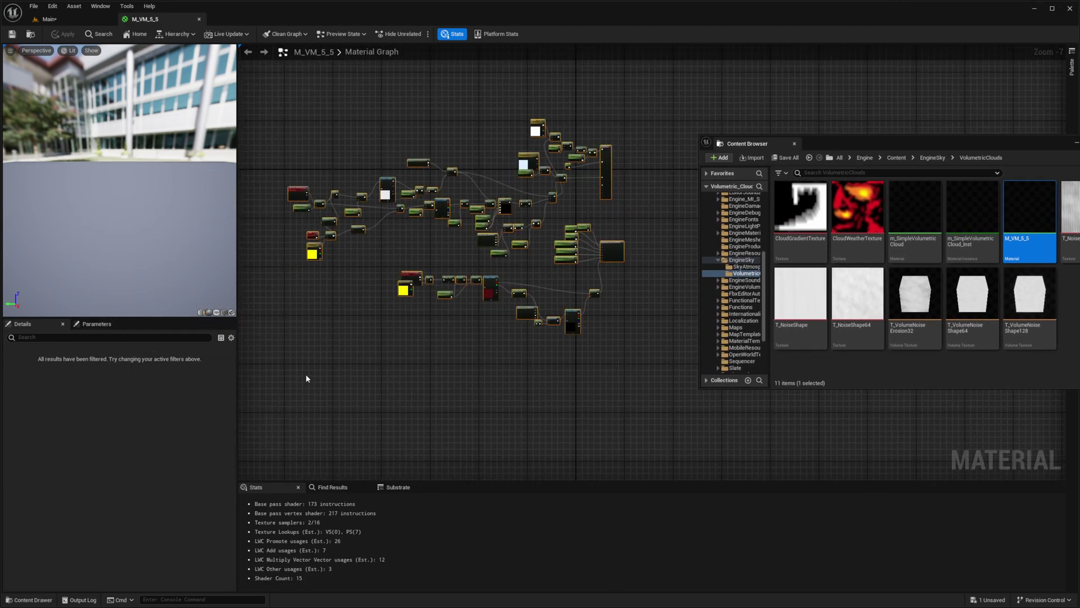
key("Delete")
right_click_drag(317, 273, 360, 322)
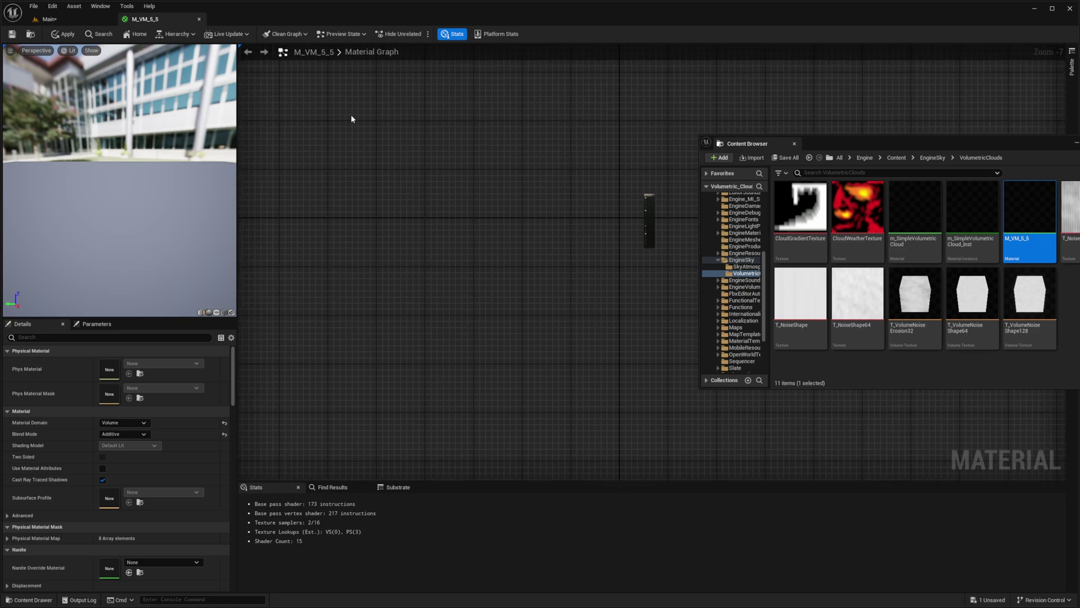
right_click_drag(360, 194, 388, 242)
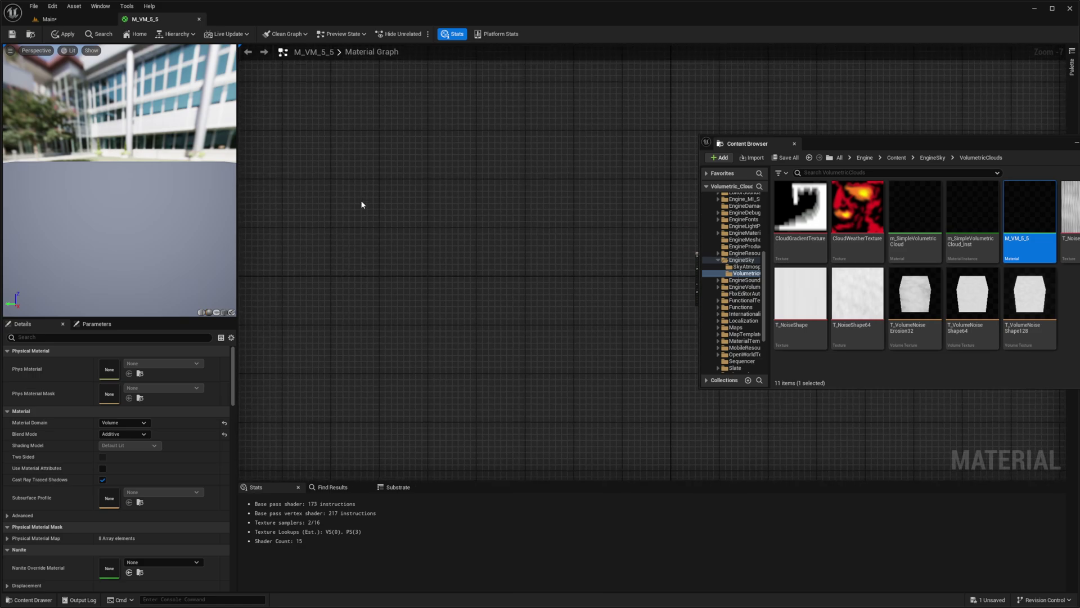
Paste the copied volumetric cloud graph into M_VM_5_5 and place the material output node beyond the Material Look Parameters group
key("ctrl+z")
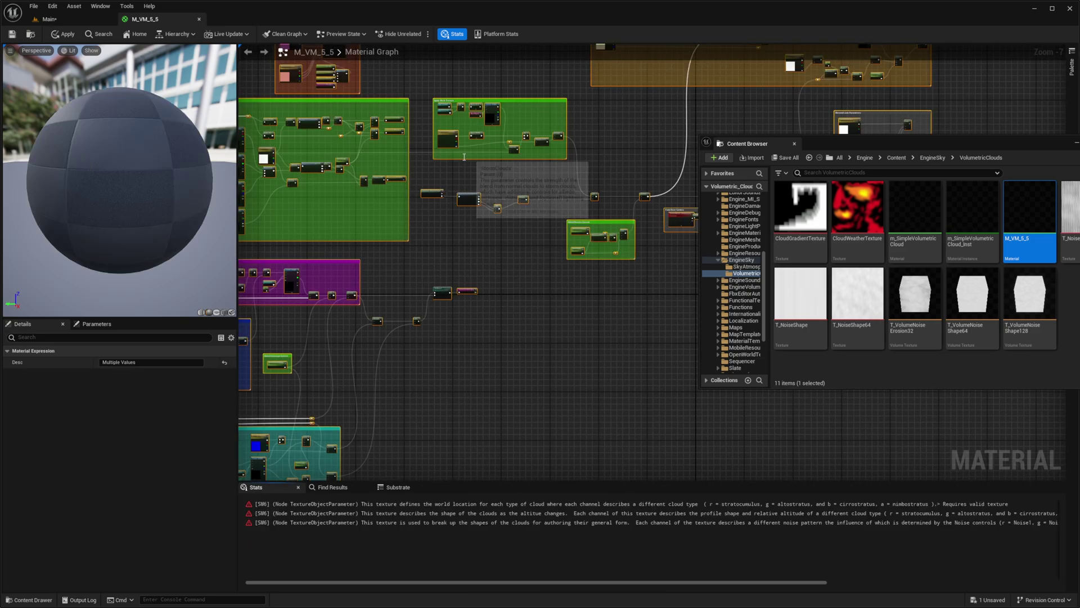
right_click_drag(464, 157, 298, 206)
right_click_drag(548, 239, 266, 239)
right_click_drag(342, 307, 461, 281)
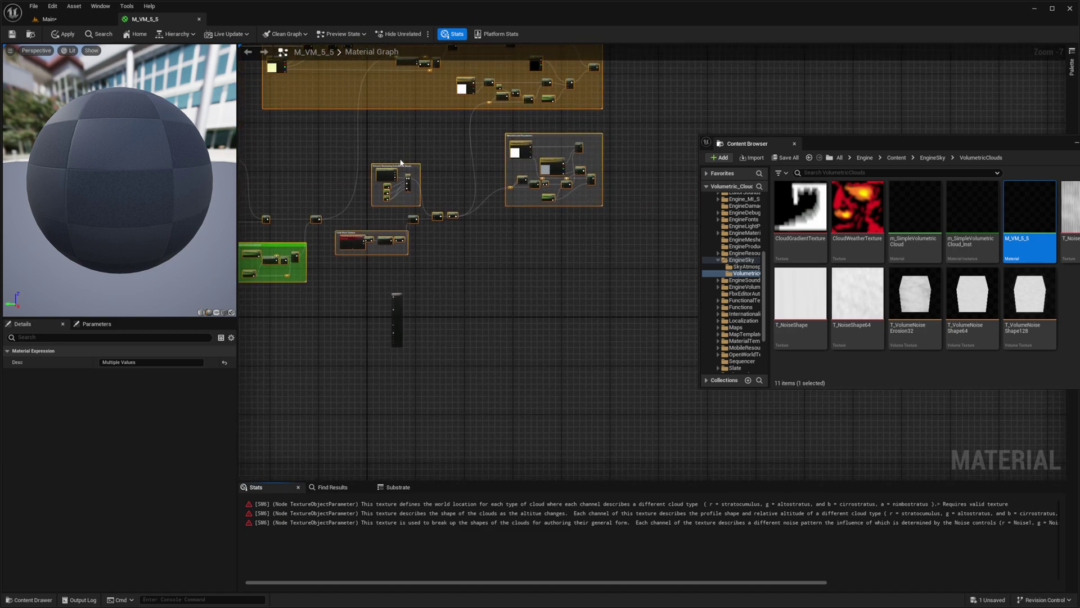
right_click_drag(401, 162, 461, 279)
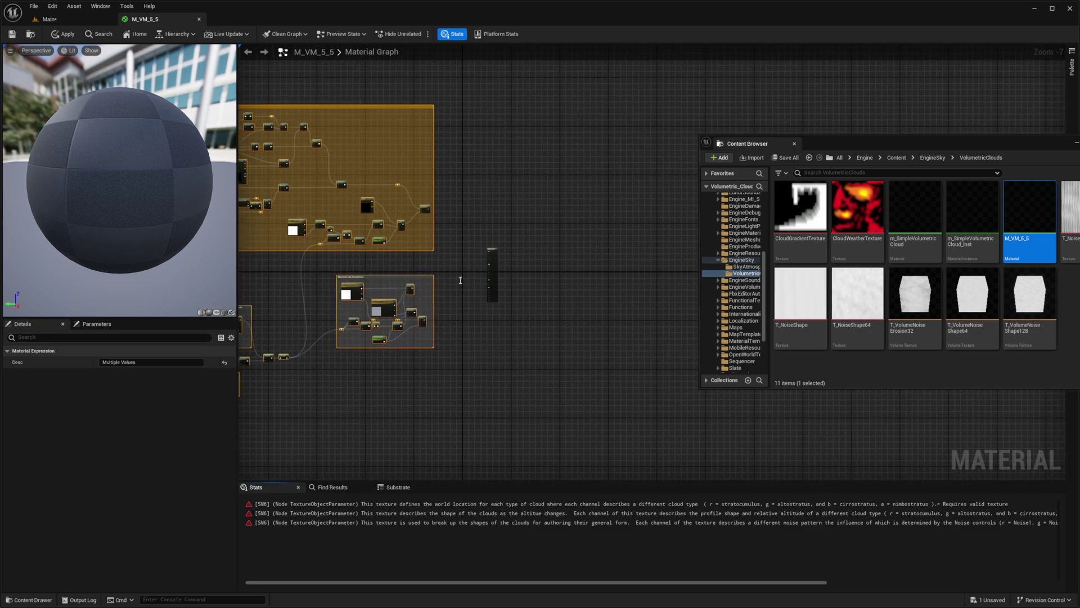
scroll(461, 280, "up", 2)
scroll(380, 301, "up", 1)
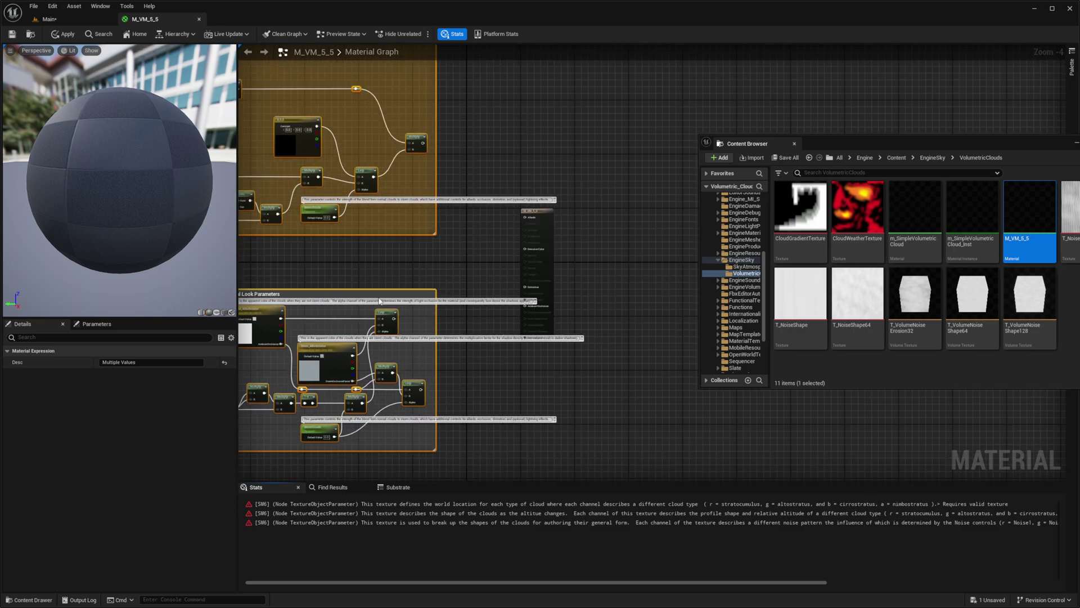
scroll(380, 301, "up", 1)
left_click(450, 245)
scroll(450, 244, "up", 2)
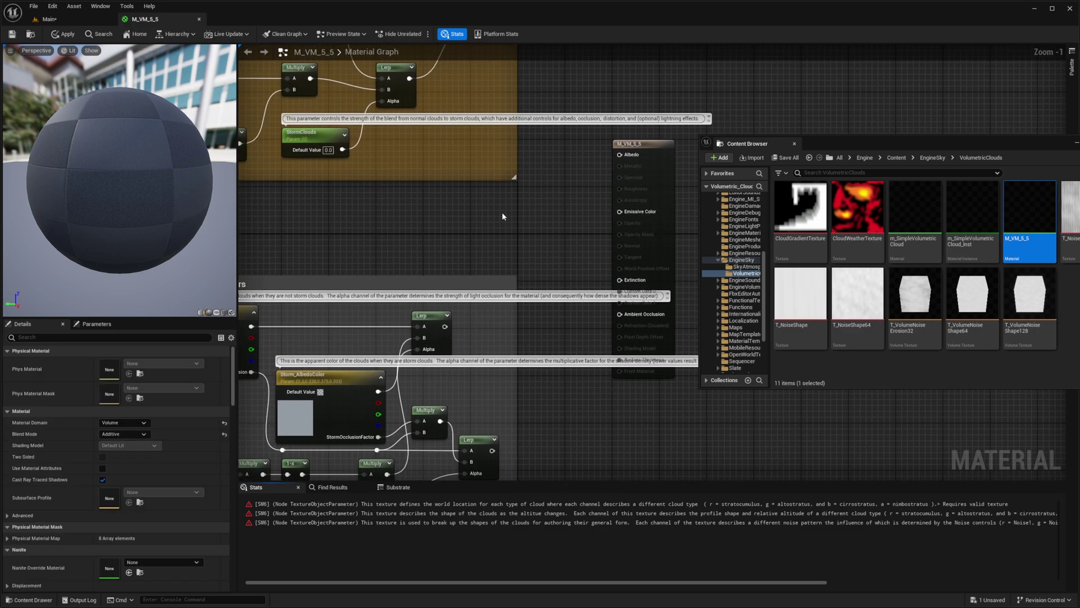
Connect the Lightning group's final Multiply to Albedo, the colour Lerp to Emissive Color and the occlusion Lerp to Extinction
scroll(490, 203, "down", 2)
right_click_drag(490, 202, 438, 211)
left_click_drag(441, 71, 539, 179)
left_click_drag(403, 309, 539, 218)
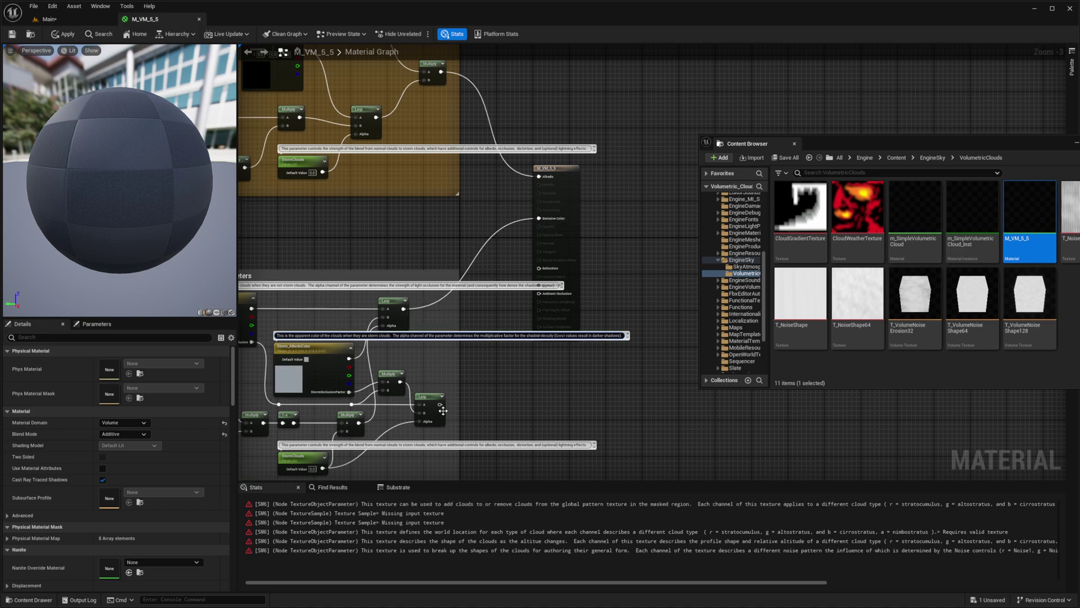
left_click_drag(443, 411, 541, 270)
Switch to the Empty_Project editor and examine which nodes feed the material output in the original m_SimpleVolumetricCloud graph
key("alt+Tab")
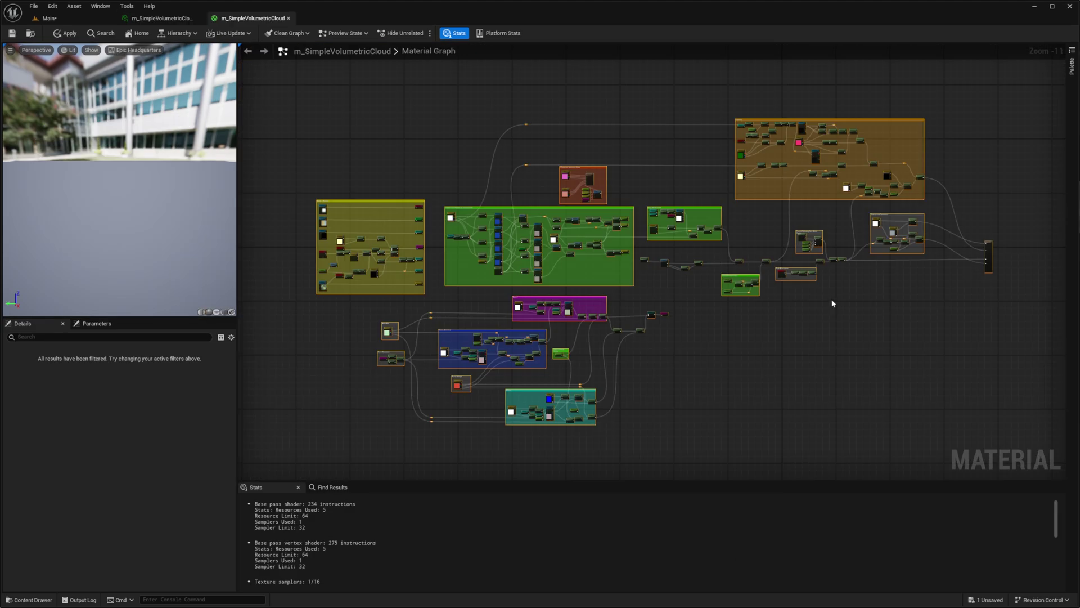
right_click_drag(973, 245, 466, 216)
scroll(581, 246, "up", 10)
scroll(619, 261, "down", 2)
right_click_drag(602, 258, 760, 252)
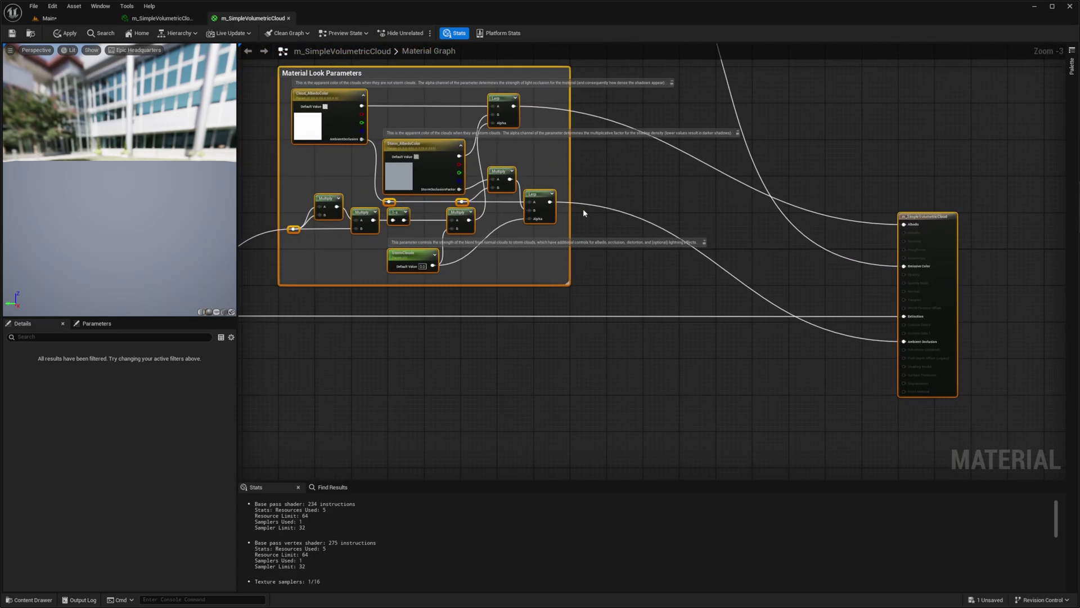
right_click_drag(583, 210, 565, 215)
left_click(521, 203)
right_click_drag(631, 220, 572, 282)
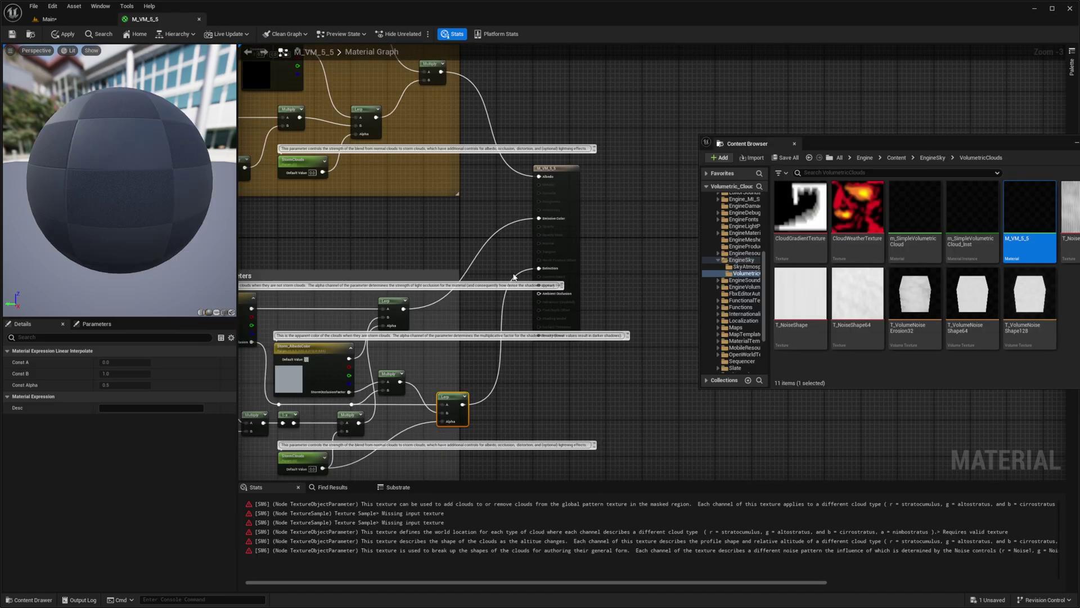
Rewire the M_VM_5_5 output so Lightning feeds Emissive Color, the colour Lerp feeds Albedo and the occlusion Lerp feeds Ambient Occlusion
right_click_drag(496, 188, 509, 222)
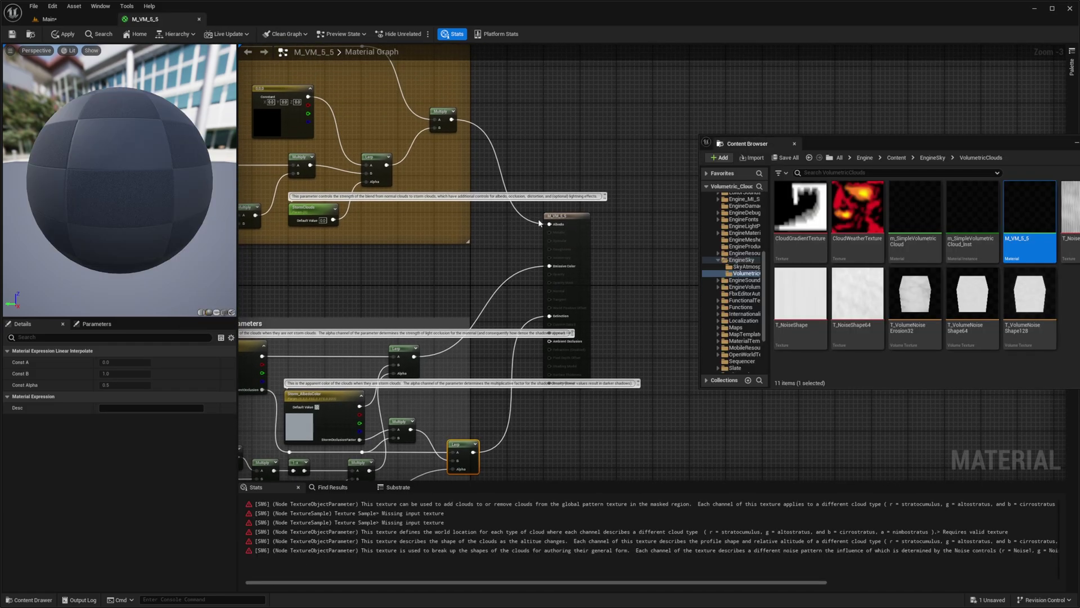
left_click_drag(553, 226, 552, 266)
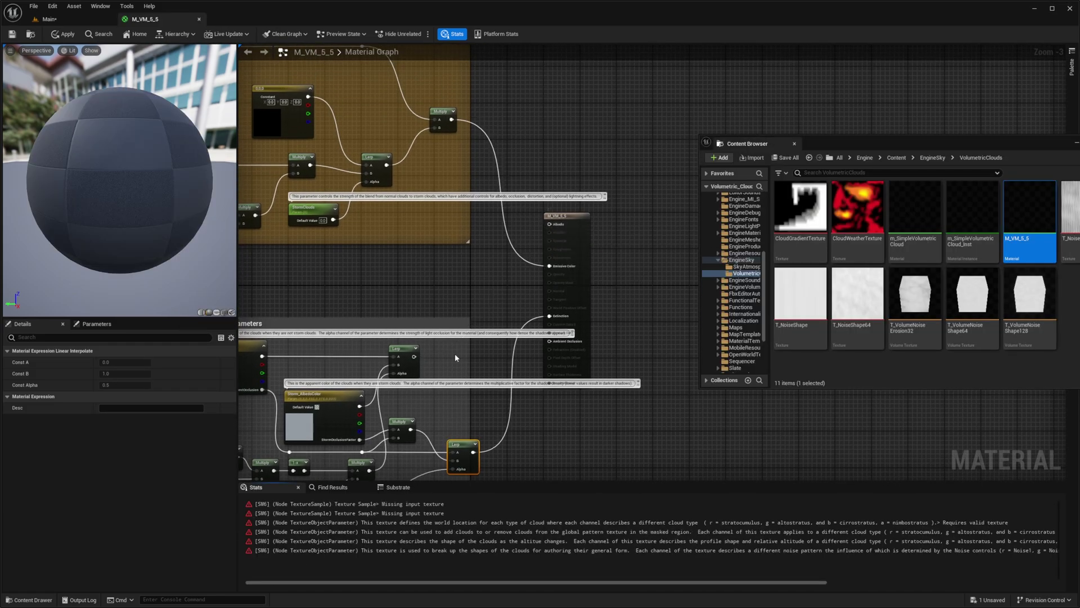
left_click_drag(417, 358, 549, 225)
right_click_drag(537, 312, 598, 247)
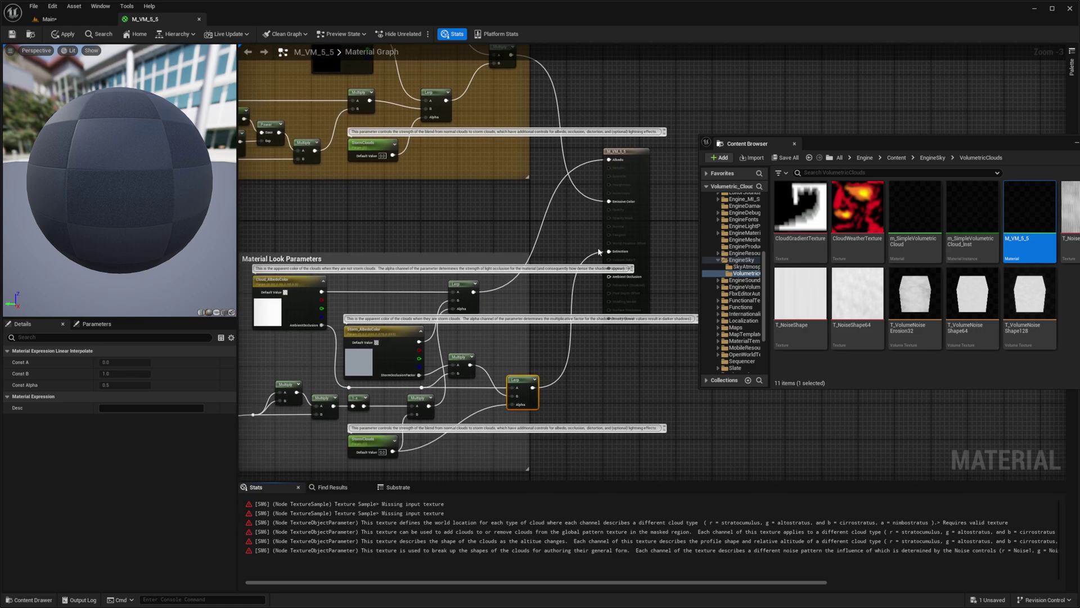
left_click_drag(608, 251, 610, 284)
Check in the original m_SimpleVolumetricCloud graph which node drives the Extinction input
scroll(610, 279, "down", 3)
right_click_drag(488, 311, 557, 251)
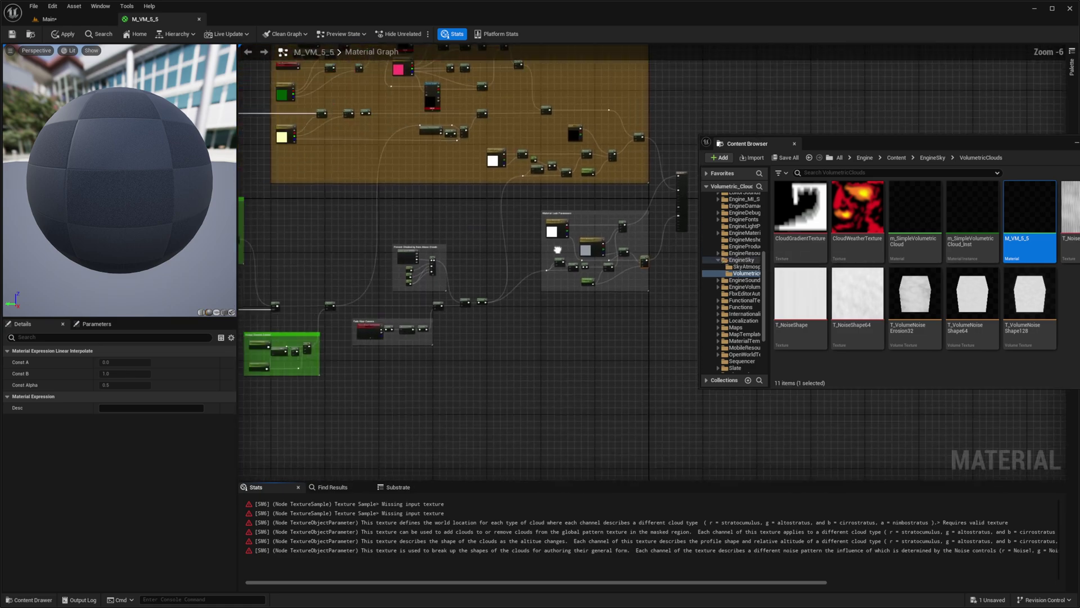
scroll(467, 310, "up", 3)
right_click_drag(444, 323, 520, 306)
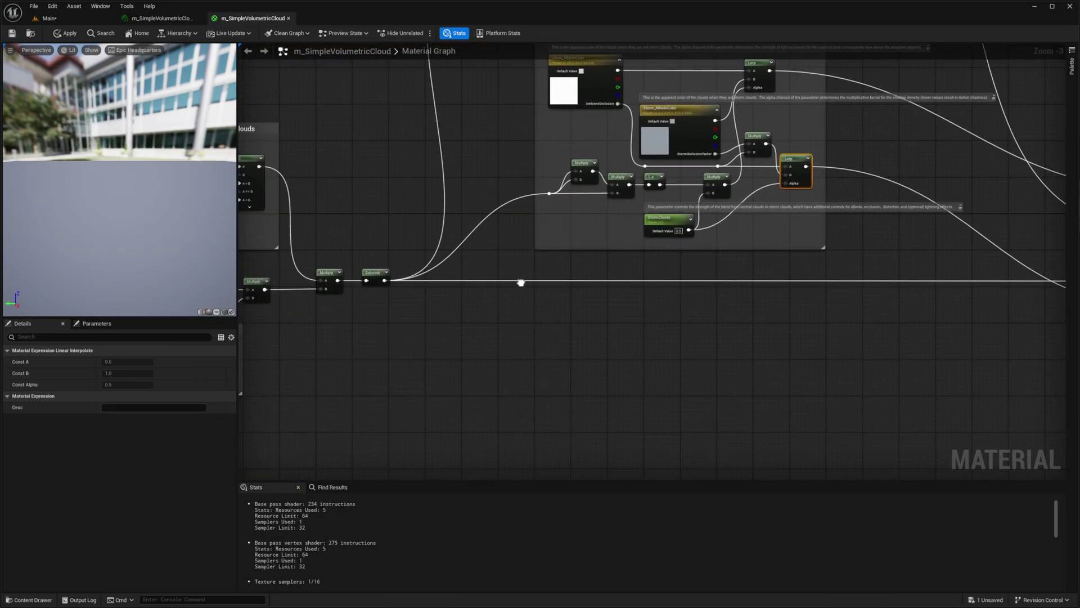
right_click_drag(417, 266, 608, 267)
key("alt+Tab")
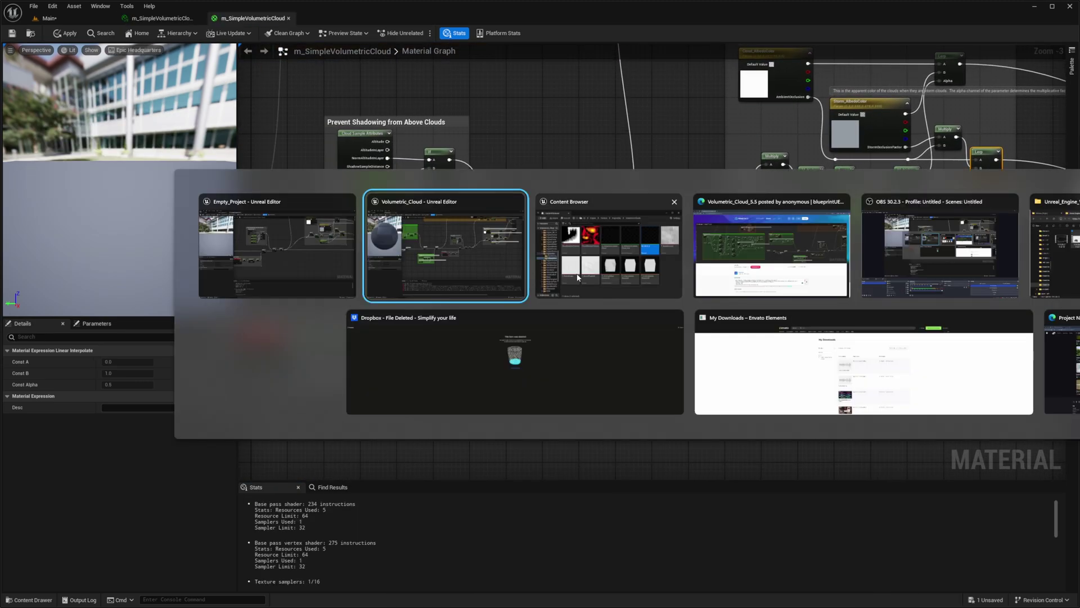
In M_VM_5_5, connect the Saturate node after the Prevent Shadowing from Above Clouds group to Extinction, and reposition the Content Browser window
scroll(436, 279, "down", 2)
scroll(472, 292, "up", 2)
right_click_drag(473, 294, 262, 315)
right_click_drag(424, 238, 356, 283)
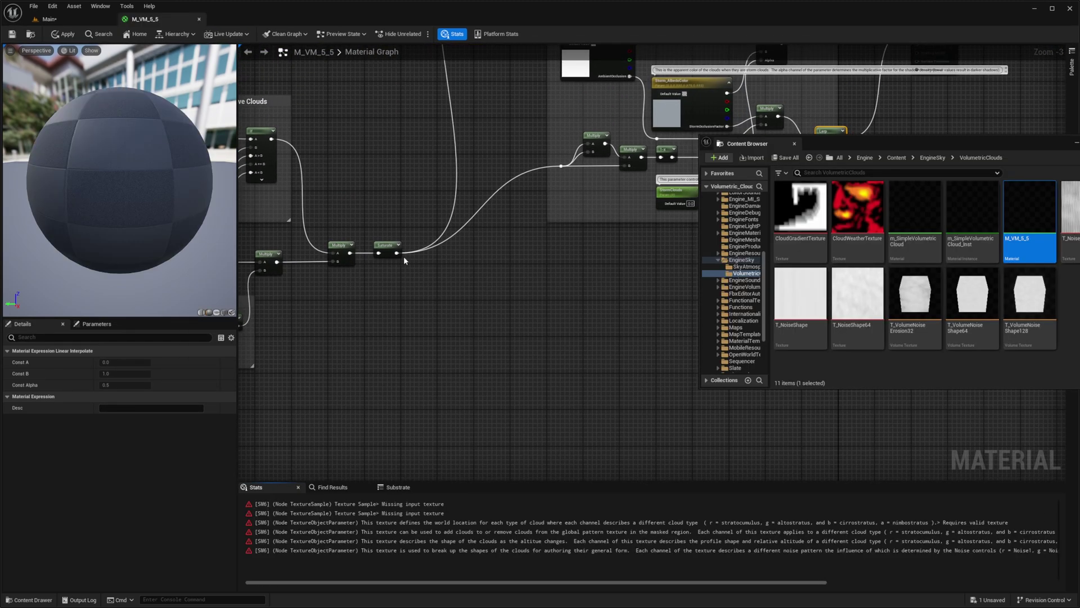
left_click_drag(397, 252, 662, 152)
right_click_drag(688, 157, 575, 252)
left_click_drag(822, 143, 676, 218)
right_click_drag(494, 306, 538, 252)
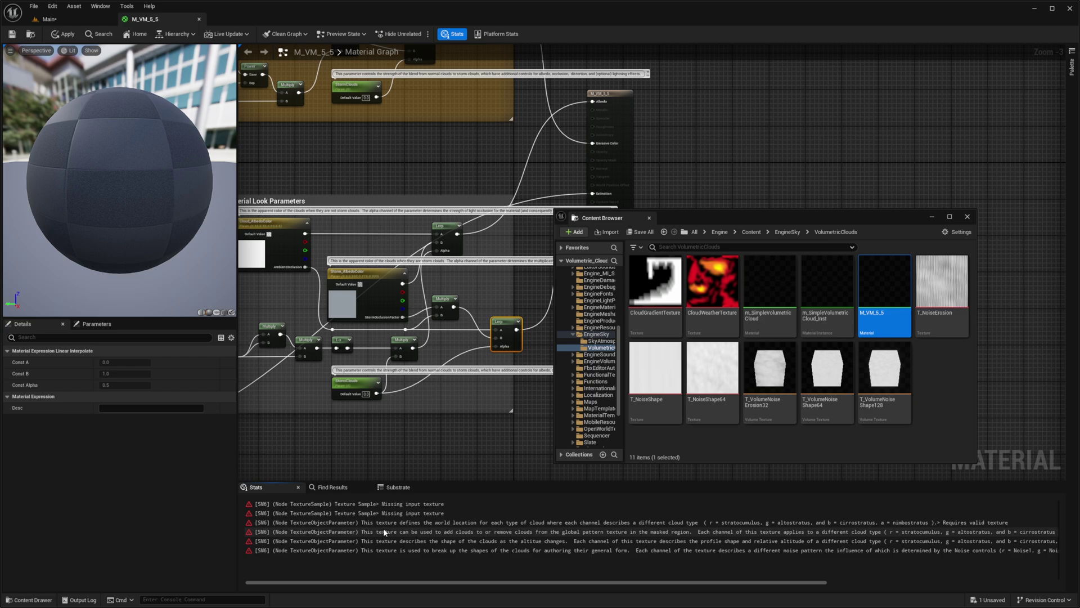
Look through the M_VM_5_5 graph for the nodes behind the missing-texture errors
scroll(364, 254, "down", 3)
right_click_drag(364, 255, 929, 125)
right_click_drag(256, 290, 242, 145)
scroll(426, 150, "up", 5)
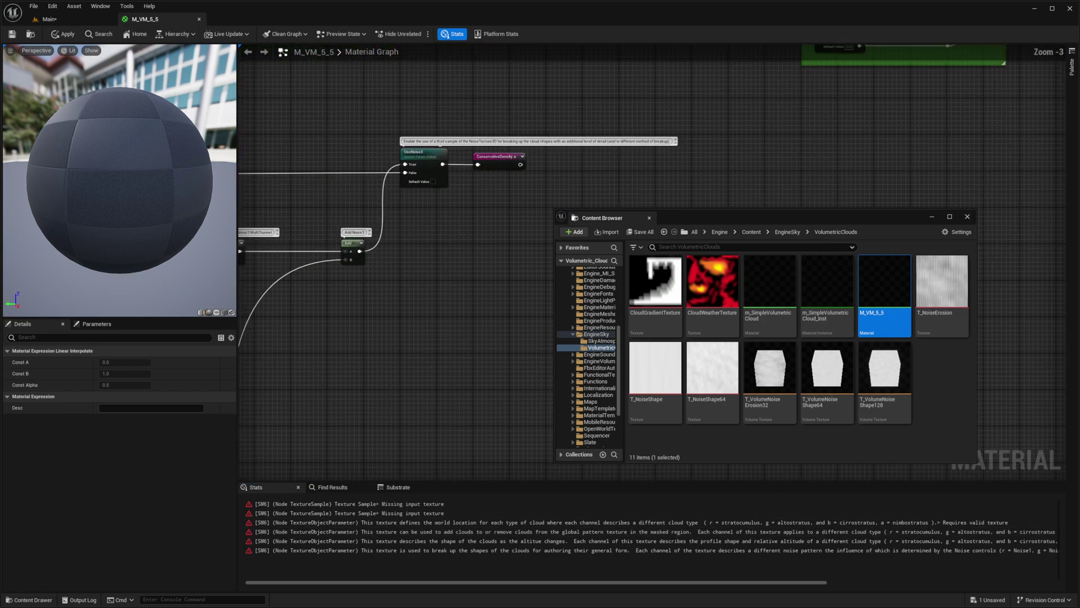
right_click_drag(405, 186, 589, 193)
scroll(508, 189, "down", 3)
right_click_drag(248, 211, 675, 185)
scroll(675, 185, "down", 1)
scroll(419, 323, "up", 2)
right_click_drag(416, 304, 751, 311)
scroll(513, 196, "down", 1)
right_click_drag(513, 195, 386, 381)
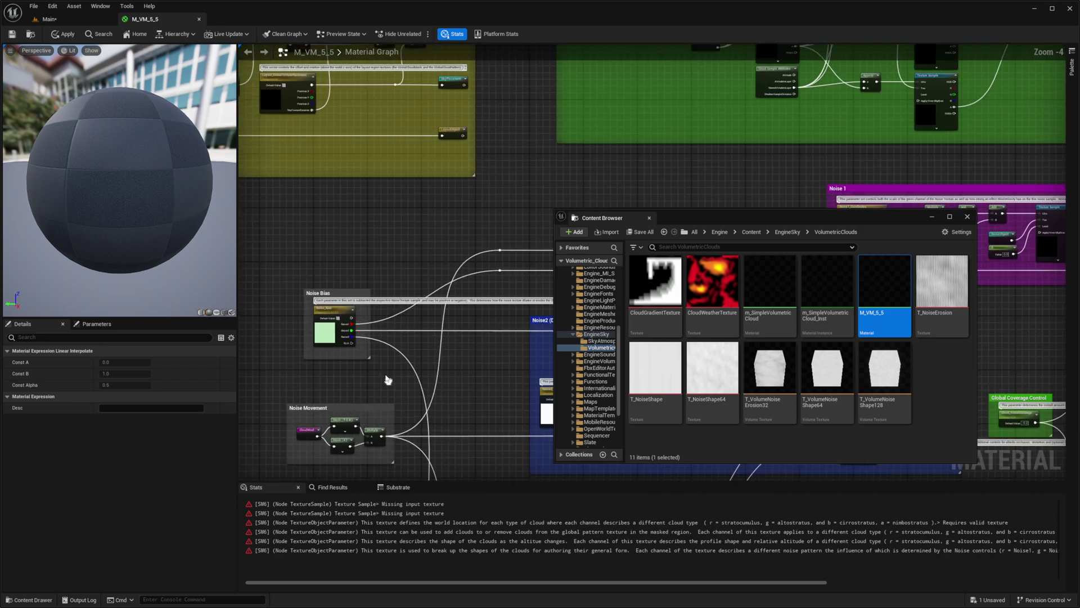
right_click_drag(474, 115, 435, 287)
Jump to the first Texture Sample error in the Lightning group and select the second faulty Texture Sample below Storm_LightningClouds to check its settings
left_click(391, 504)
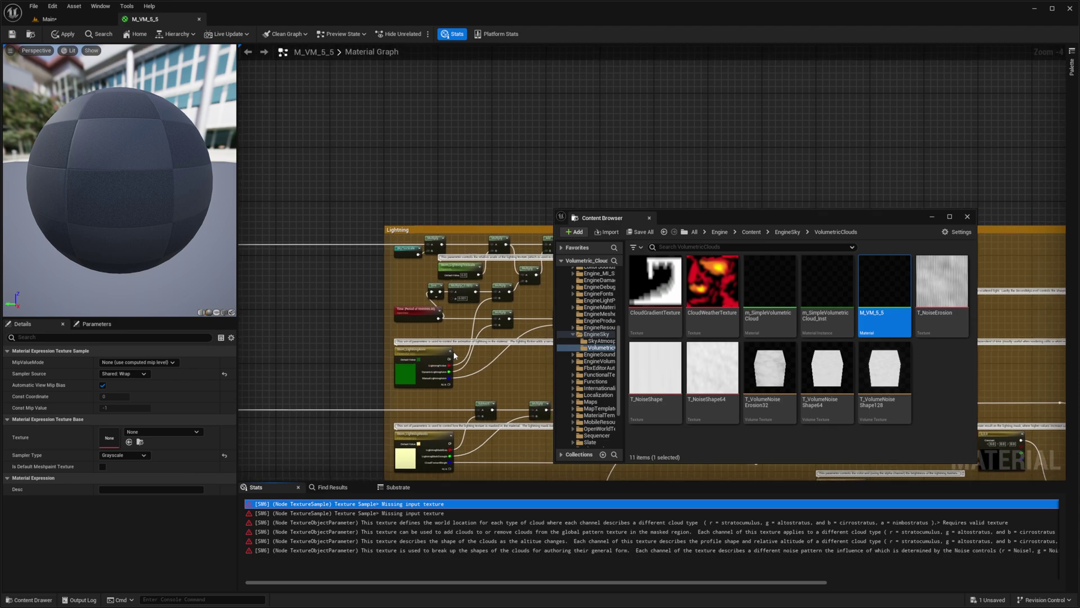
scroll(410, 229, "up", 1)
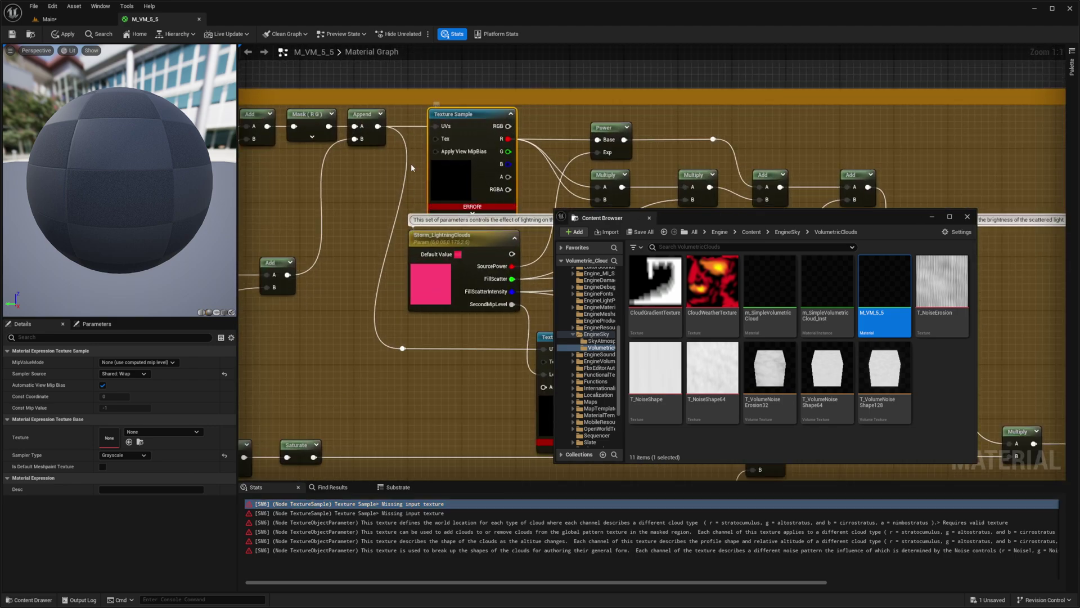
right_click_drag(485, 214, 321, 183)
scroll(321, 183, "down", 1)
left_click(431, 367)
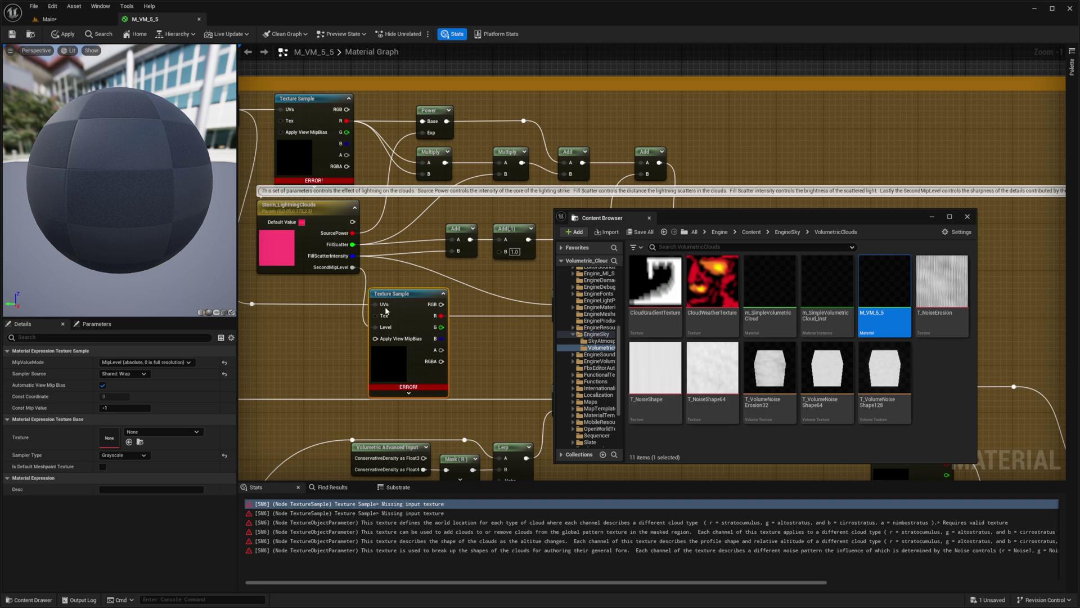
Switch to the Empty_Project editor and locate the Lightning group in the original m_SimpleVolumetricCloud graph
key("alt+Tab")
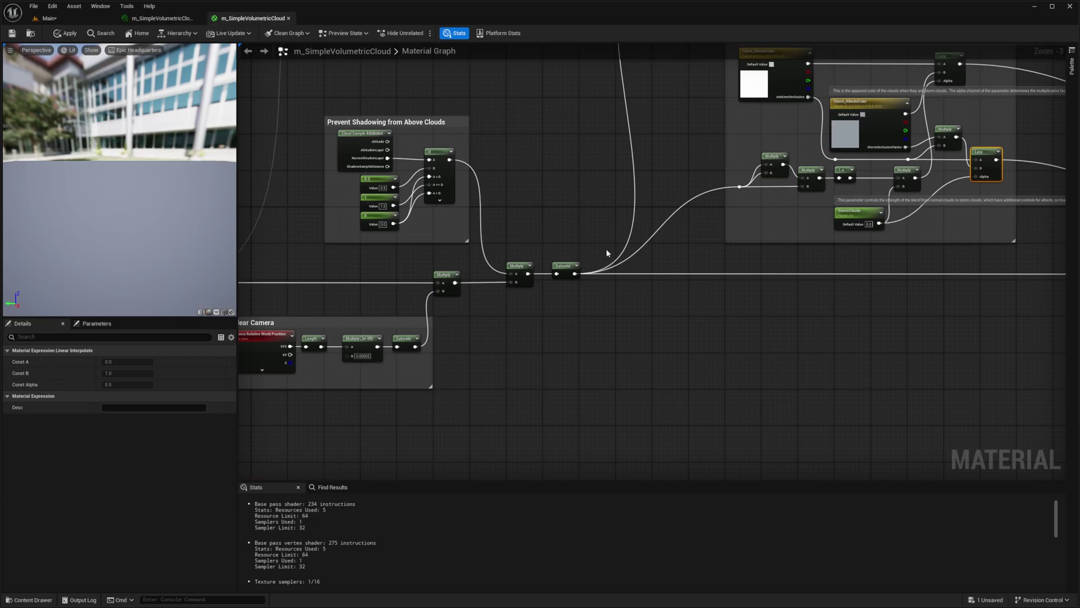
right_click_drag(461, 279, 528, 401)
scroll(527, 400, "down", 4)
right_click_drag(463, 147, 573, 200)
scroll(571, 249, "up", 3)
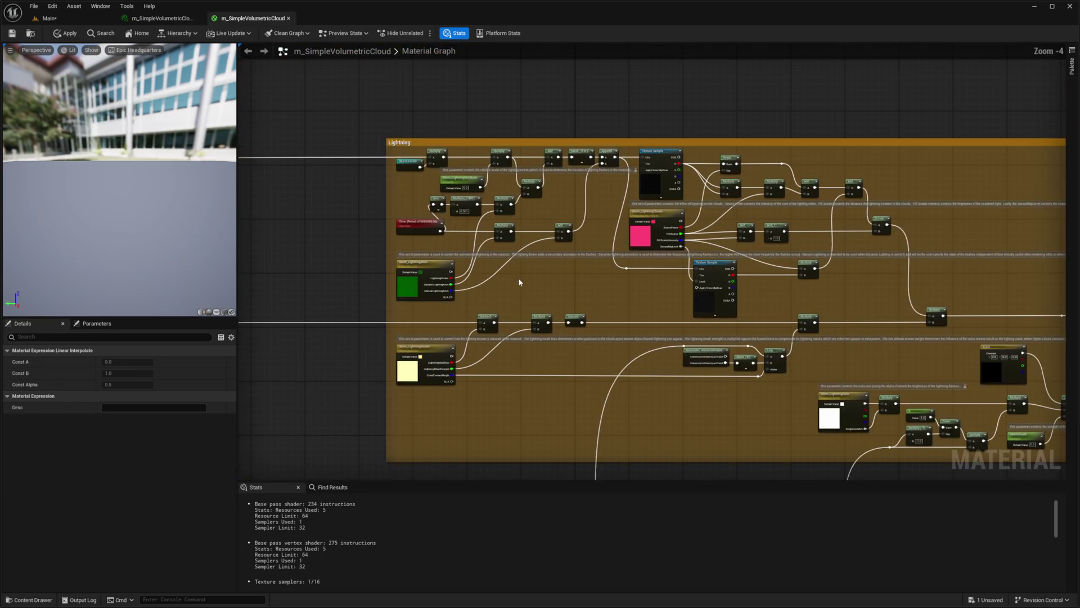
Examine the Volumetric Advanced Output group and the neighbouring cloud groups of the original graph
right_click_drag(519, 282, 952, 247)
right_click_drag(451, 233, 740, 265)
scroll(400, 259, "down", 3)
right_click_drag(400, 259, 622, 226)
scroll(637, 301, "up", 3)
right_click_drag(637, 301, 608, 298)
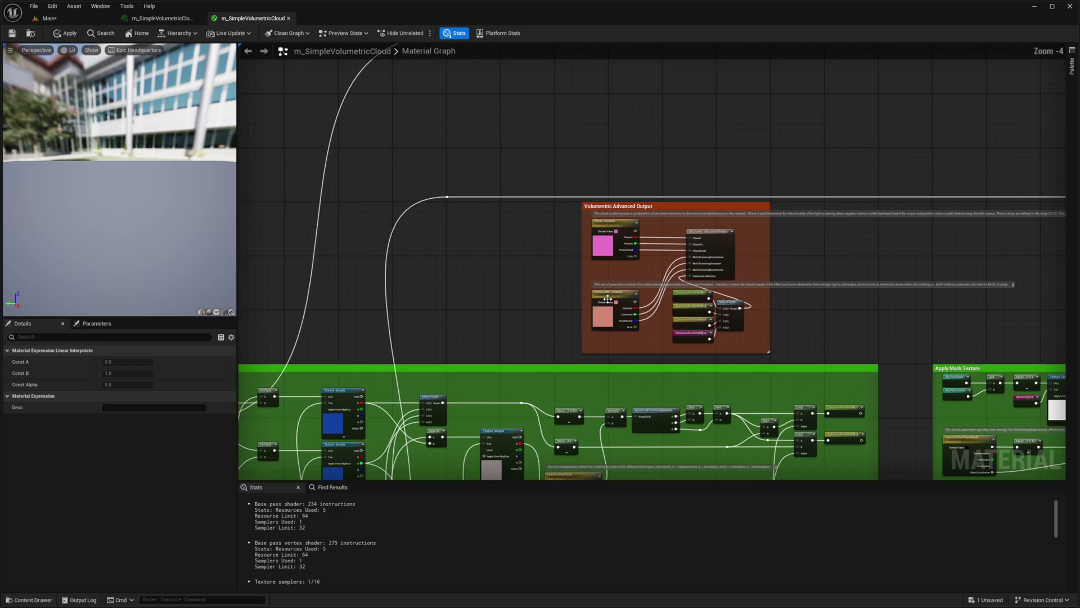
scroll(608, 299, "up", 3)
right_click_drag(527, 367, 760, 191)
scroll(714, 195, "down", 2)
right_click_drag(529, 299, 242, 371)
Return to the original Lightning group and check which texture is assigned to each of its two Texture Sample nodes
right_click_drag(812, 297, 267, 389)
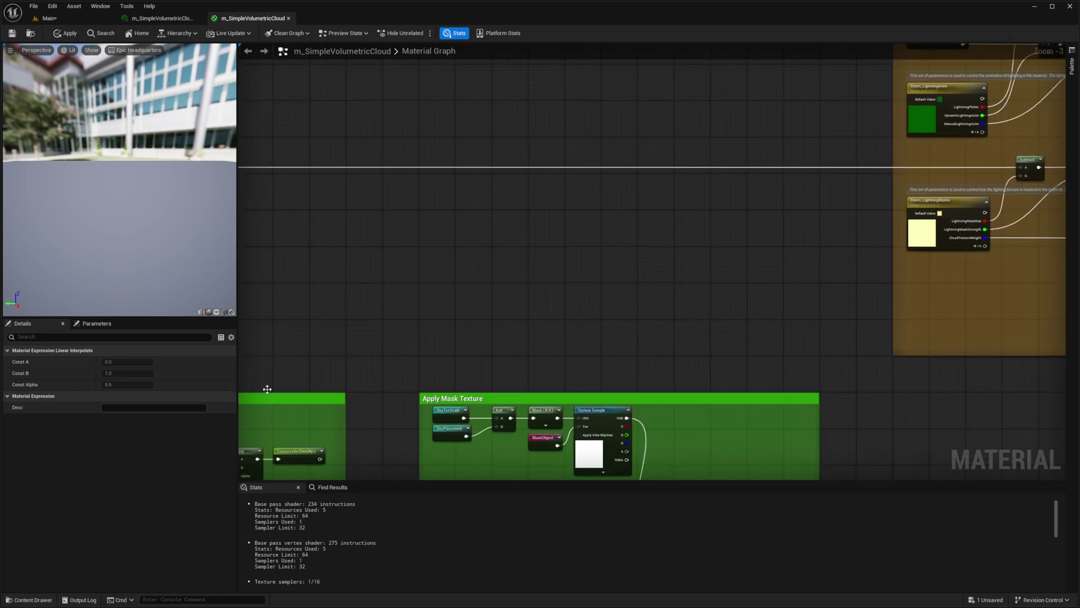
right_click_drag(754, 240, 325, 370)
right_click_drag(744, 275, 400, 394)
scroll(501, 255, "up", 3)
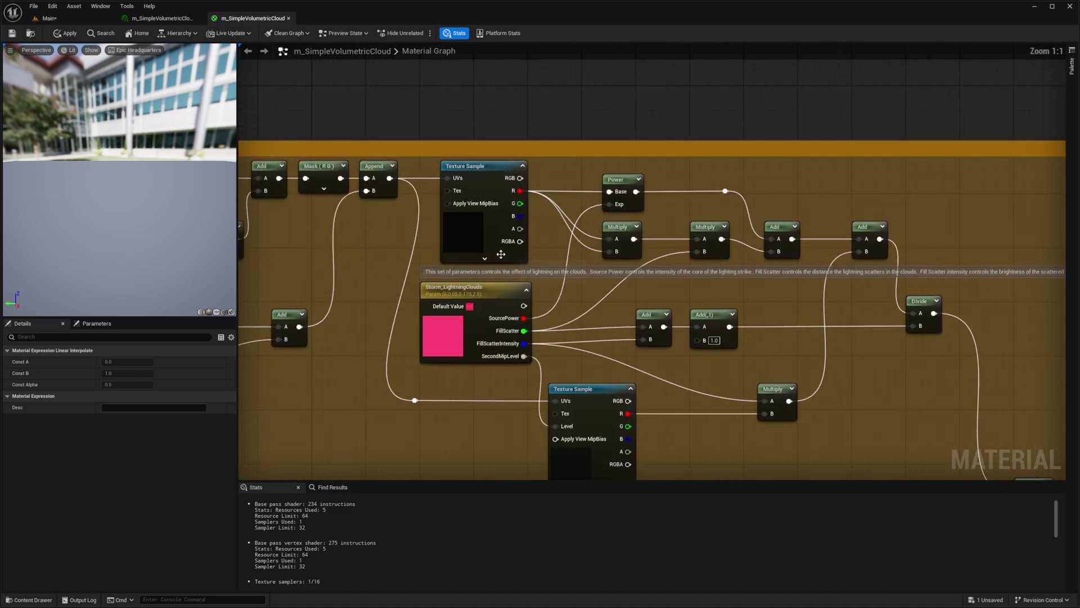
left_click(500, 254)
right_click_drag(500, 254, 572, 220)
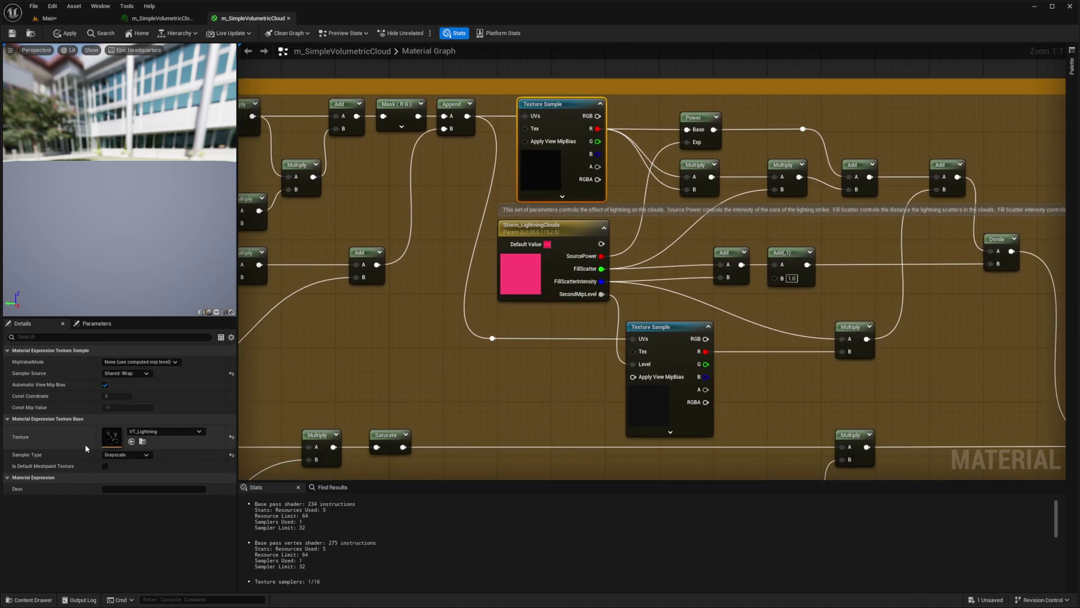
left_click(640, 422)
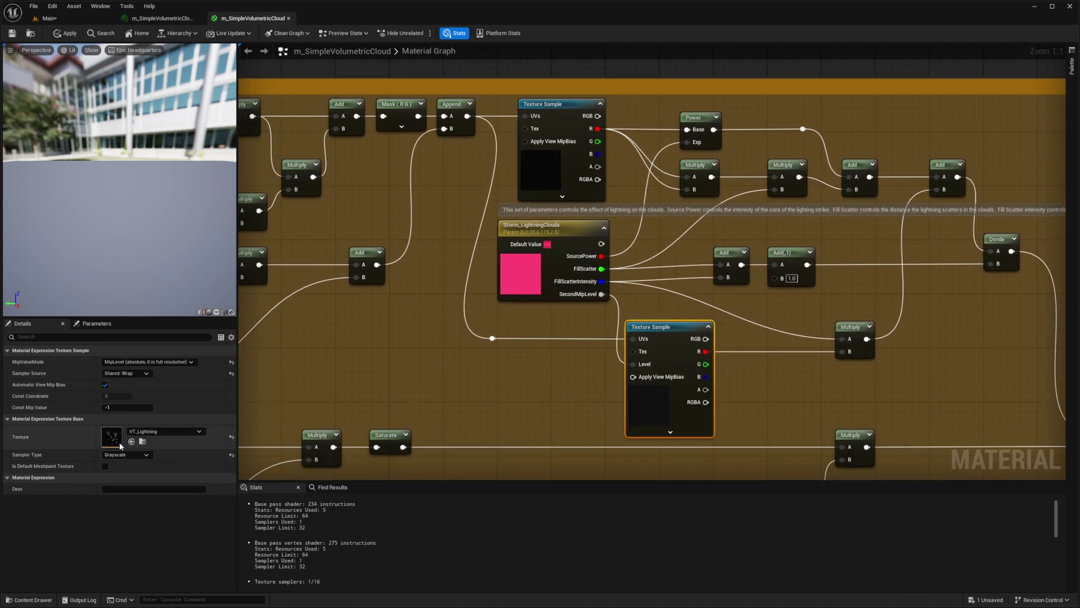
Check the texture and sampler type of the upper Texture Sample in the original Lightning group
right_click_drag(638, 412, 555, 382)
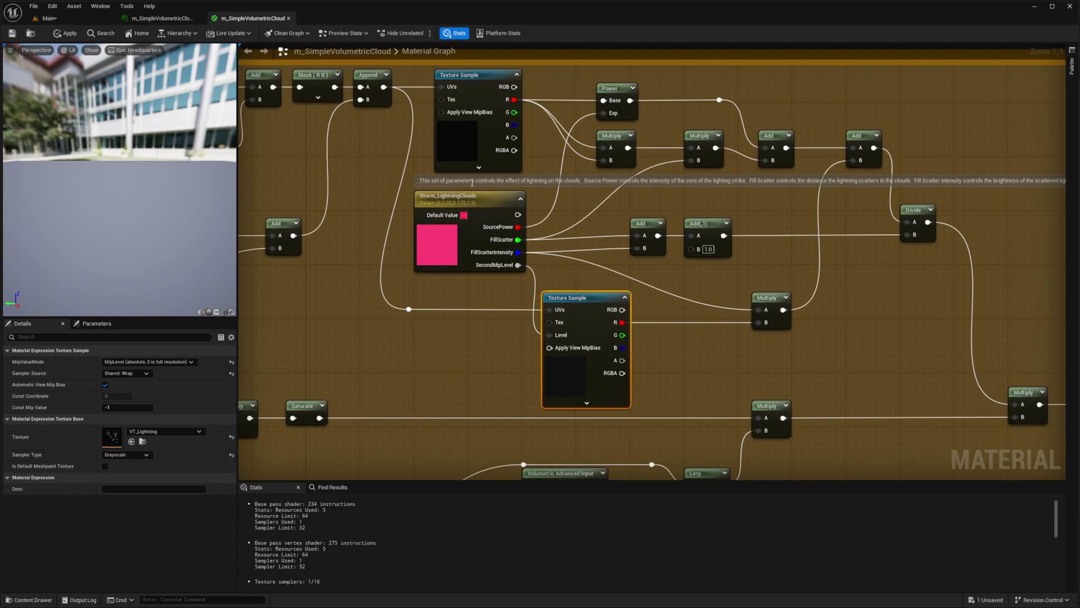
scroll(397, 194, "down", 1)
right_click_drag(462, 321, 457, 276)
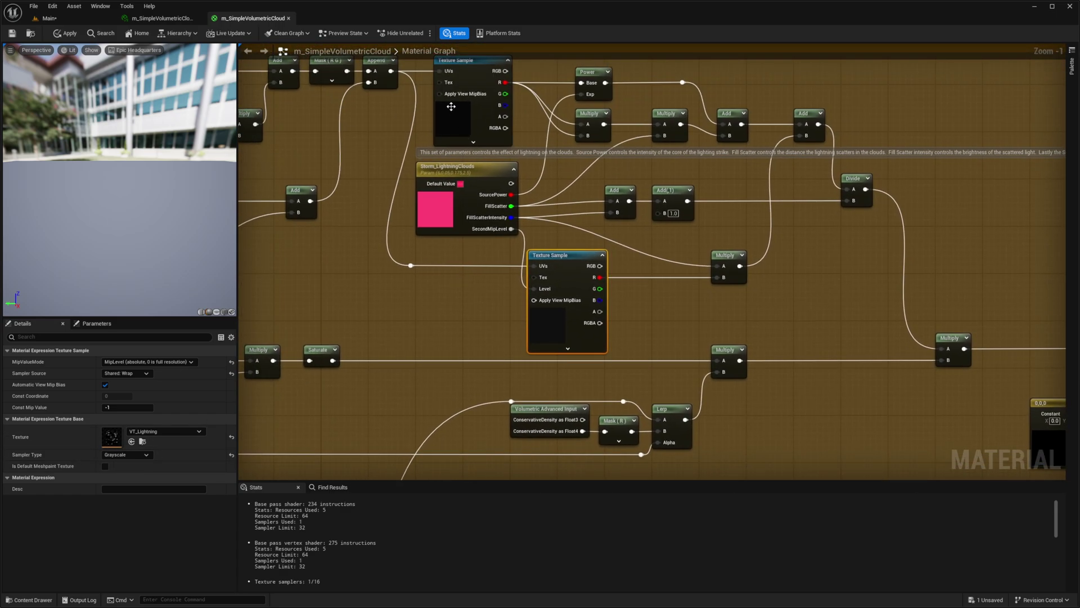
left_click(451, 106)
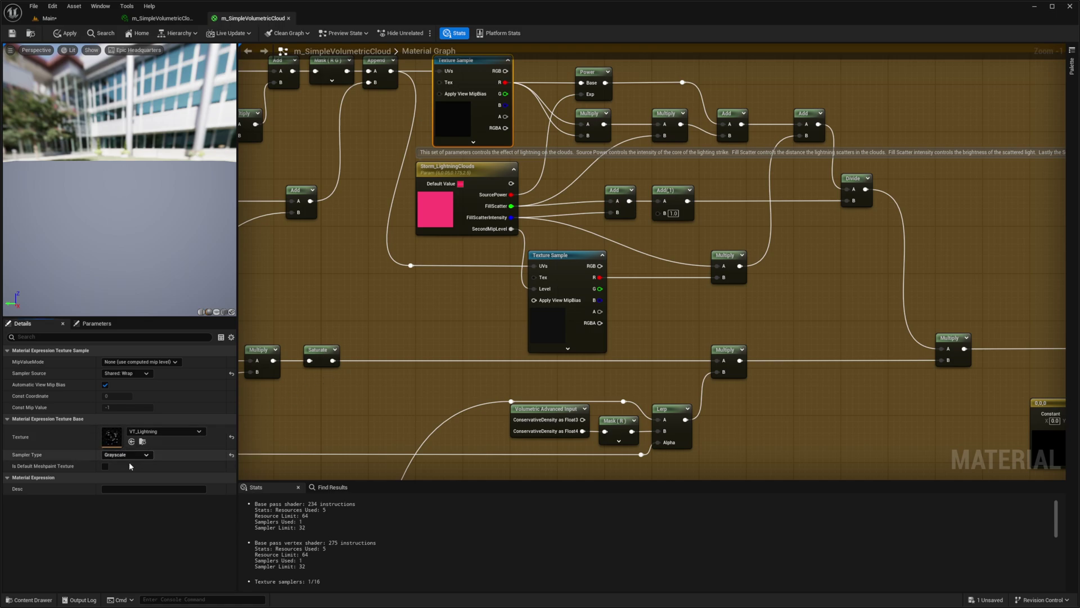
Select T_CloudMask, T_CloudPattern, T_Lightning, T_NoiseErosion, T_NoiseShape, T_NoiseShape64, T_Profile_08 and VT_Lightning together in the original project's VolumetricClouds folder
left_click_drag(391, 248, 765, 224)
scroll(709, 360, "down", 2)
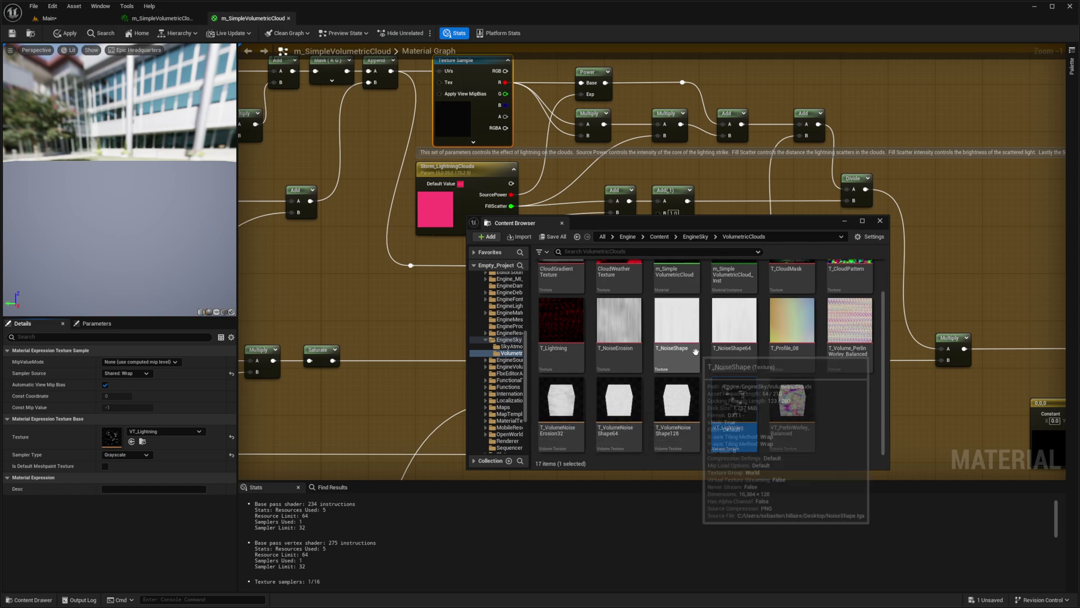
scroll(776, 338, "up", 1)
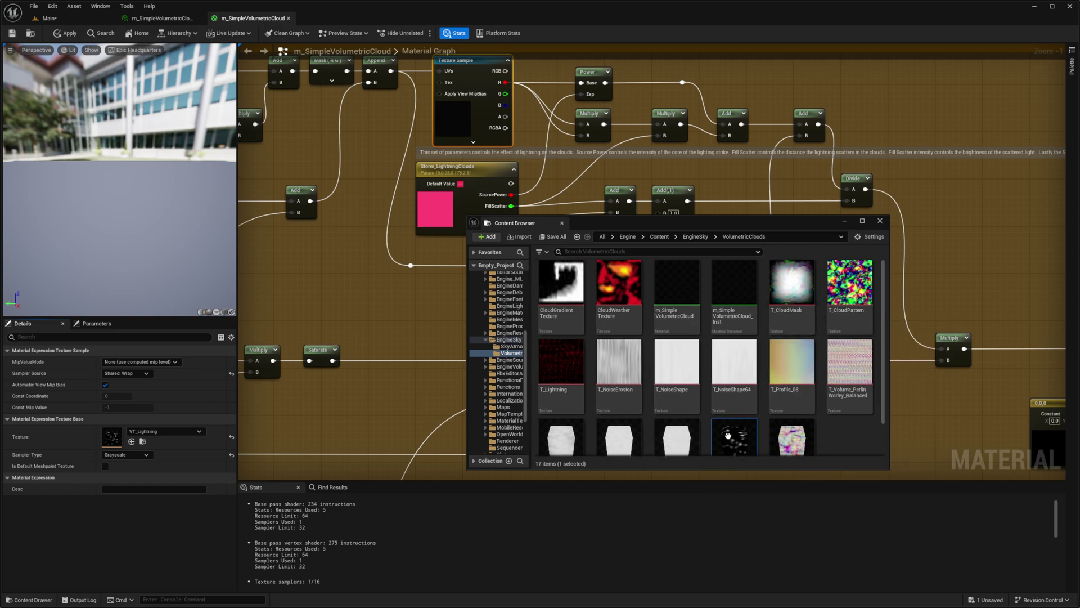
scroll(790, 366, "down", 2)
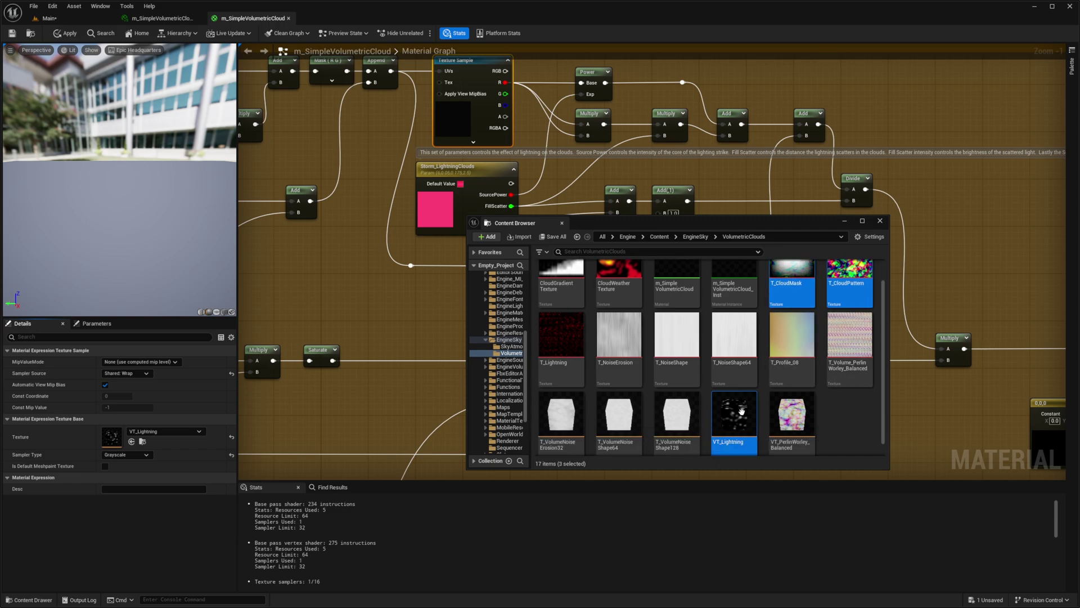
left_click(726, 415)
scroll(800, 306, "up", 1)
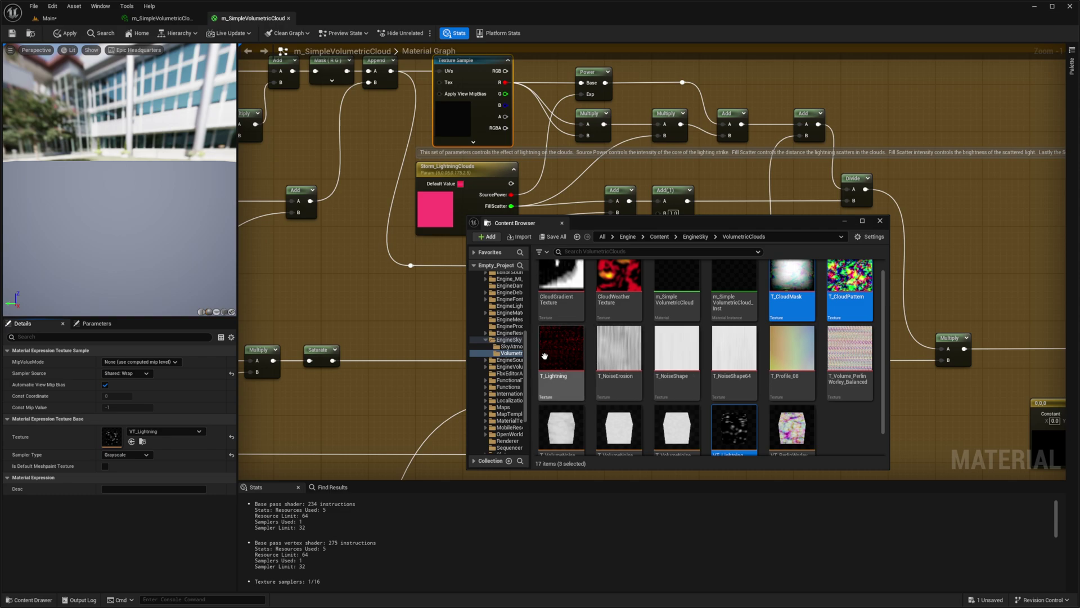
left_click(627, 350, "ctrl")
left_click(665, 347, "ctrl")
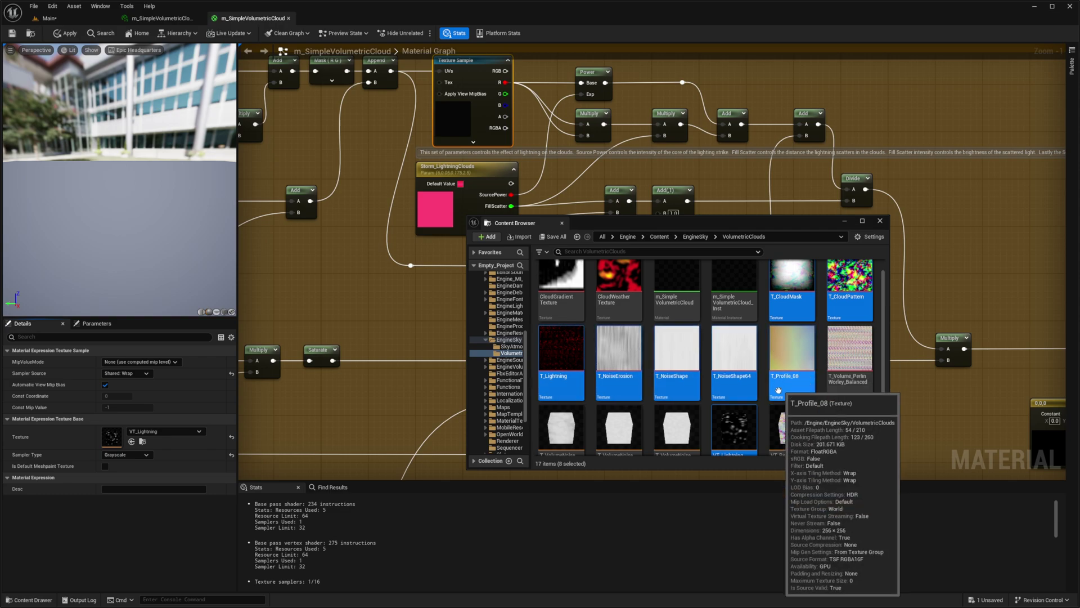
scroll(782, 355, "down", 1)
left_click(790, 332, "ctrl")
left_click(850, 332, "ctrl")
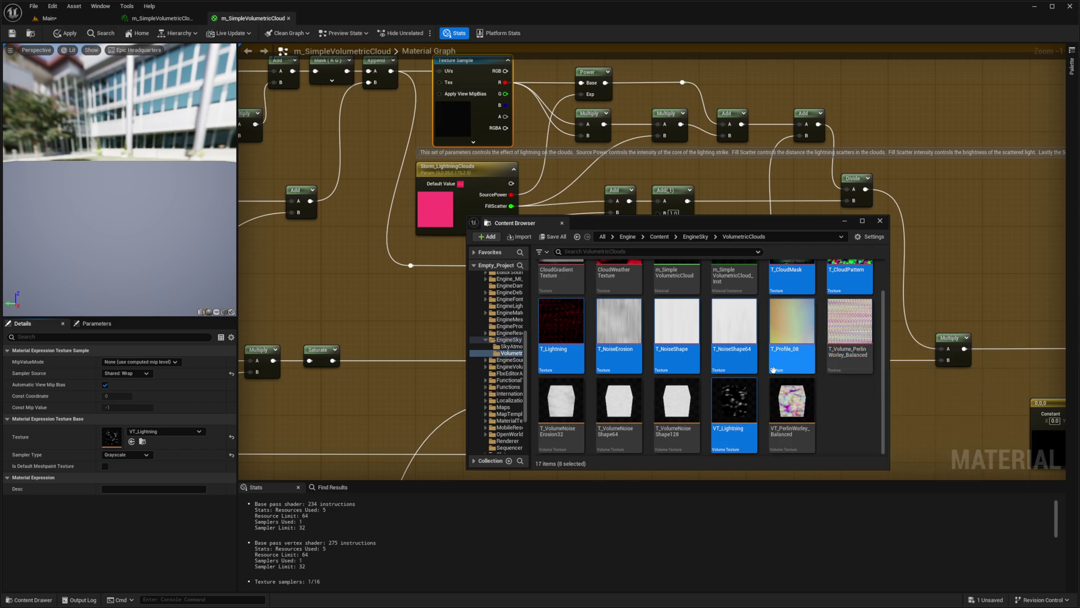
left_click(775, 440, "ctrl")
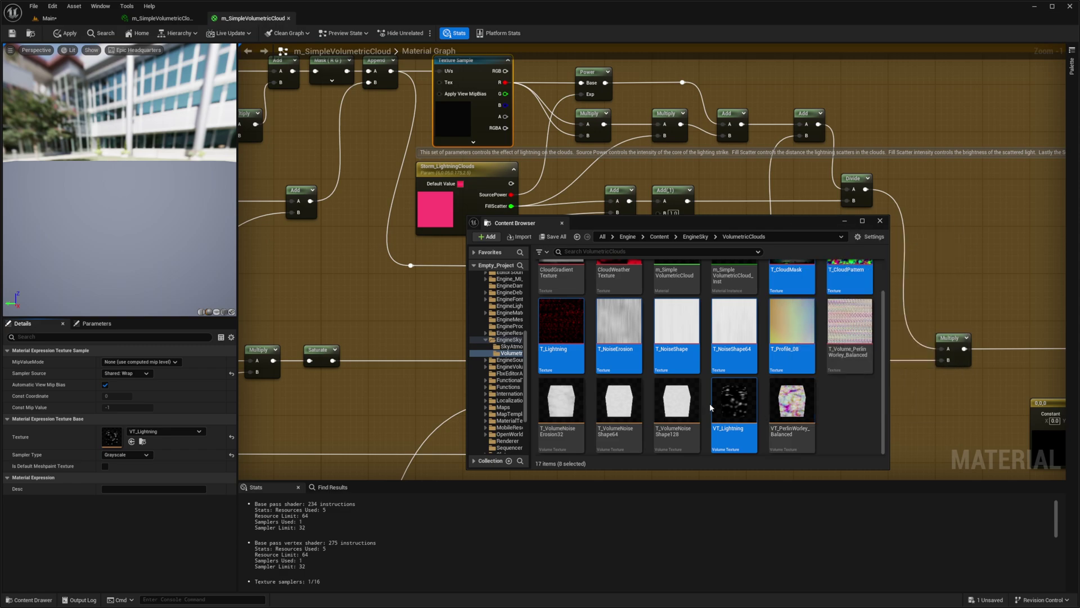
scroll(710, 403, "up", 1, "ctrl")
scroll(715, 400, "down", 2, "ctrl")
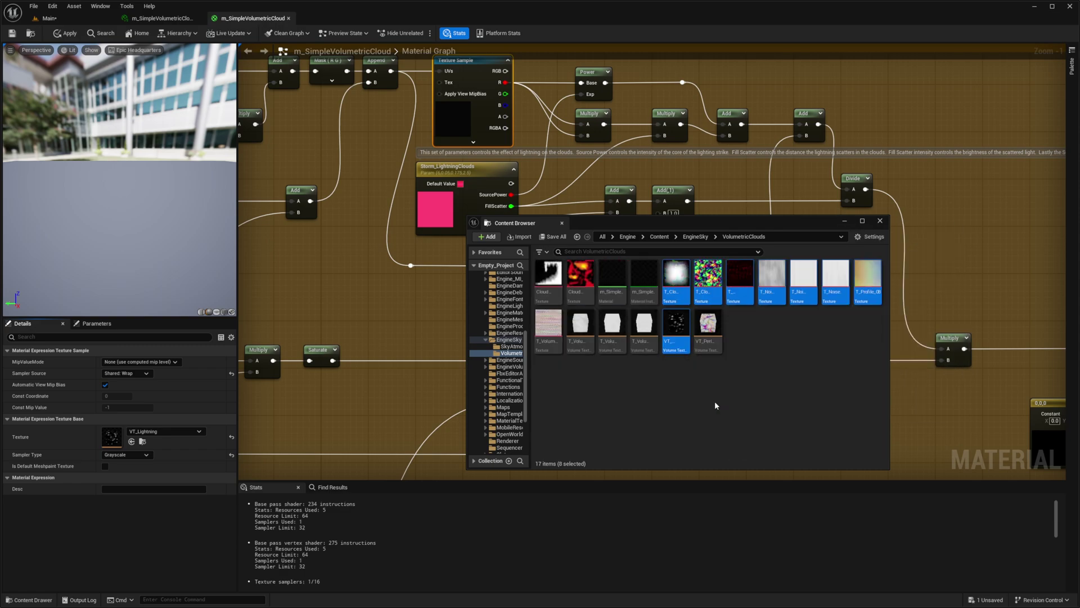
Bulk export the eight selected textures to a new folder named VM_Textures inside Downloads
right_click(737, 288)
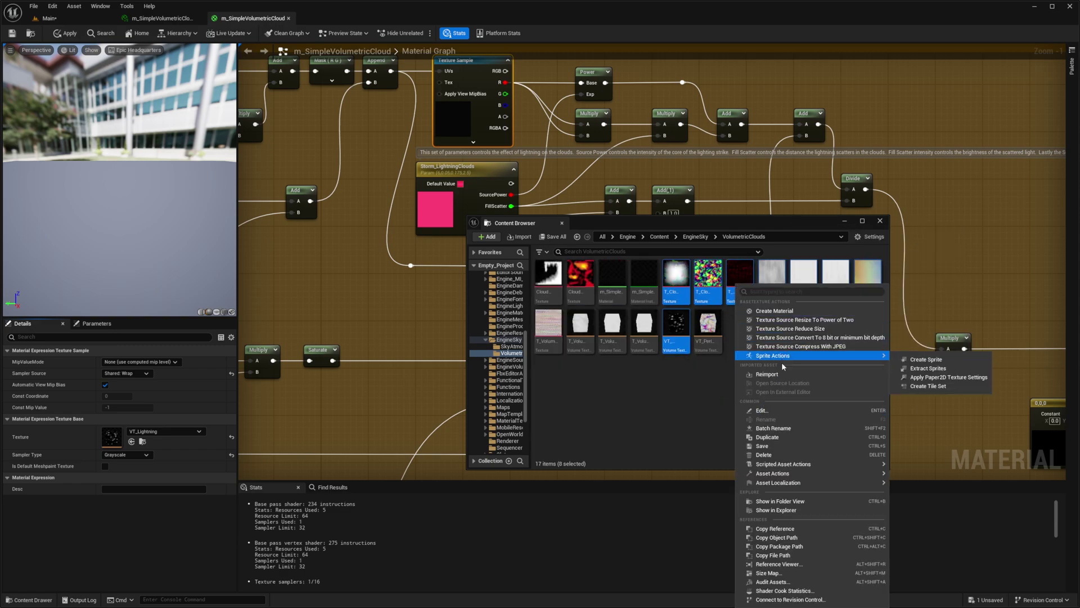
mouse_move(778, 483)
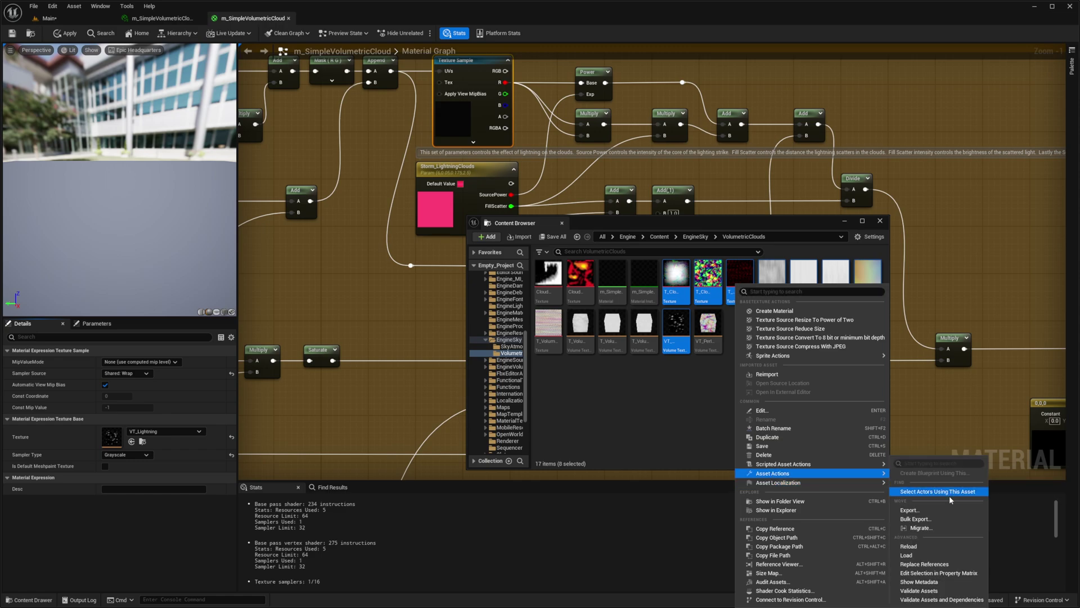
left_click(932, 518)
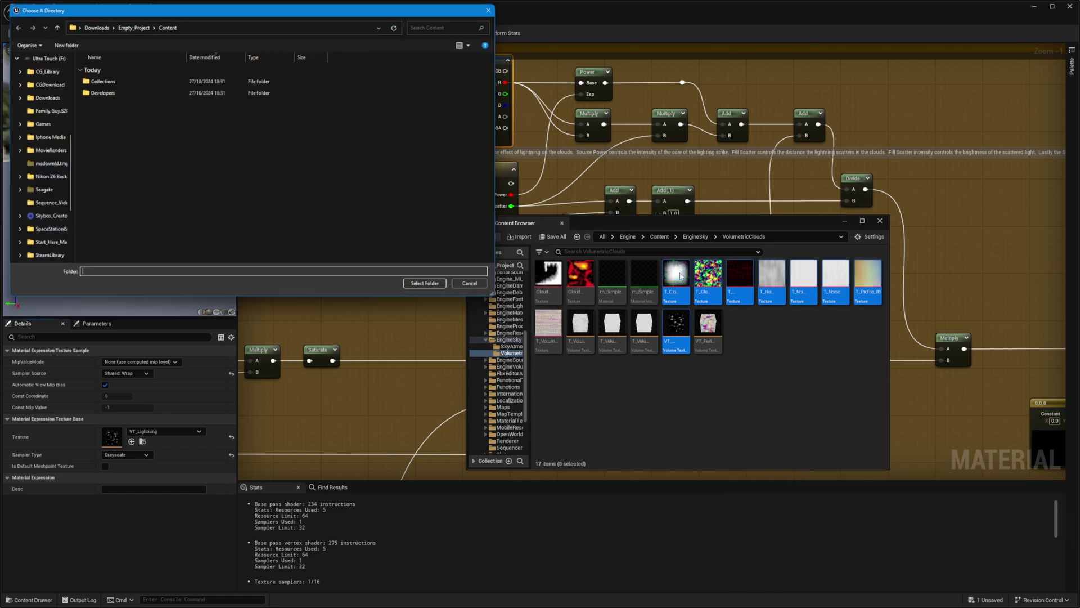
left_click(93, 24)
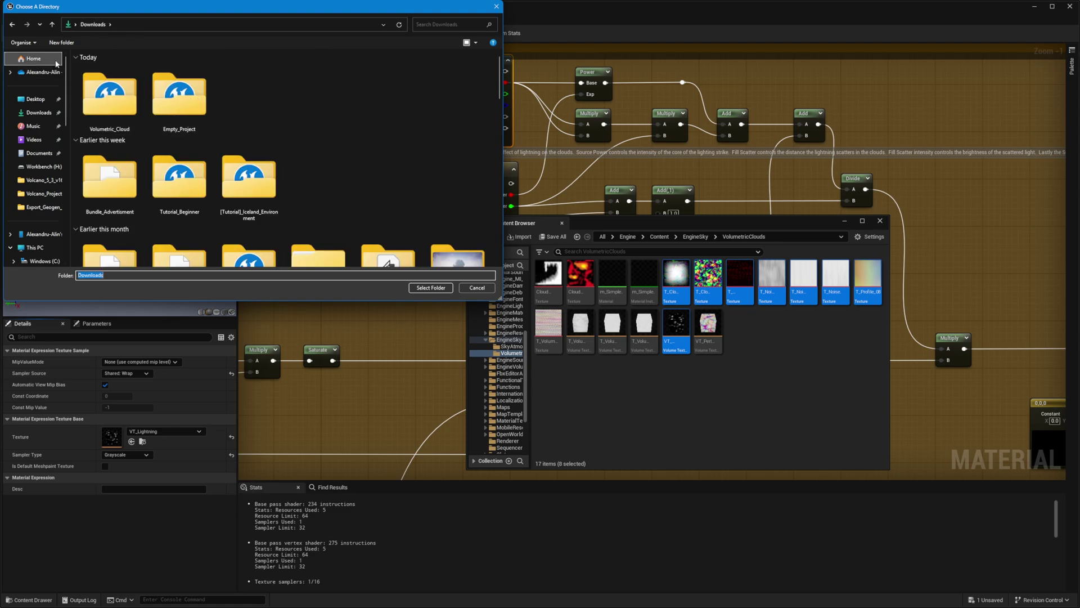
left_click(58, 45)
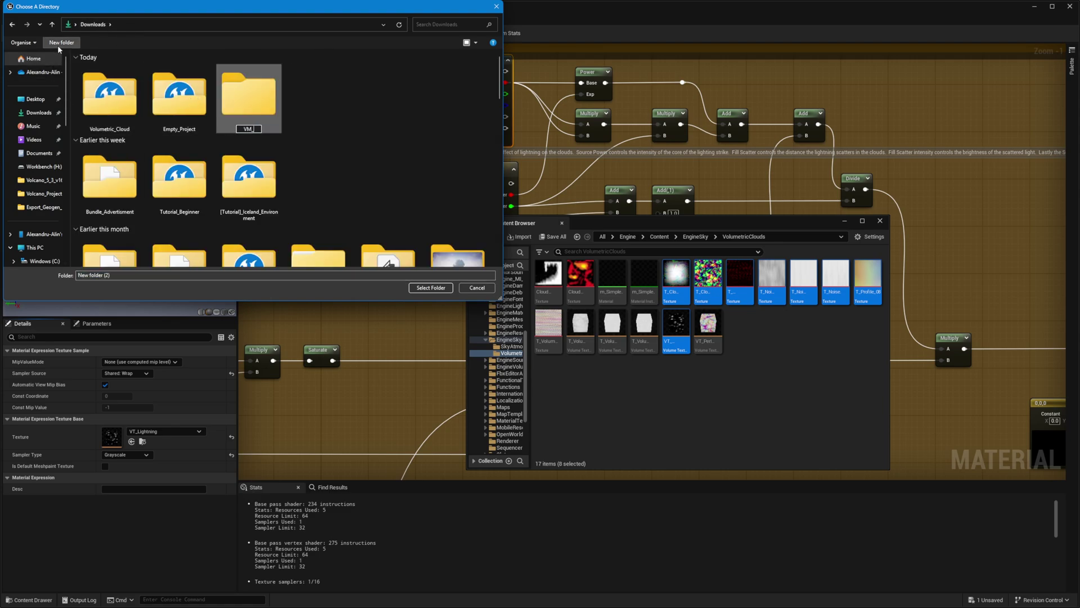
key("Return")
key("Return")
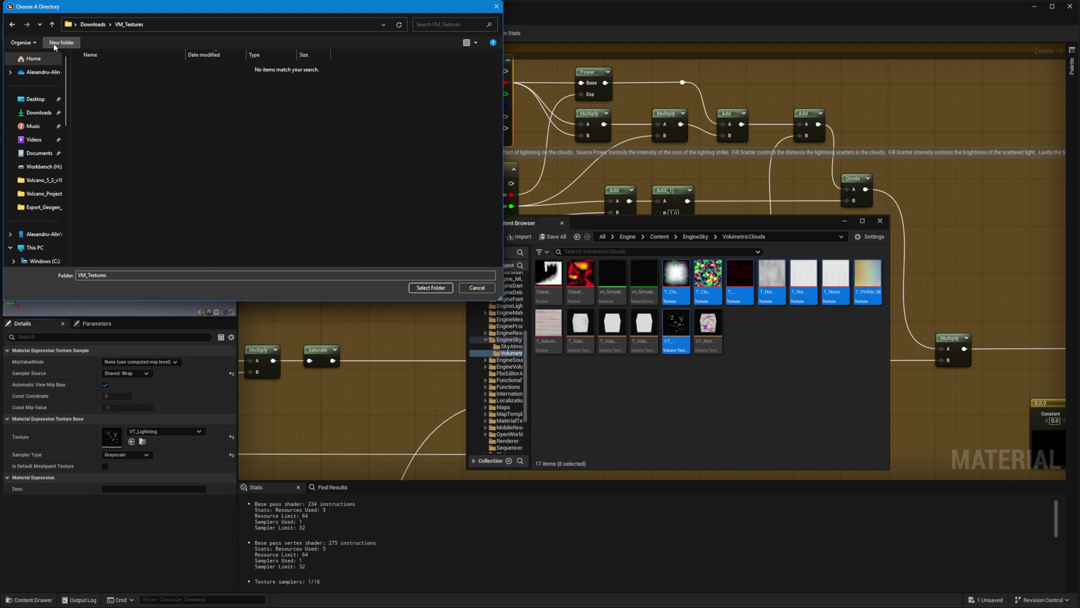
left_click(430, 288)
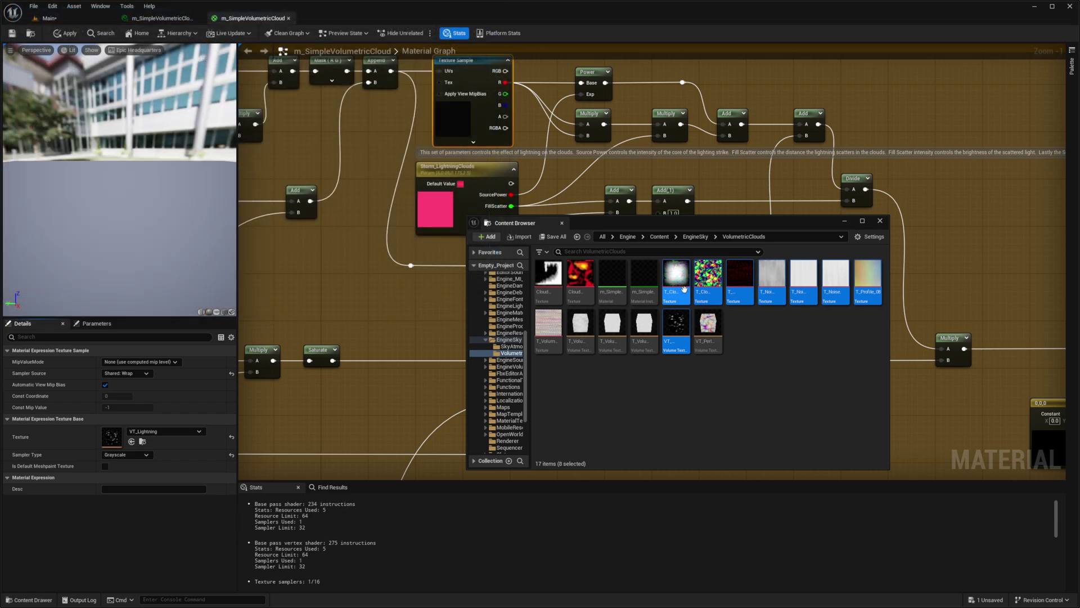
Switch to the Volumetric_Cloud editor and open the exported Downloads/VM_Textures/Engine/EngineSky/VolumetricClouds folder in File Explorer
left_click(1036, 8)
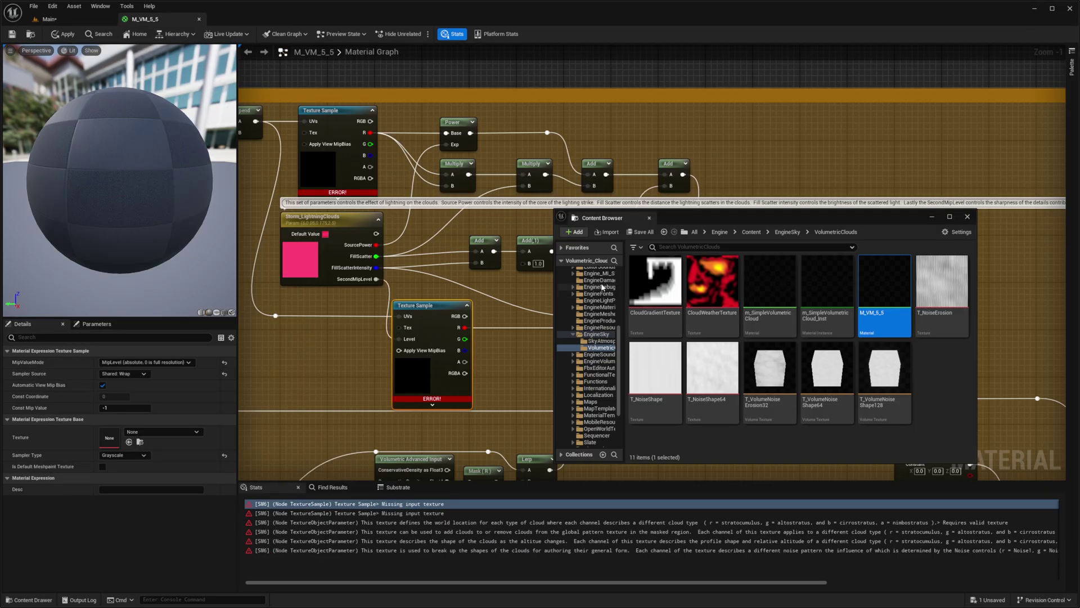
left_click_drag(746, 218, 619, 202)
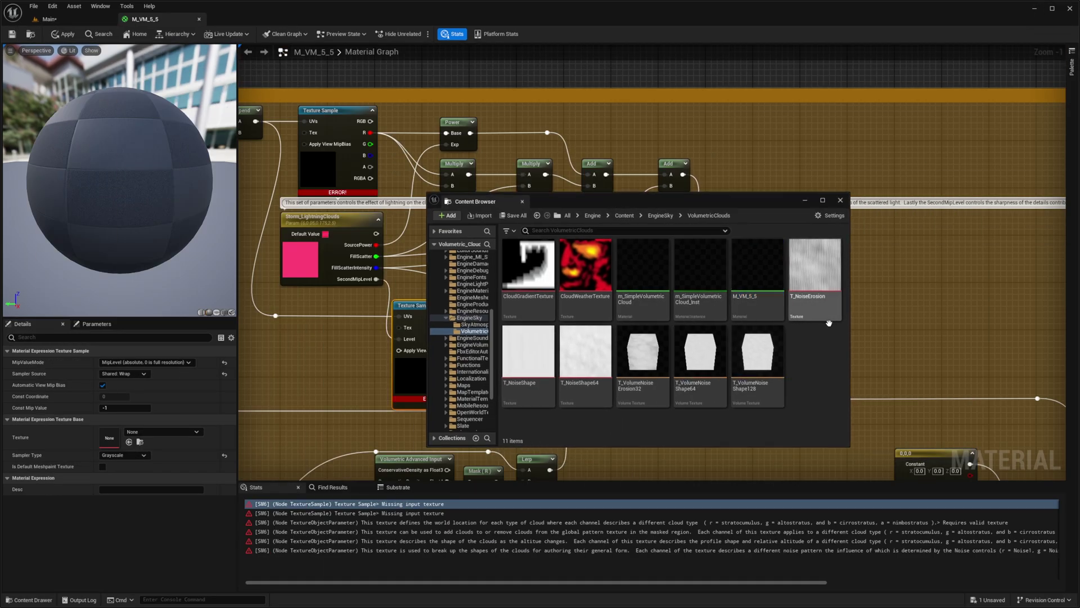
mouse_move(587, 287)
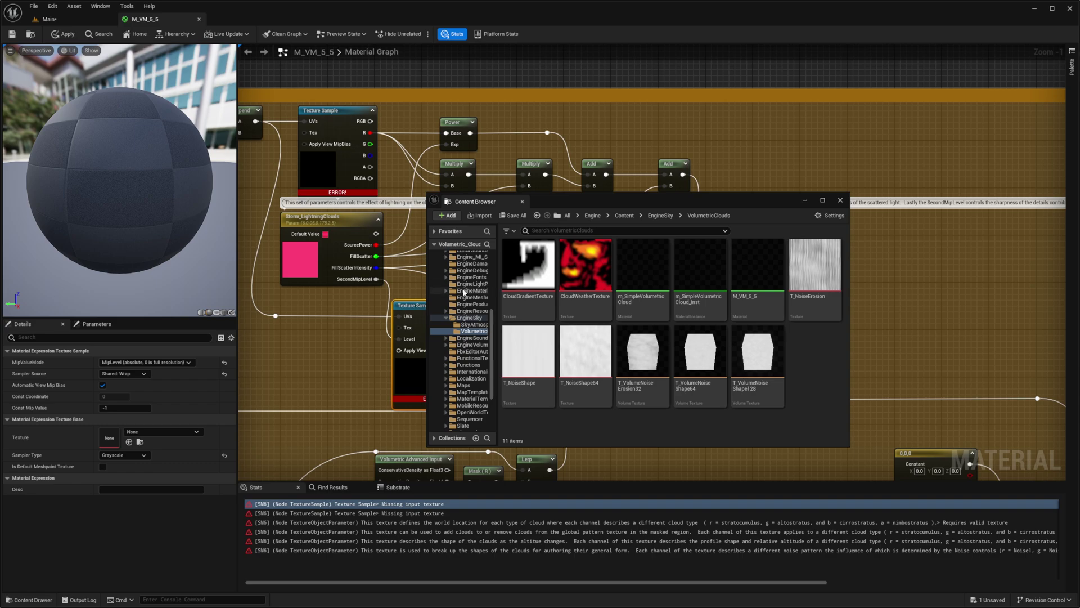
key("super+e")
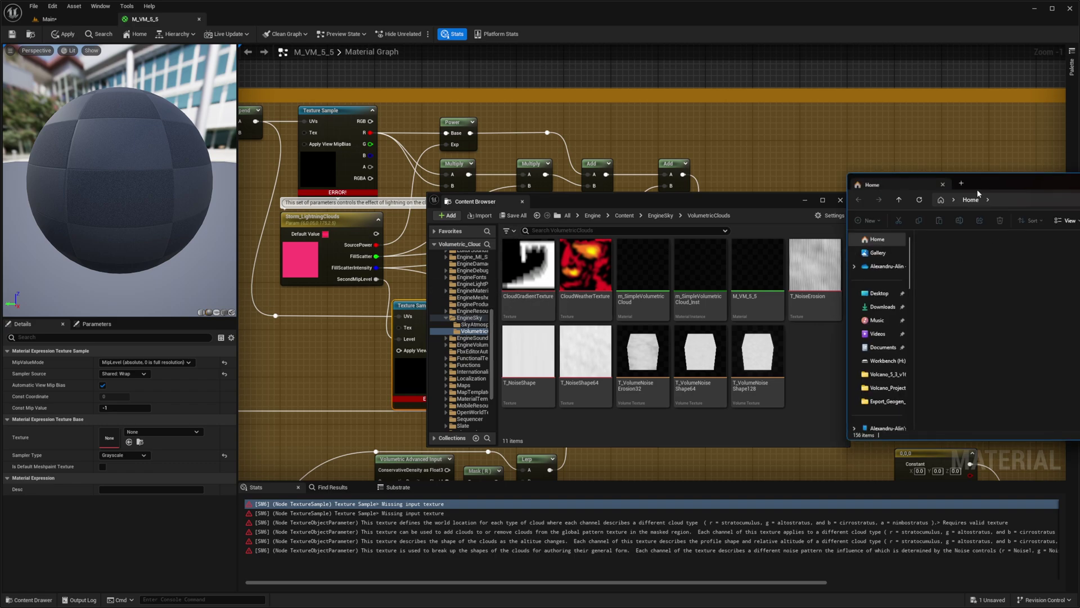
left_click_drag(994, 189, 799, 208)
left_click(696, 332)
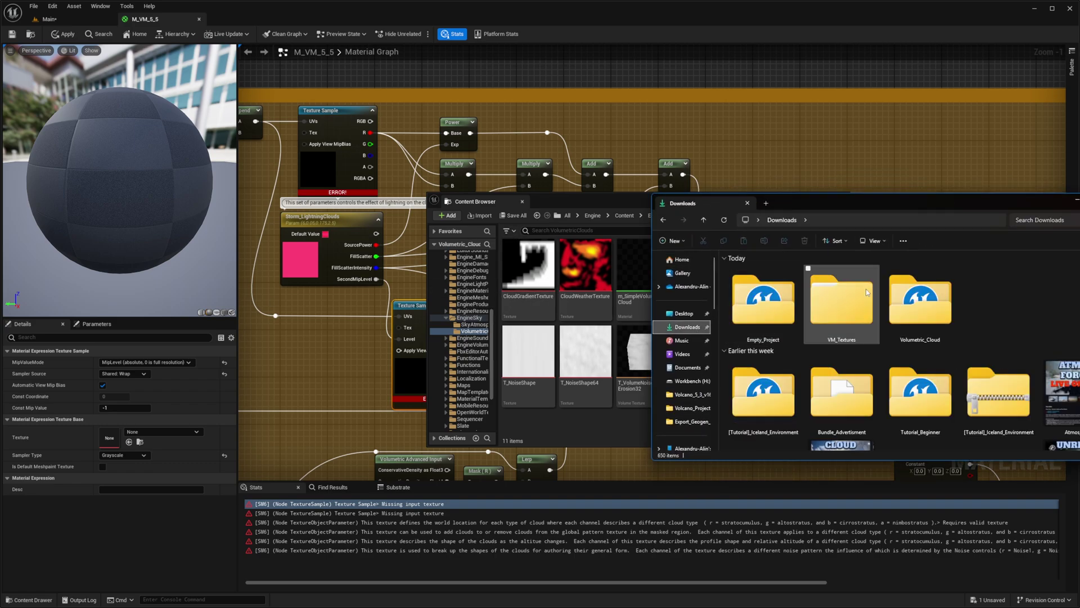
double_click(835, 337)
double_click(757, 283)
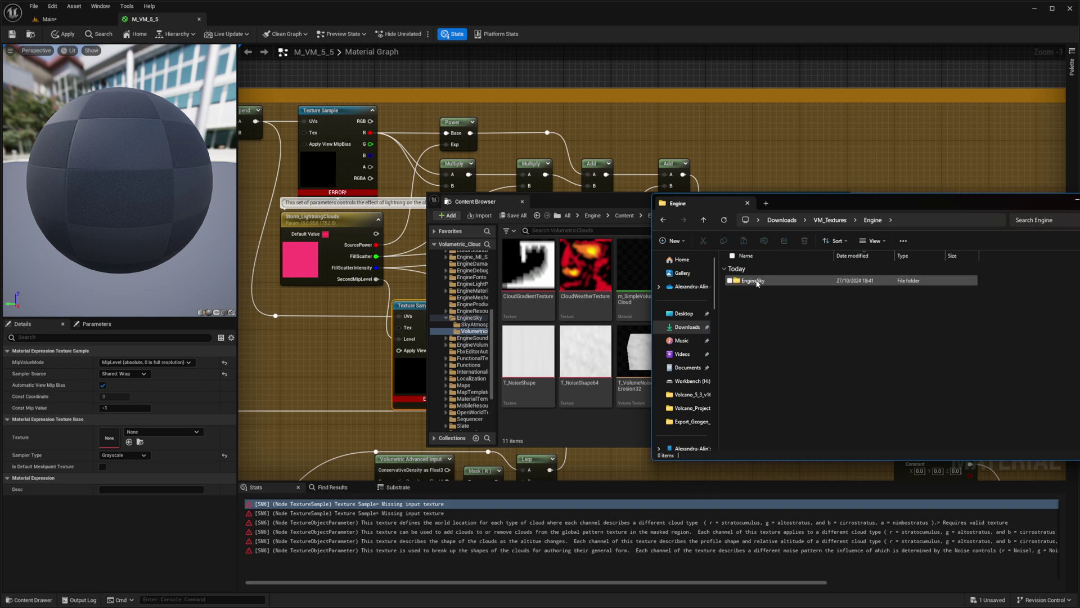
double_click(757, 282)
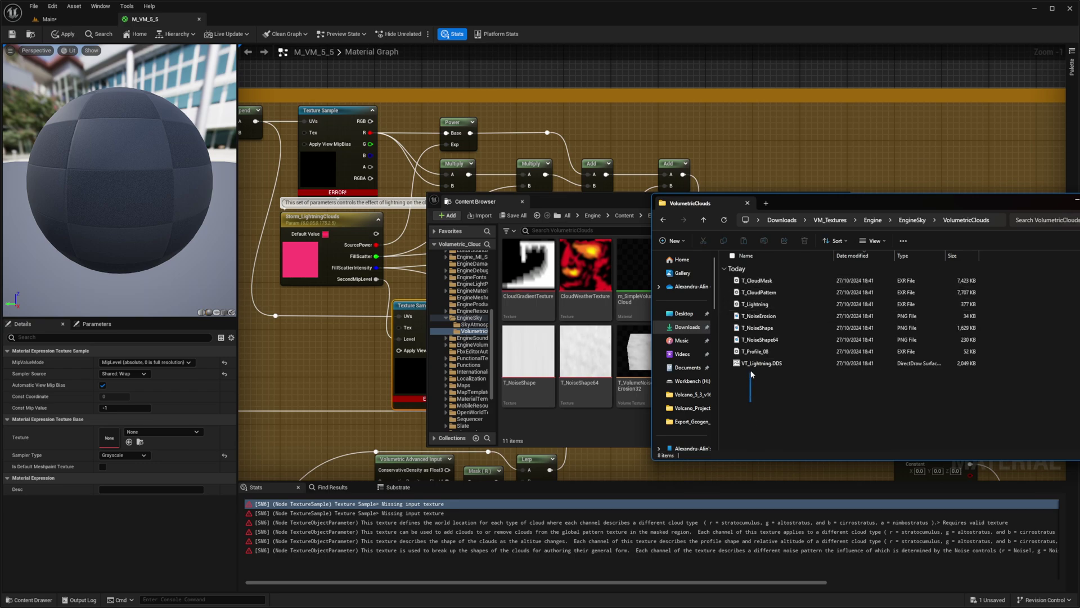
Import all eight exported texture files into the Volumetric_Cloud project's EngineSky/VolumetricClouds folder
left_click_drag(751, 374, 803, 257)
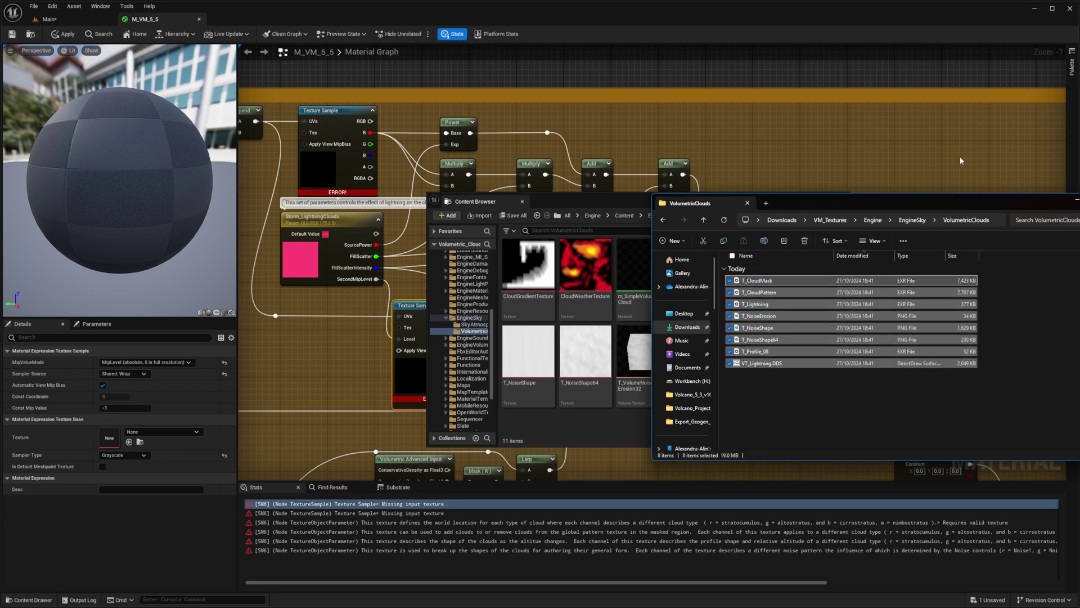
left_click(836, 199)
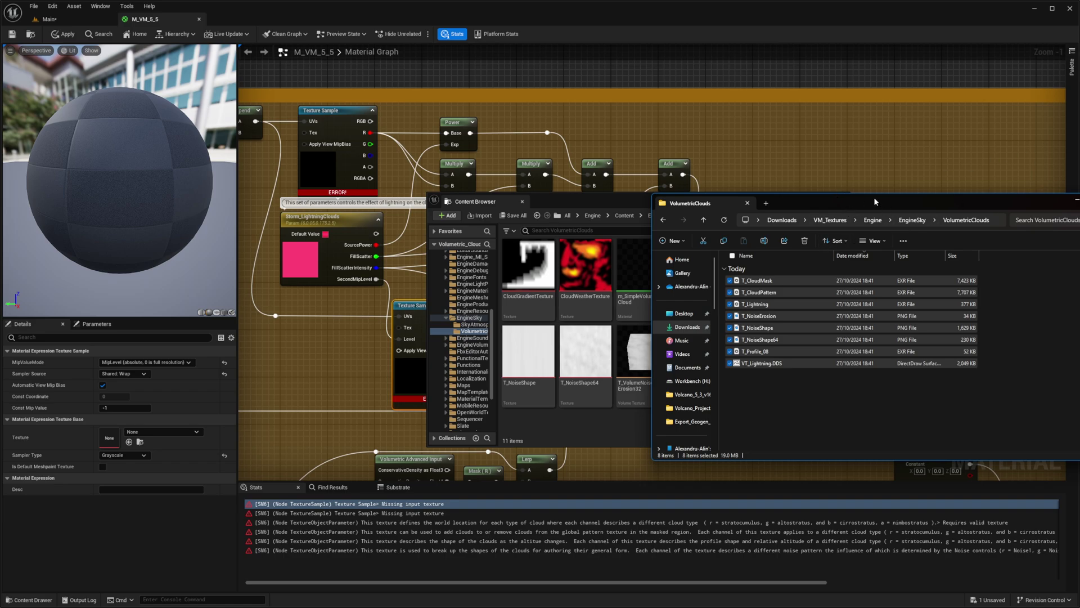
left_click_drag(875, 201, 1075, 232)
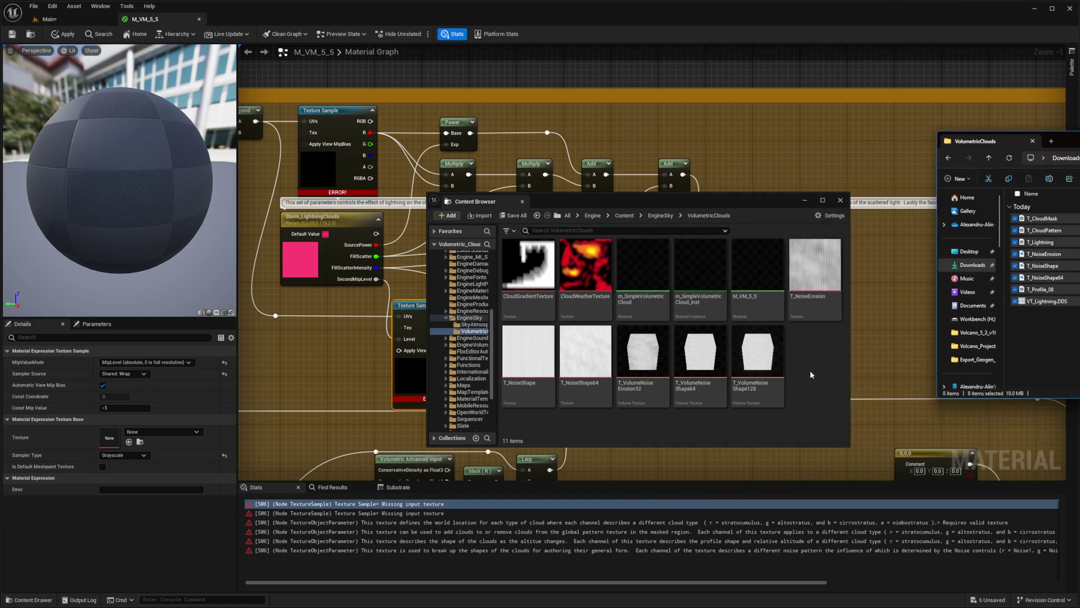
Assign the imported VT_Lightning volume texture to the upper faulty Texture Sample in the M_VM_5_5 Lightning group
left_click(665, 384)
scroll(670, 382, "down", 1)
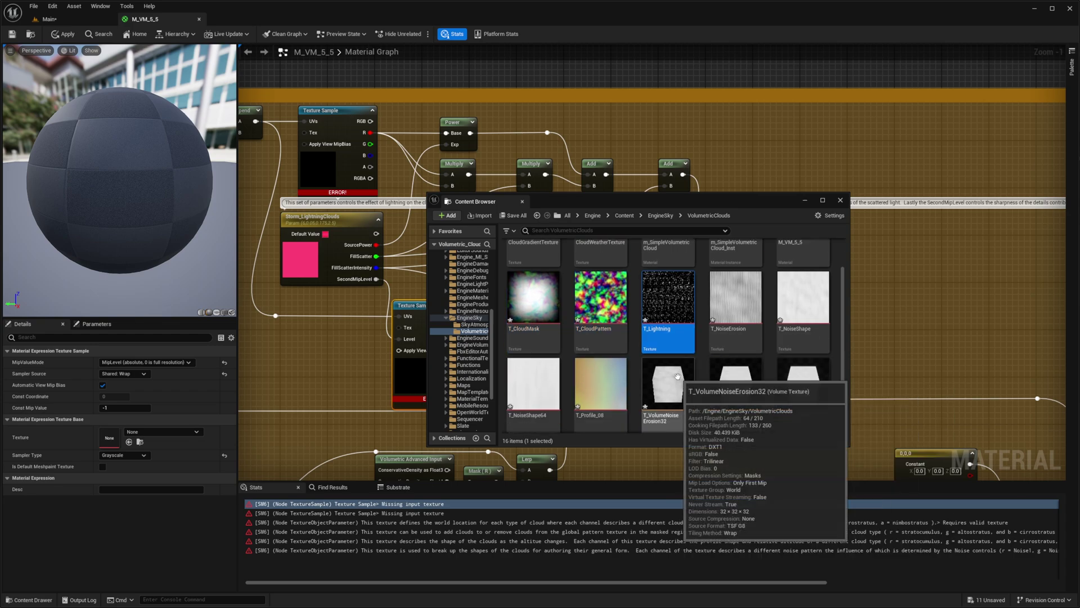
scroll(678, 377, "down", 1)
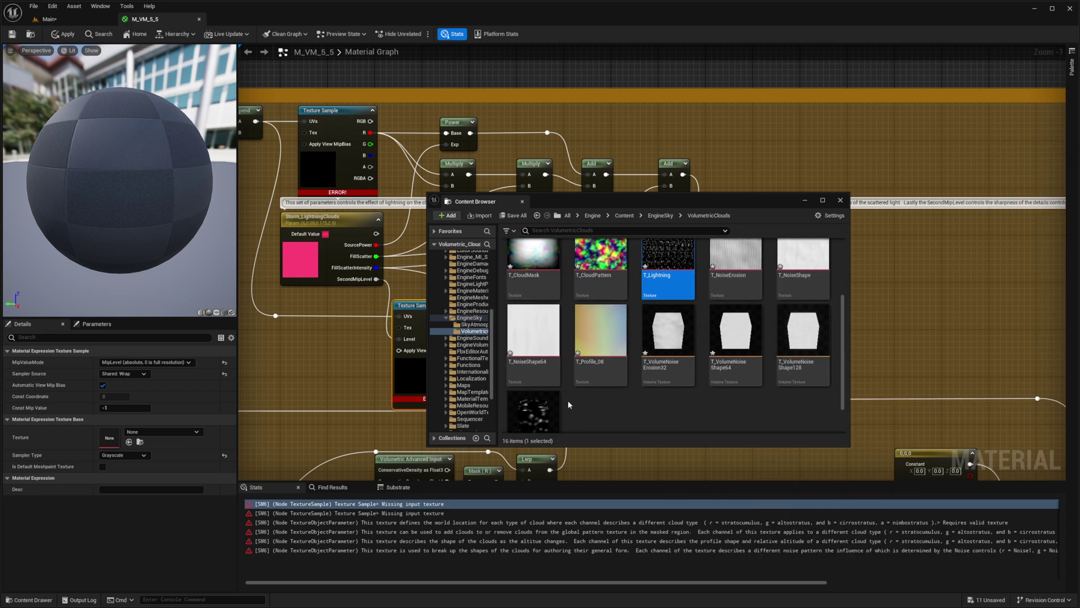
left_click(545, 410)
scroll(589, 391, "down", 1)
right_click_drag(397, 296, 430, 268)
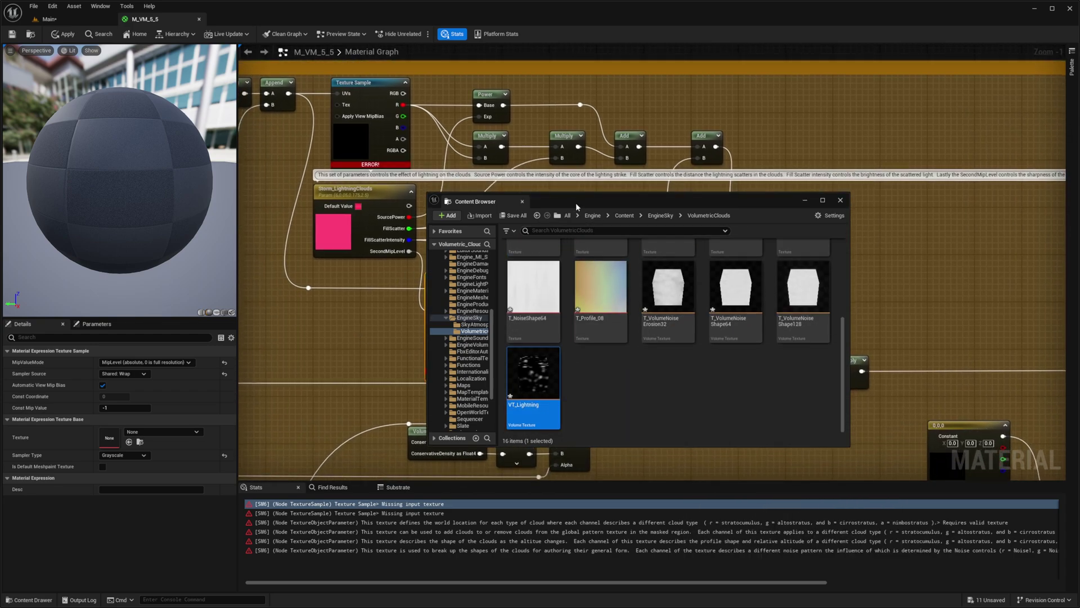
left_click_drag(575, 203, 825, 176)
scroll(421, 315, "down", 2)
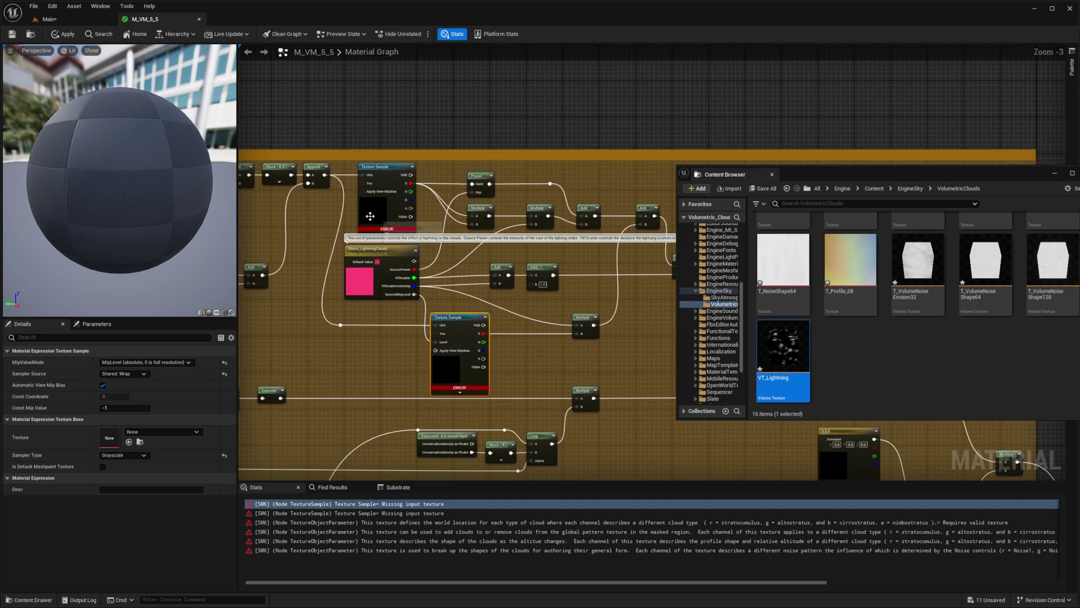
left_click(129, 442)
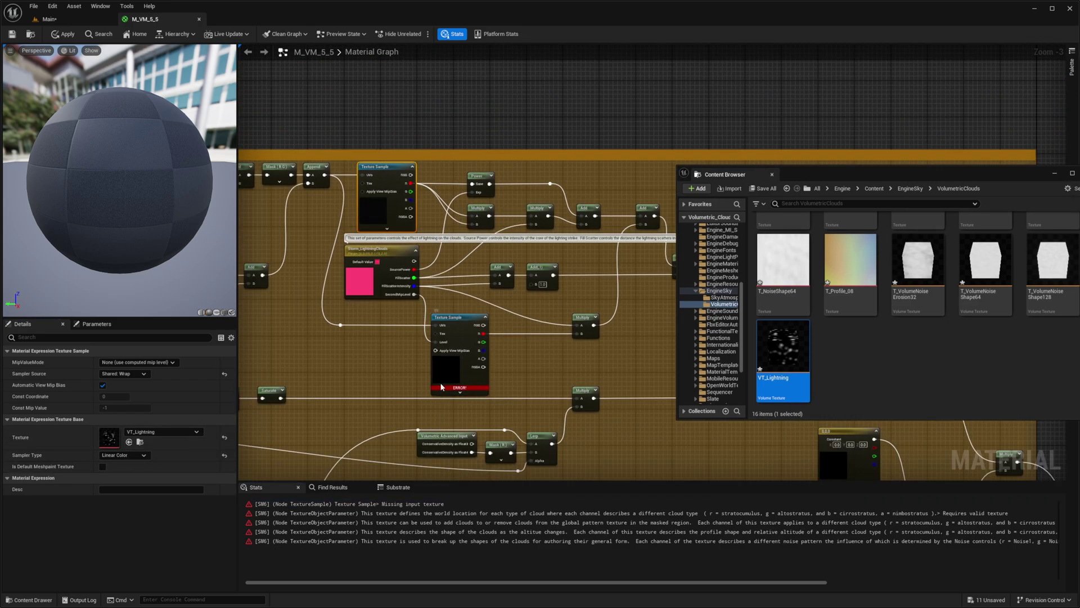
Assign VT_Lightning to the second faulty Texture Sample below Storm_LightningClouds as well
left_click(441, 387)
left_click(129, 442)
scroll(430, 405, "down", 3)
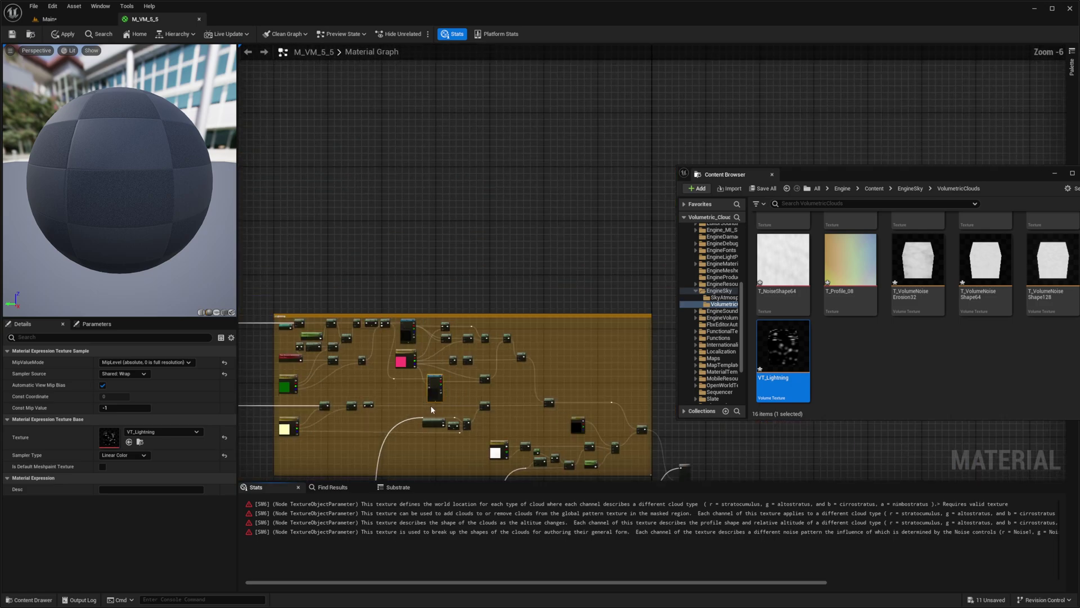
scroll(436, 293, "up", 2)
right_click_drag(357, 460, 434, 442)
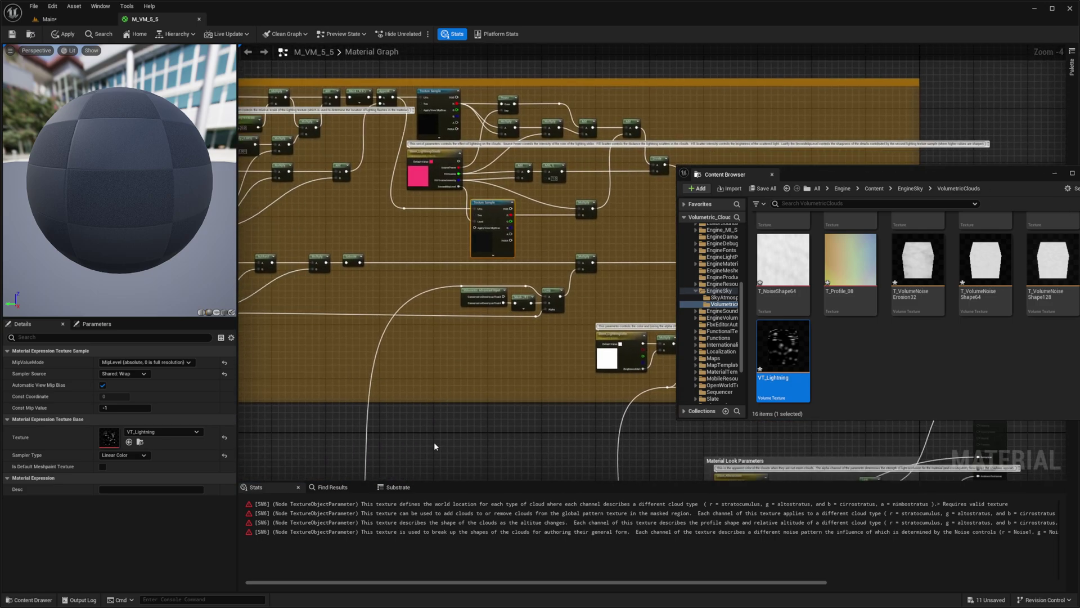
Locate the faulty Layout_CloudGlobalPattern node and check which texture its counterpart uses in the Empty_Project editor's m_SimpleVolumetricCloud graph
left_click(430, 502)
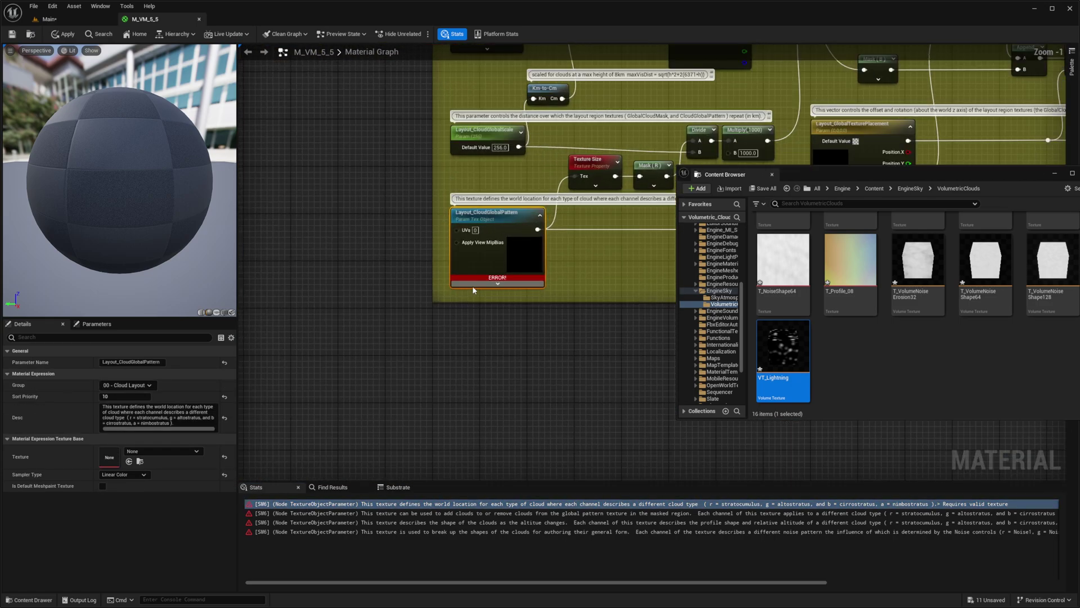
scroll(473, 290, "up", 1)
right_click_drag(594, 224, 479, 262)
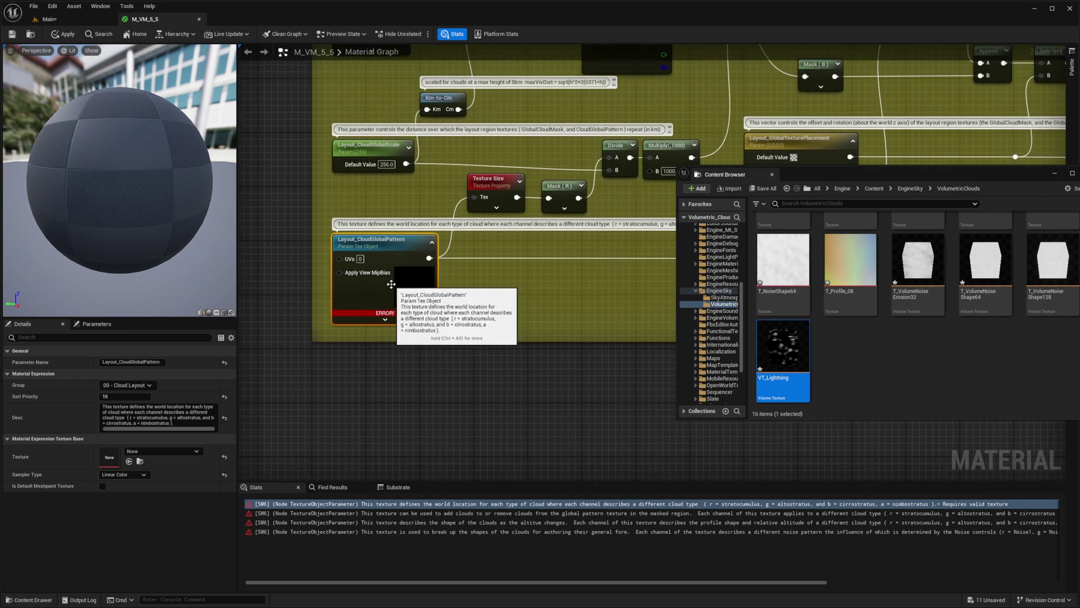
key("alt+Tab")
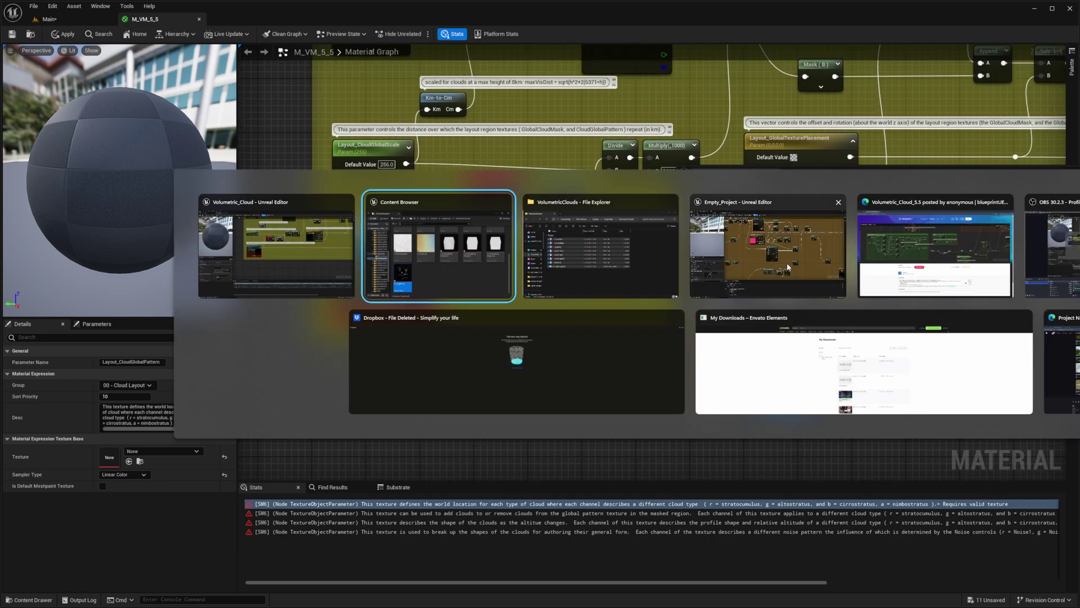
left_click(786, 262)
scroll(332, 323, "down", 6)
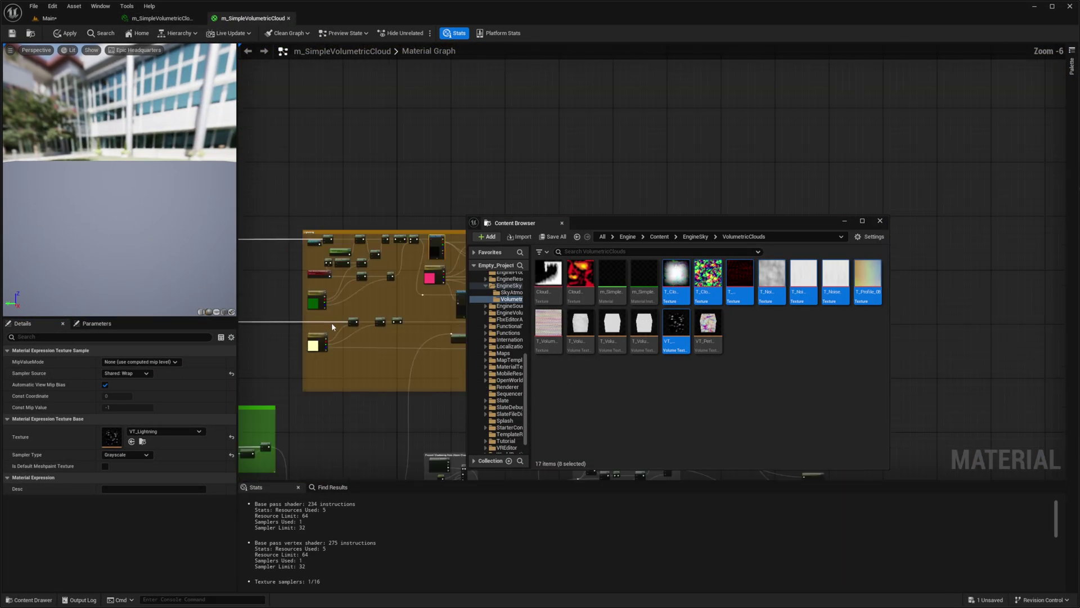
right_click_drag(282, 195, 436, 305)
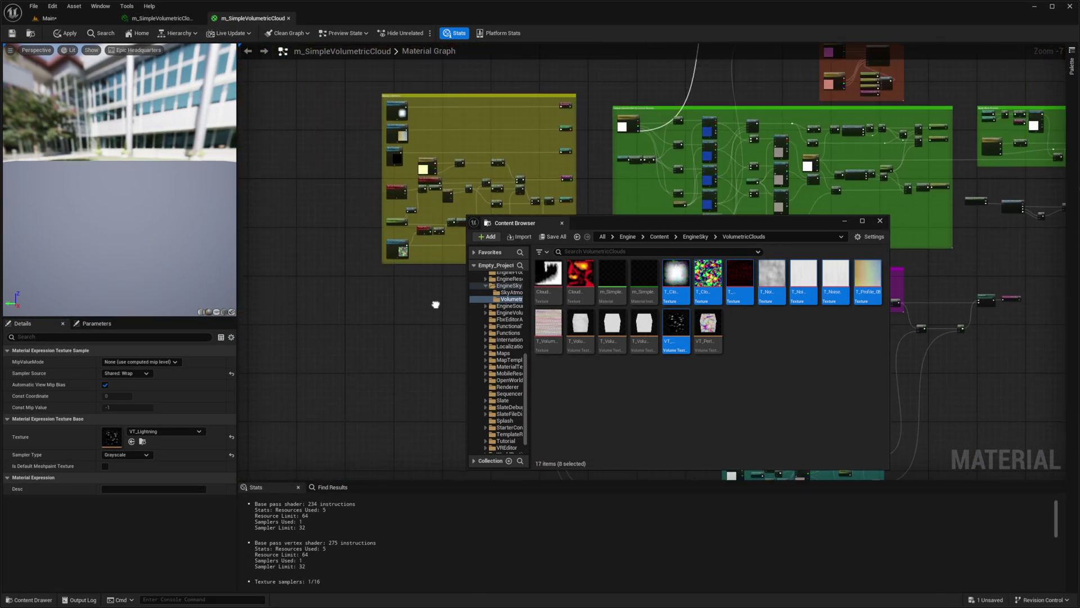
scroll(404, 260, "up", 6)
left_click(366, 221)
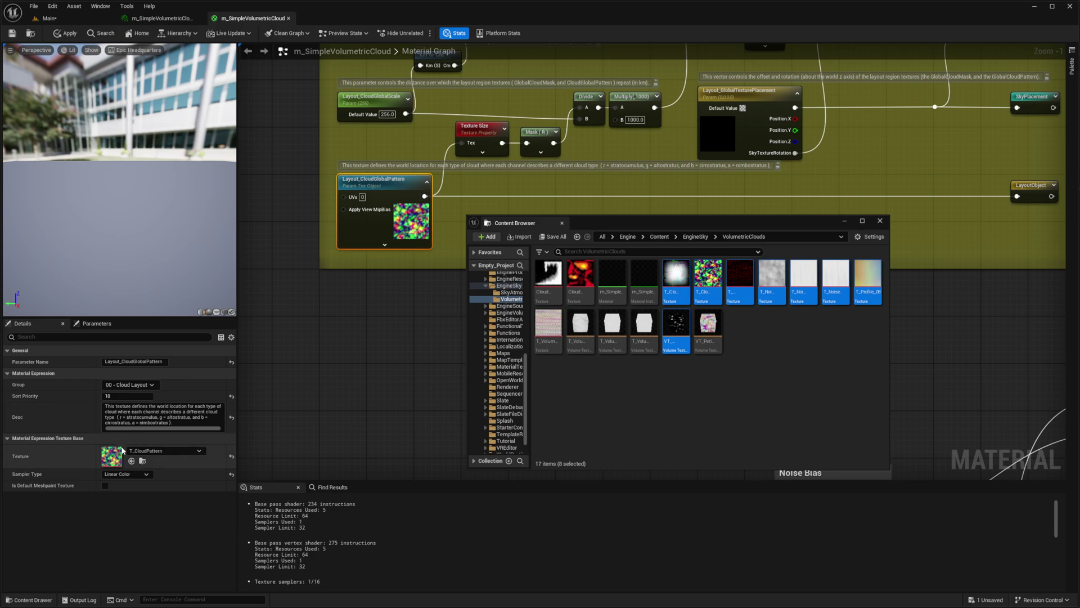
Switch back to the Volumetric_Cloud editor and assign T_CloudPattern as the texture of Layout_CloudGlobalPattern in M_VM_5_5
key("alt+Tab")
left_click(553, 273)
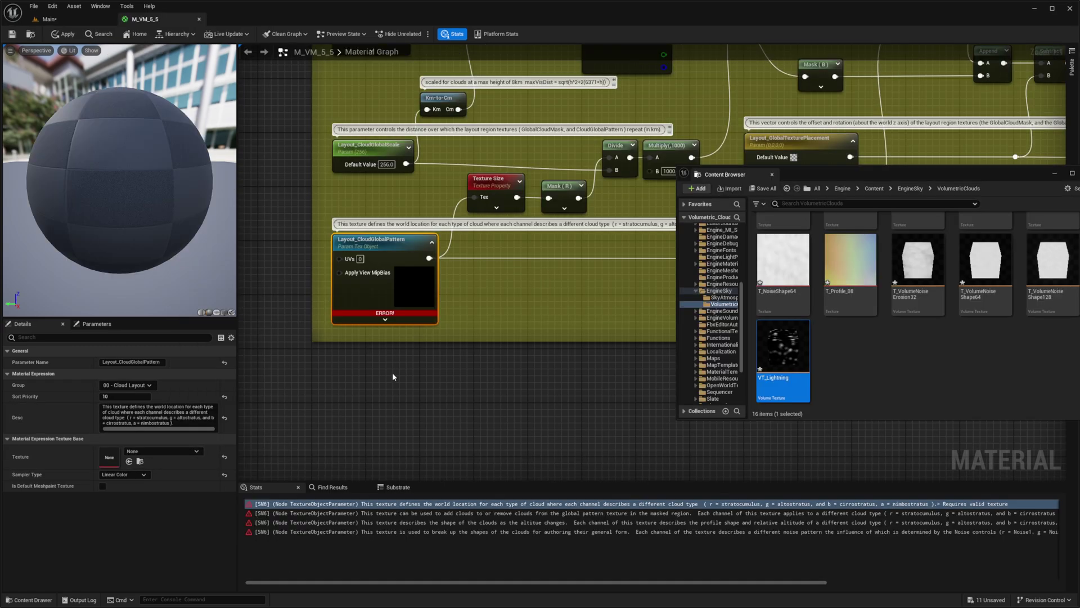
right_click_drag(641, 296, 617, 311)
scroll(800, 332, "up", 3)
left_click(853, 277)
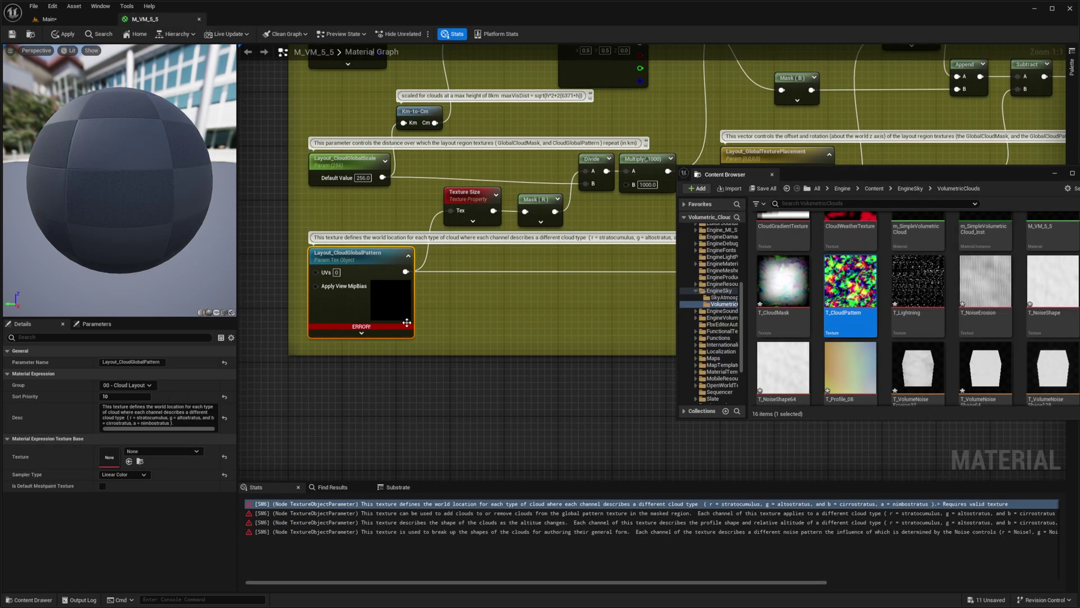
left_click_drag(838, 280, 104, 455)
Locate the faulty Layout_GlobalCloudMask node and check the texture of its counterpart in the Empty_Project editor's Reads + Reroutes group
scroll(454, 441, "down", 2)
left_click(444, 502)
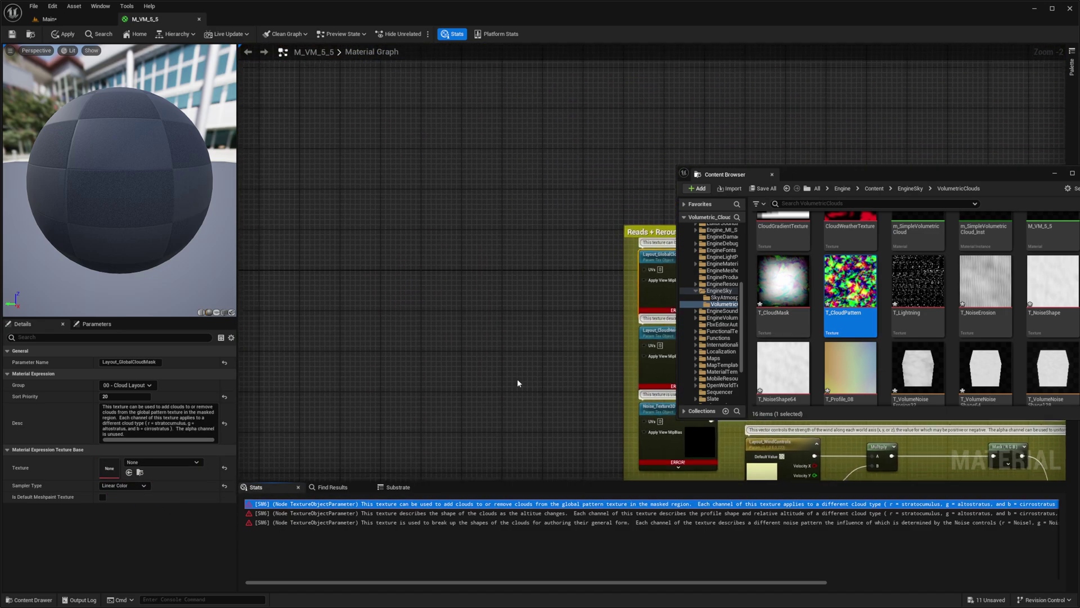
right_click_drag(482, 116, 437, 229)
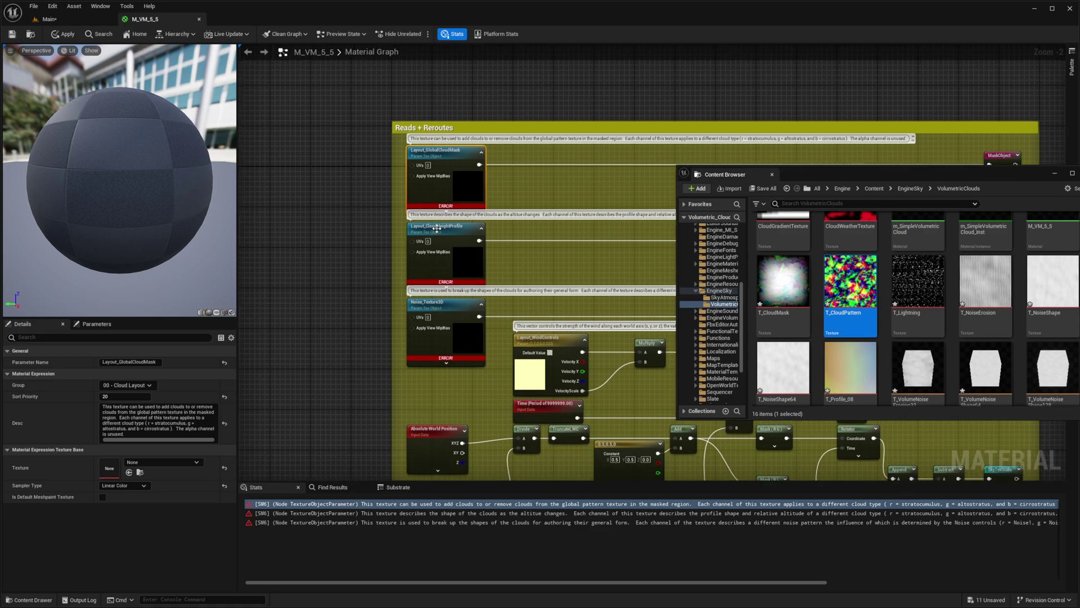
key("alt+Tab")
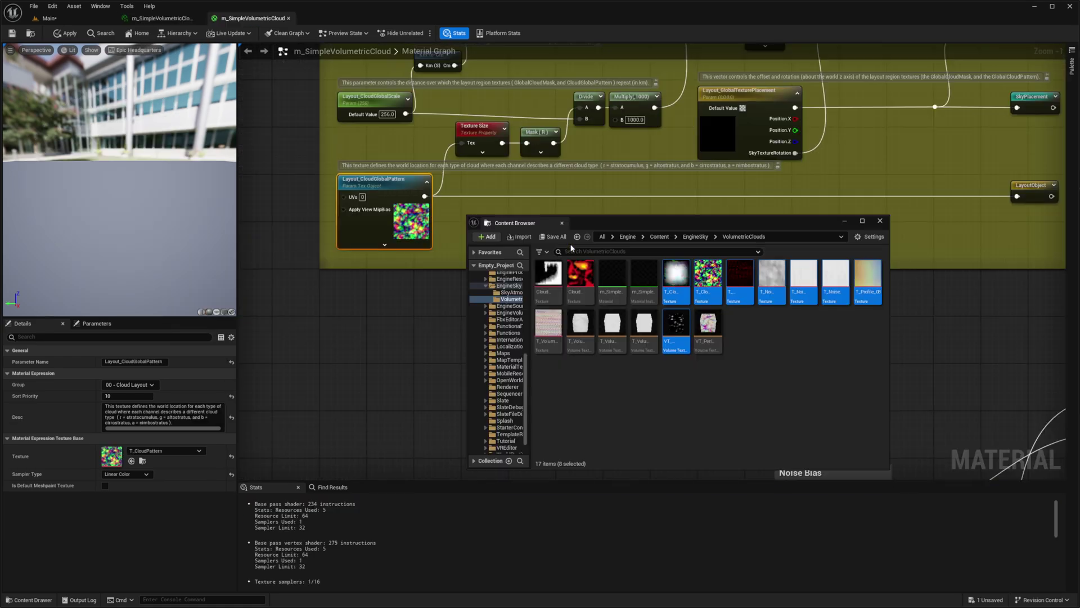
right_click_drag(343, 181, 330, 364)
right_click_drag(296, 128, 328, 245)
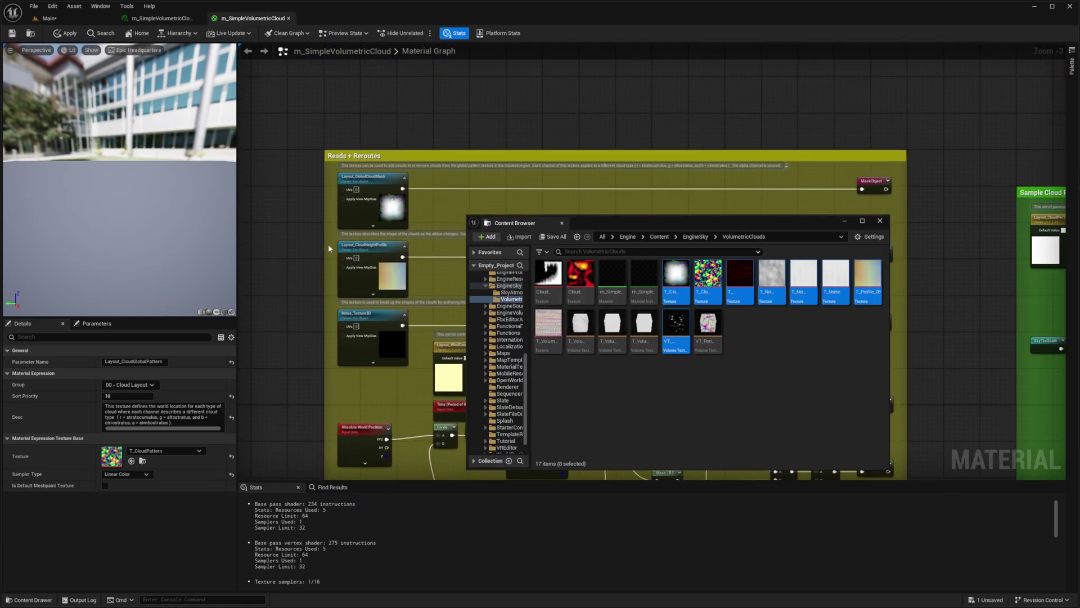
scroll(329, 244, "up", 2)
right_click_drag(374, 290, 320, 248)
scroll(320, 247, "up", 1)
left_click(334, 168)
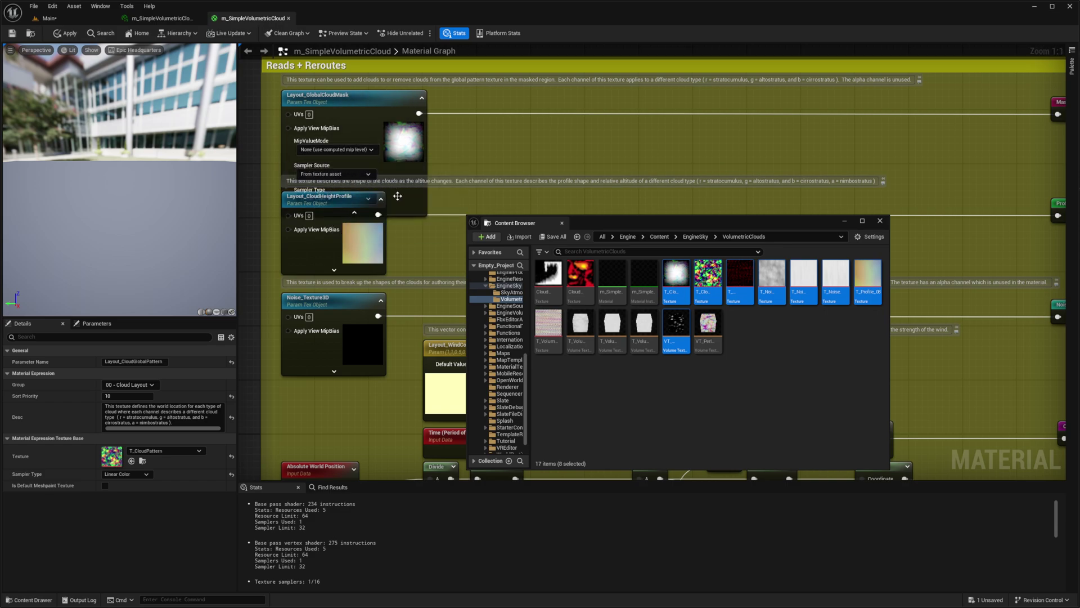
left_click(403, 214)
left_click(403, 214)
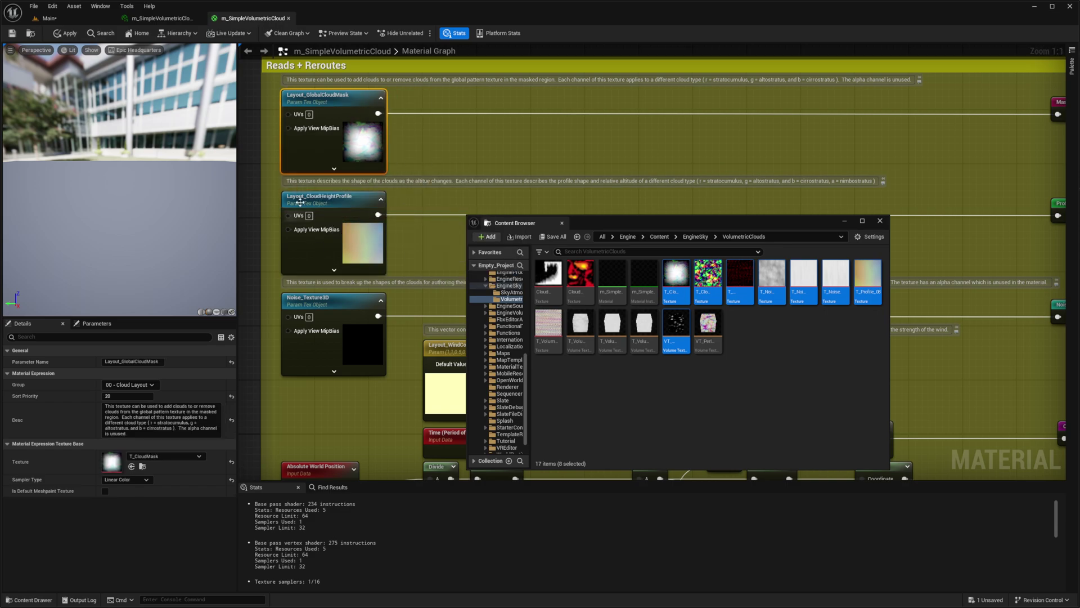
Check the textures assigned to Layout_CloudHeightProfile and Noise_Texture3D in the original m_SimpleVolumetricCloud graph
left_click(319, 274)
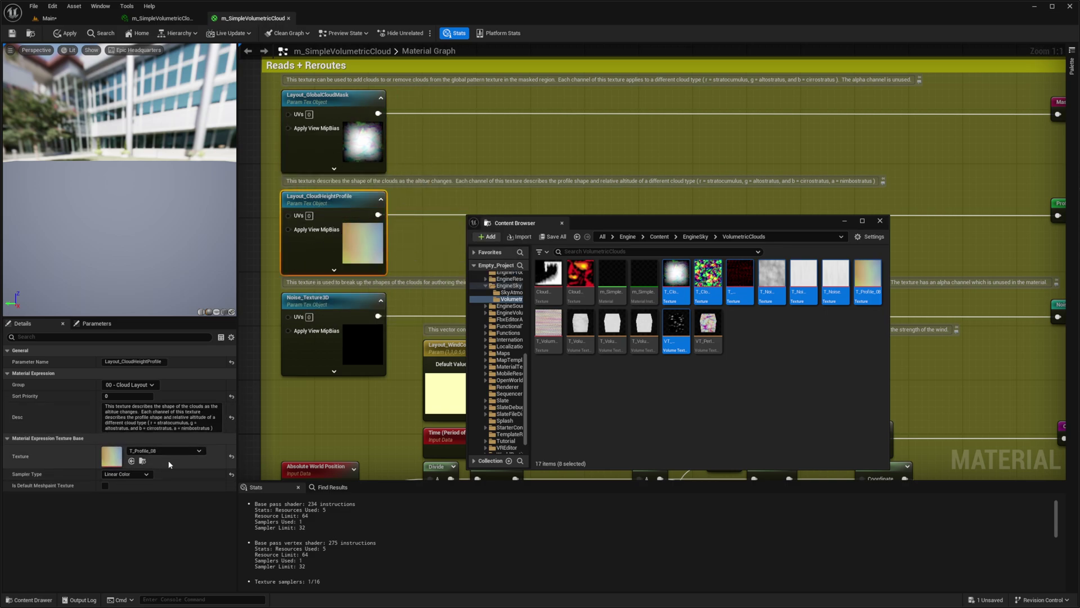
left_click(332, 352)
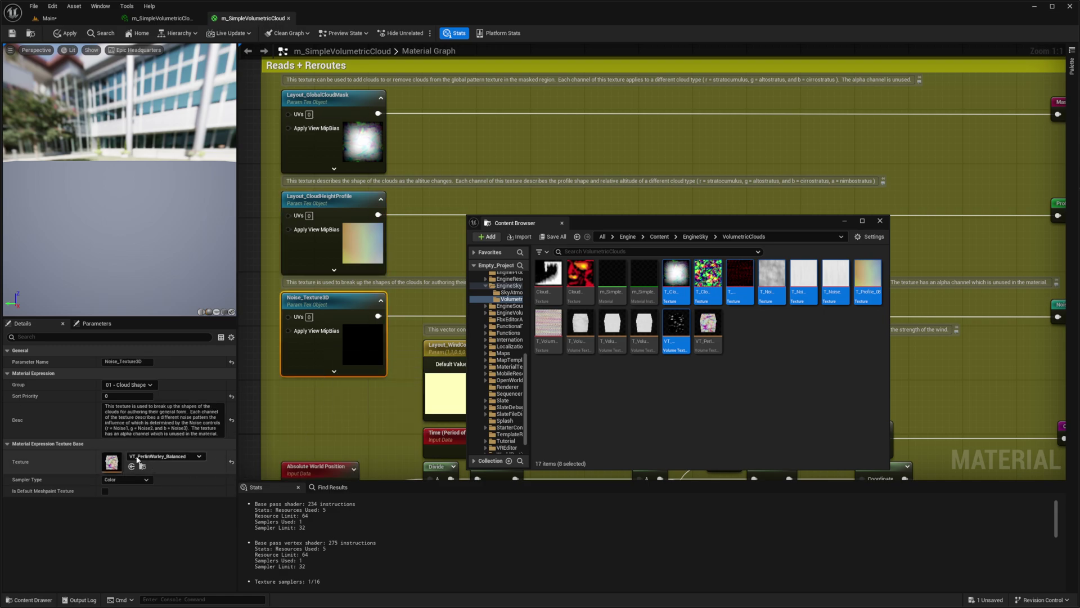
right_click_drag(280, 464, 312, 434)
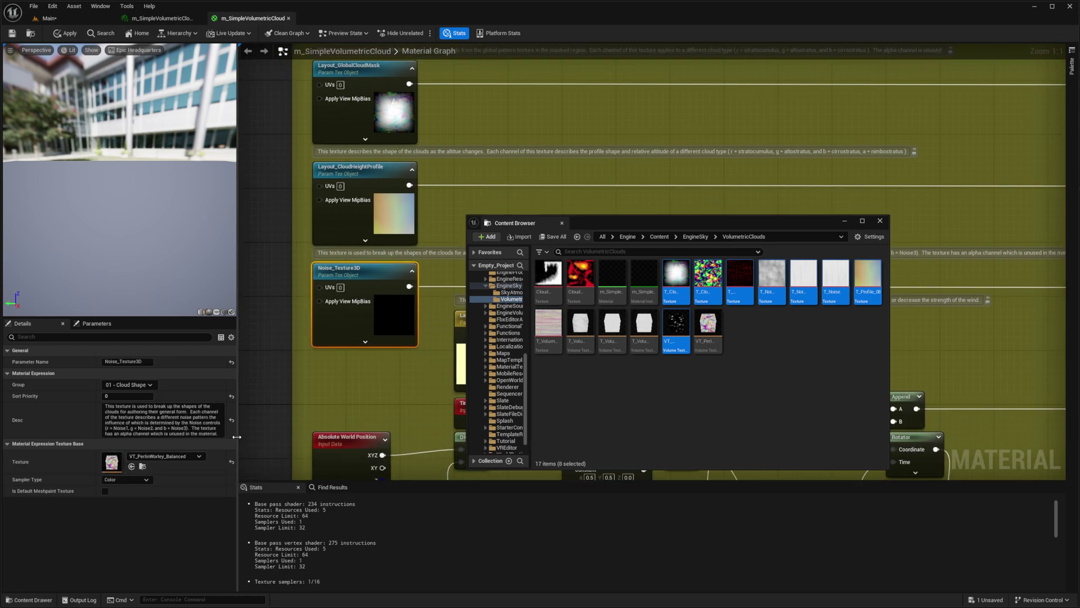
In the Volumetric_Cloud editor, assign T_CloudMask to Layout_GlobalCloudMask and T_Profile_08 to Layout_CloudHeightProfile
key("alt+Tab")
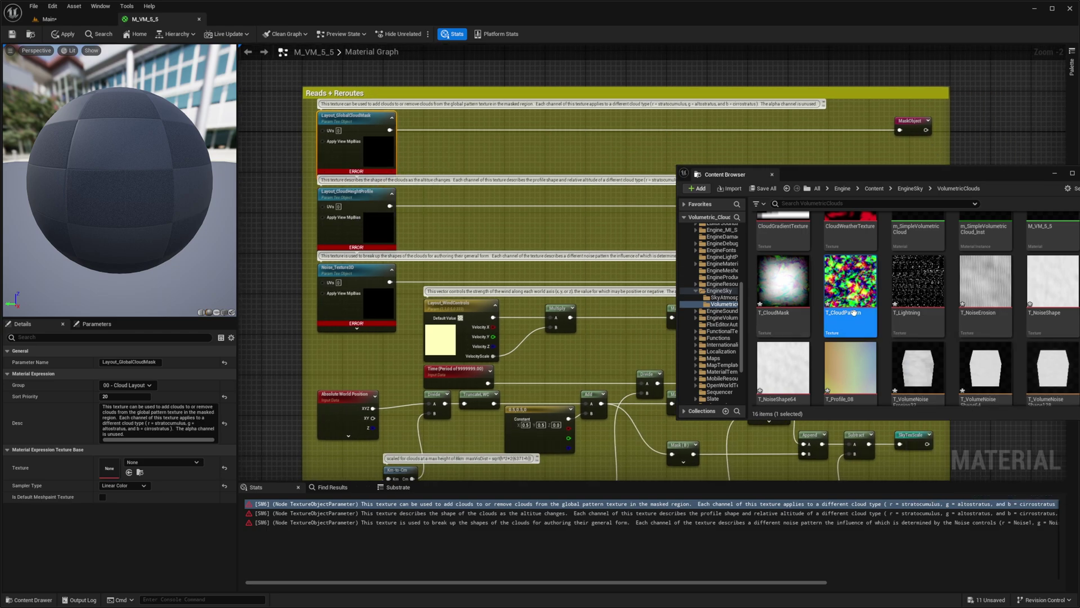
left_click_drag(783, 282, 140, 467)
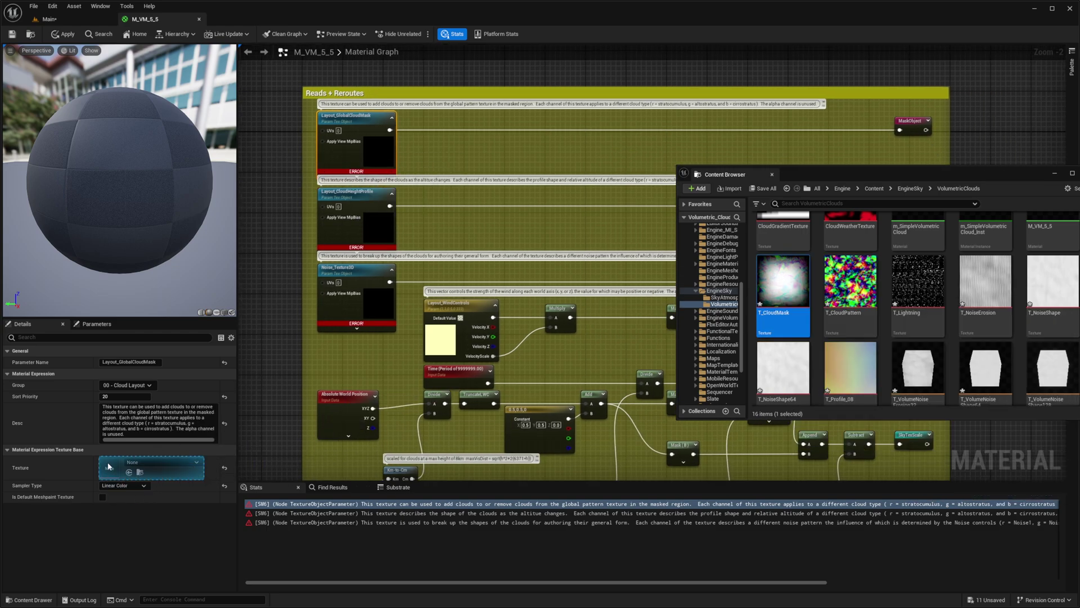
left_click(340, 241)
scroll(874, 321, "down", 1)
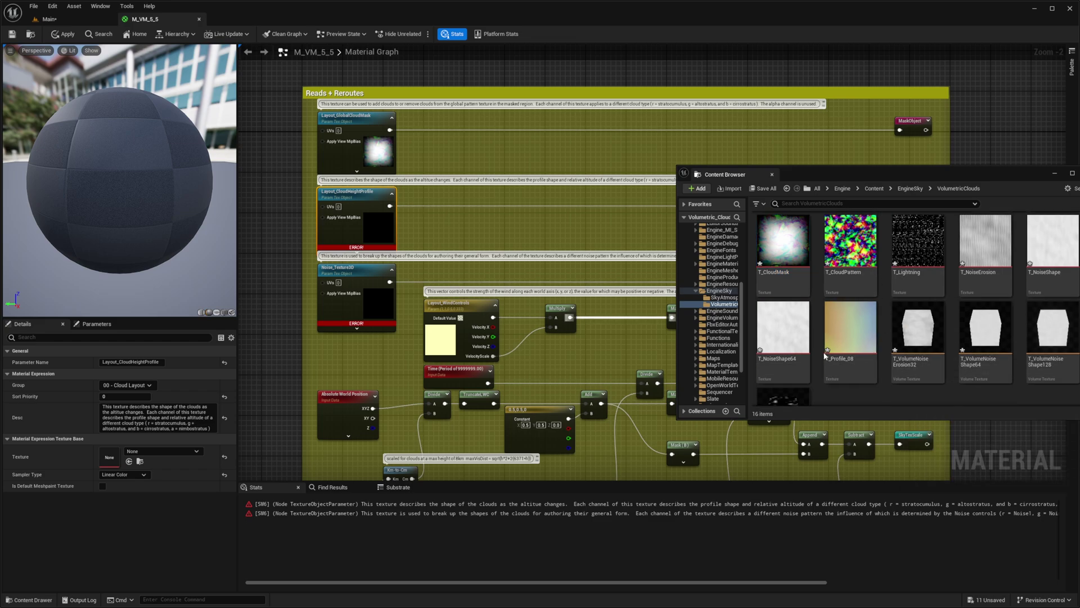
left_click(866, 332)
left_click_drag(866, 332, 114, 461)
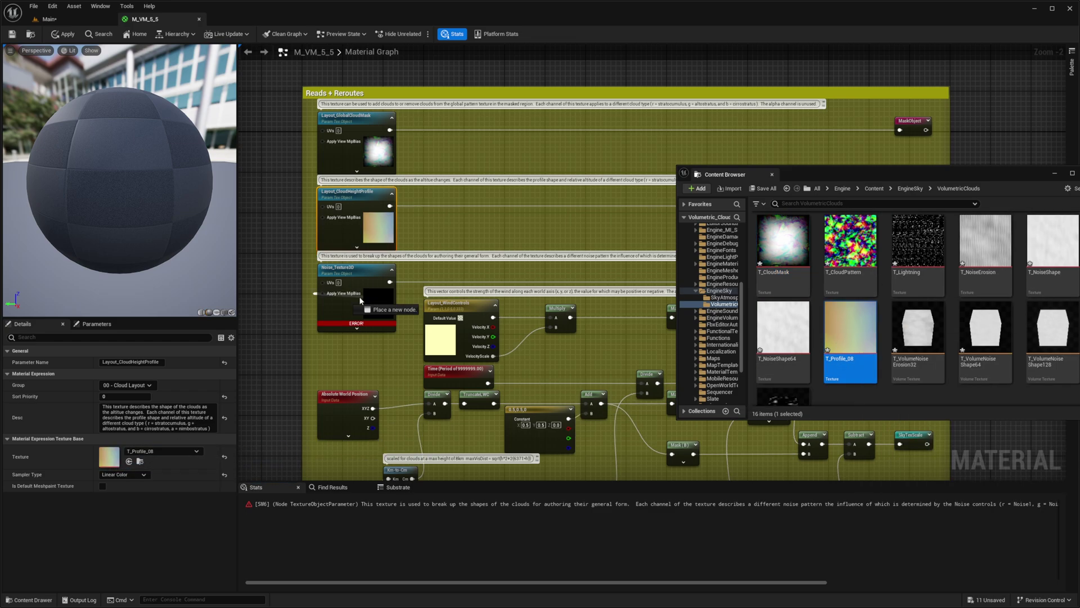
Assign the T_VolumeNoiseShape128 volume texture to the faulty Noise_Texture3D node in the Reads + Reroutes group
right_click(359, 296)
left_click(343, 310)
right_click_drag(344, 310, 384, 255)
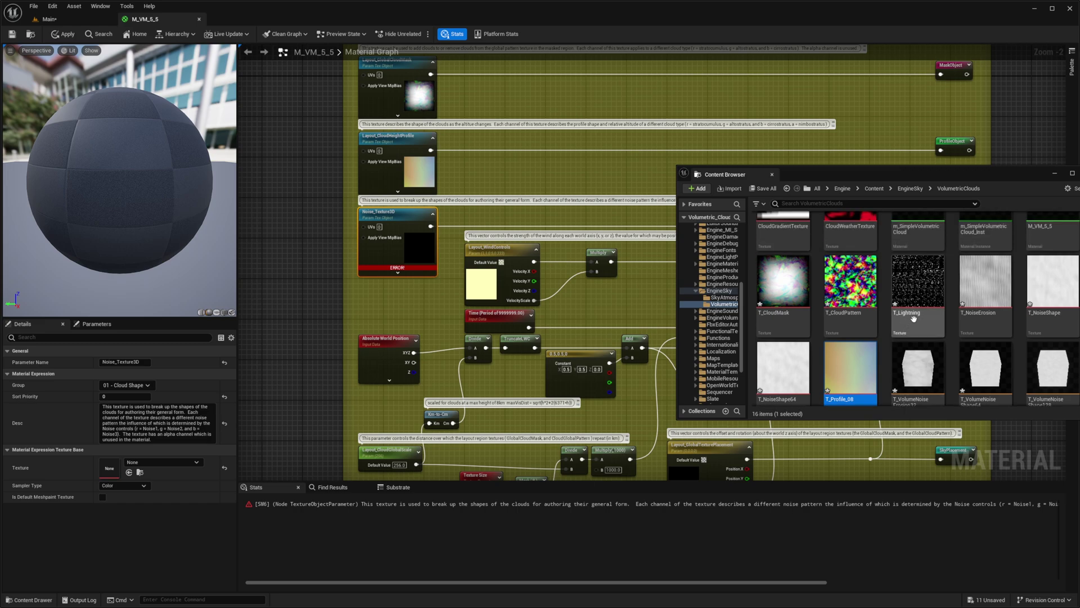
scroll(991, 361, "up", 2)
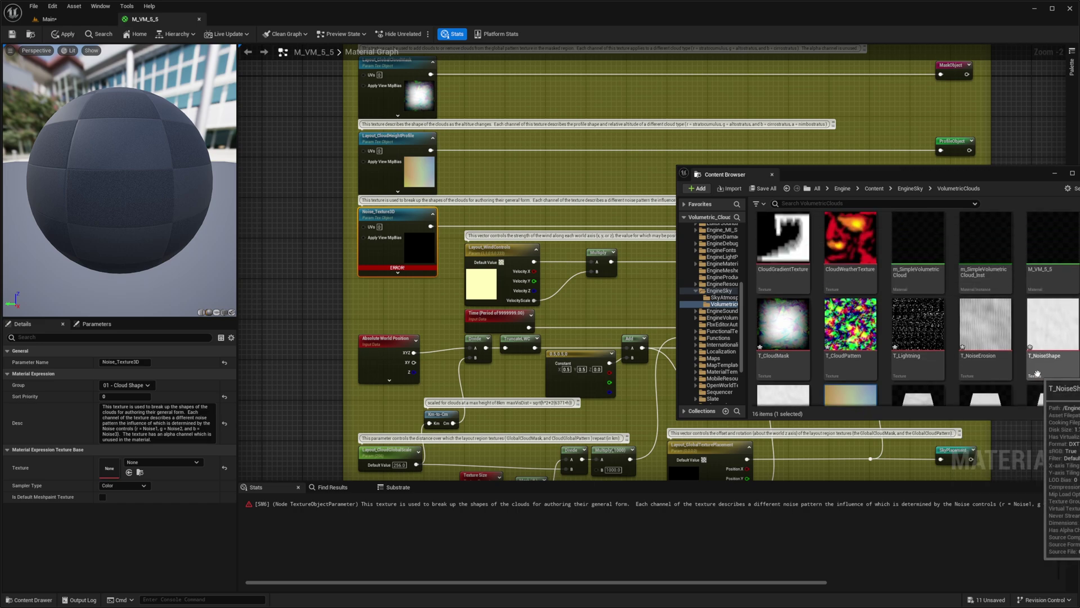
scroll(951, 345, "down", 3)
scroll(951, 346, "up", 2)
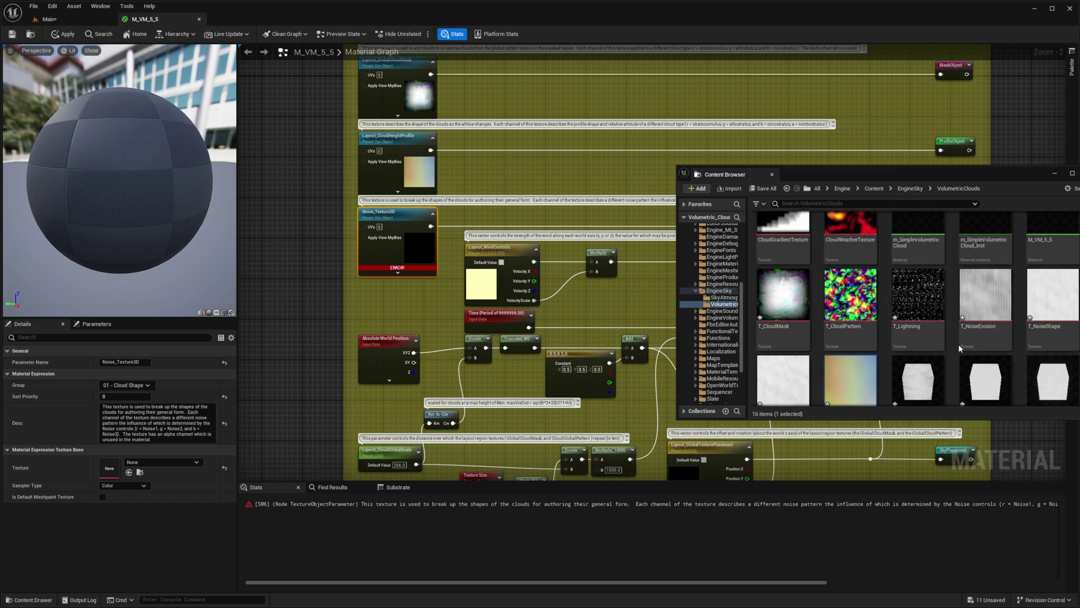
scroll(959, 346, "down", 2)
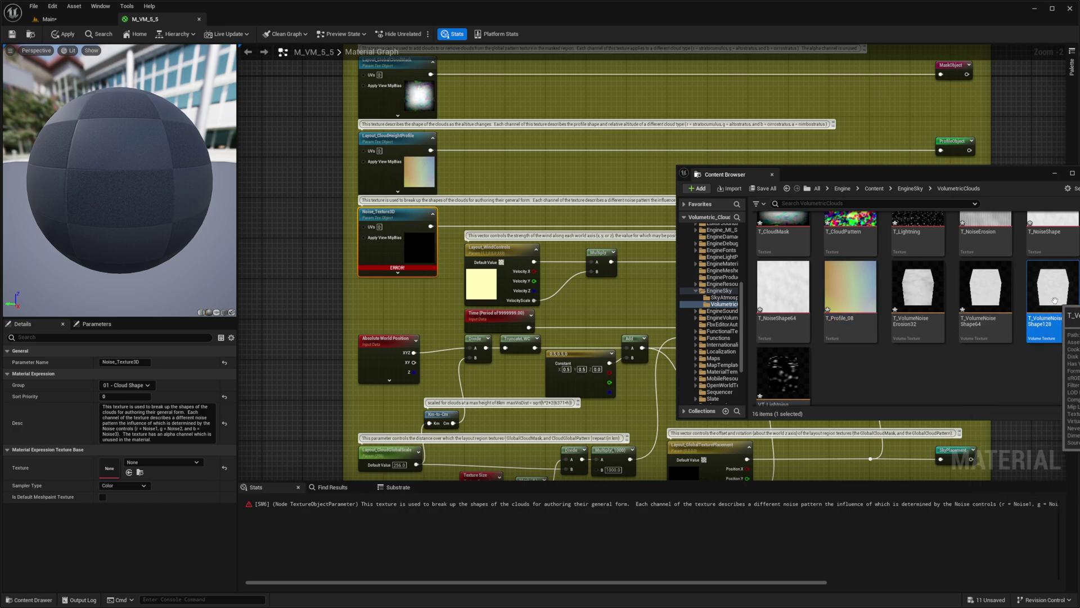
left_click_drag(1055, 300, 109, 468)
Switch to the Empty_Project editor and export the VT_PerlinWorley_Balanced volume texture as a DDS file to Downloads/VM_Textures
right_click_drag(365, 311, 384, 346)
key("alt+Tab")
left_click(597, 272)
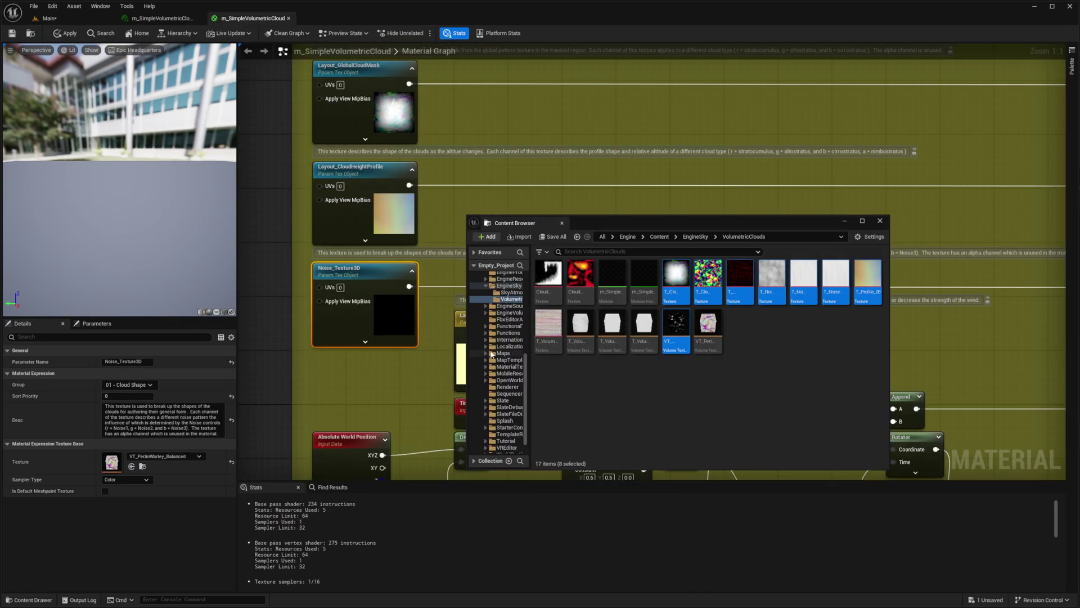
right_click(713, 329)
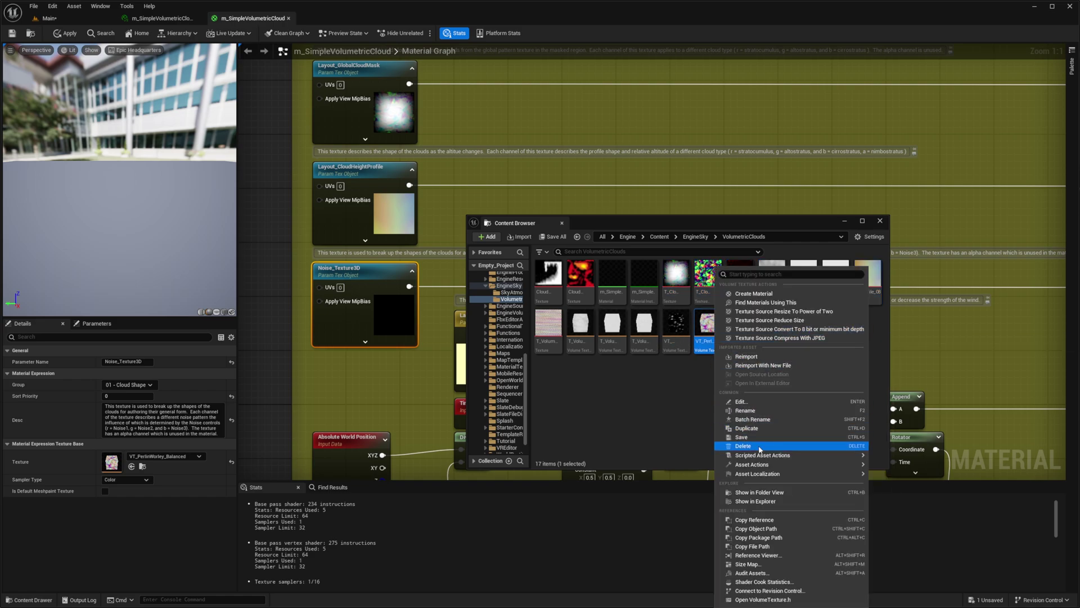
mouse_move(761, 456)
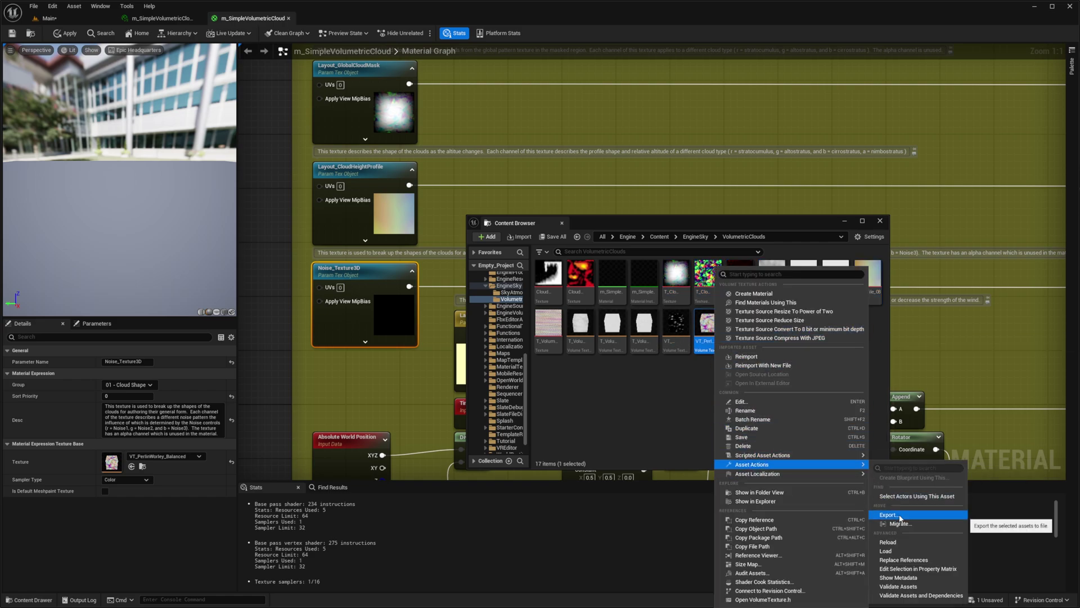
left_click(889, 514)
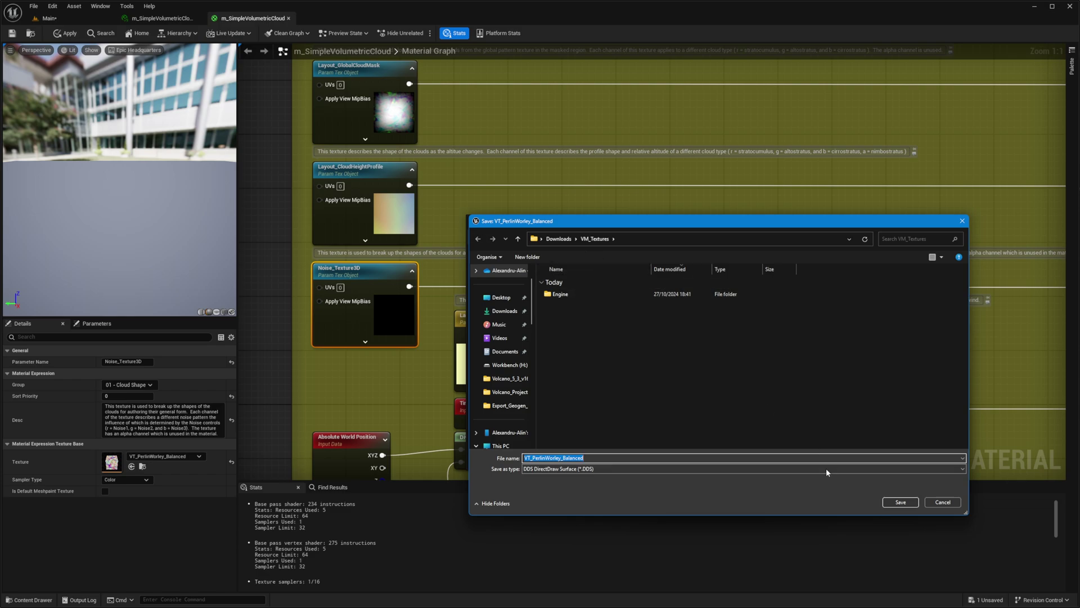
left_click(898, 503)
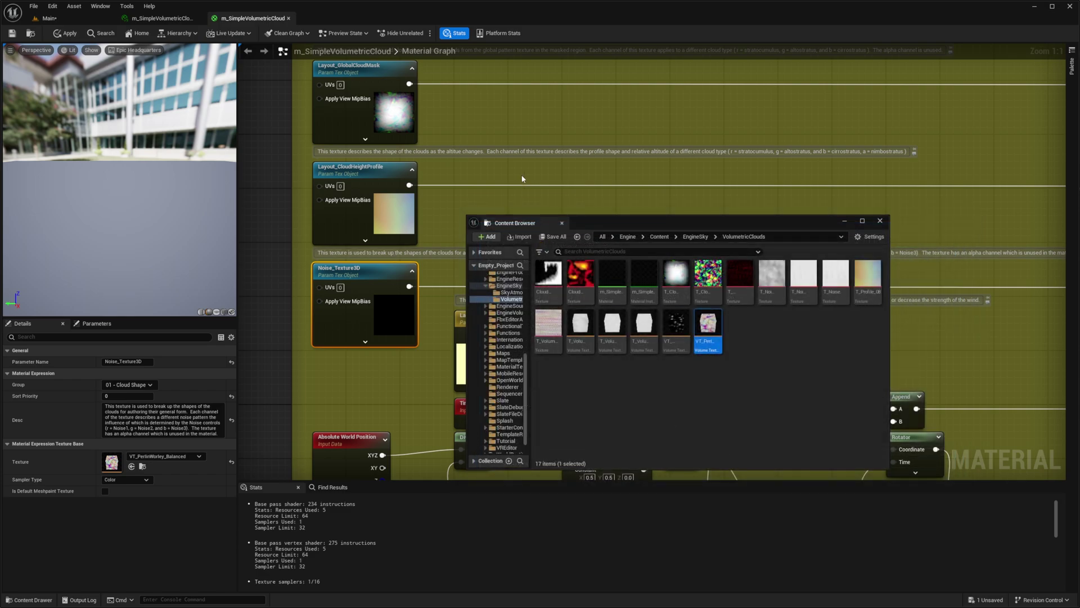
Switch to the Volumetric_Cloud editor and import VT_PerlinWorley_Balanced.DDS from Downloads/VM_Textures into the EngineSky/VolumetricClouds folder
key("alt+Tab")
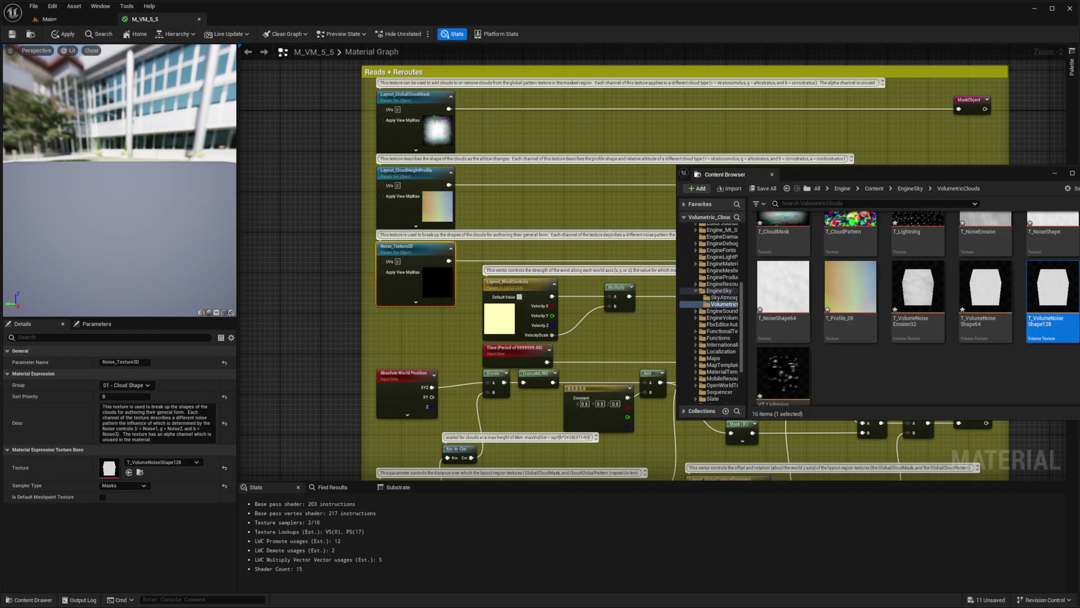
key("alt+Tab")
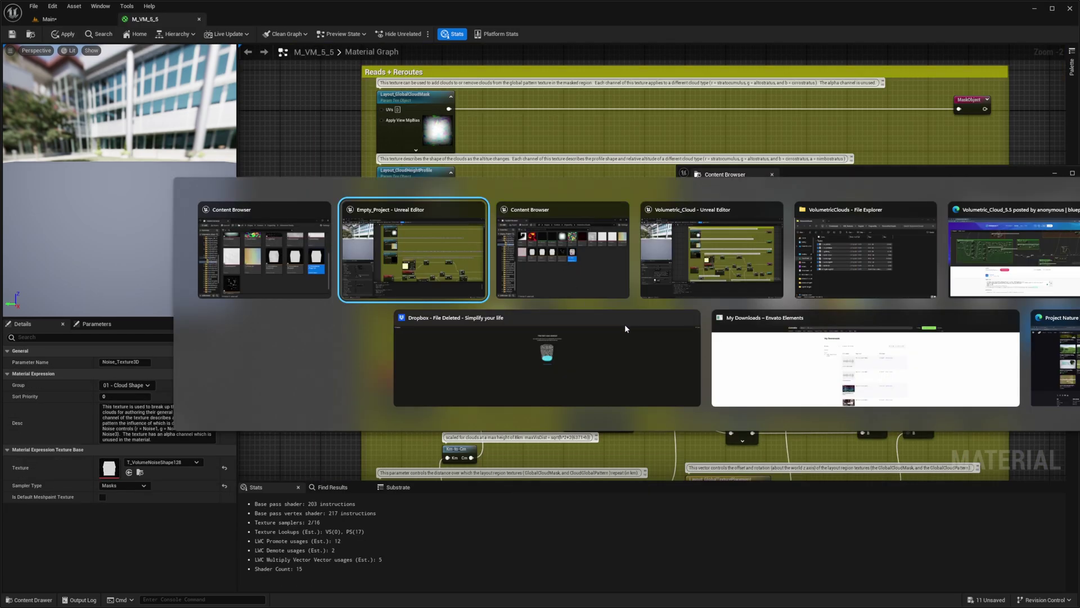
left_click(735, 282)
right_click_drag(556, 280, 470, 266)
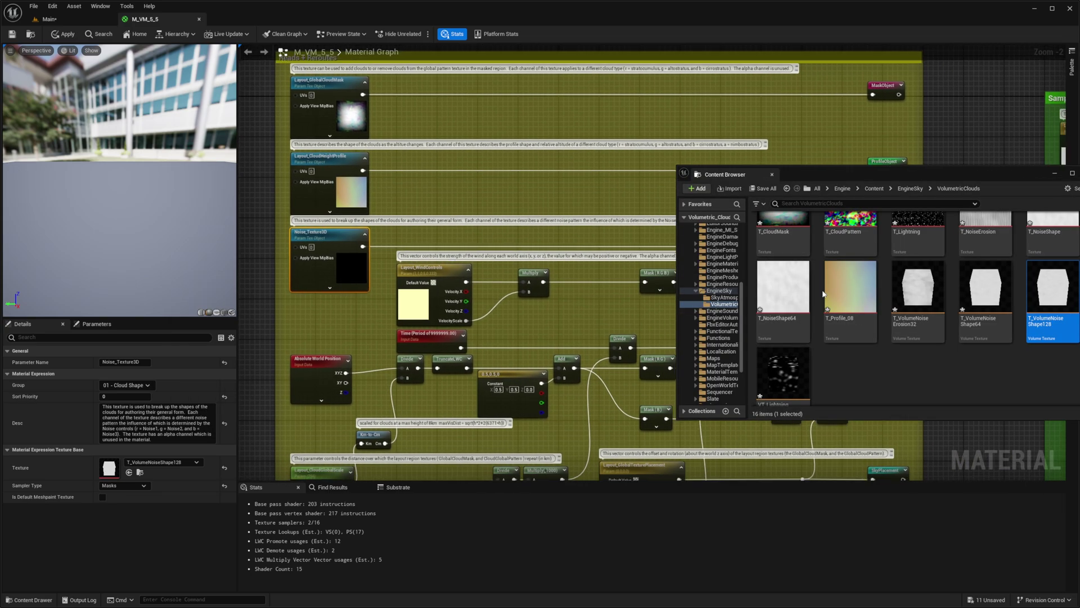
left_click_drag(865, 177, 753, 188)
right_click(779, 293)
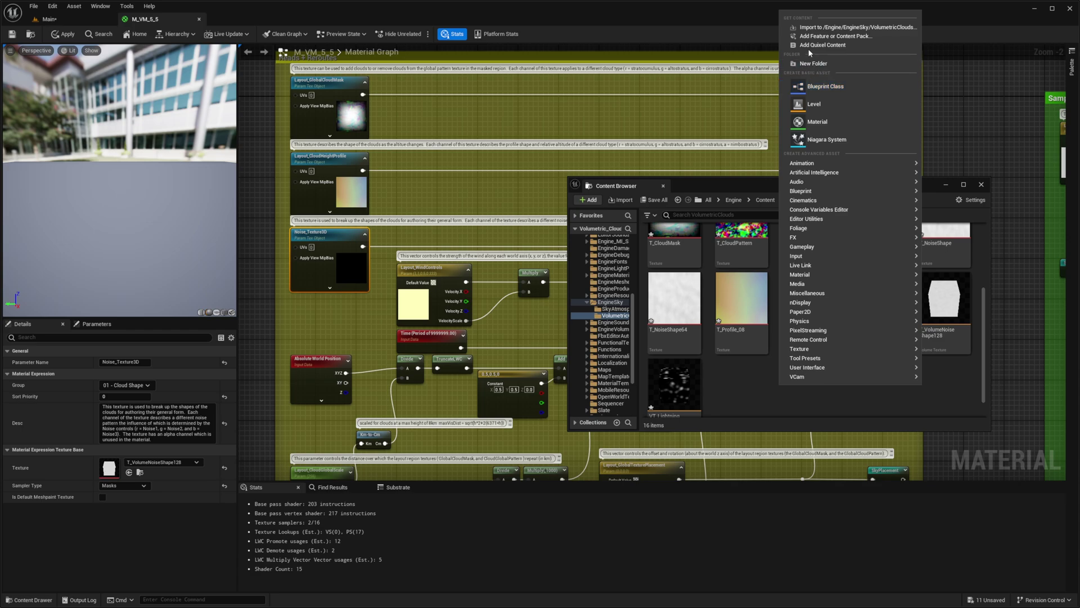
left_click(816, 27)
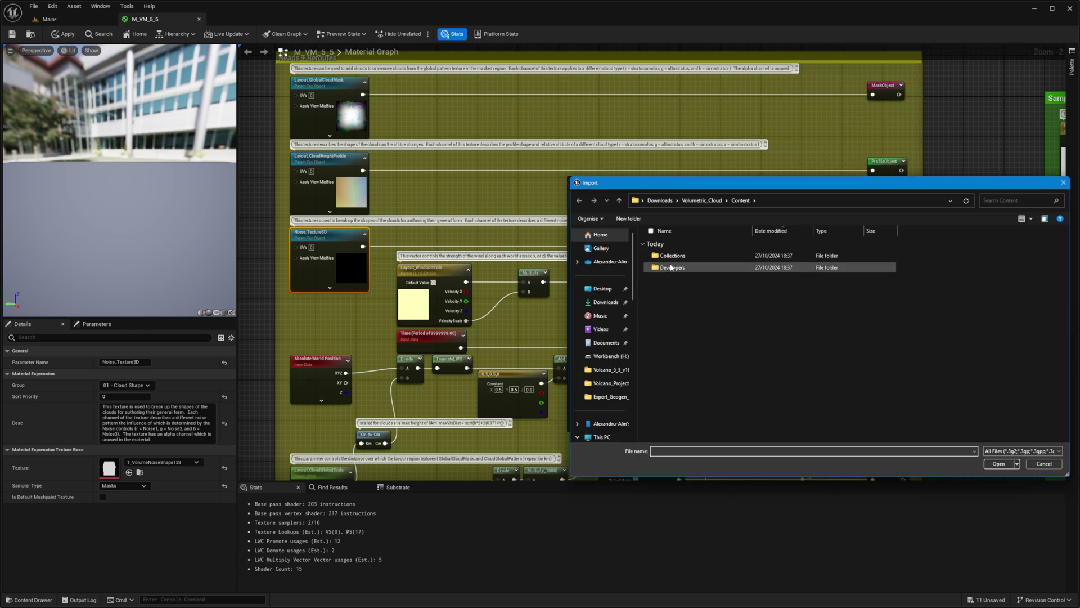
left_click(668, 201)
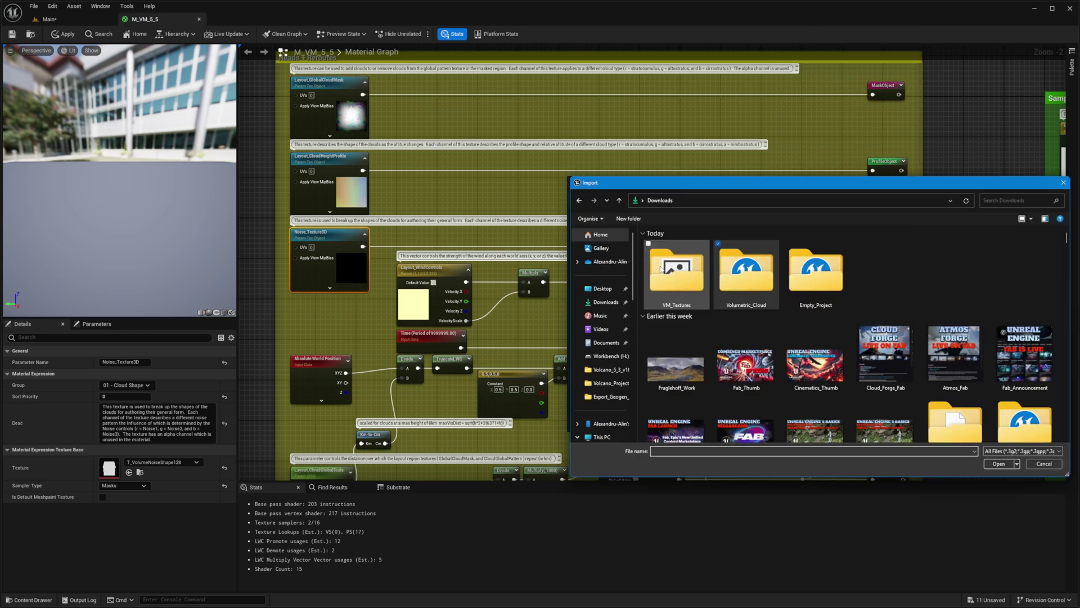
double_click(679, 307)
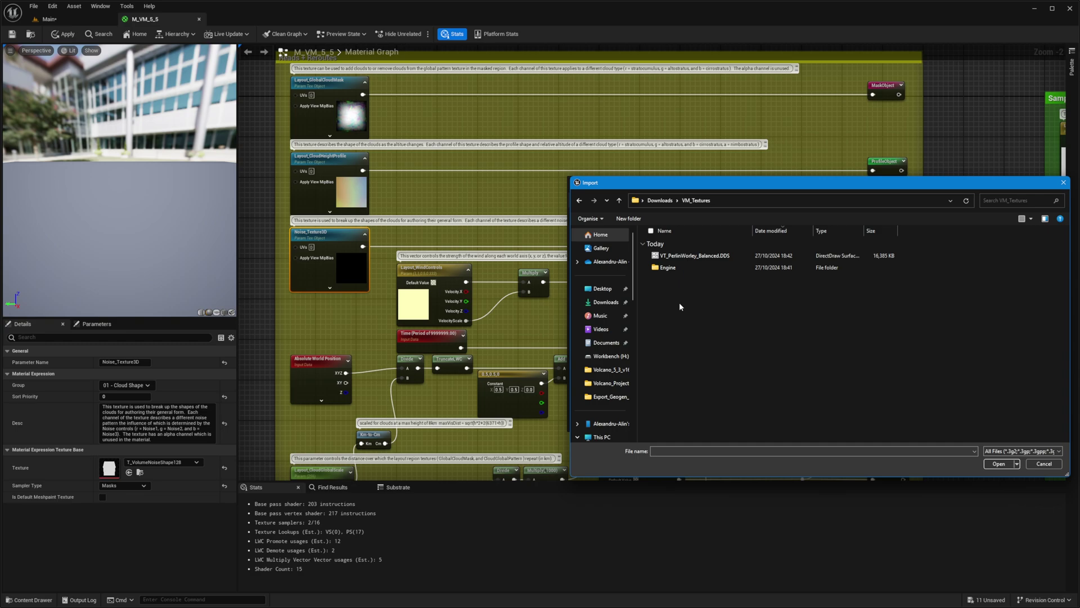
double_click(683, 256)
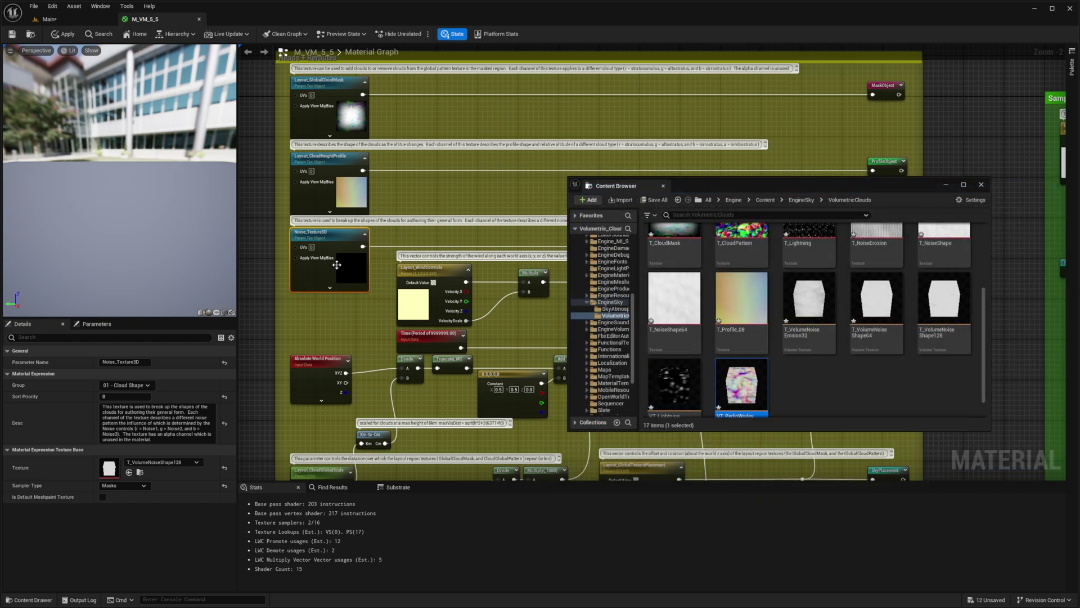
Assign the VT_PerlinWorley_Balanced volume texture to the Noise_Texture3D node in the M_VM_5_5 graph
left_click_drag(737, 382, 108, 477)
scroll(329, 243, "down", 2)
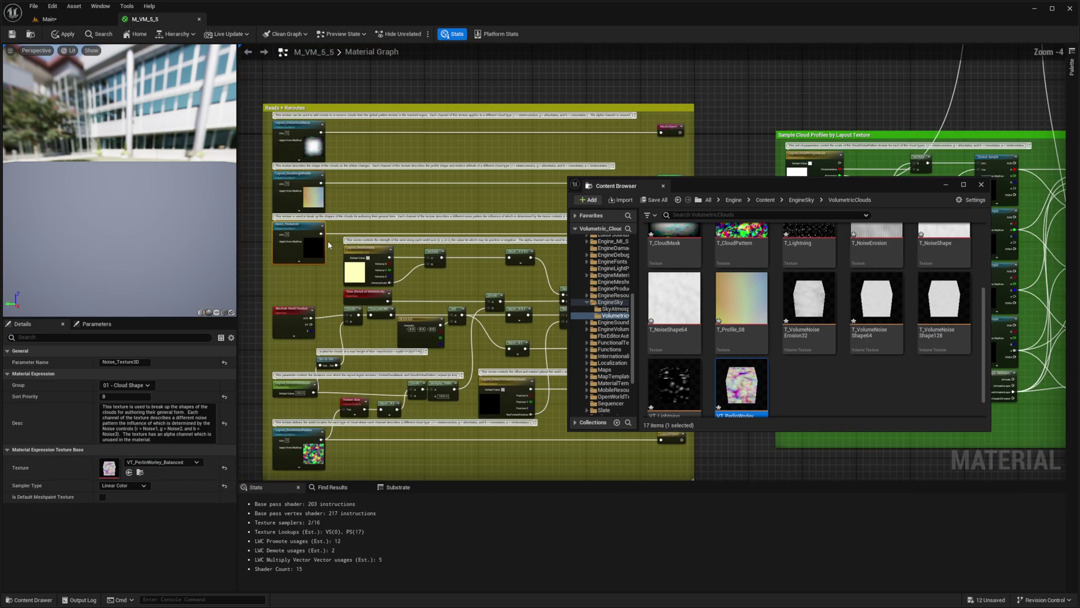
right_click_drag(682, 160, 704, 204)
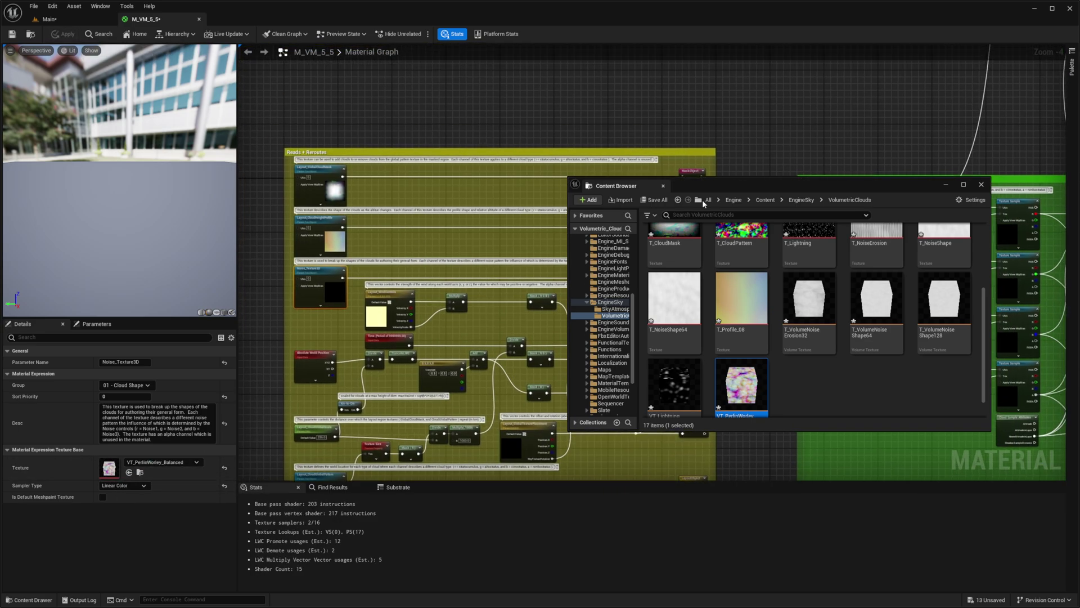
left_click_drag(742, 186, 780, 200)
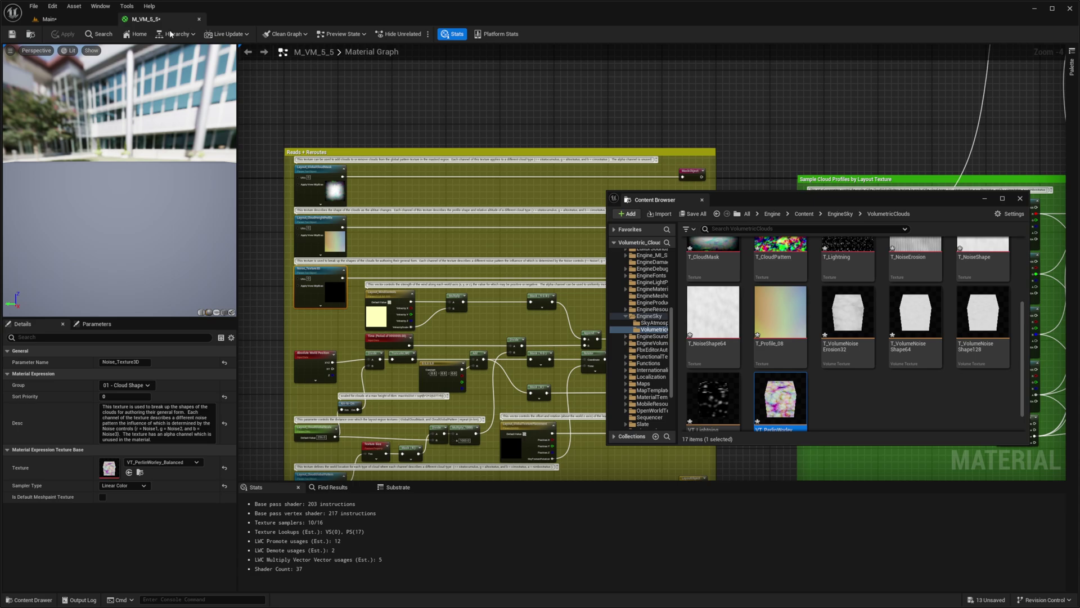
Return to the Main level and create a material instance from M_VM_5_5 in the VolumetricClouds folder
left_click(65, 23)
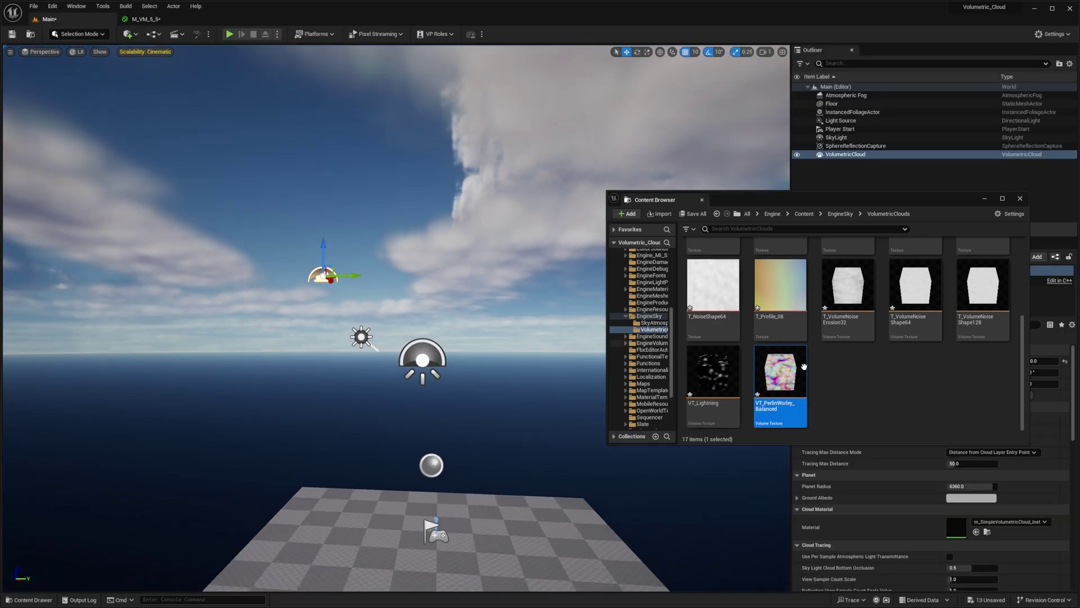
scroll(804, 367, "up", 3)
left_click(981, 276)
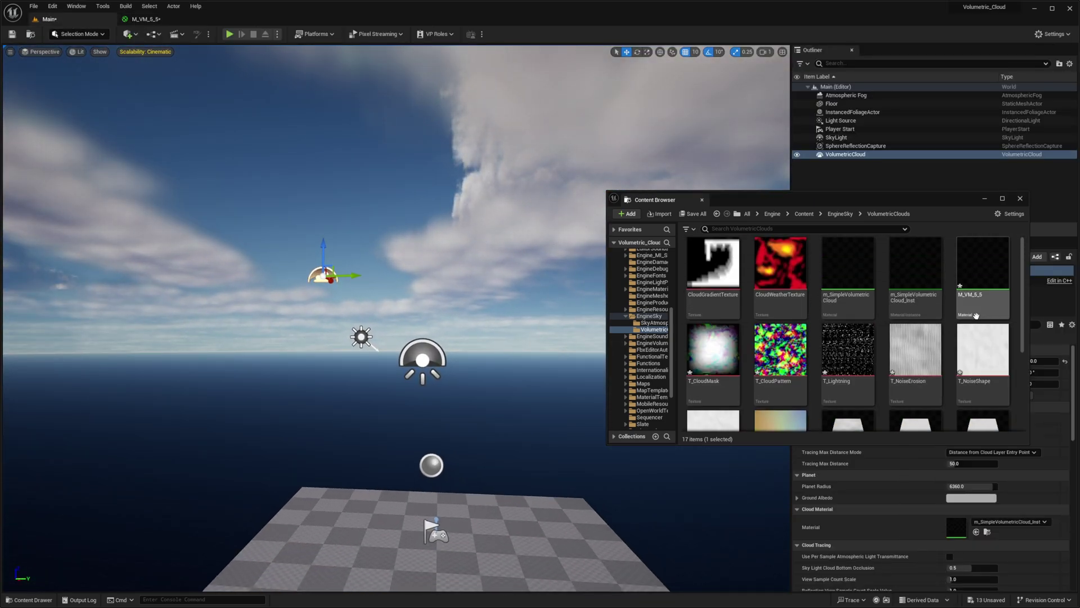
right_click(982, 276)
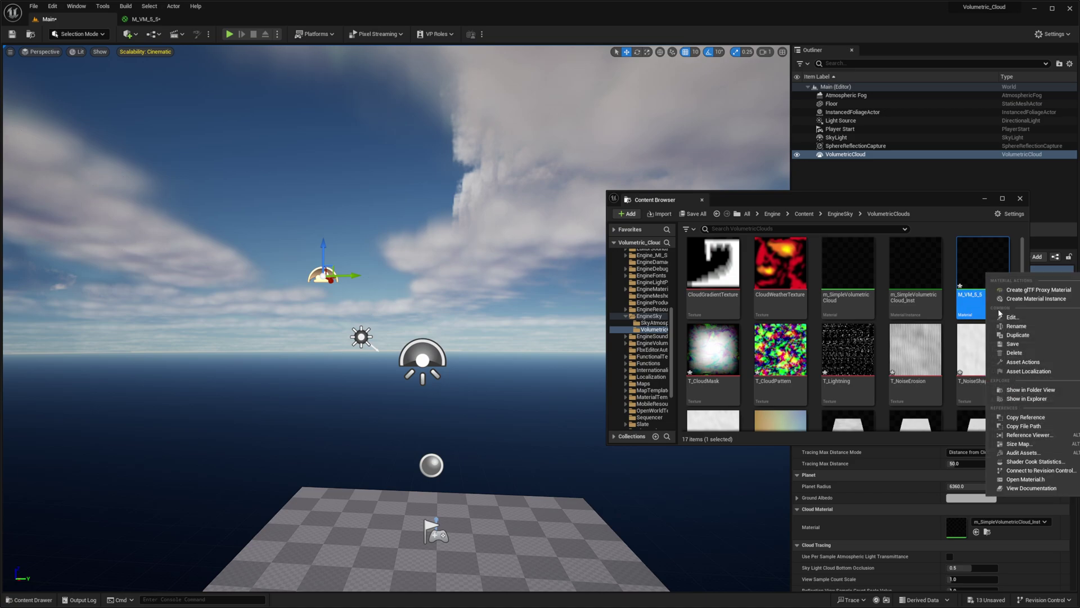
left_click(1033, 299)
Assign the M_VM_5_5 material instance as the Cloud Material of the VolumetricCloud actor and inspect the sky
left_click_drag(713, 348, 956, 527)
right_click_drag(675, 506, 478, 475)
right_click_drag(195, 126, 265, 263)
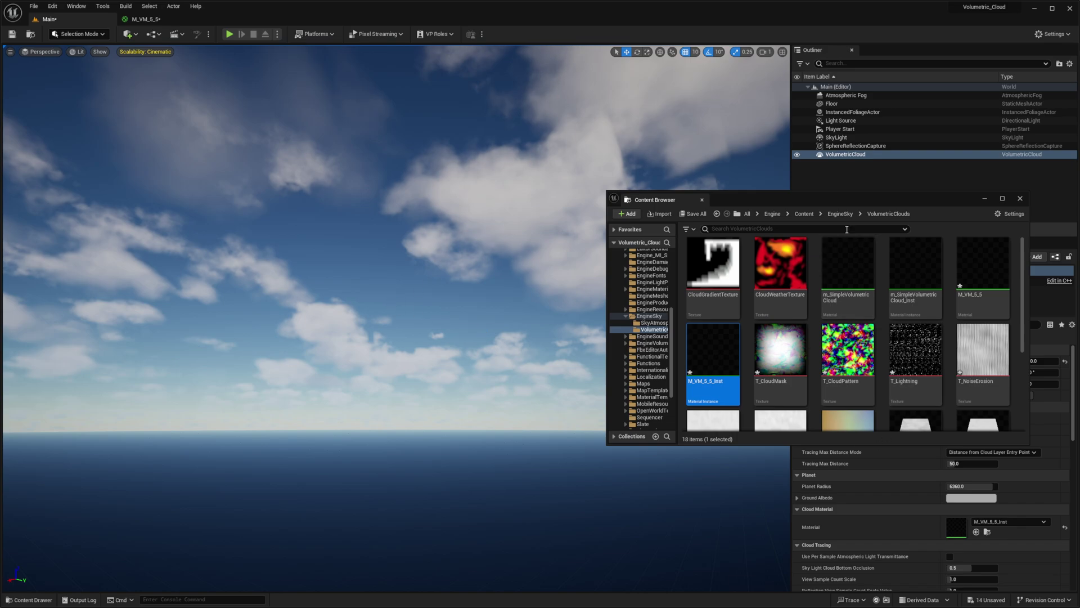
left_click_drag(818, 200, 2, 225)
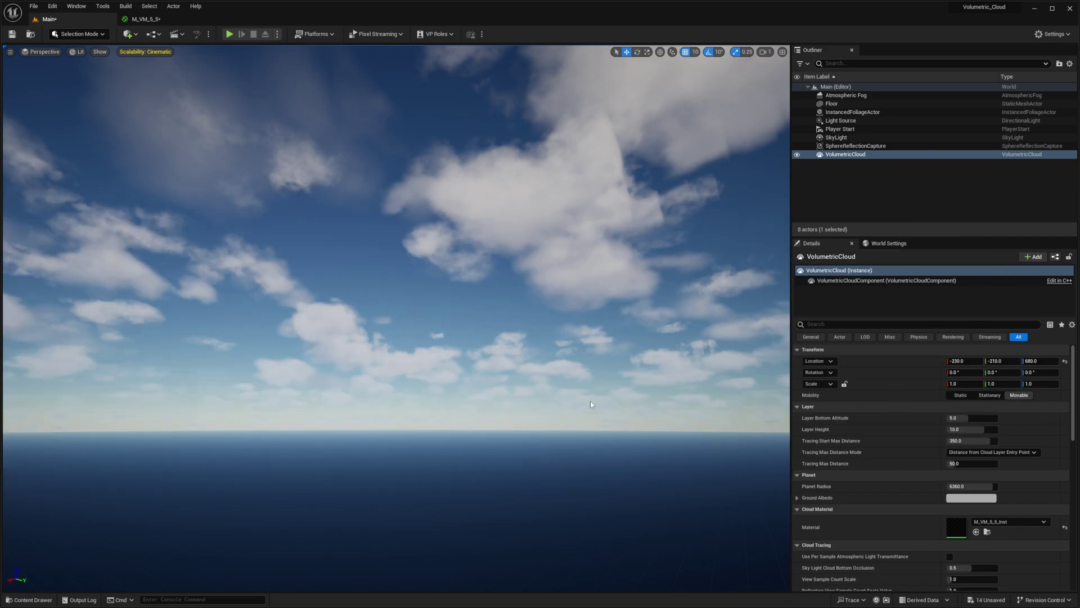
Open the VolumetricCloud actor's material instance in a separate floating window beside the Main level's sky view
double_click(959, 524)
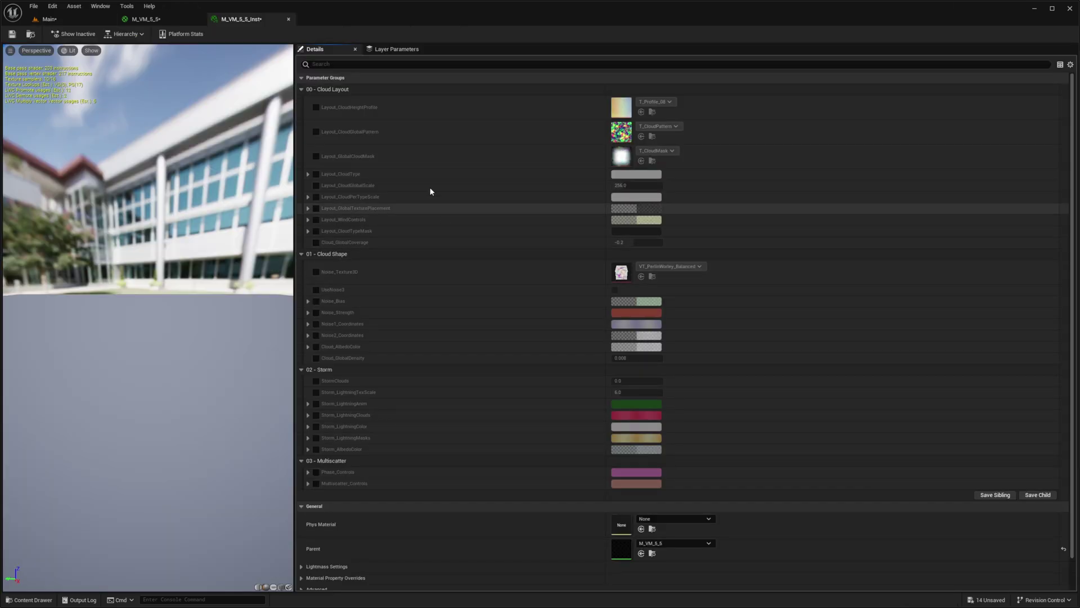
left_click_drag(236, 24, 680, 246)
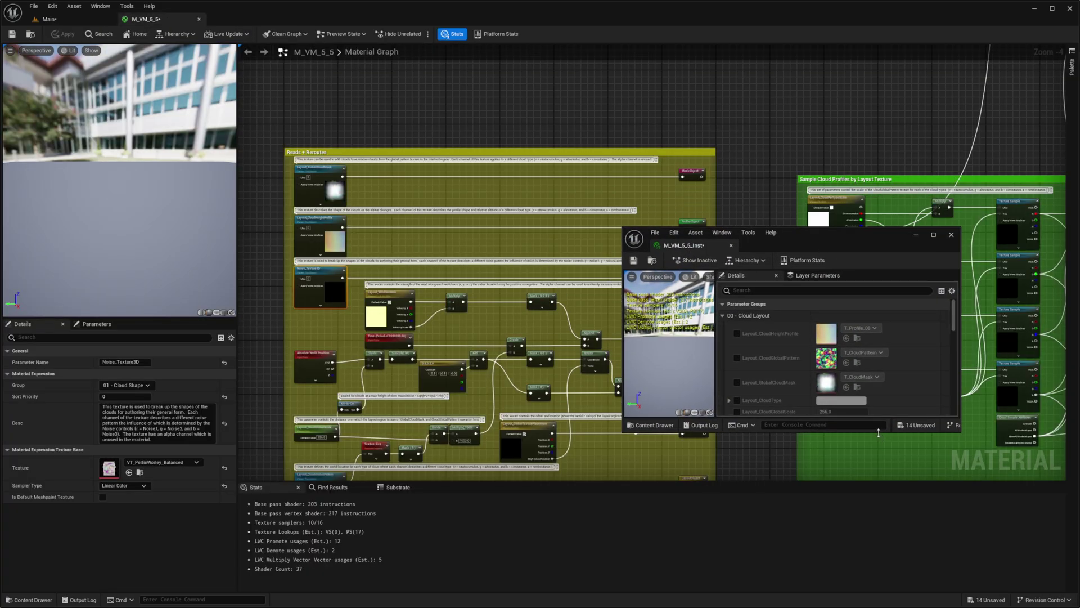
left_click_drag(878, 432, 881, 585)
left_click_drag(827, 241, 894, 147)
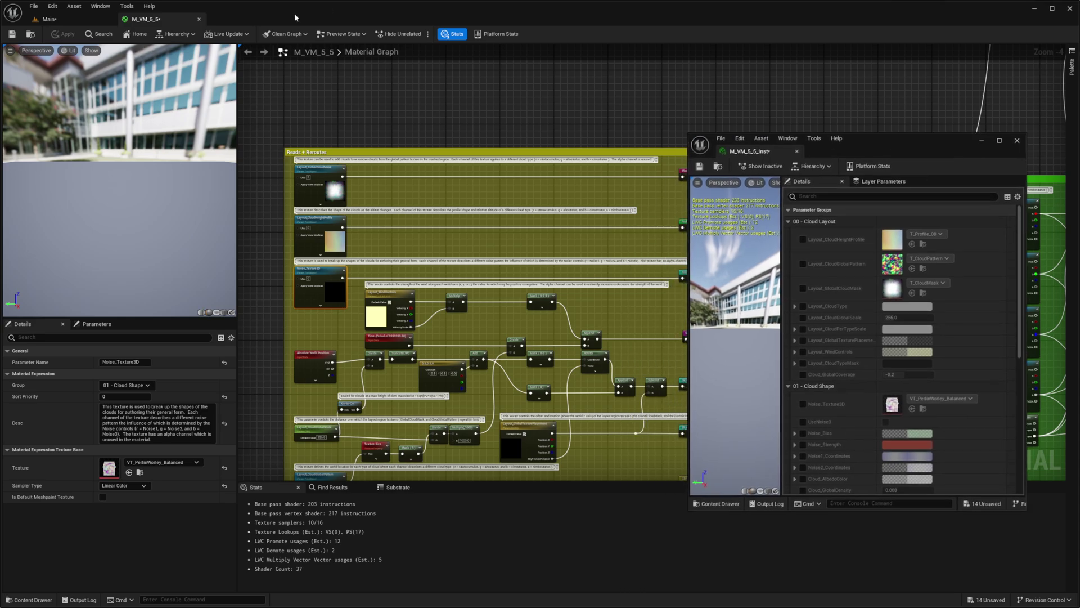
left_click(109, 21)
right_click_drag(396, 319, 340, 428)
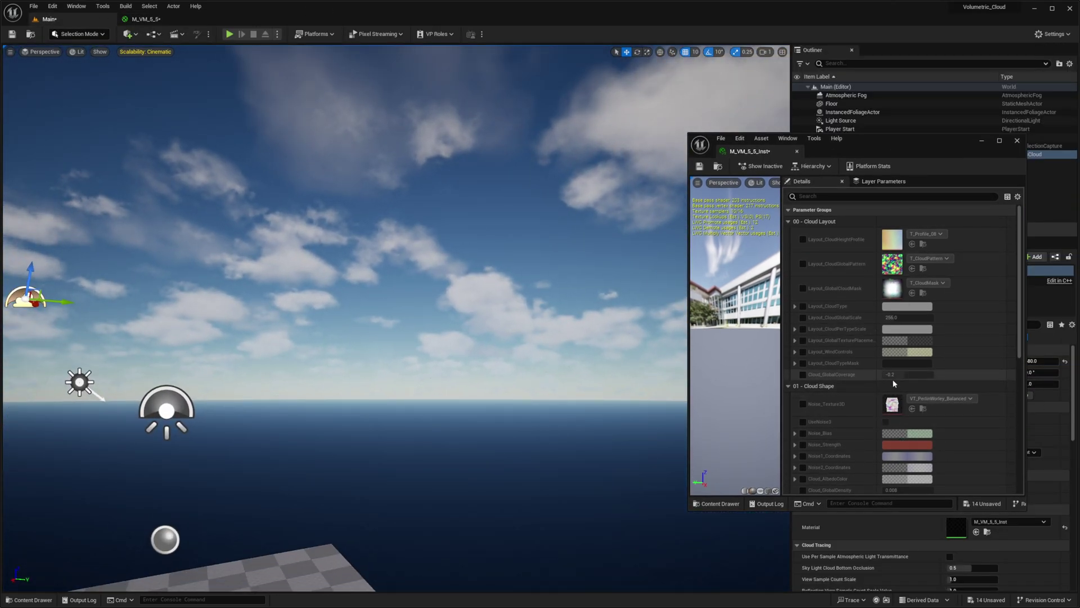
right_click_drag(379, 318, 397, 237)
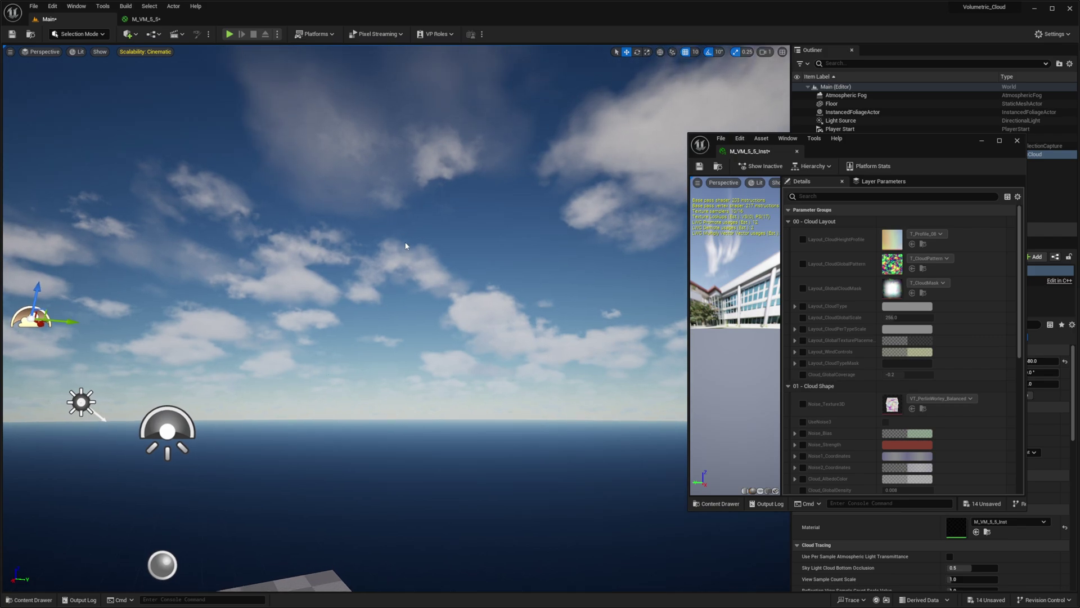
right_click_drag(405, 246, 419, 331)
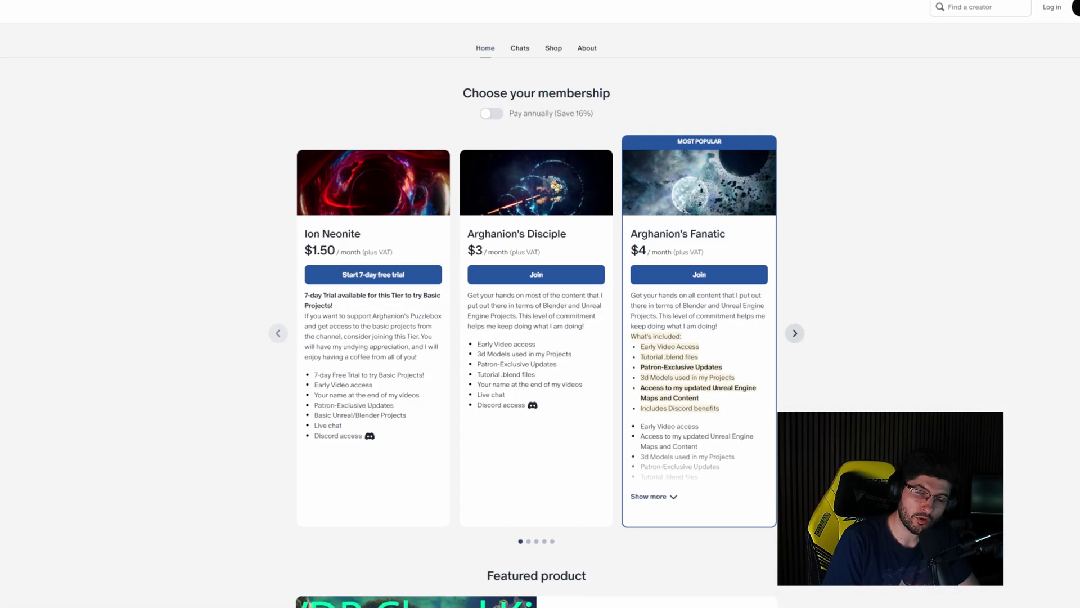
Look through the recent project and tutorial posts on the Arghanion's Puzzlebox membership page
scroll(536, 304, "down", 3)
scroll(540, 304, "down", 15)
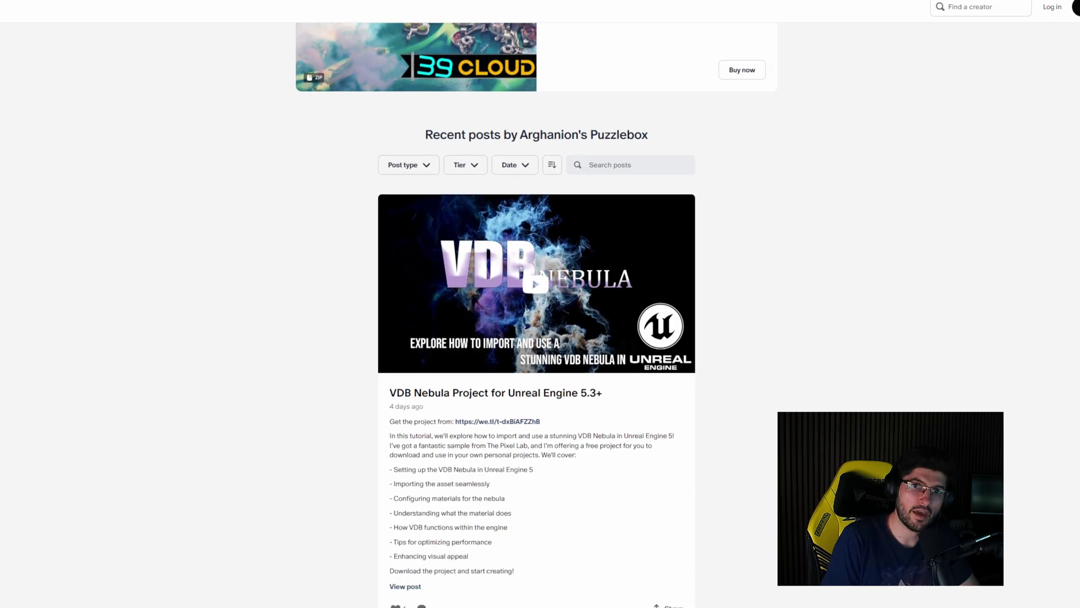
scroll(540, 304, "down", 20)
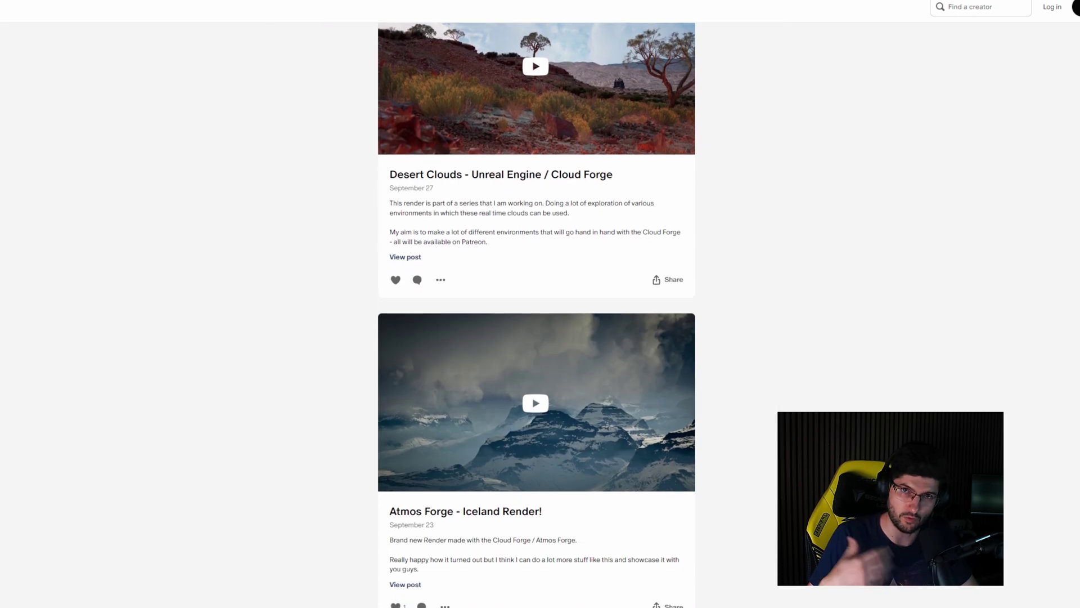
scroll(541, 303, "down", 18)
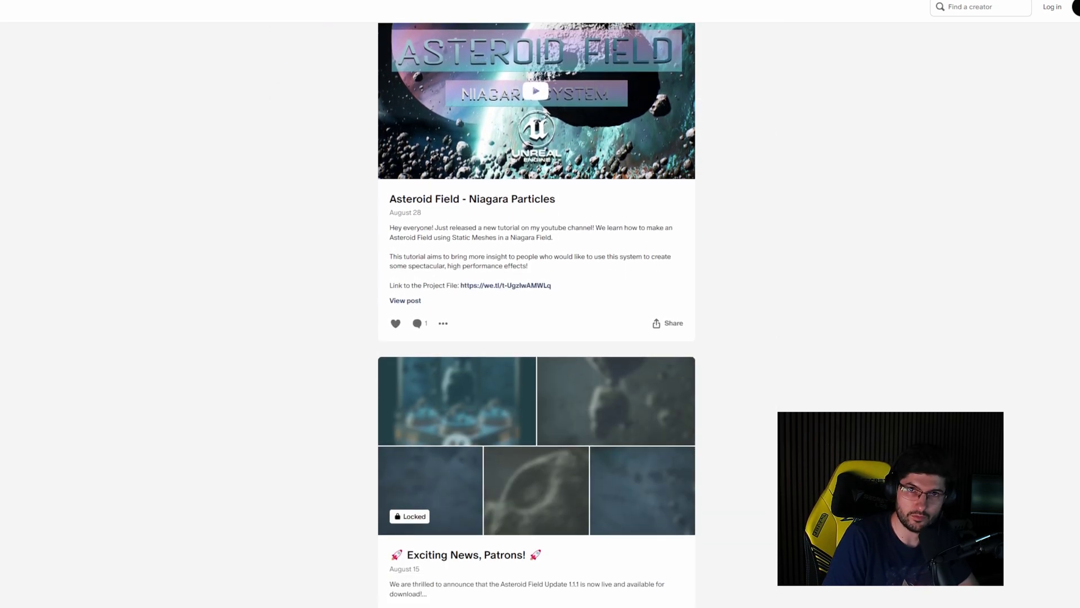
scroll(540, 304, "down", 18)
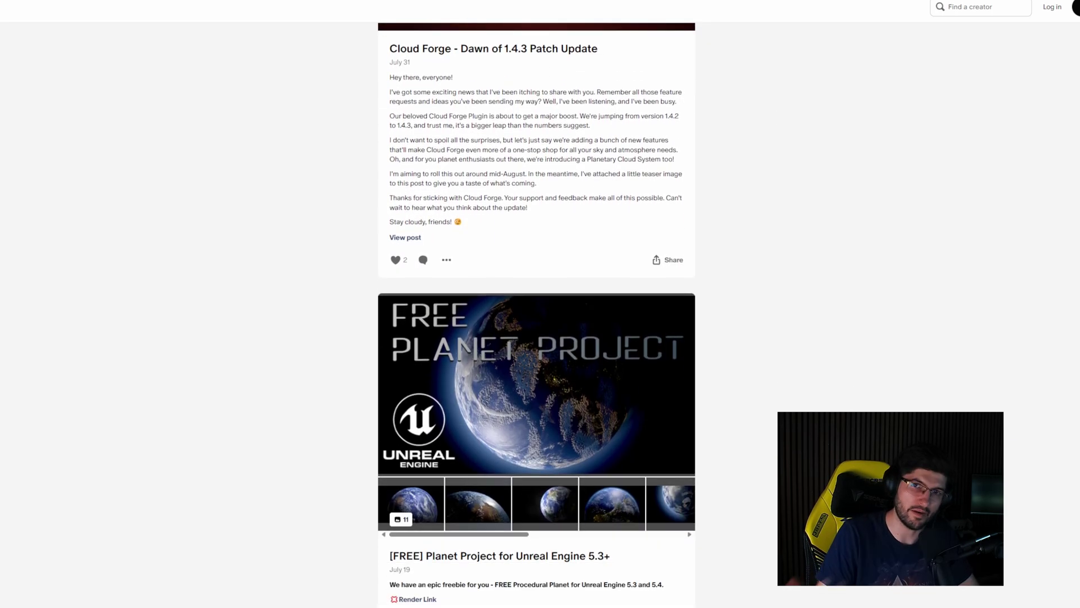
scroll(540, 304, "down", 18)
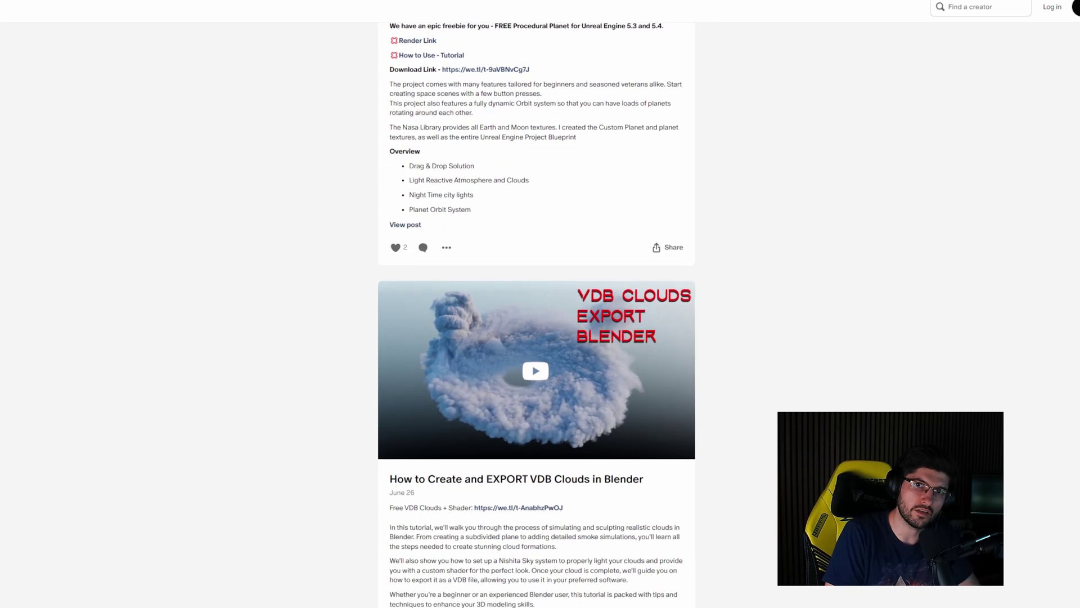
scroll(540, 304, "down", 18)
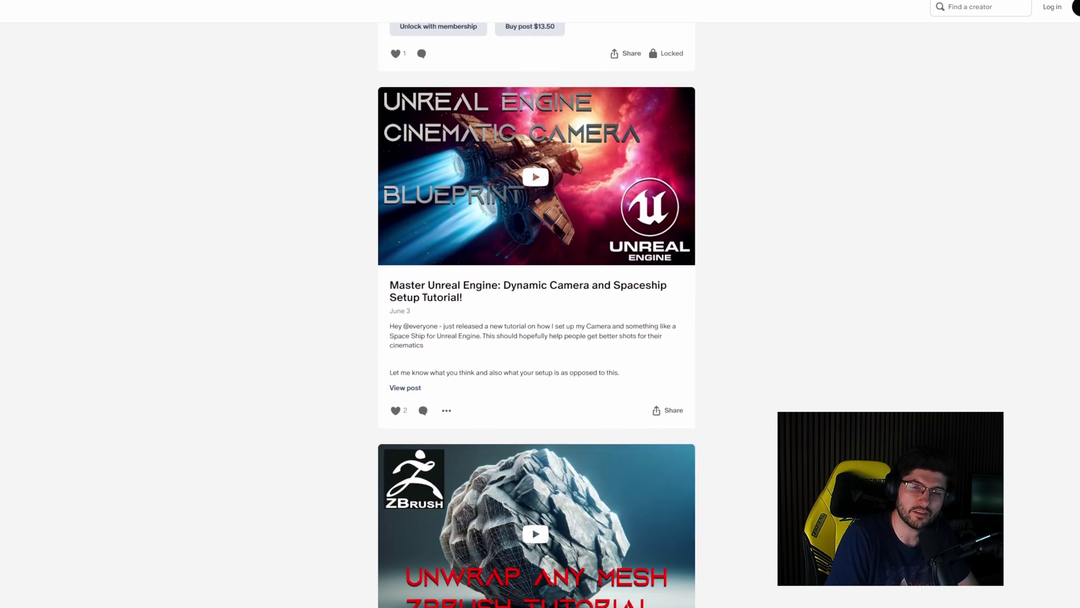
scroll(540, 304, "down", 18)
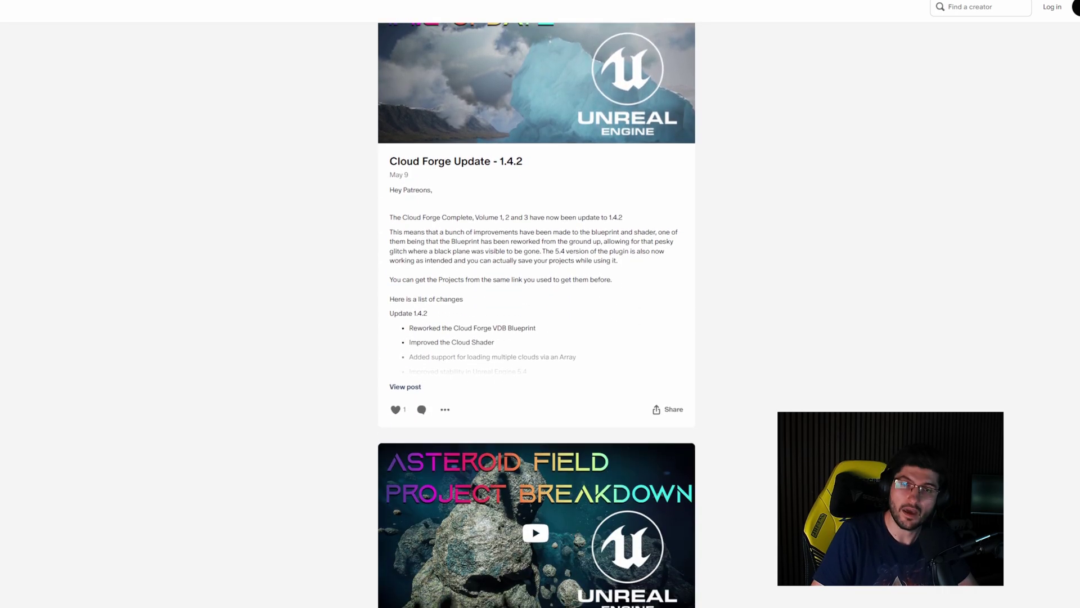
scroll(540, 304, "down", 15)
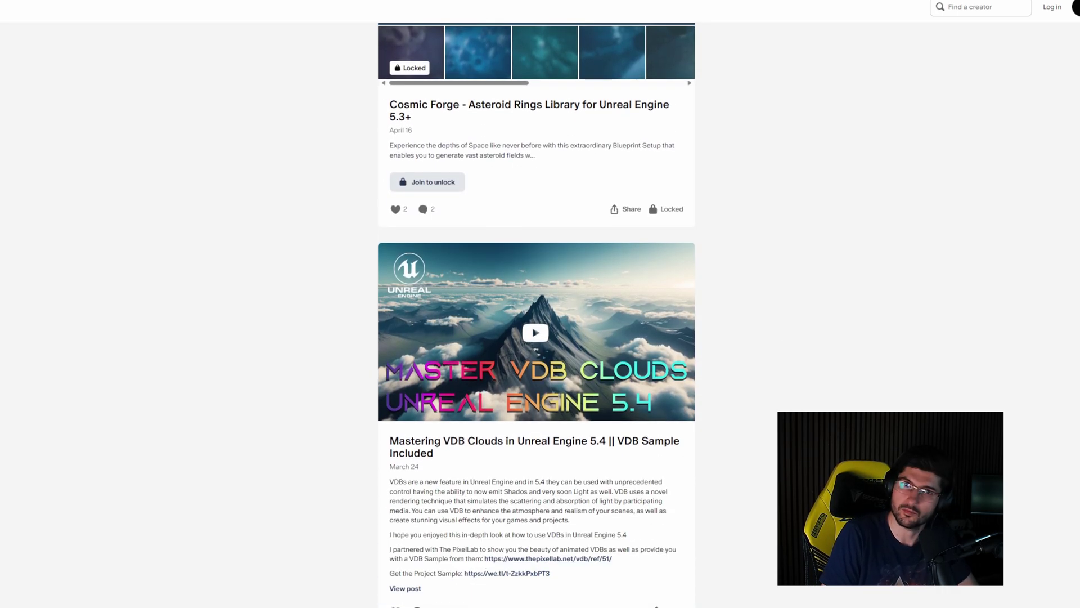
scroll(541, 303, "down", 10)
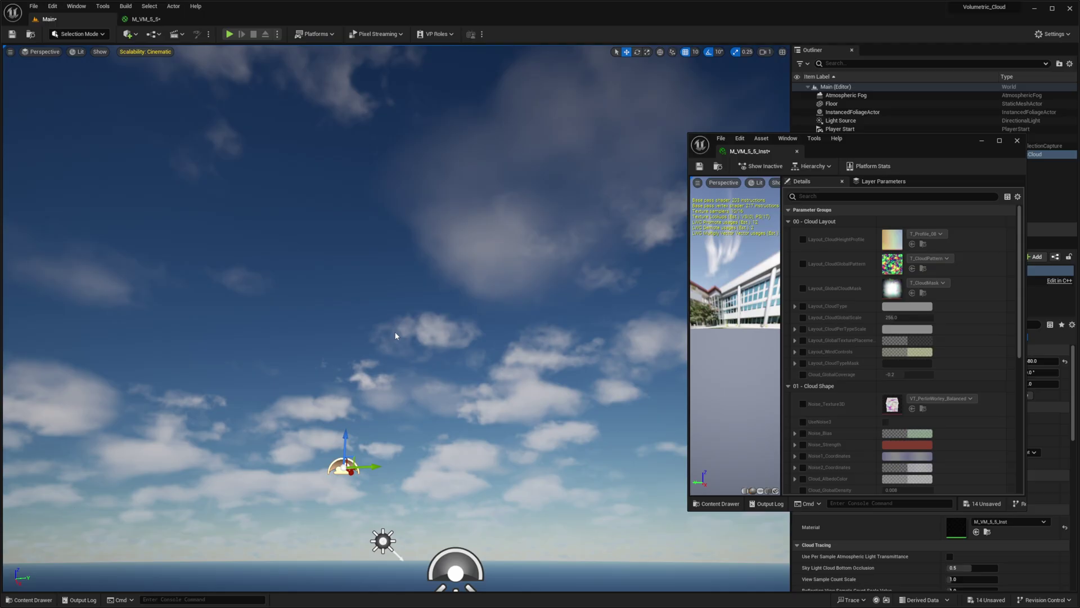
Override Layout_CloudGlobalScale with about 337.84 in the material instance and enable the Layout_CloudTypeMask override
right_click_drag(395, 336, 395, 382)
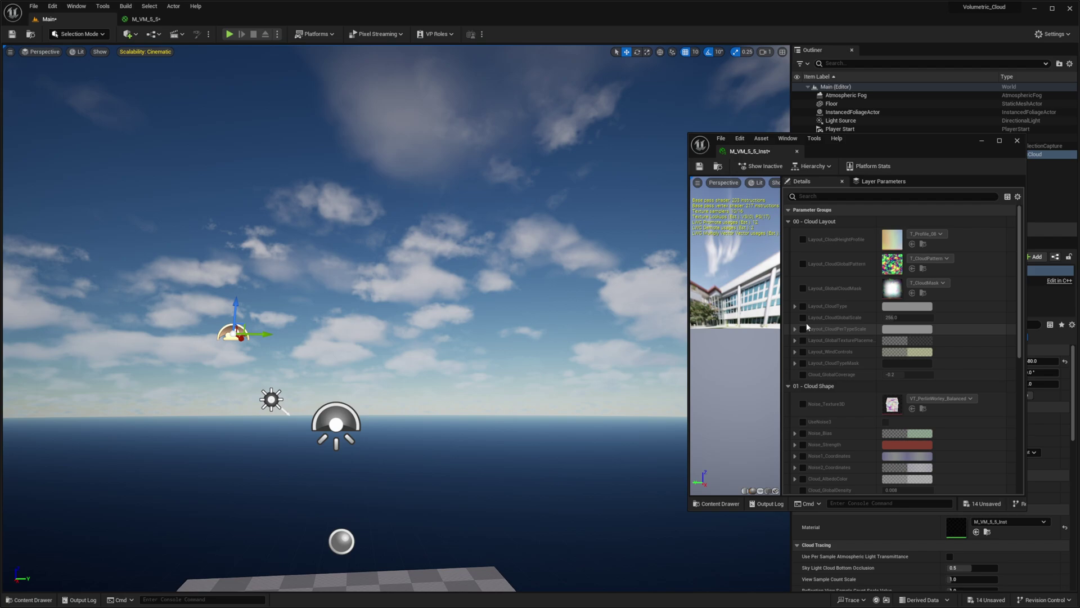
mouse_move(903, 319)
left_mouse_down()
mouse_move(925, 319)
mouse_move(911, 319)
left_mouse_up()
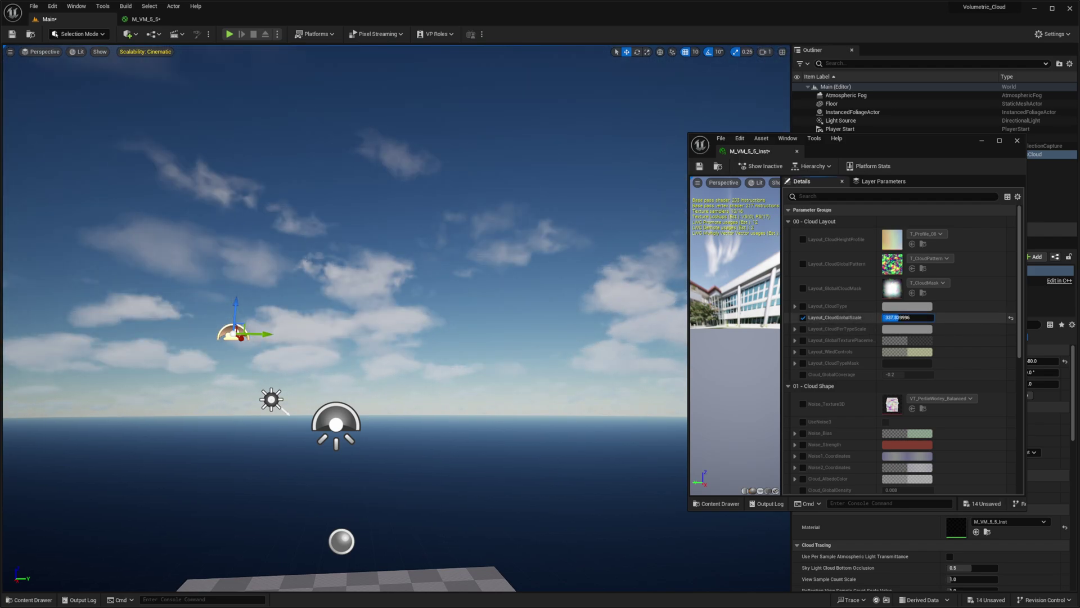
scroll(827, 321, "down", 1)
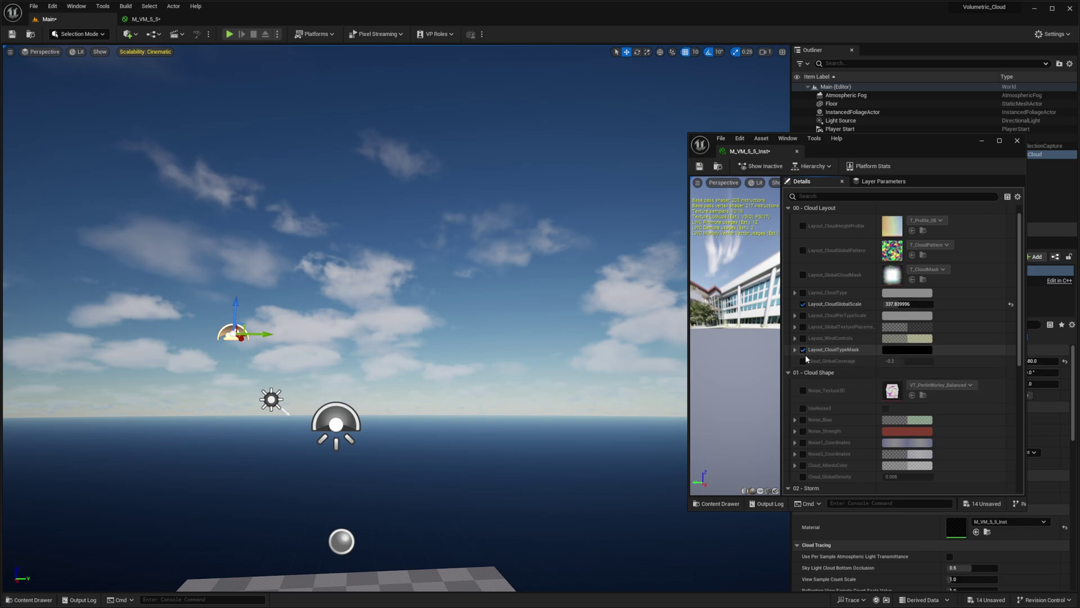
Override Cloud_GlobalCoverage in the Cloud Layout group with -0.04 and inspect the clouds
left_click(803, 361)
left_click_drag(917, 360, 502, 325)
right_click_drag(502, 322, 574, 352)
Override StormClouds with 0.064 and Storm_LightningTexScale with about 18.53 in the material instance's Storm group
scroll(881, 400, "down", 3)
scroll(880, 400, "down", 3)
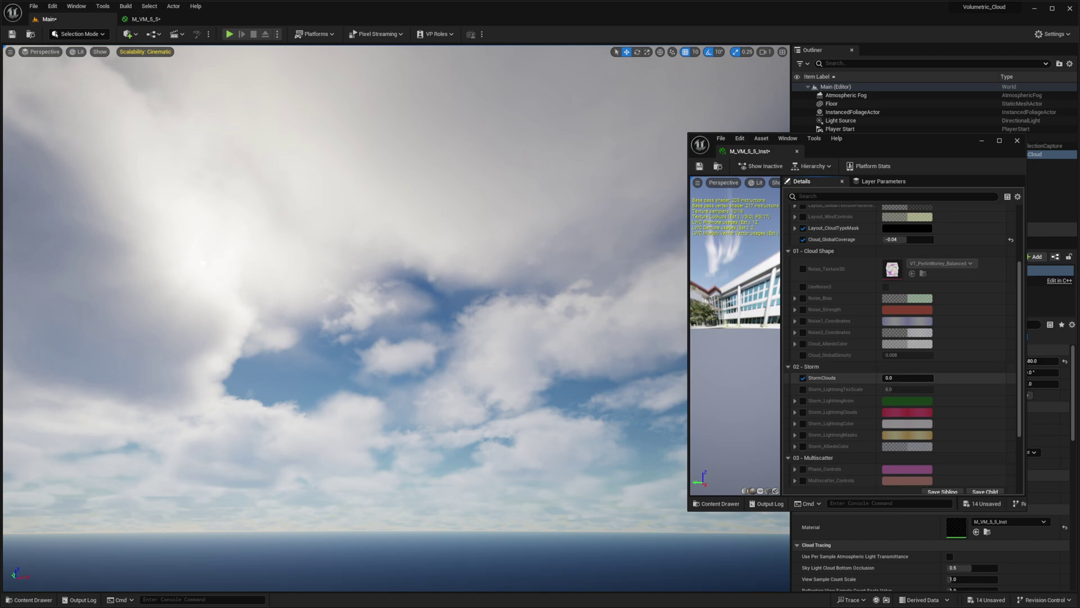
left_click_drag(901, 378, 937, 378)
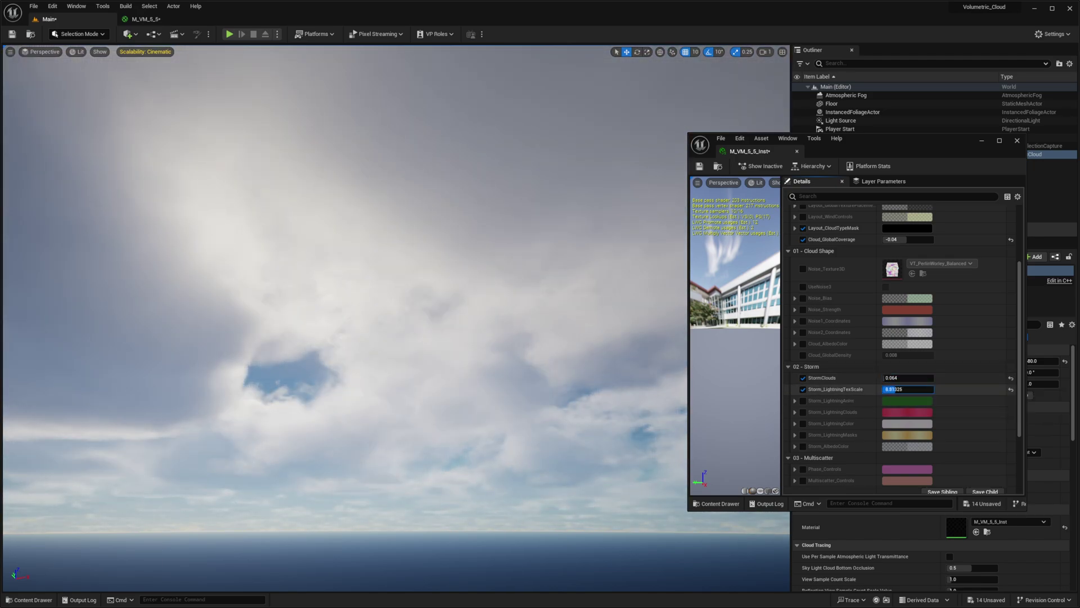
scroll(829, 409, "down", 3)
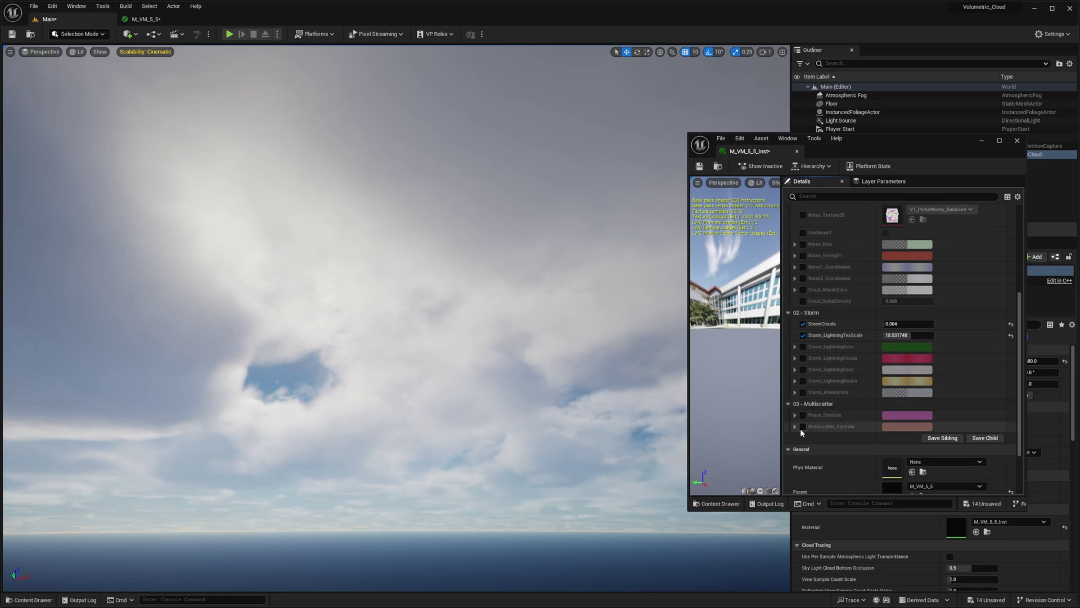
Override and enable UseNoise3, and lower Storm_LightningTexScale to about 7.79 and StormClouds to 0.008
scroll(817, 371, "up", 3)
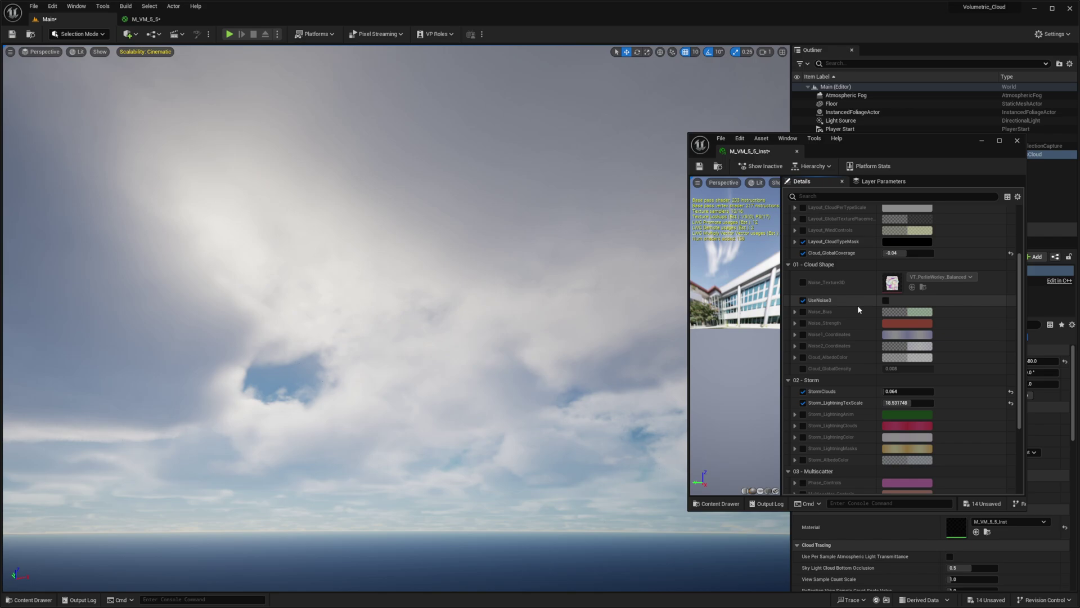
left_click(885, 301)
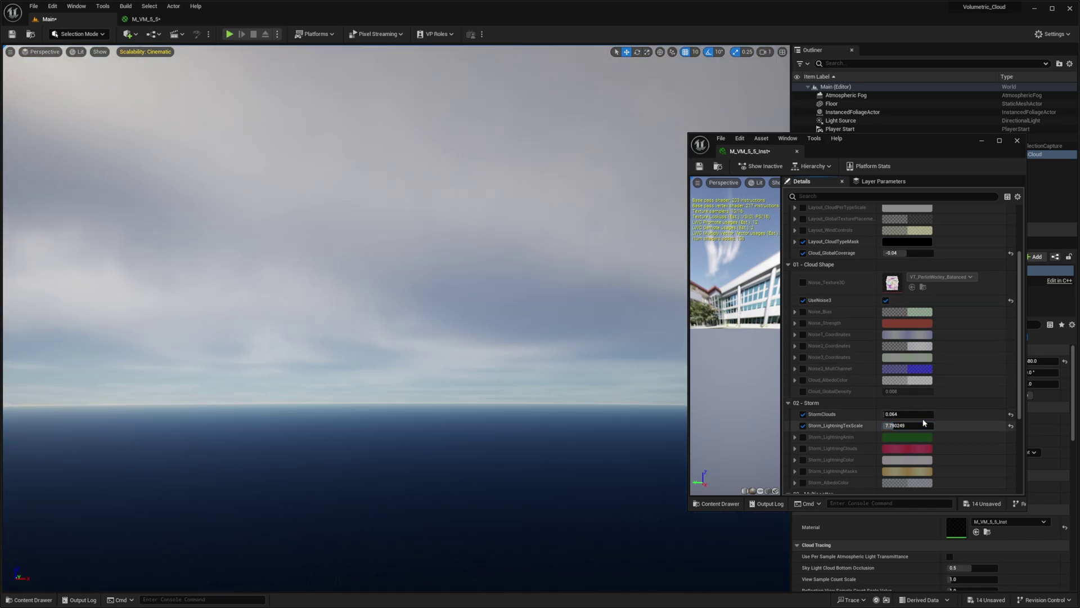
left_click_drag(887, 414, 884, 414)
right_click_drag(647, 383, 613, 372)
Set Cloud_GlobalCoverage to -0.168 in the Cloud Layout group and look over the clouds
scroll(872, 398, "up", 4)
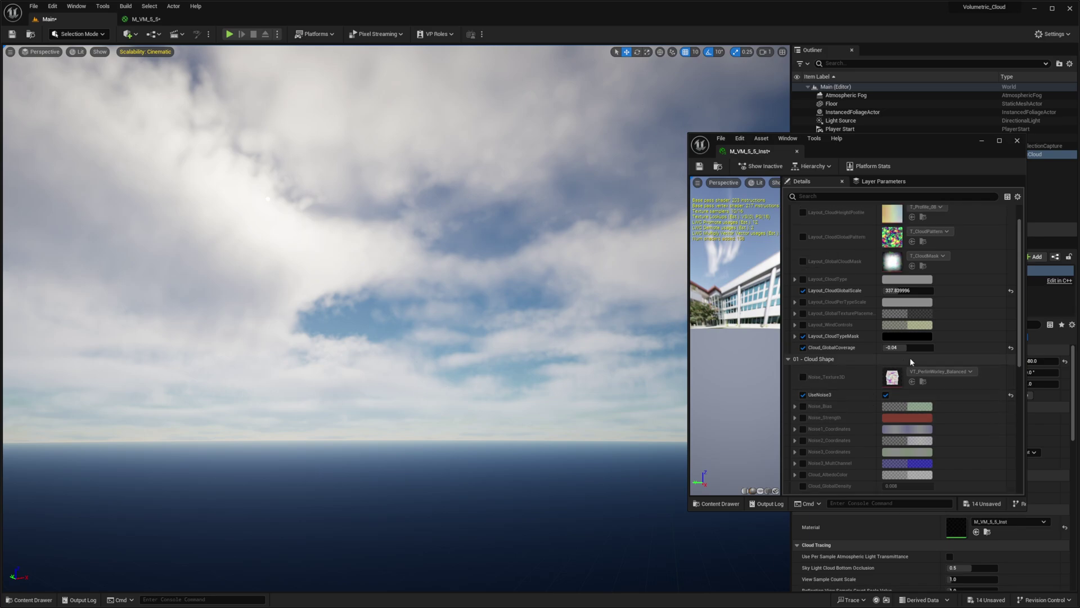
left_click_drag(907, 347, 926, 317)
scroll(916, 356, "up", 1)
key("ctrl+z")
right_click_drag(396, 318, 263, 337)
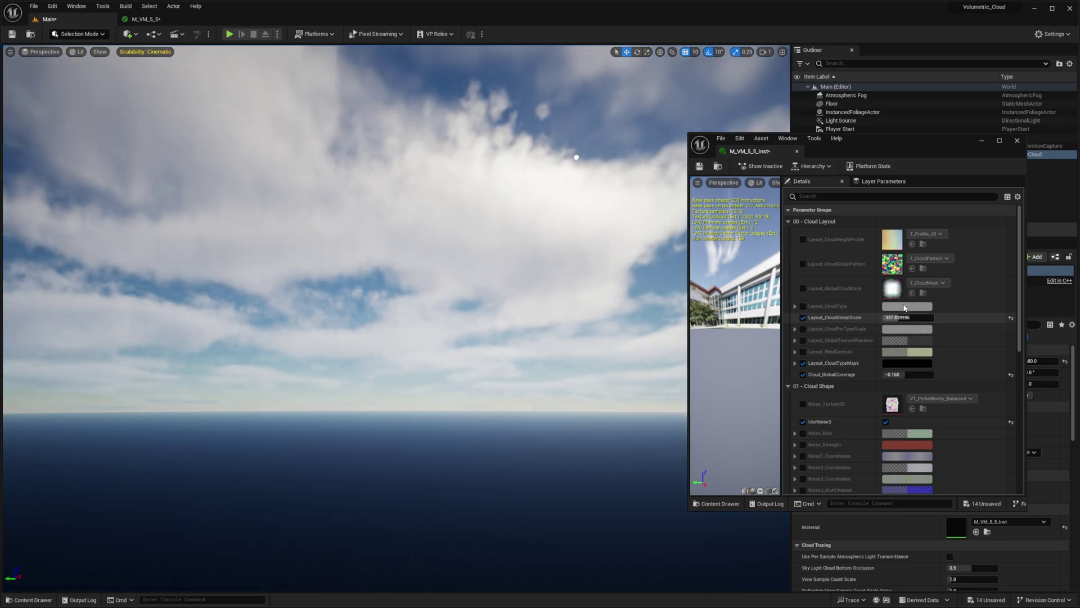
Move the material instance window off the actor's details, then try a Layer Bottom Altitude of about 3.57 and a Layer Height of 20
left_click_drag(882, 154, 237, 467)
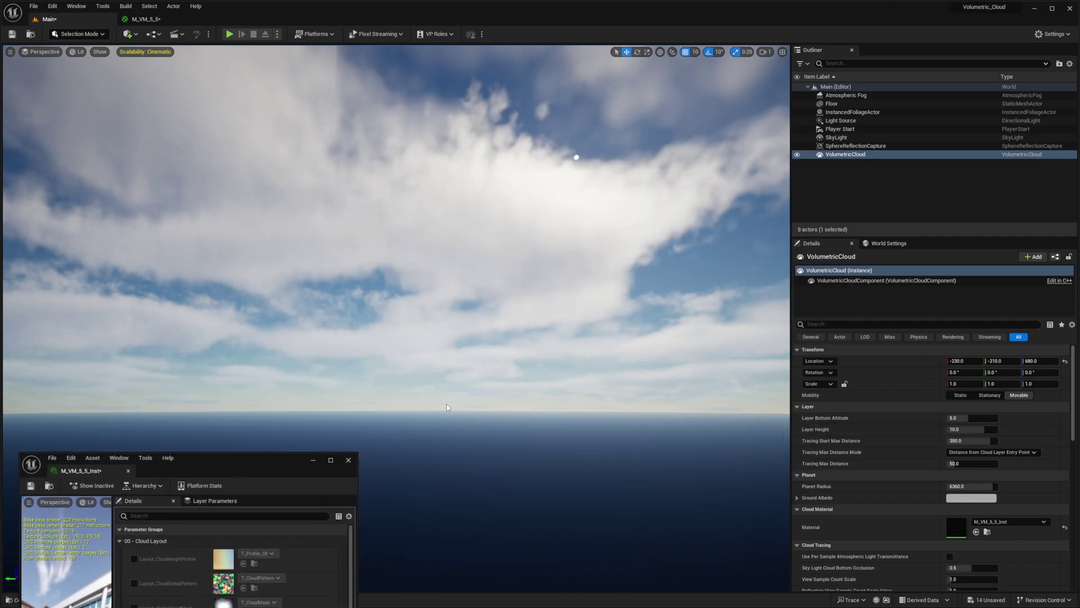
left_click_drag(968, 418, 996, 428)
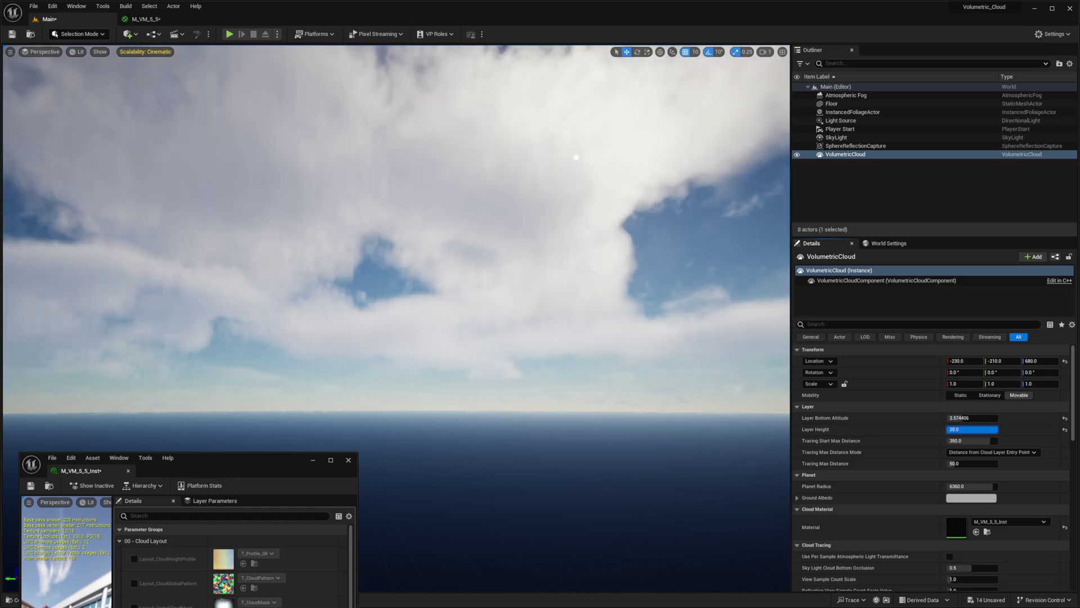
right_click_drag(717, 369, 402, 202)
right_click_drag(396, 285, 535, 200)
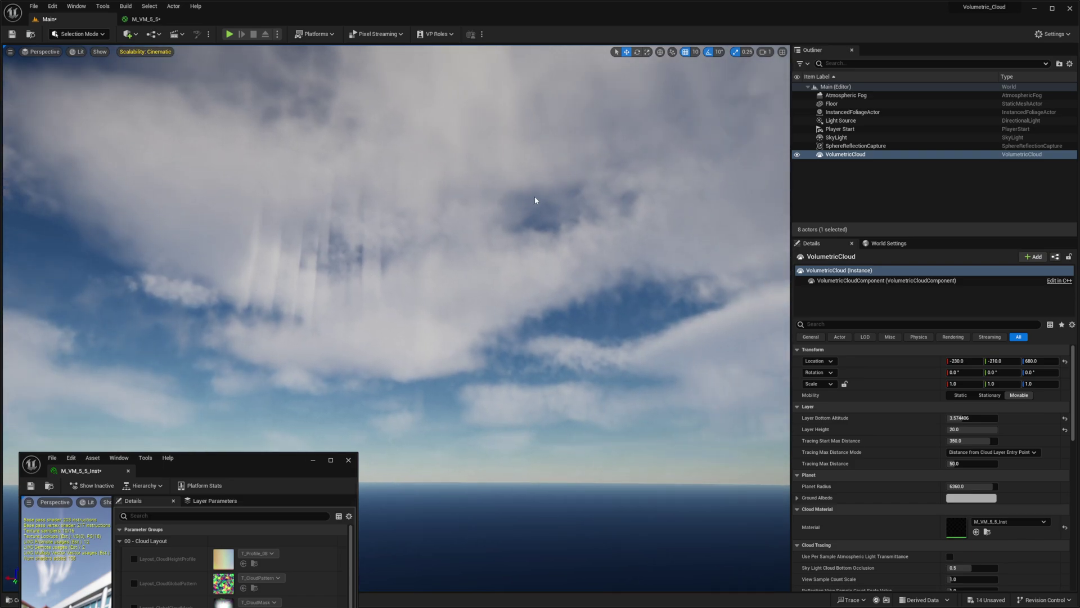
right_click_drag(345, 297, 403, 302)
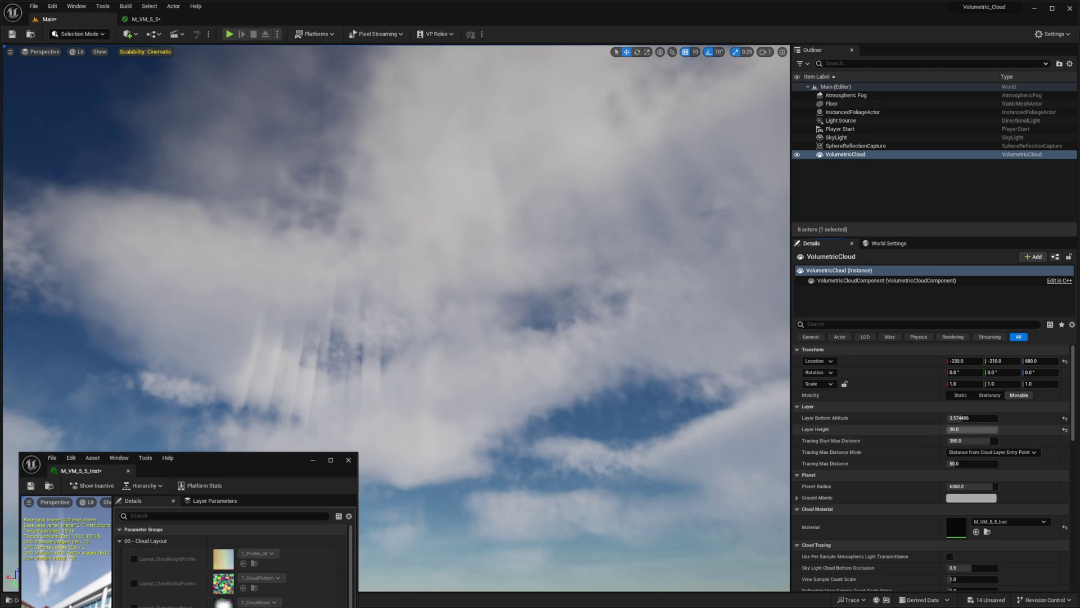
Set the VolumetricCloud actor's Layer Height to about 9.78 and its Layer Bottom Altitude to about 0.62
left_click_drag(993, 429, 983, 429)
right_click_drag(562, 417, 562, 507)
right_click_drag(500, 284, 529, 289)
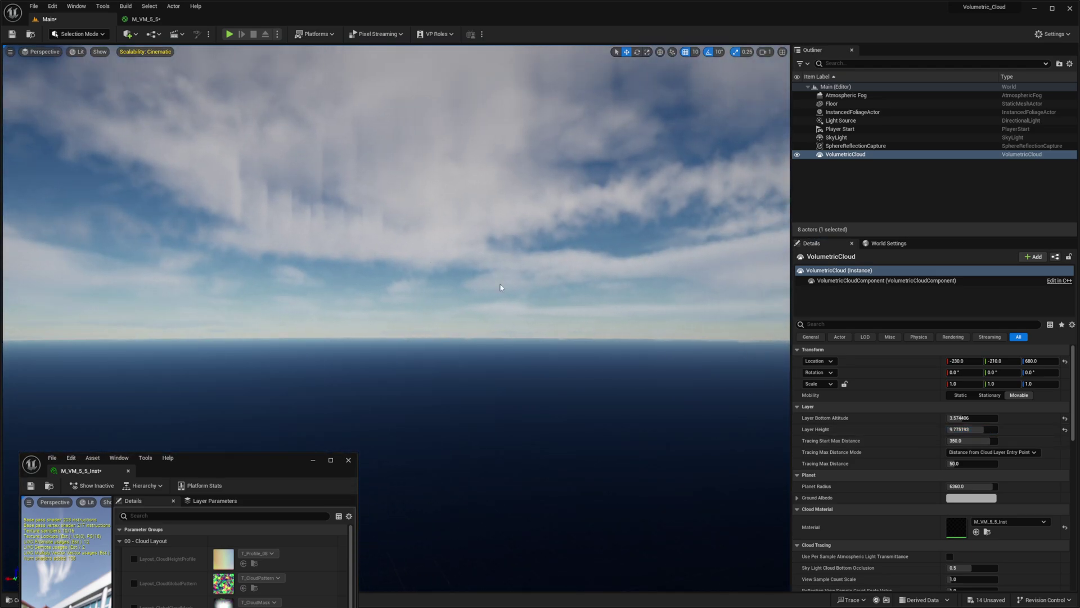
mouse_move(971, 417)
left_mouse_down()
mouse_move(1004, 418)
mouse_move(952, 417)
left_mouse_up()
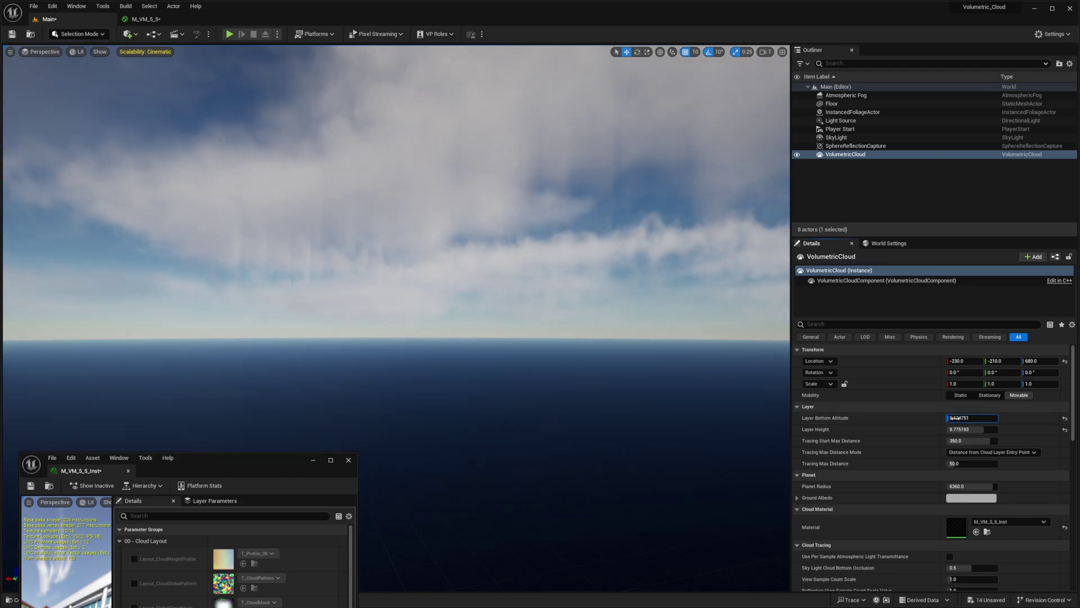
right_click_drag(619, 281, 517, 175)
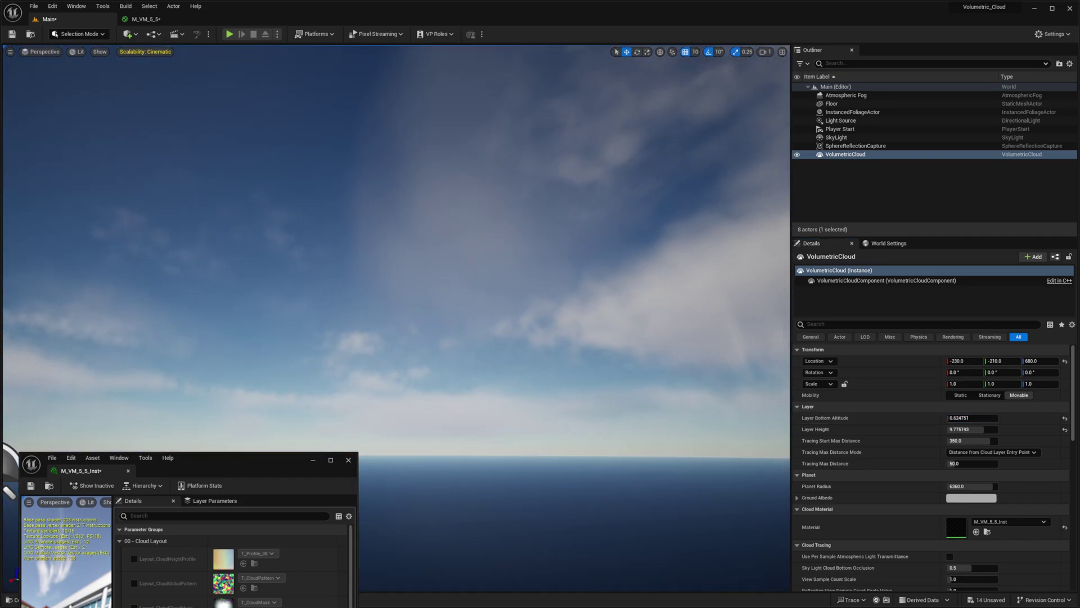
right_click_drag(450, 219, 450, 242)
Raise the VolumetricCloud actor's Tracing Max Distance and Tracing Start Max Distance to 500 each
mouse_move(980, 464)
left_mouse_down()
mouse_move(1013, 464)
mouse_move(957, 464)
mouse_move(978, 464)
left_mouse_up()
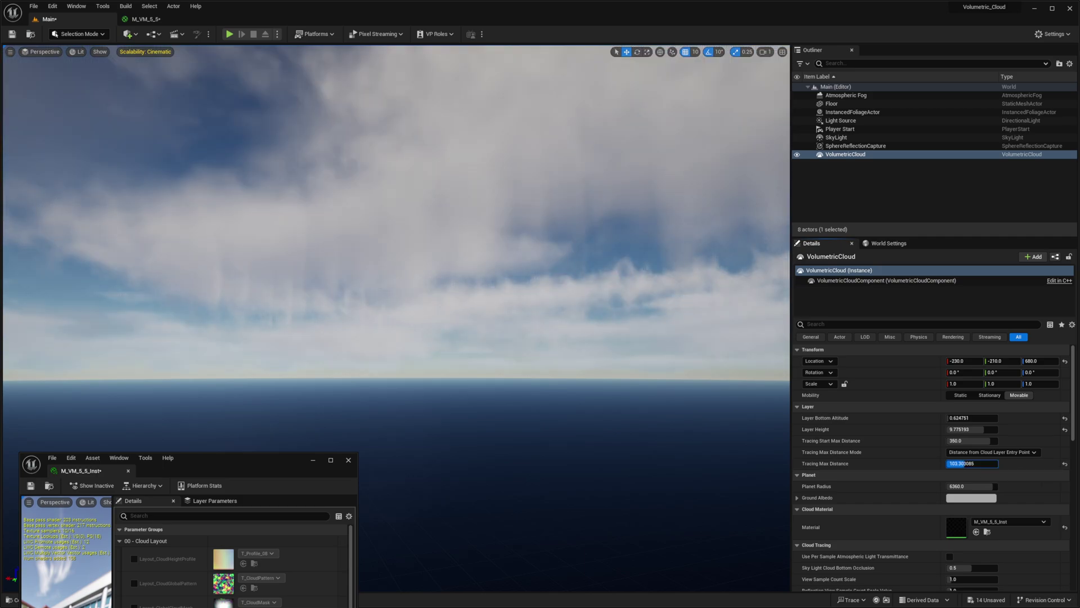
right_click_drag(487, 314, 361, 298)
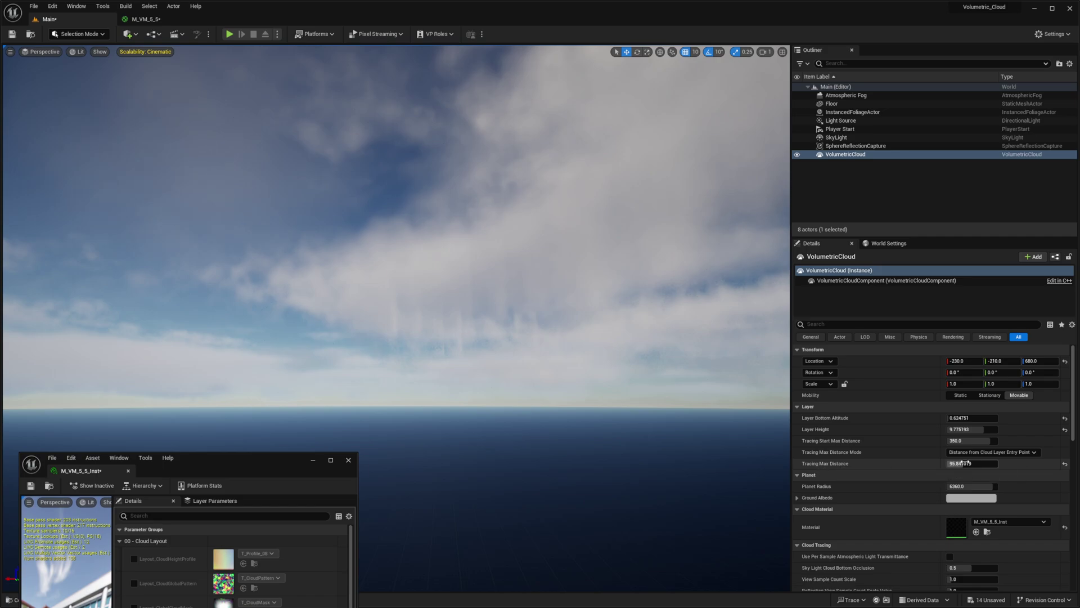
right_click_drag(439, 347, 506, 366)
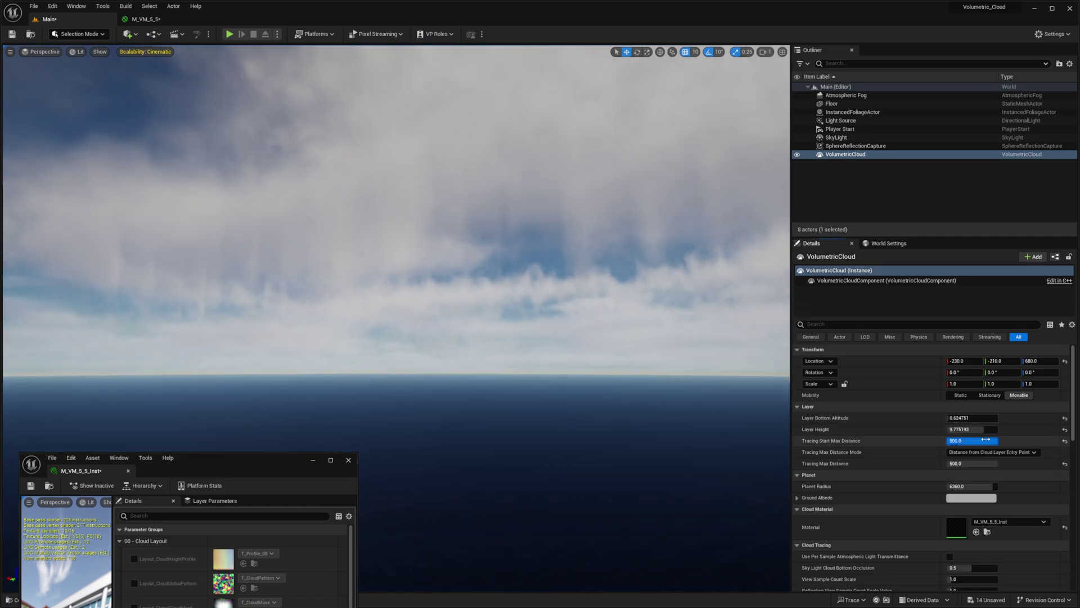
Enable Use Per Sample Atmospheric Light Transmittance, and set Bottom Occlusion to 1, View and Shadow View Sample Count Scale to 8, and Shadow Tracing Distance to 50
scroll(944, 448, "down", 4)
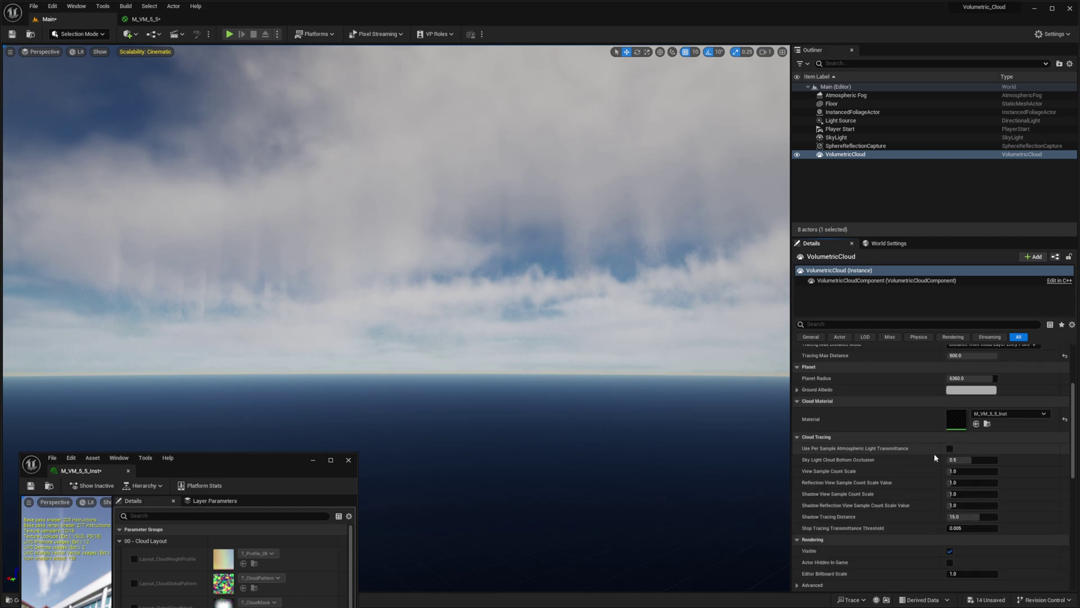
scroll(934, 458, "down", 2)
left_click(950, 407)
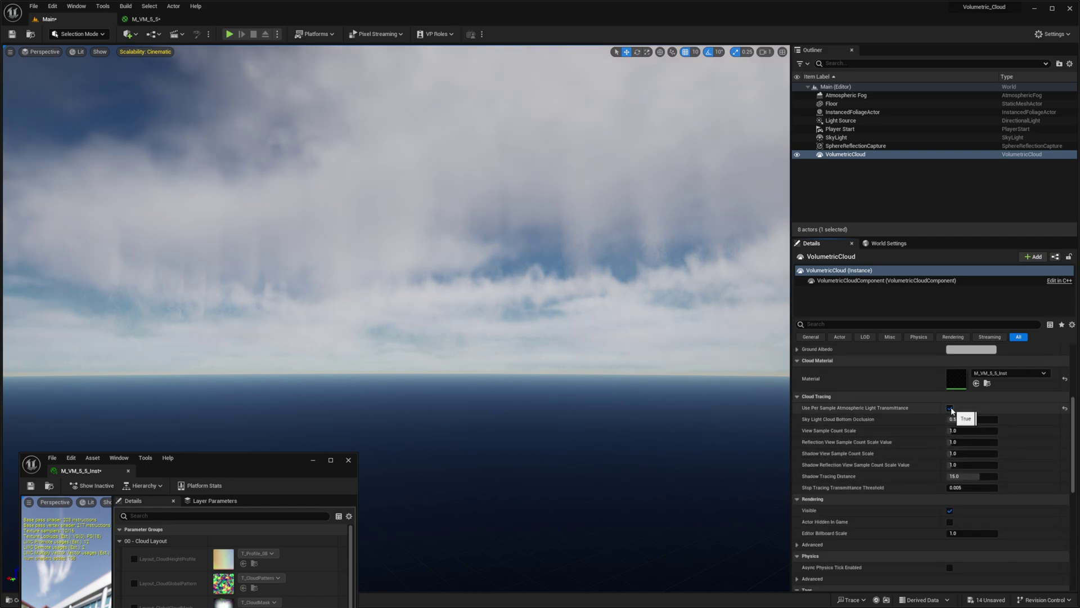
left_click(950, 409)
left_click(951, 409)
right_click_drag(569, 336, 596, 281)
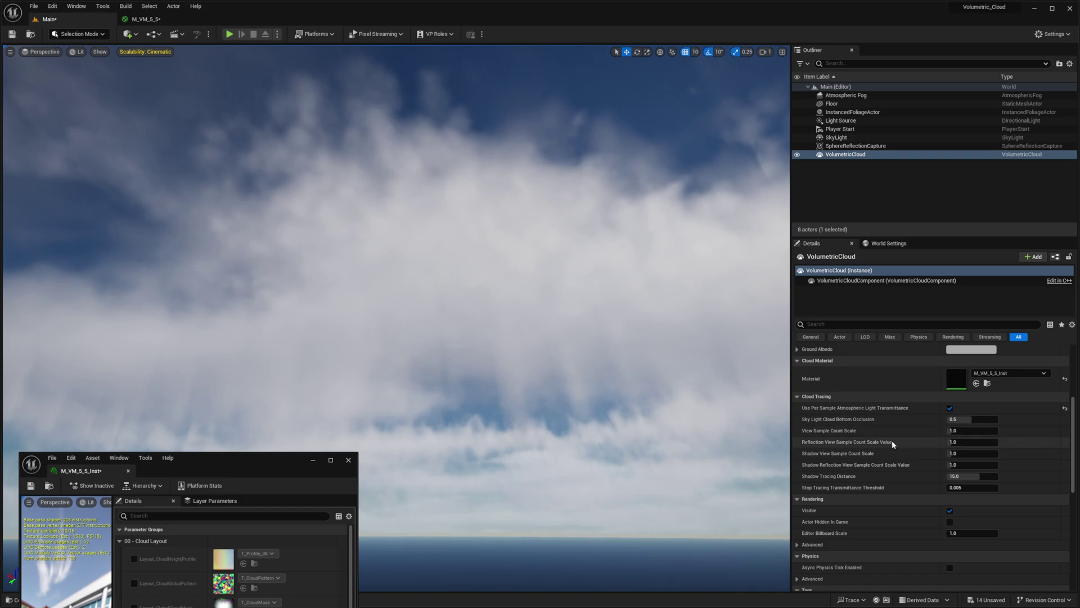
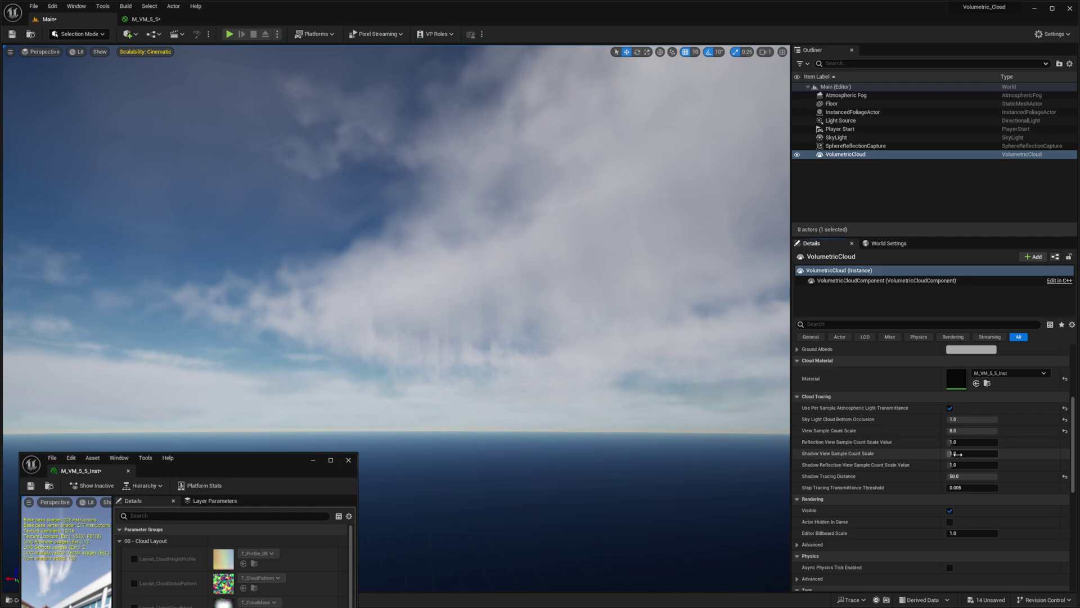
right_click_drag(396, 281, 281, 318)
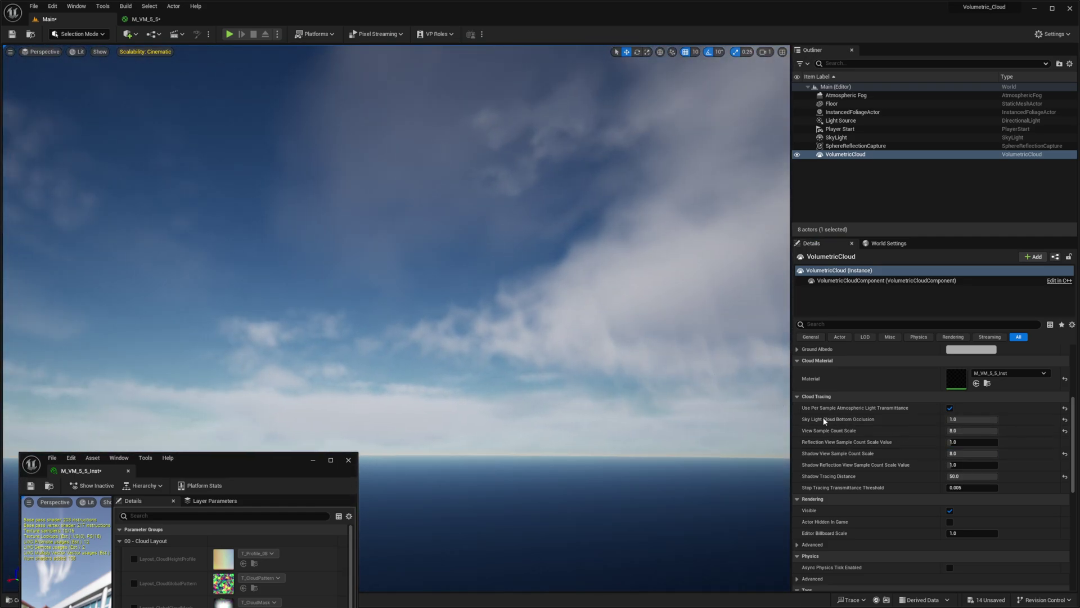
Bring back the material instance window and set Layout_CloudGlobalScale to about 542.44 and Cloud_GlobalCoverage to about -0.648
scroll(899, 461, "up", 5)
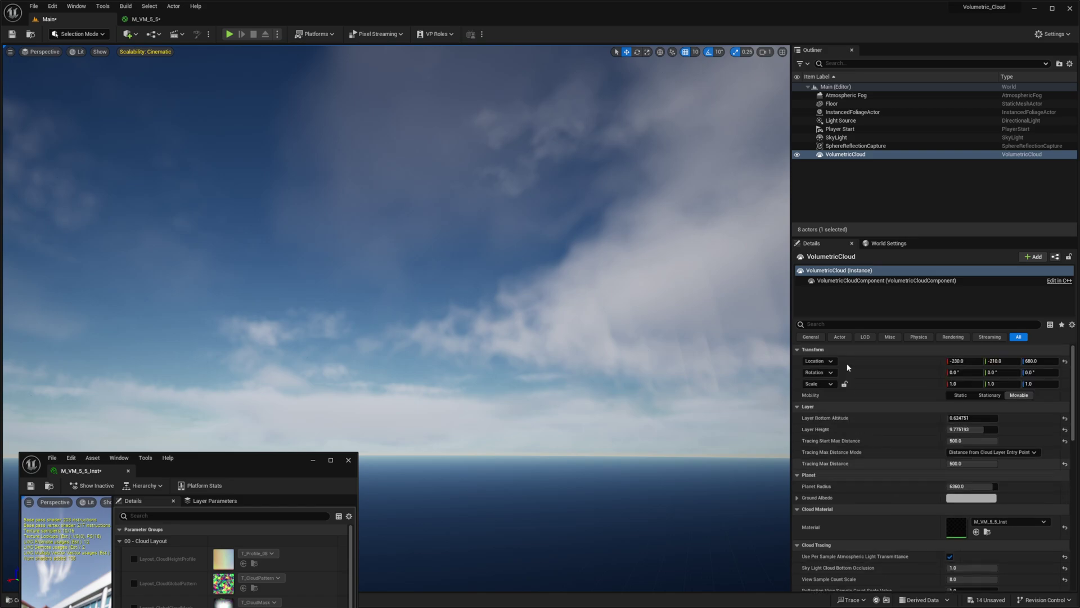
left_click_drag(233, 459, 720, 218)
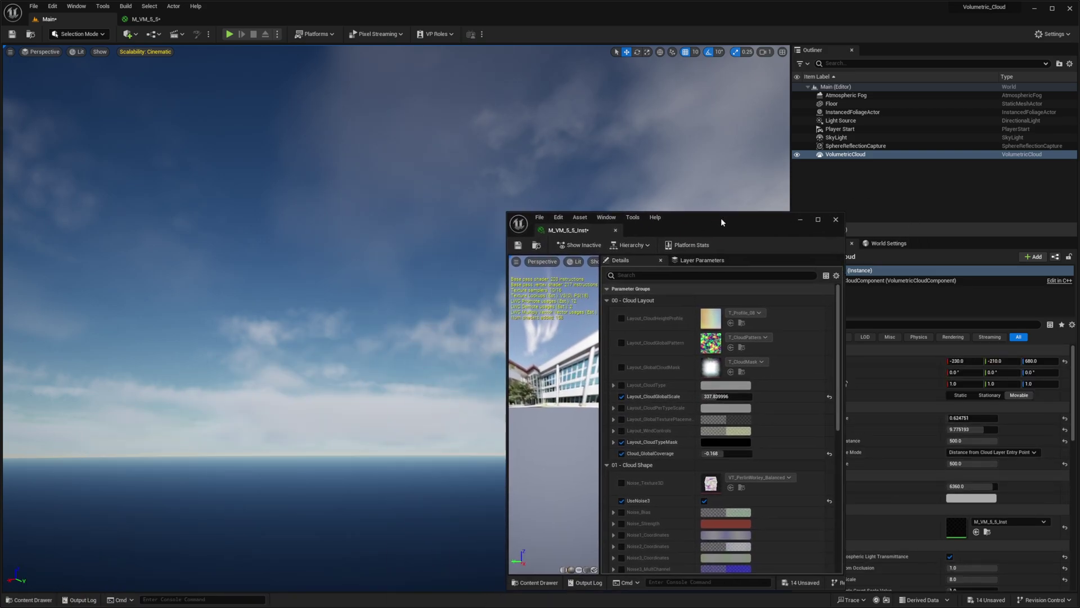
scroll(675, 432, "down", 3)
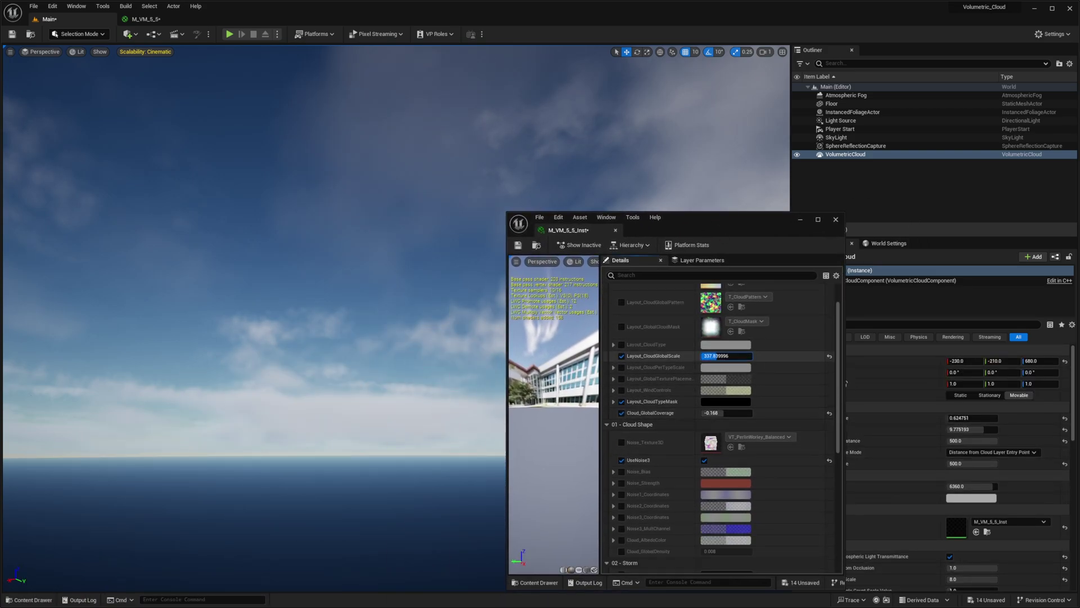
left_click_drag(716, 356, 819, 356)
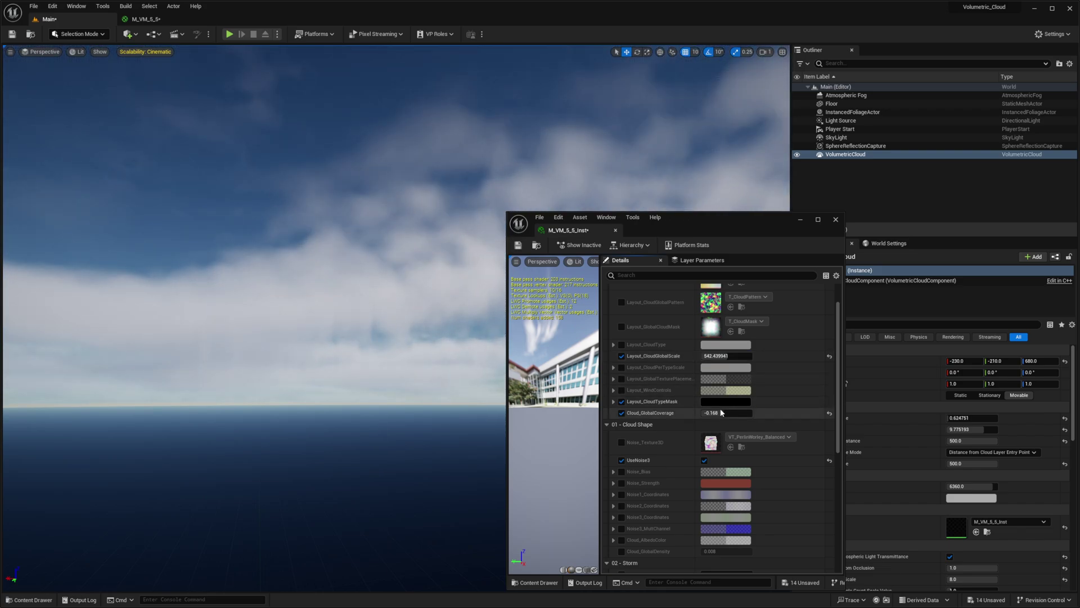
mouse_move(722, 413)
left_mouse_down()
mouse_move(748, 412)
mouse_move(700, 413)
left_mouse_up()
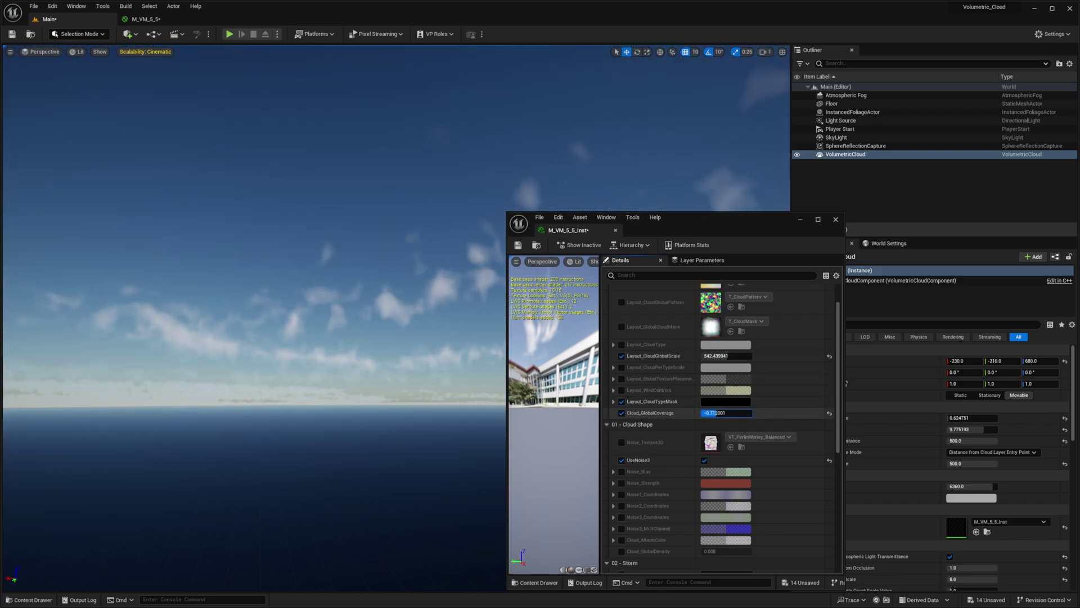
Set StormClouds to 0.048 in the material instance's Storm group
scroll(711, 434, "down", 2)
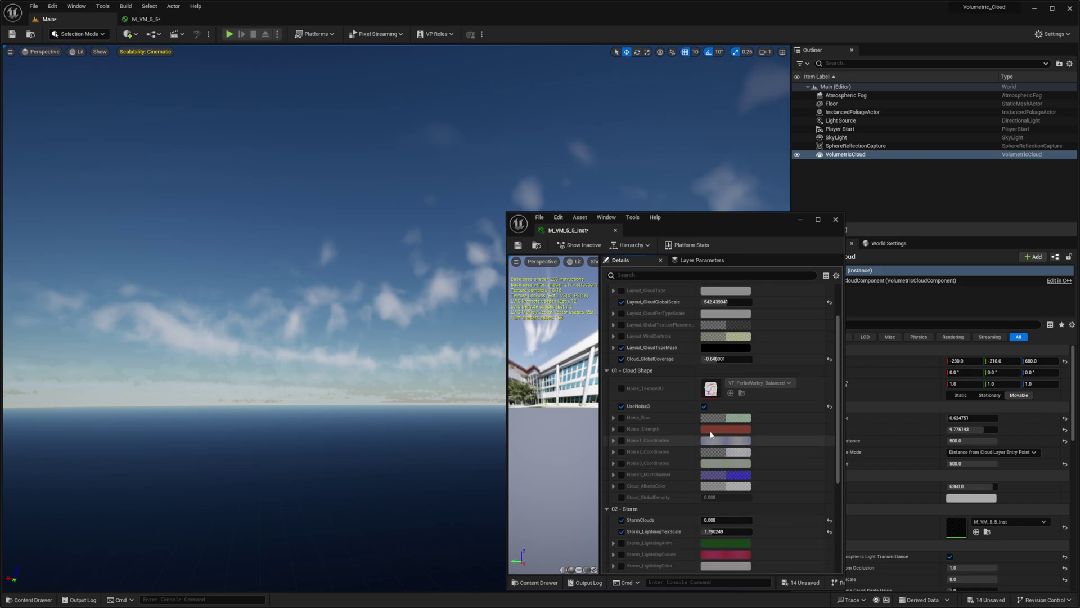
left_click(713, 525)
type("0.04")
key("Return")
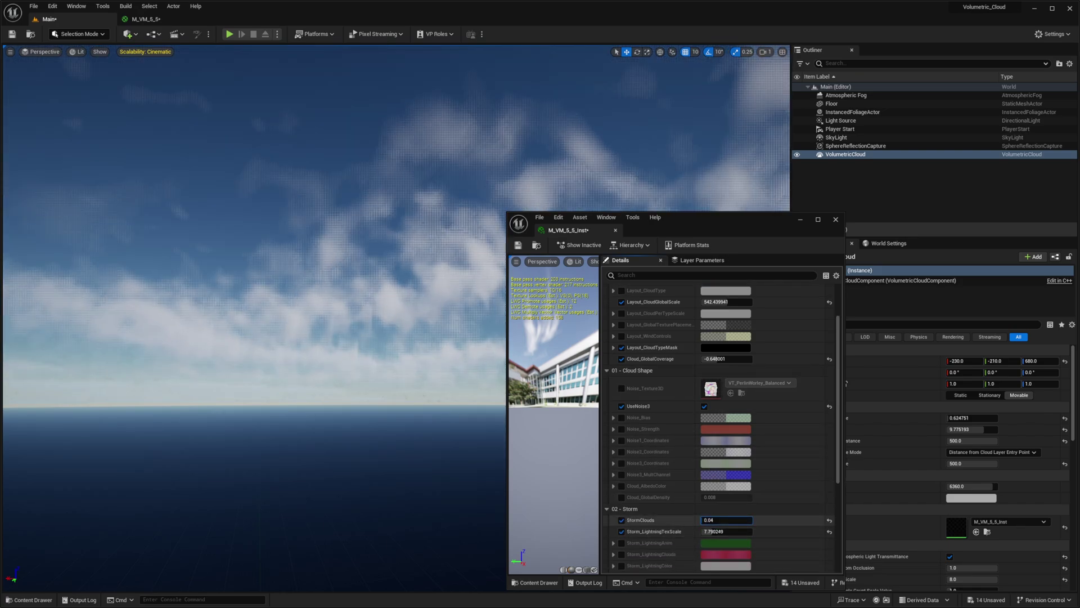
type("8")
key("Return")
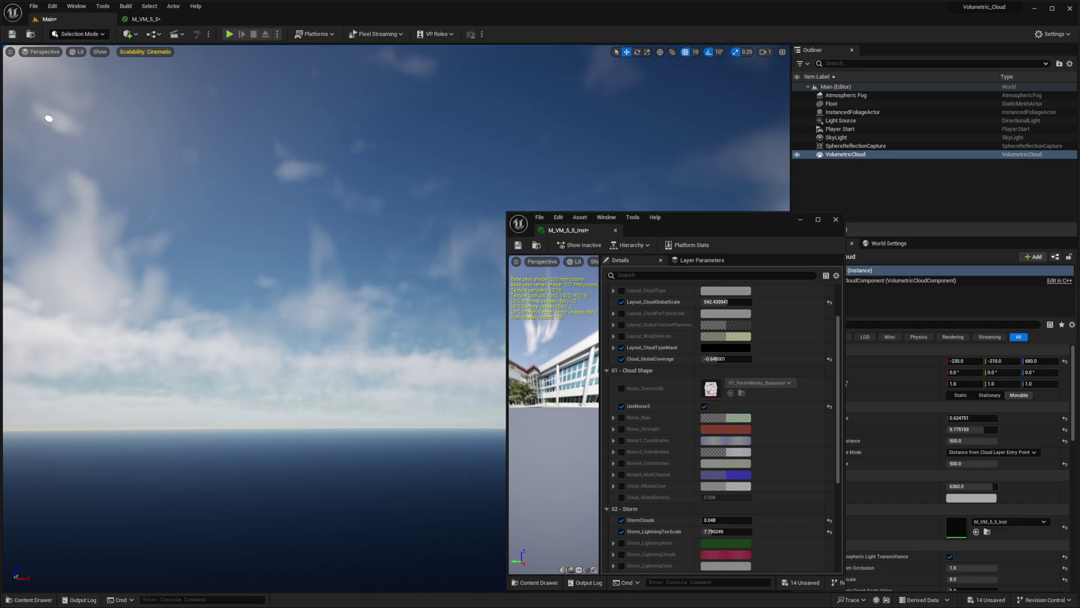
Face the clouds near the sun and rotate the directional light down to the horizon for sunset lighting
right_click_drag(278, 370, 186, 321)
right_click_drag(296, 309, 234, 341)
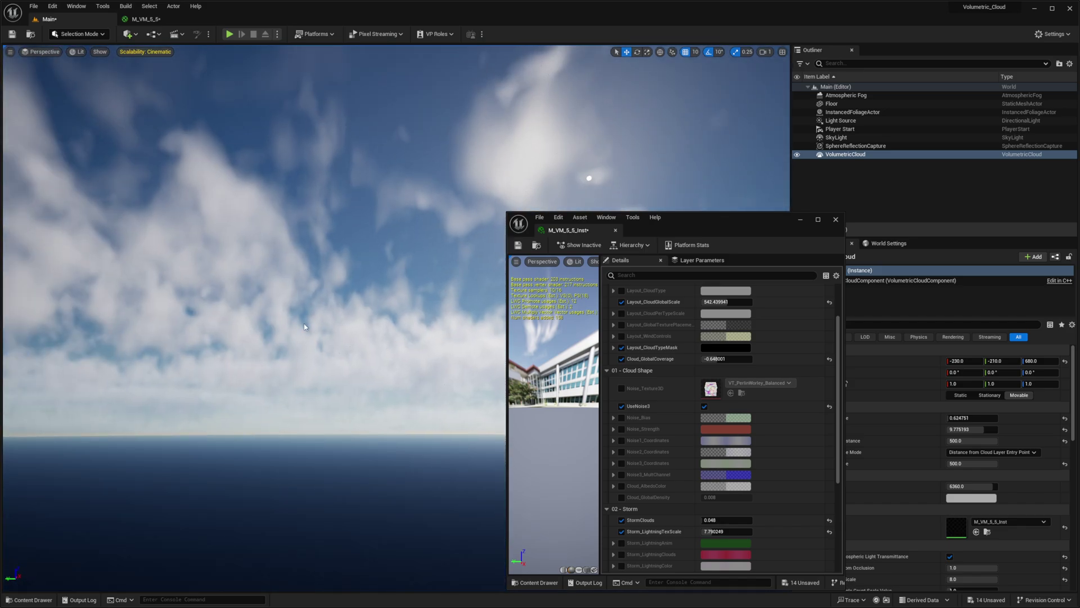
key("ctrl+l")
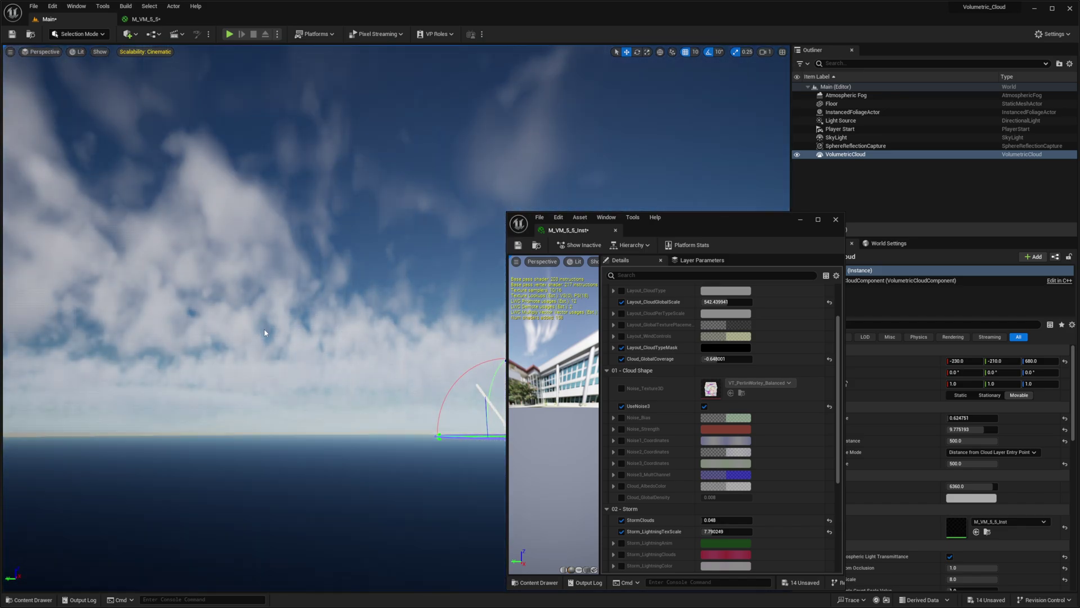
key("ctrl+l")
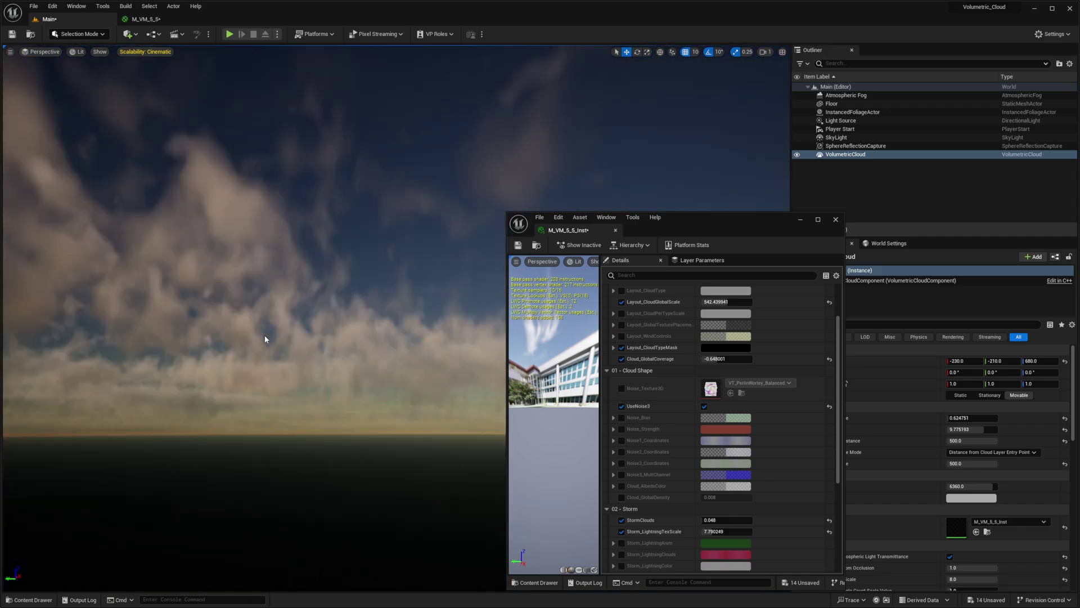
key("ctrl+l")
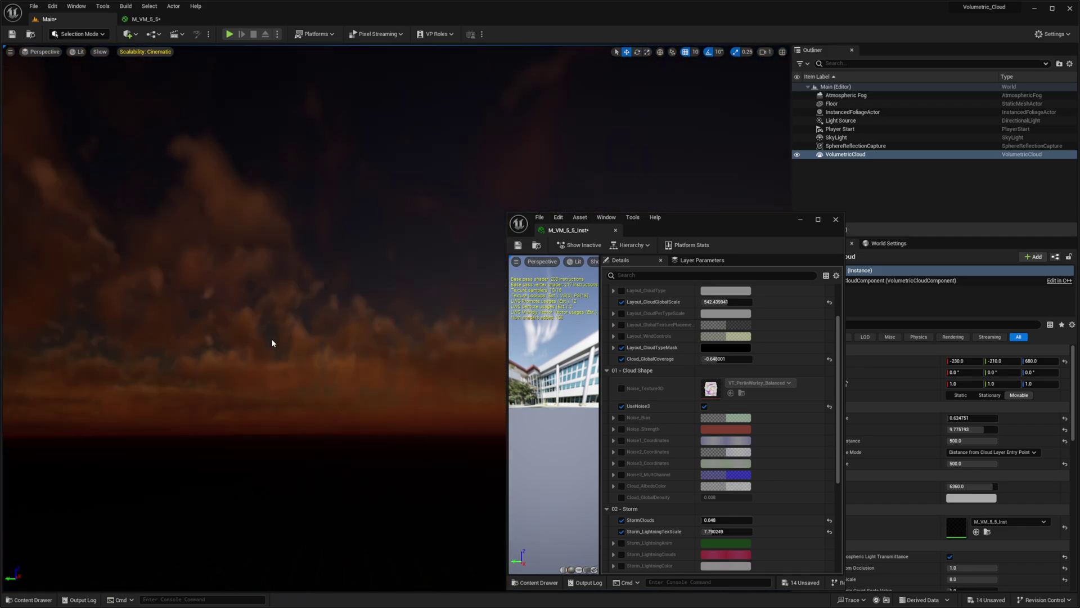
key("ctrl+l")
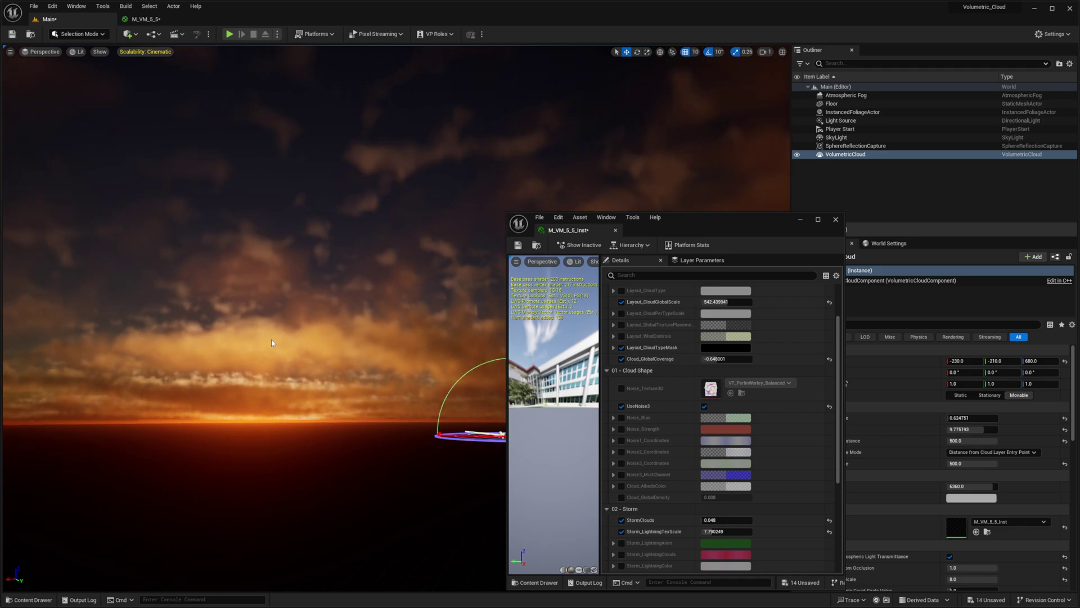
Rotate the directional light up from the horizon to light the clouds with a high daytime sun
key("ctrl+l")
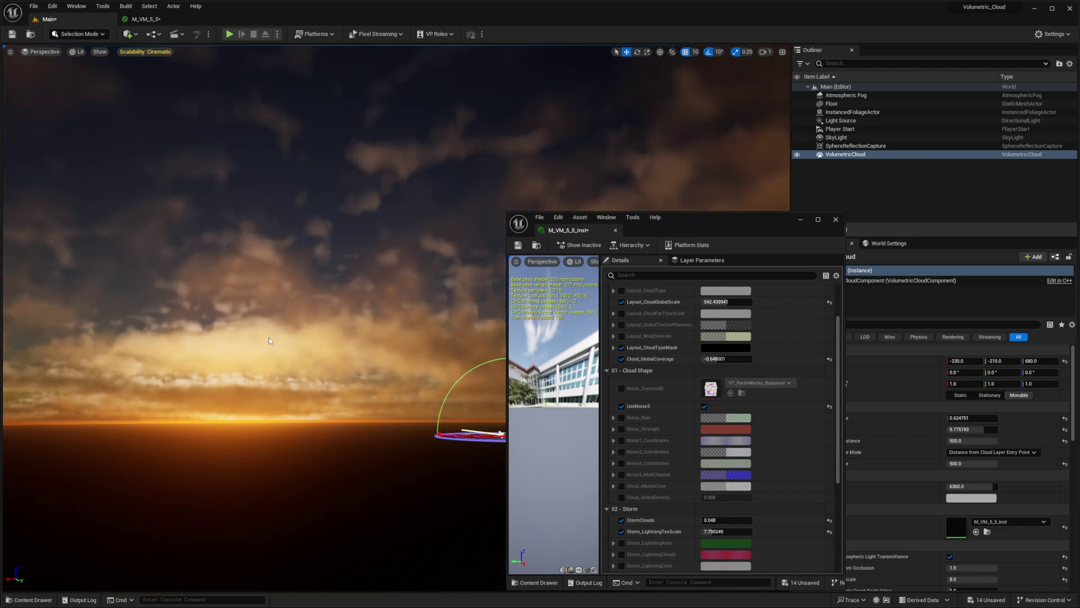
key("ctrl+l")
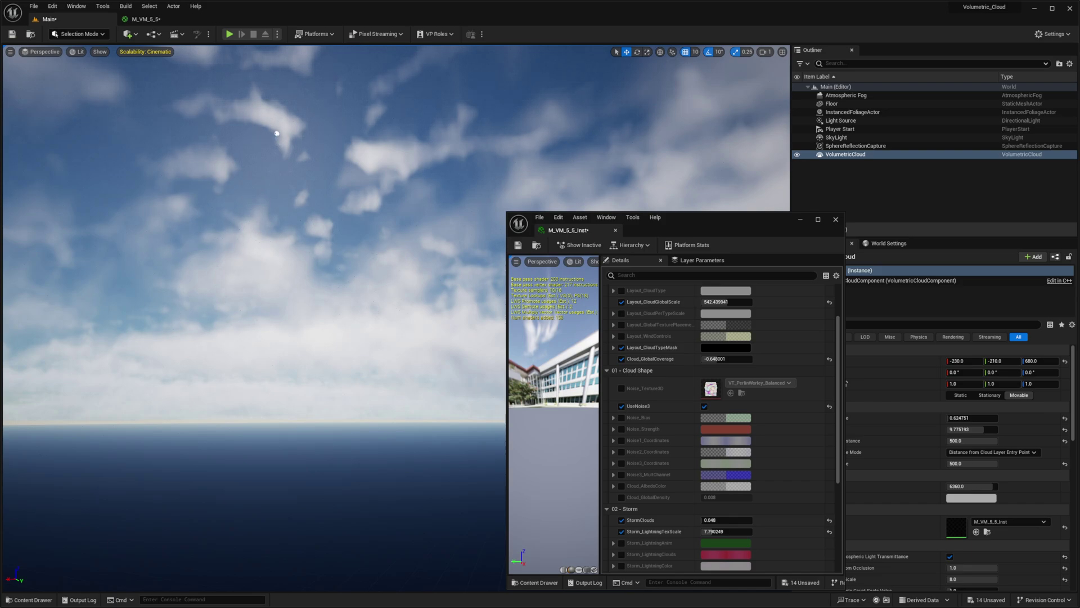
right_click_drag(271, 313, 283, 284)
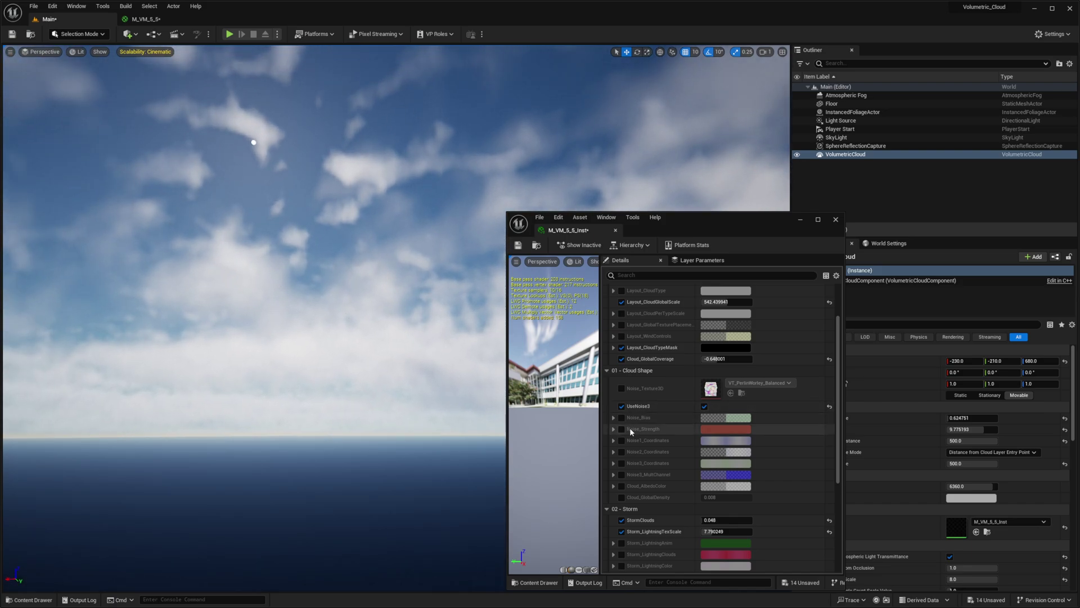
Disable UseNoise3, shift the sun slightly, and raise StormClouds to 0.312 in the material instance
left_click(705, 407)
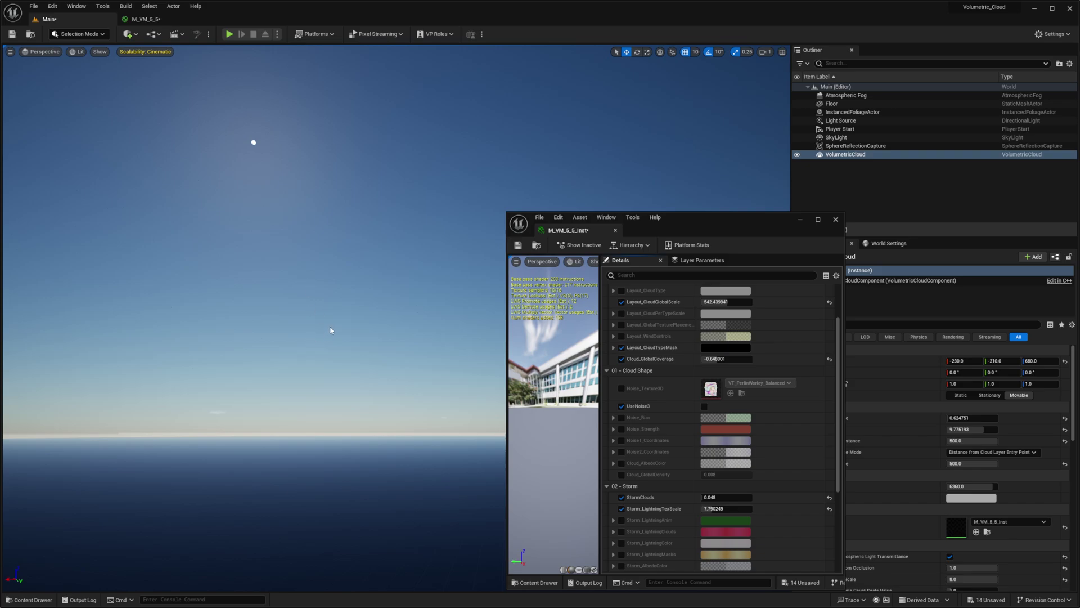
key("ctrl+l")
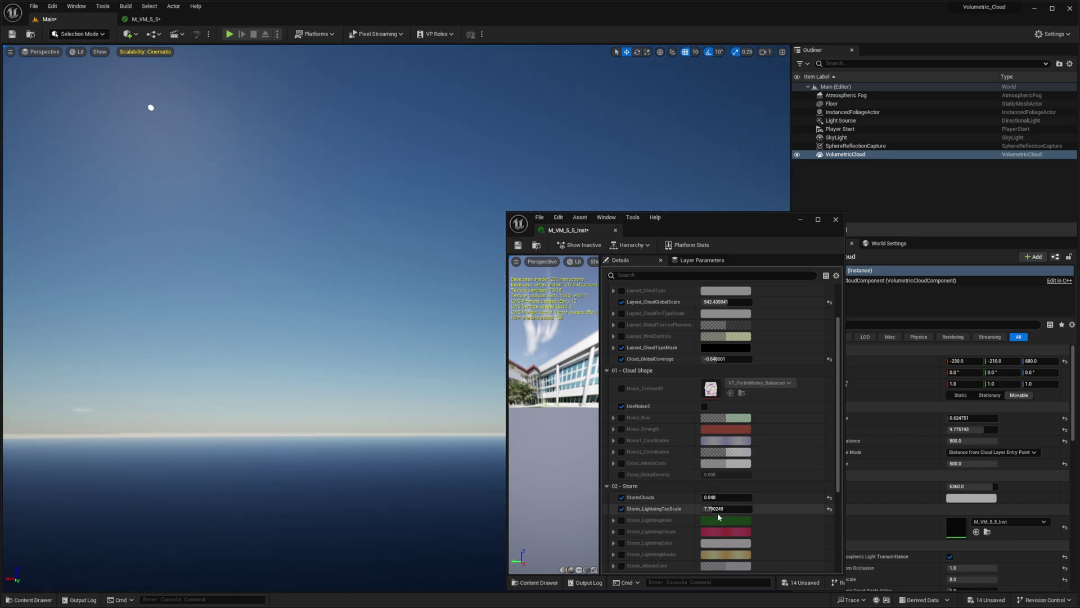
left_click_drag(704, 497, 717, 496)
right_click_drag(361, 253, 118, 281)
right_click_drag(335, 406, 472, 388)
scroll(720, 405, "up", 2)
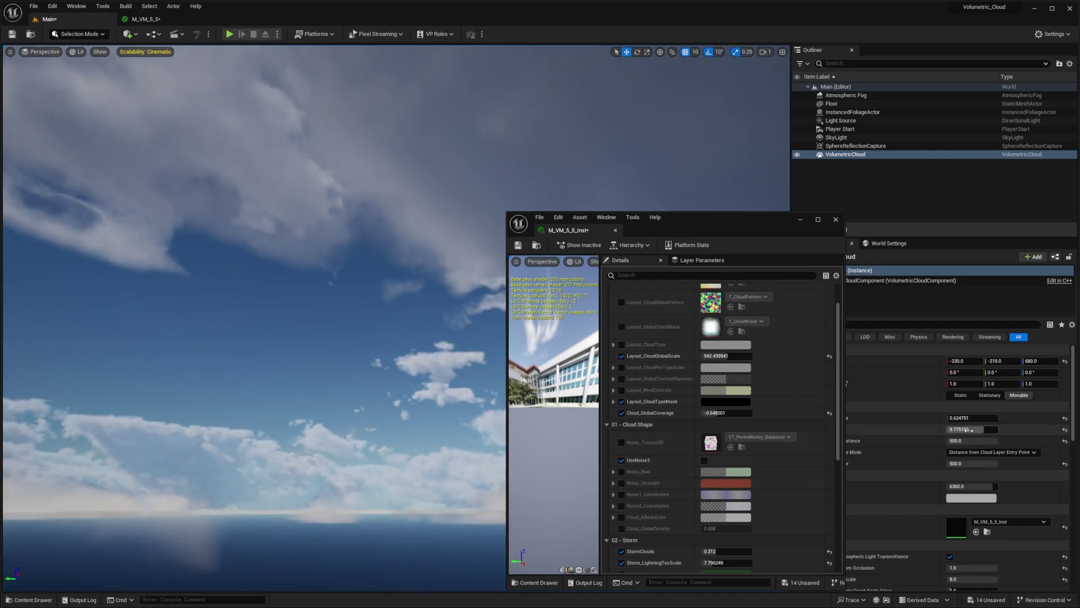
Set the VolumetricCloud's Layer Height to about 13.83 and Layer Bottom Altitude to about 6.82
left_click_drag(970, 431, 977, 428)
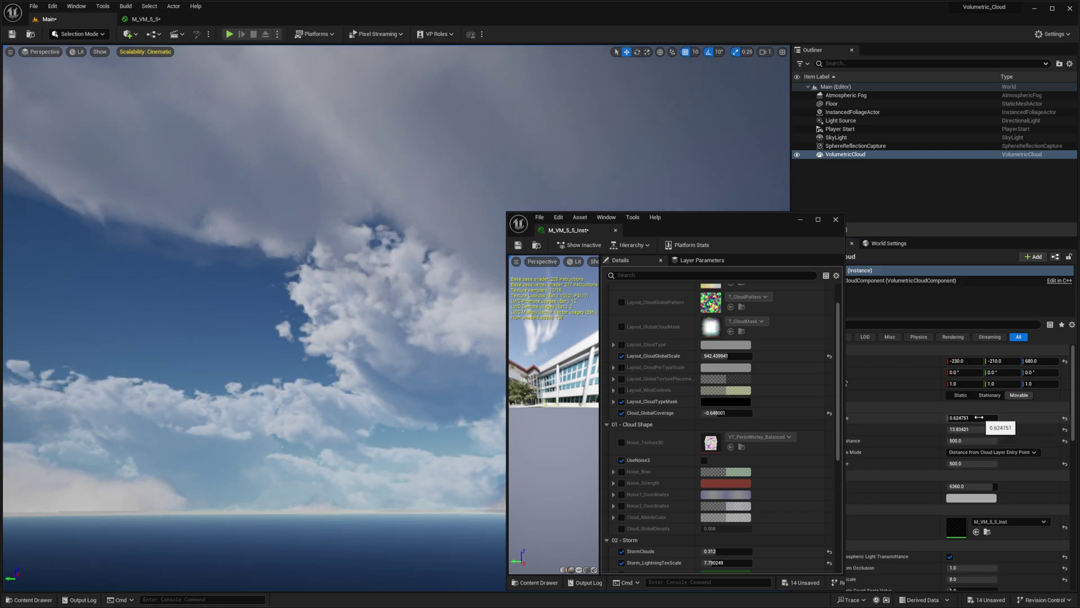
left_click_drag(970, 417, 1018, 417)
right_click_drag(339, 301, 360, 332)
Move the material instance window off the main editor and look over the clouds in the full viewport
left_click_drag(701, 228, 778, 191)
right_click_drag(303, 254, 304, 259)
right_click_drag(333, 224, 259, 183)
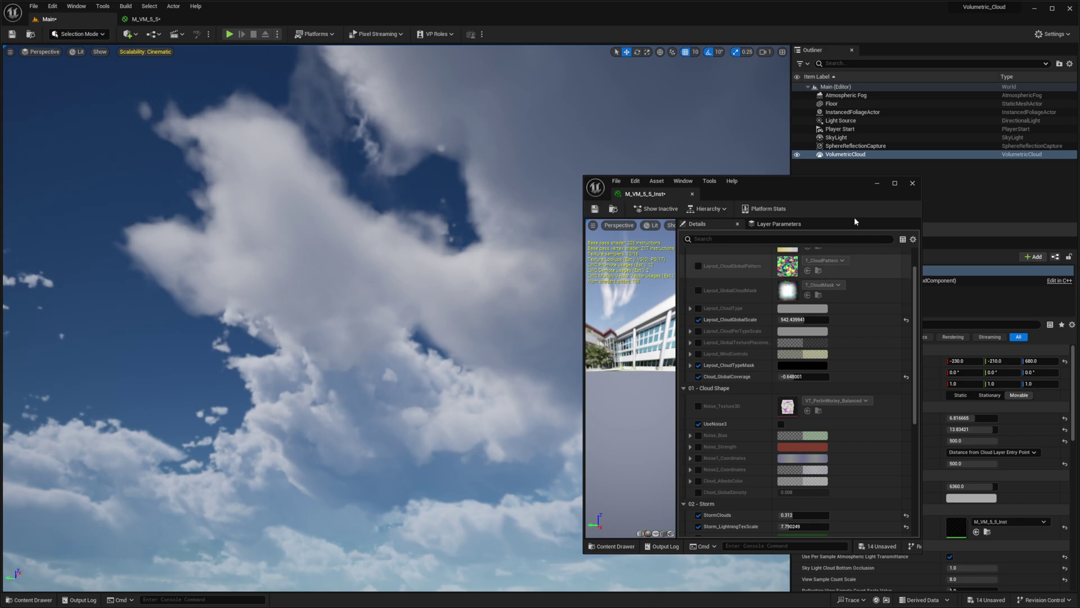
left_click_drag(785, 189, 1079, 194)
right_click_drag(579, 233, 579, 232)
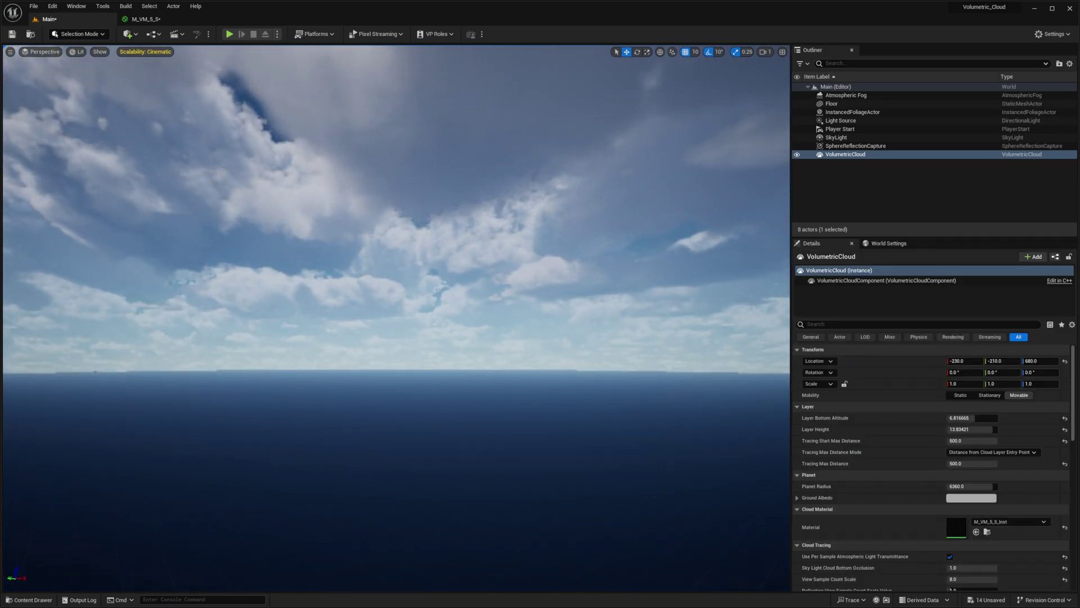
right_click_drag(419, 352, 419, 352)
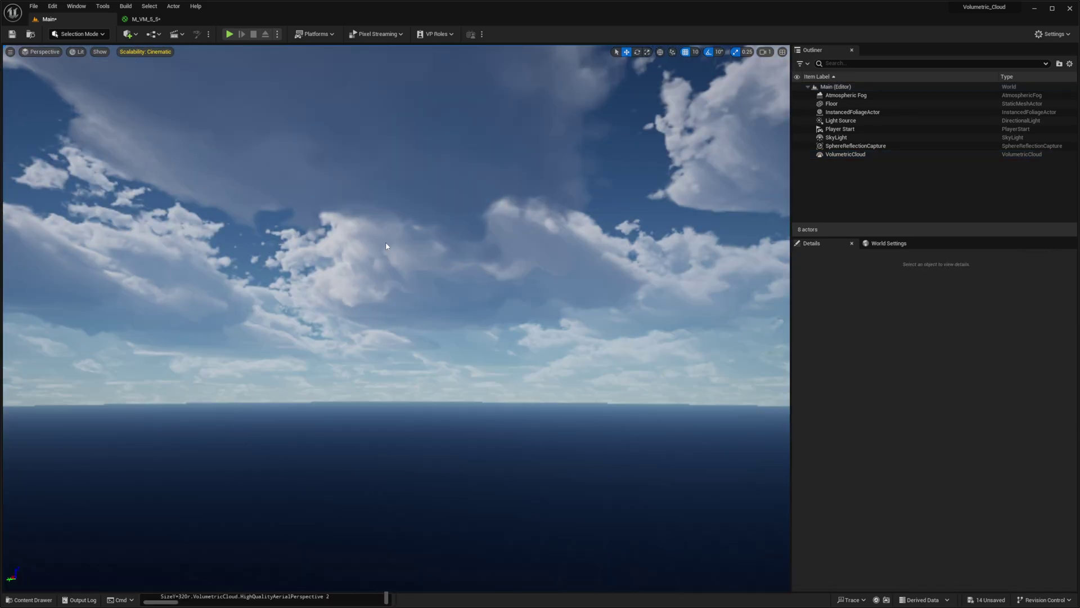
right_click_drag(386, 246, 376, 237)
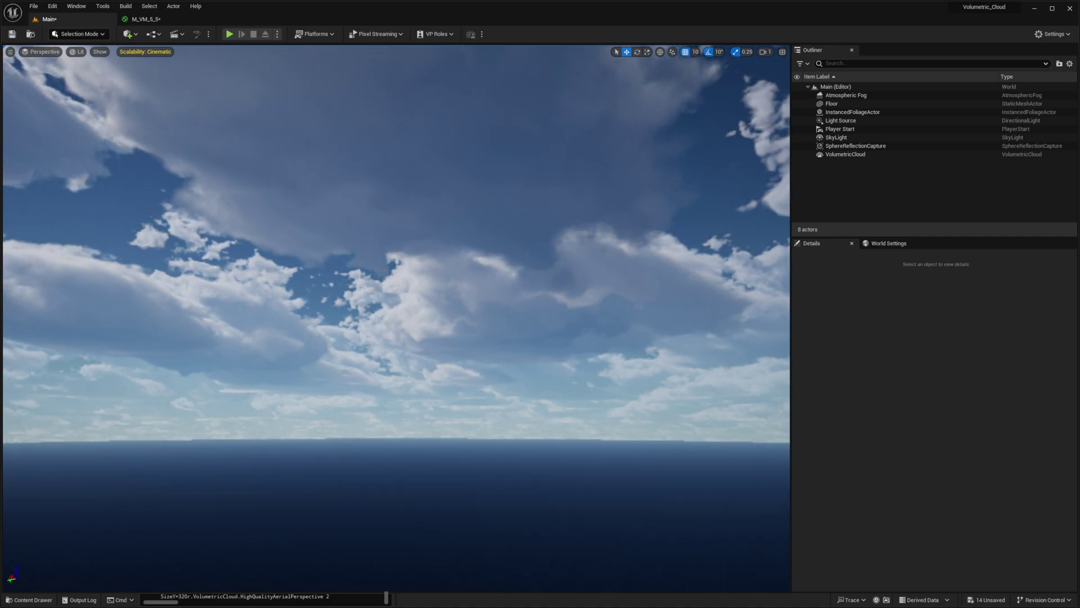
Clear the console input, run r.VolumetricCloud.HighQualityAerialPerspective 2, and look along the horizon
right_click_drag(350, 533, 350, 533)
left_click(351, 597)
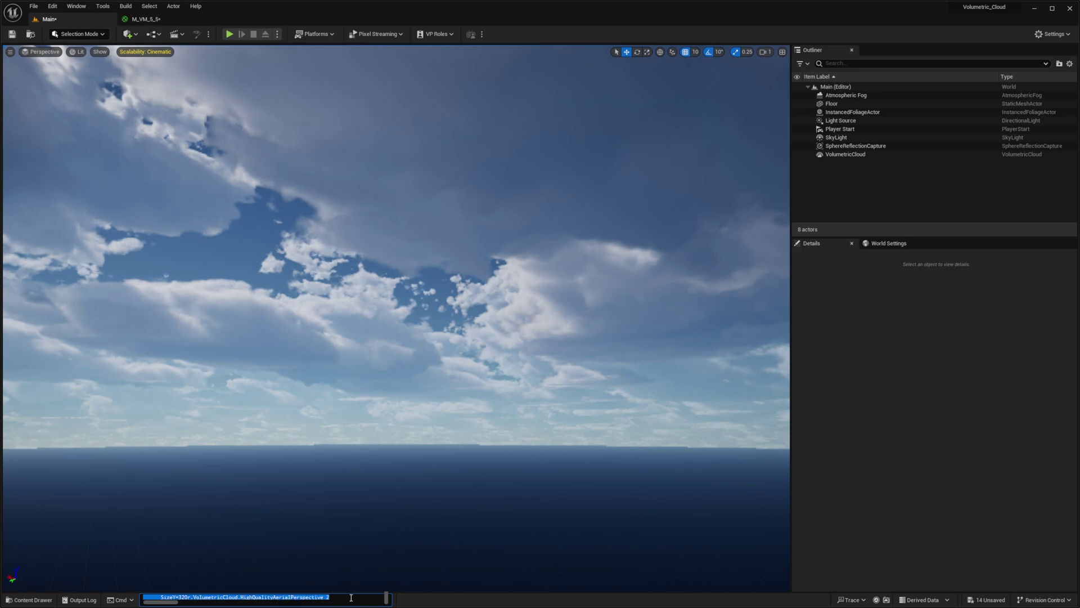
key("BackSpace")
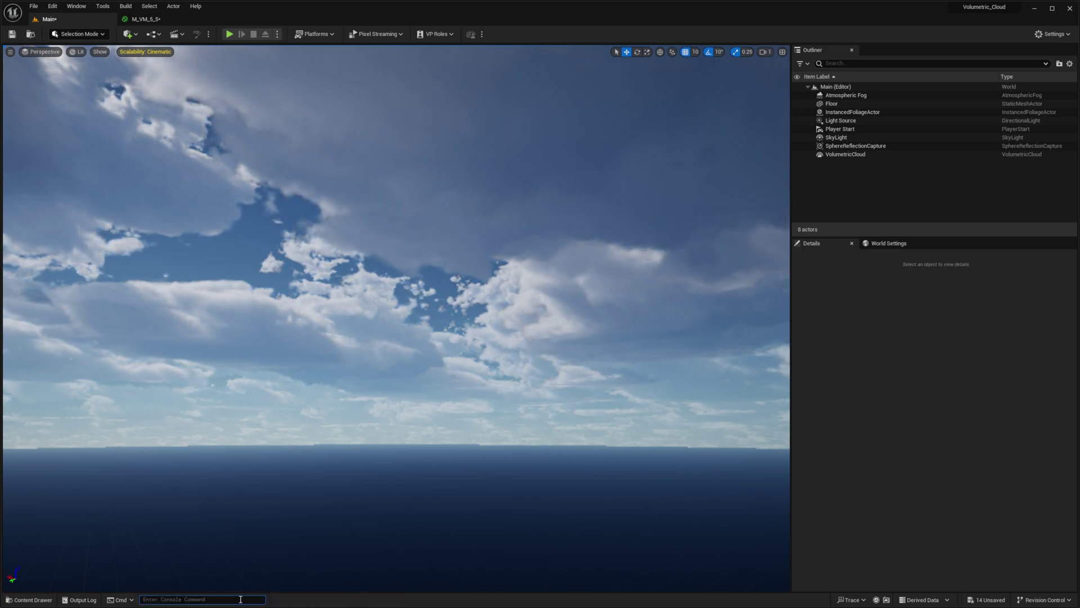
type("r.VolumetricCloud.HighQualityAerialPerspective 2")
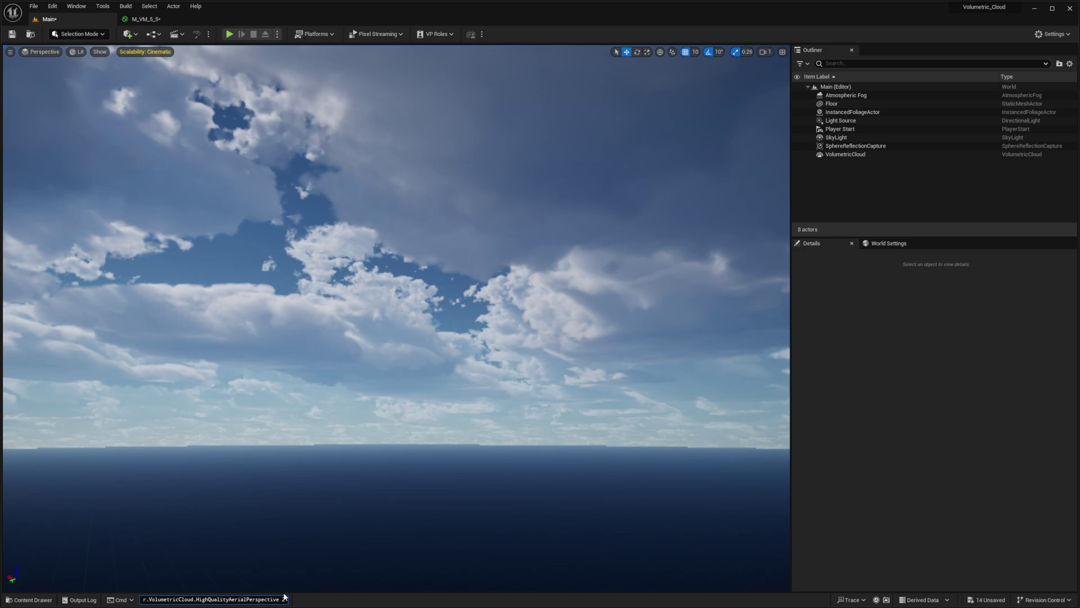
key("Return")
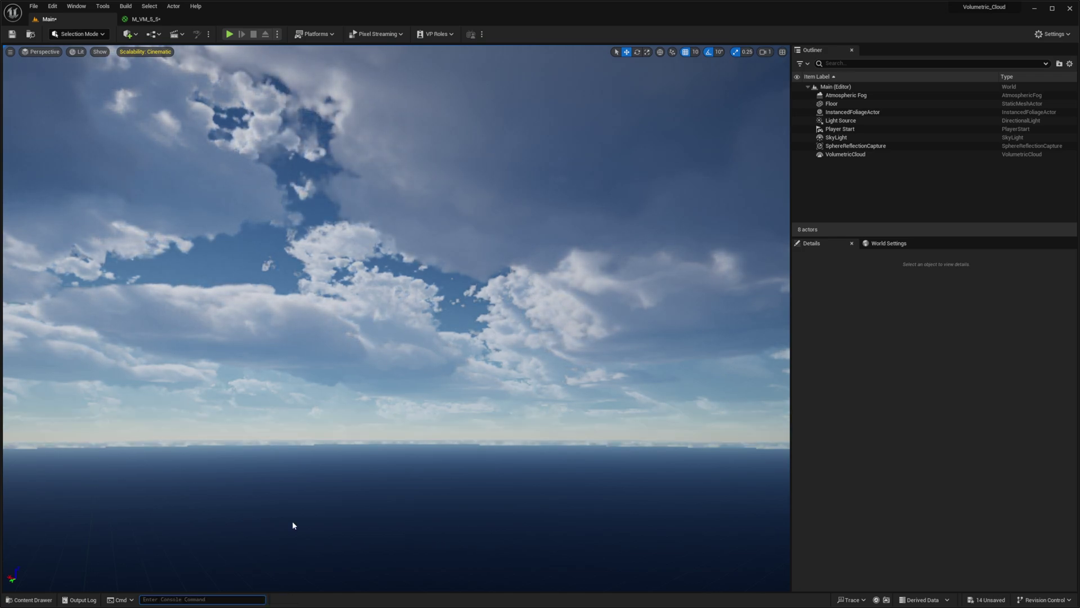
right_click_drag(312, 515, 199, 514)
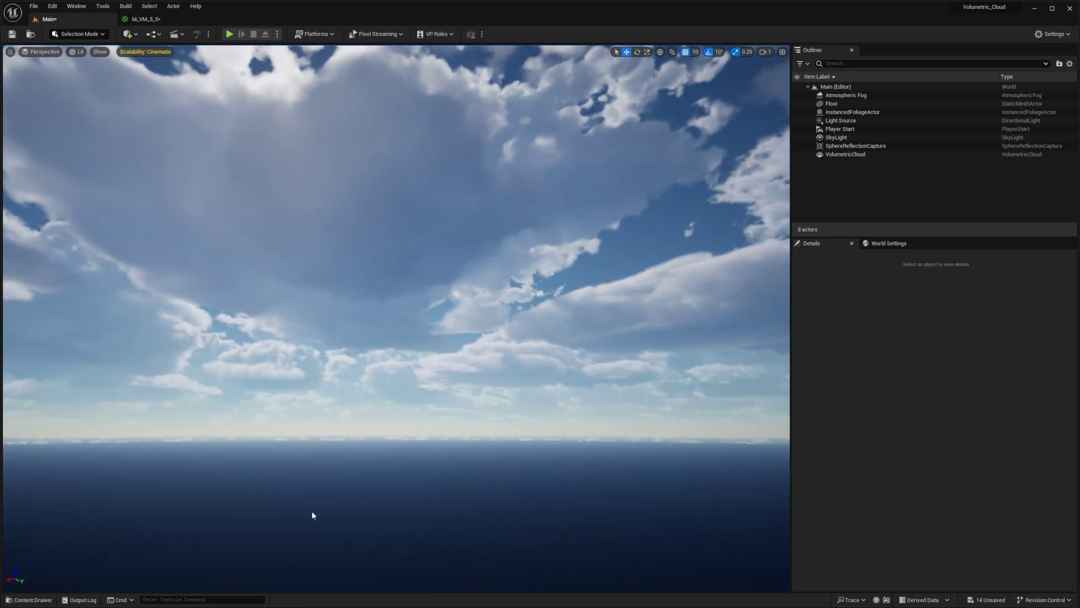
Switch r.VolumetricCloud.HighQualityAerialPerspective to 0 and back to 2 to compare the distant clouds at the horizon
key("grave")
key("Up")
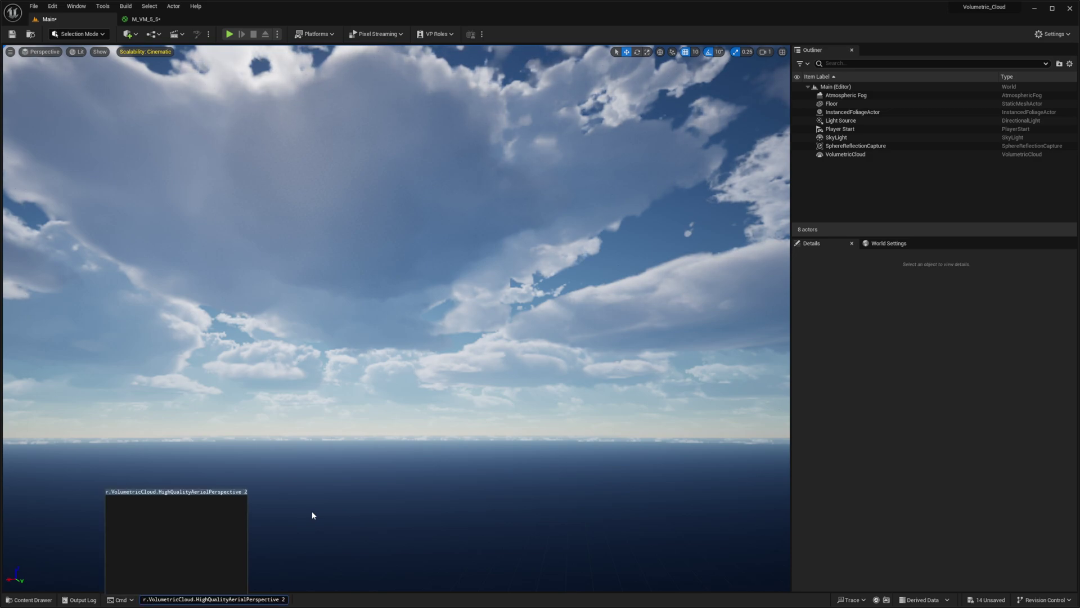
key("BackSpace")
type("0")
key("Return")
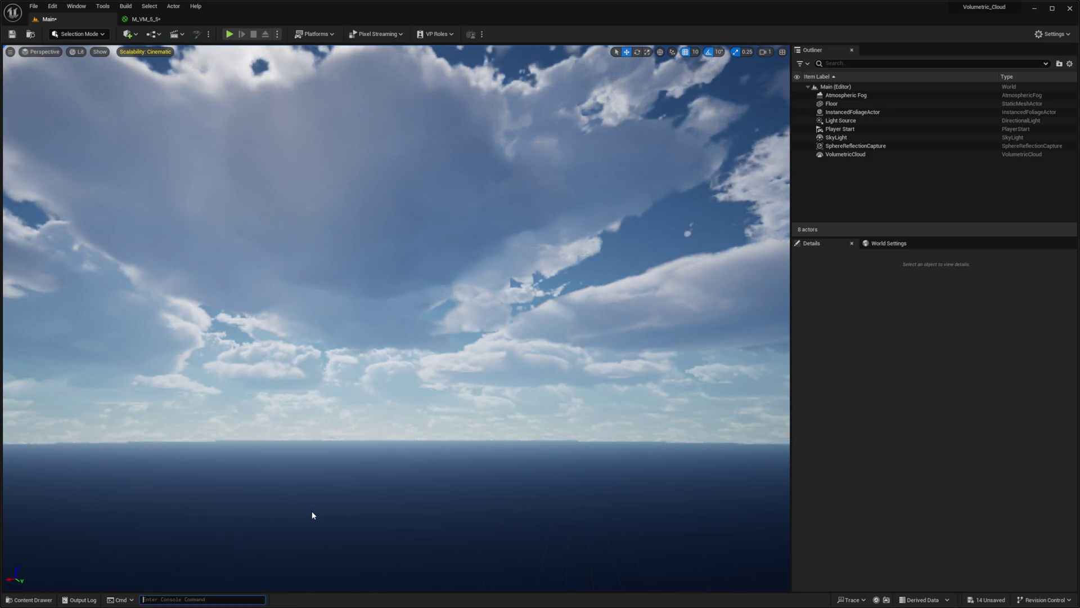
key("Up")
key("BackSpace")
type("1")
key("Return")
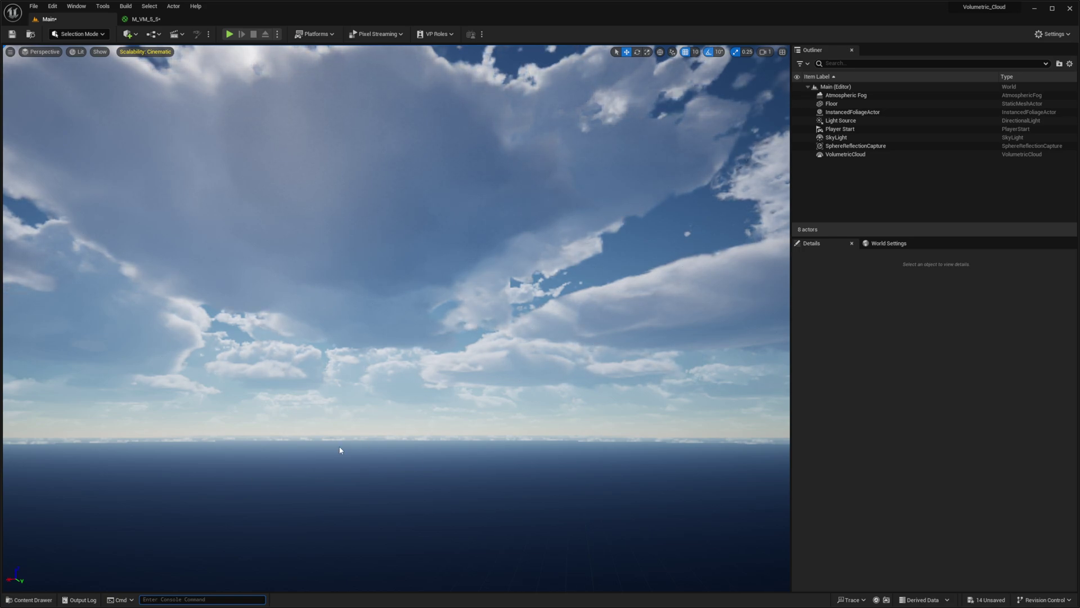
Repeat the horizon comparison by running HighQualityAerialPerspective with 0 and again with 2, and face another part of the sky
key("Up")
key("BackSpace")
type("0")
key("Return")
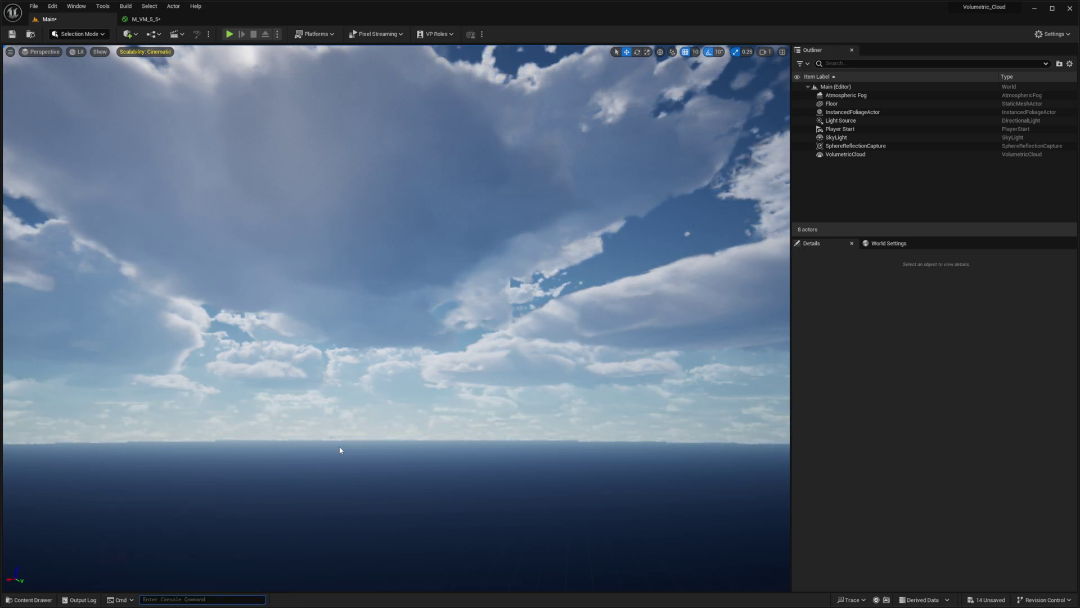
key("Up")
key("BackSpace")
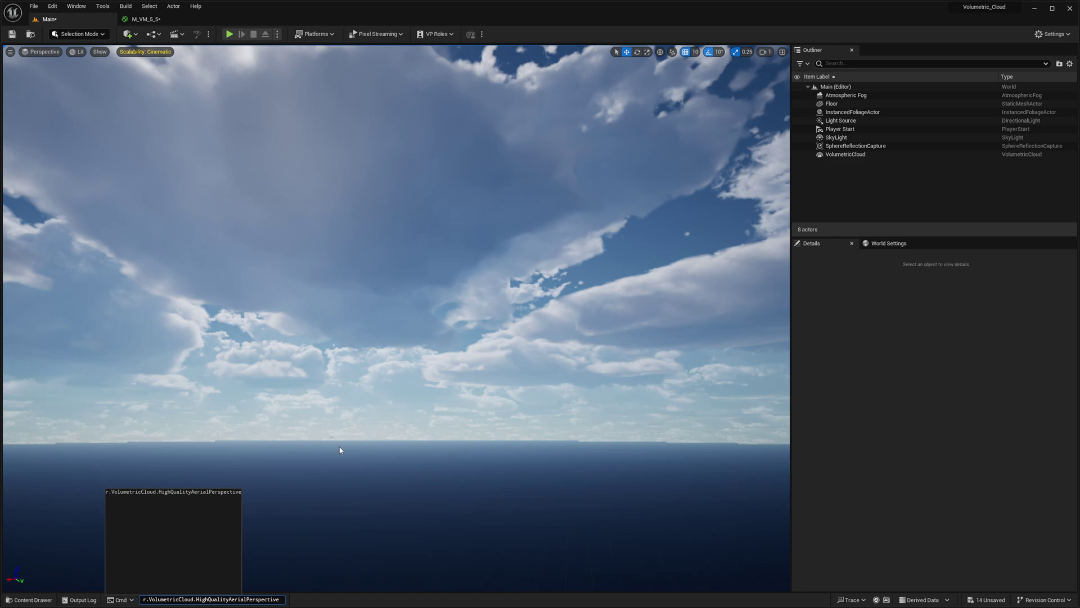
type("1")
key("Return")
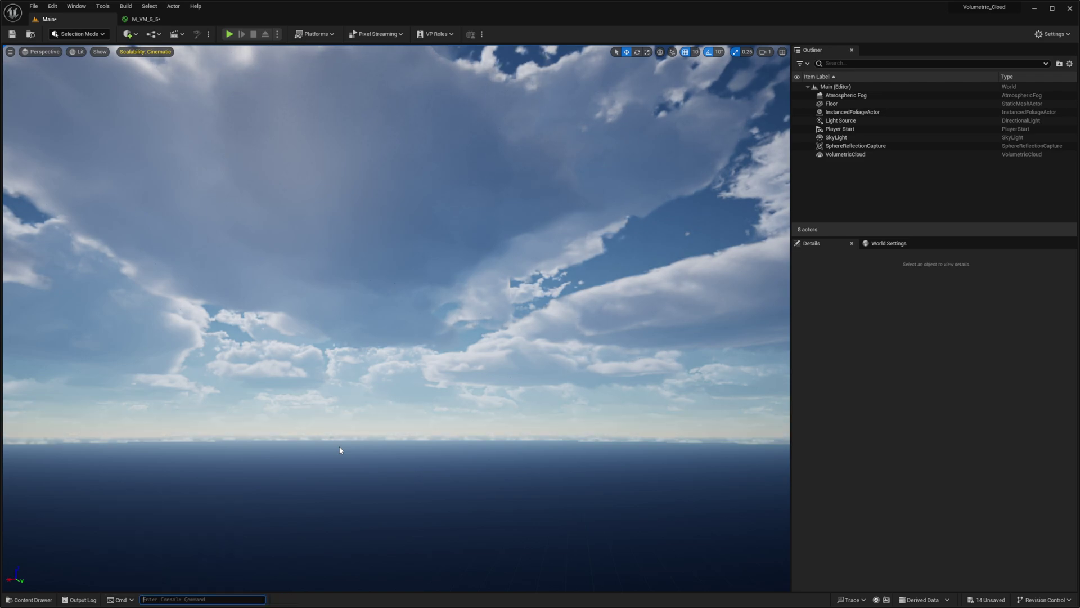
mouse_move(340, 450)
right_mouse_down()
mouse_move(328, 434)
mouse_move(325, 467)
mouse_move(338, 444)
right_mouse_up()
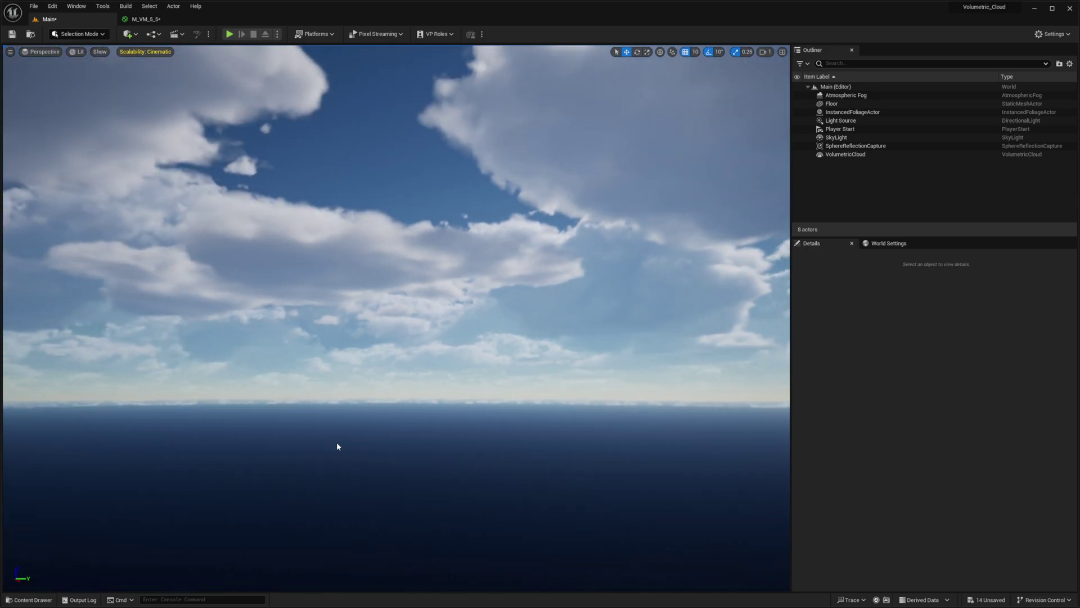
Display the FPS counter in the viewport and look at another section of the clouds
left_click(9, 52)
left_click(47, 90)
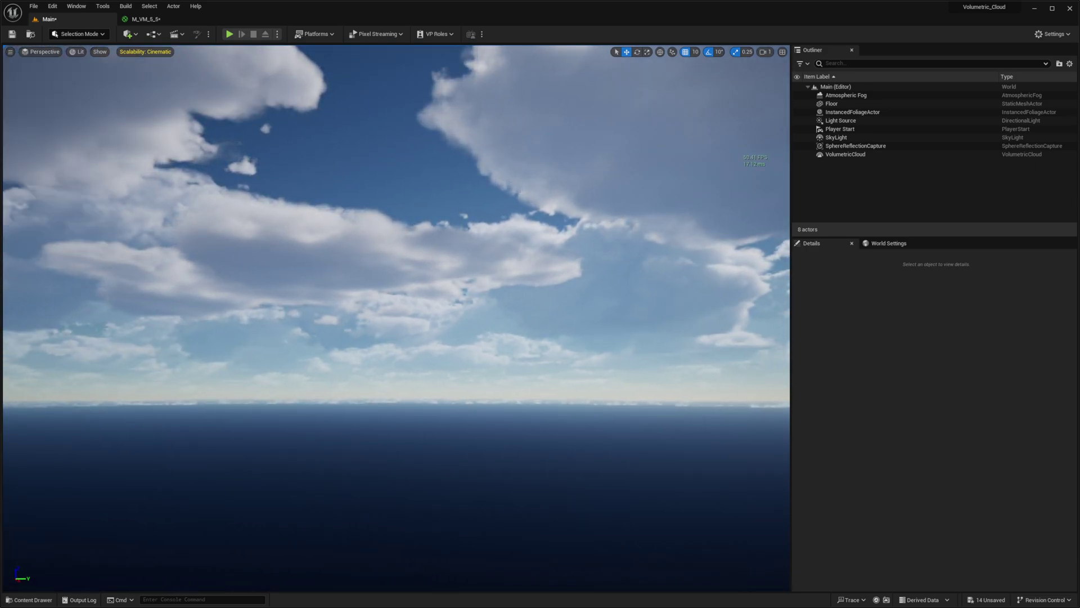
right_click_drag(647, 166, 647, 167)
Compare the frame rate with r.VolumetricCloud.HighQualityAerialPerspective at 0 and restored to 2
key("Up")
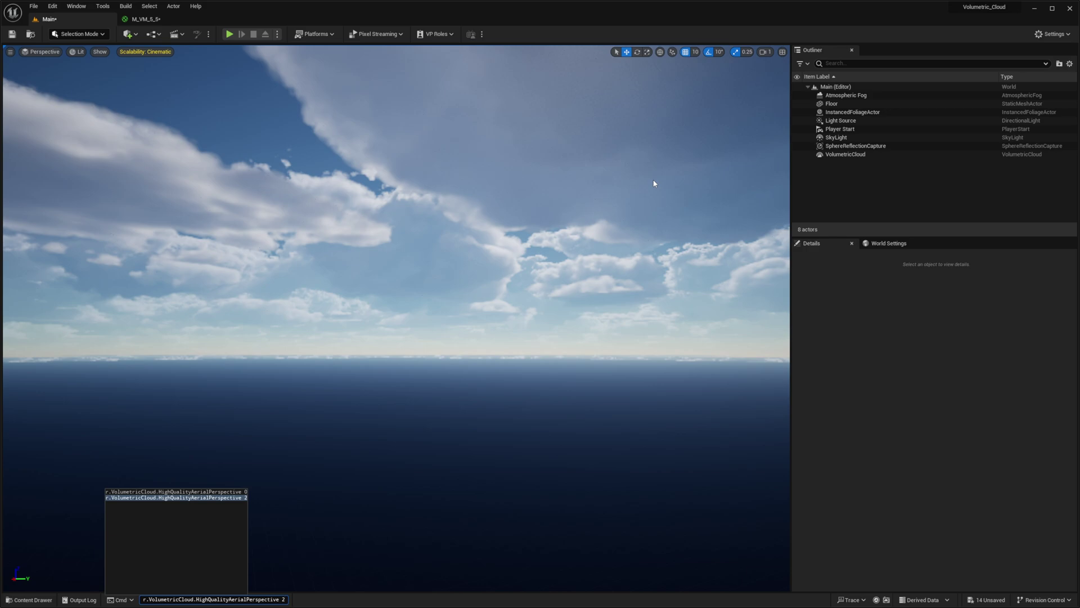
key("BackSpace")
type("09")
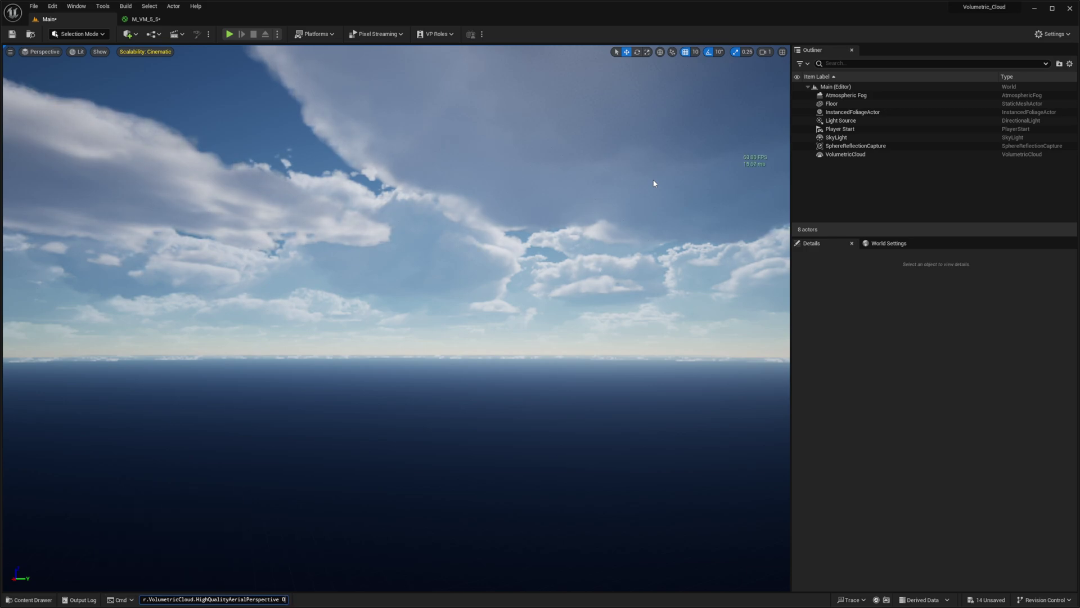
key("Return")
key("Up")
key("BackSpace")
type("1")
key("Return")
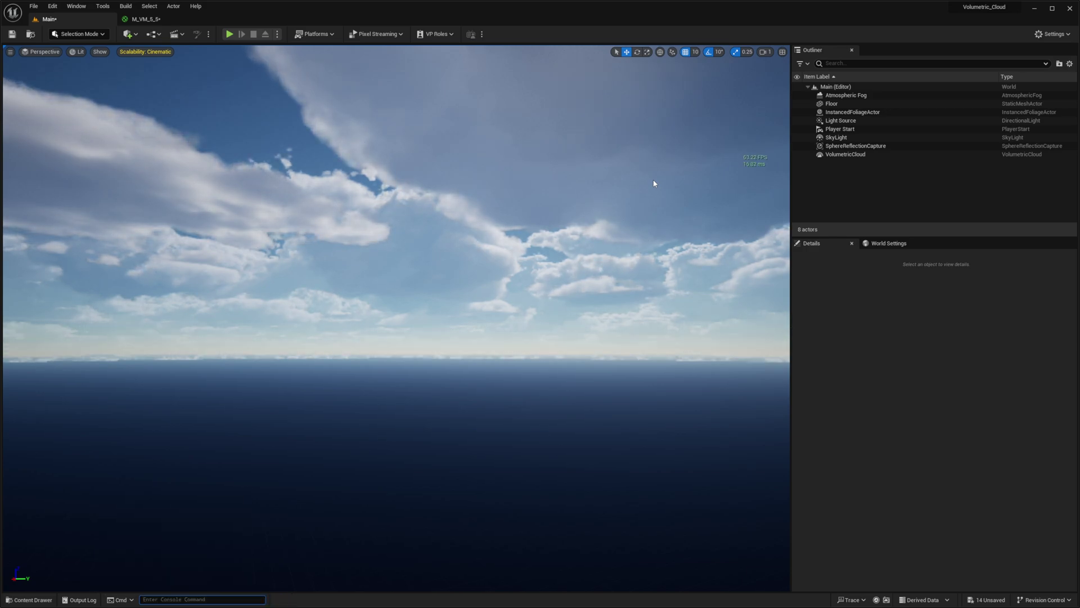
right_click_drag(653, 183, 653, 183)
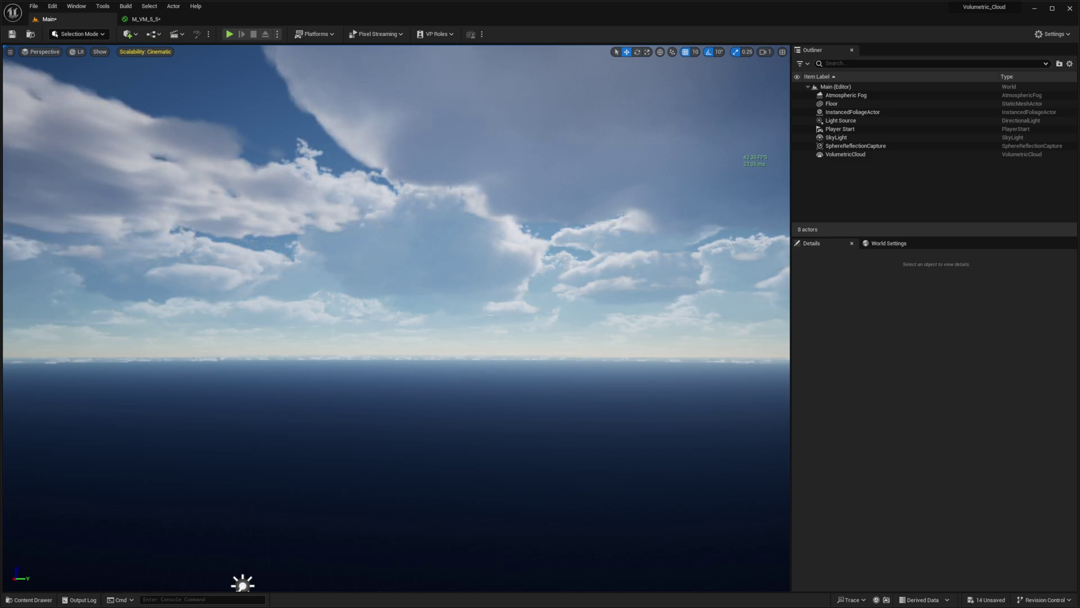
Run r.VolumetricRenderTarget 0 and look around to check cloud quality and frame rate
right_click_drag(240, 589, 240, 589)
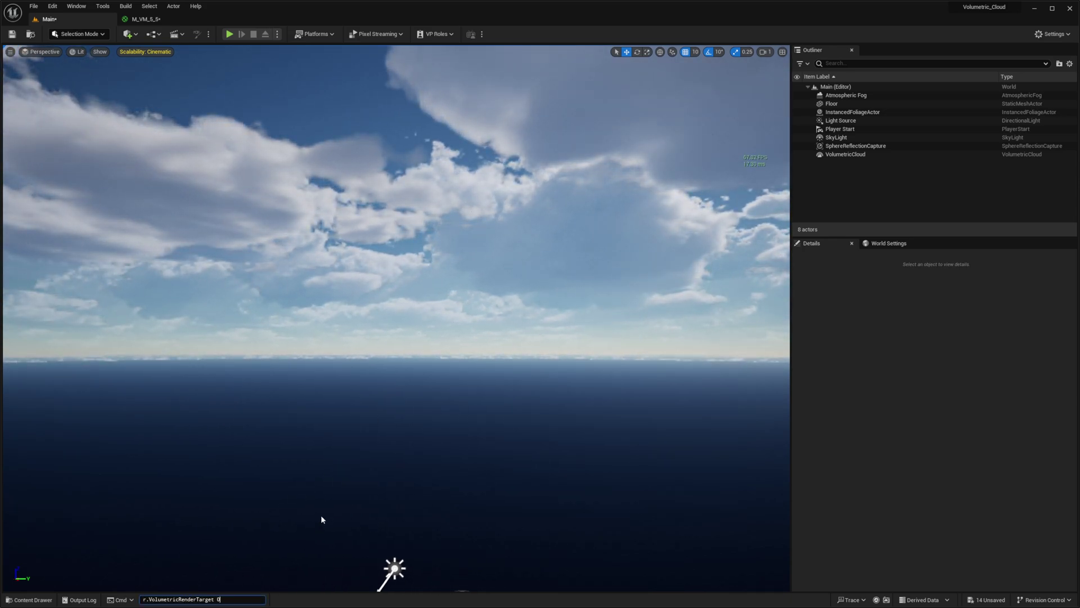
key("Return")
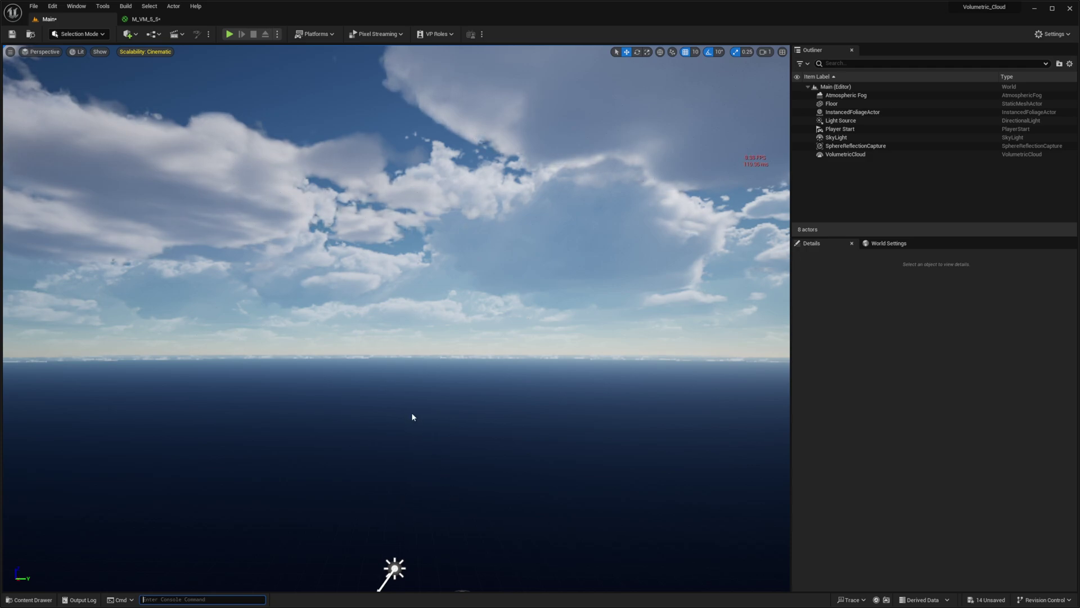
right_click_drag(413, 417, 432, 416)
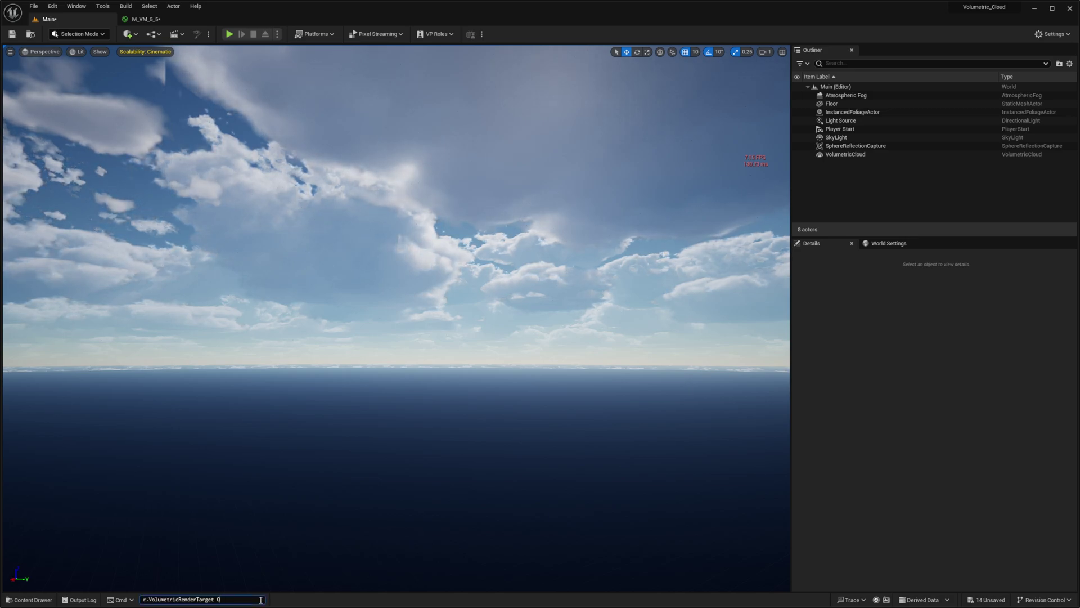
Switch r.VolumetricRenderTarget back to 1 for comparison
key("Return")
key("Up")
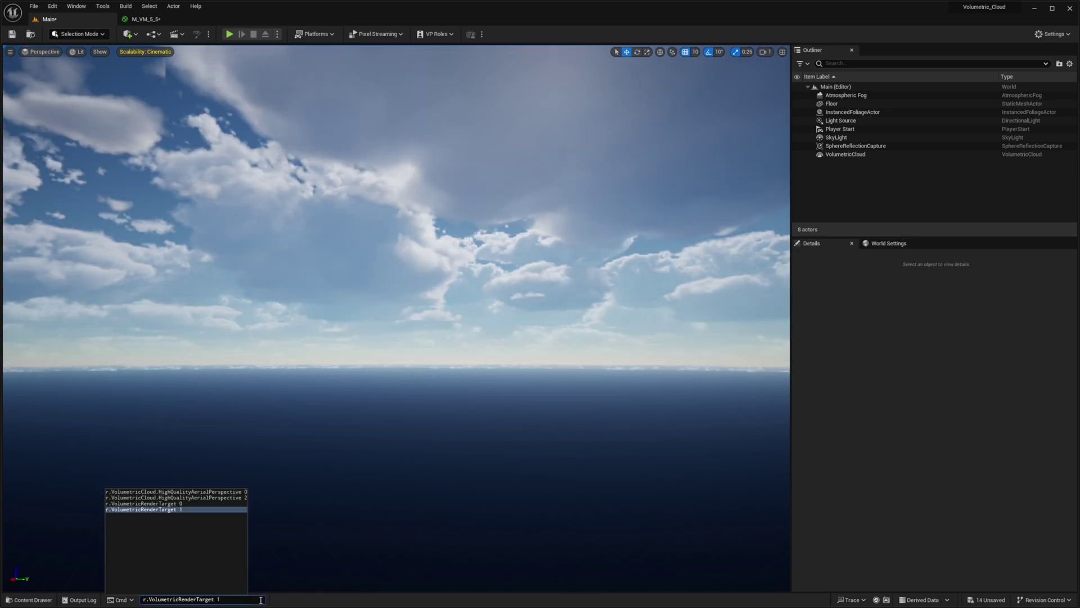
key("BackSpace")
type("2")
key("Up")
key("BackSpace")
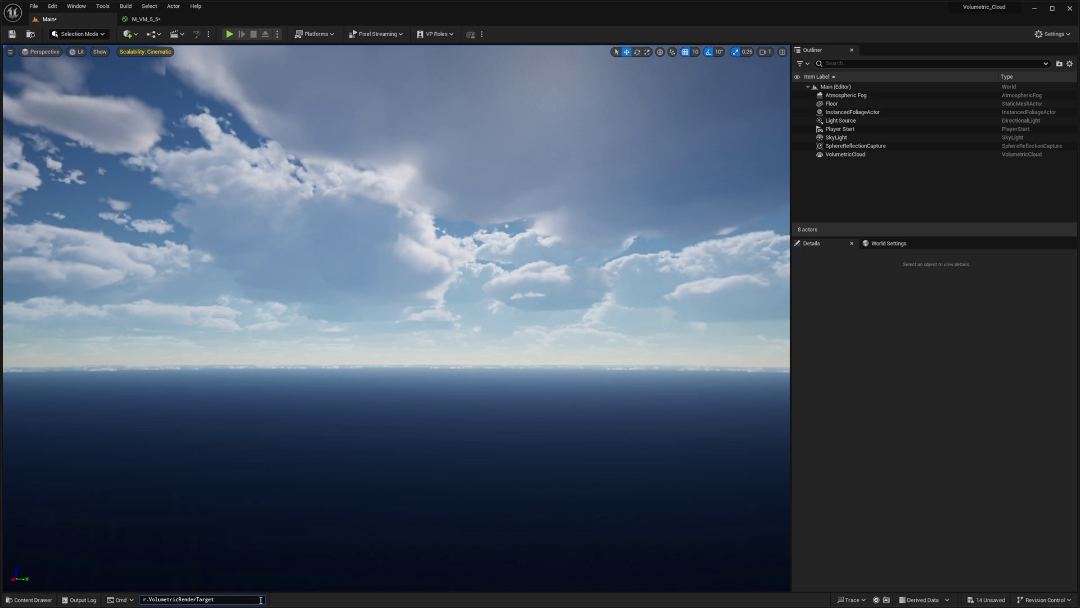
Face the clouds above the scene's light and run r.VolumetricRenderTarget 0 again
right_click_drag(396, 529, 380, 346)
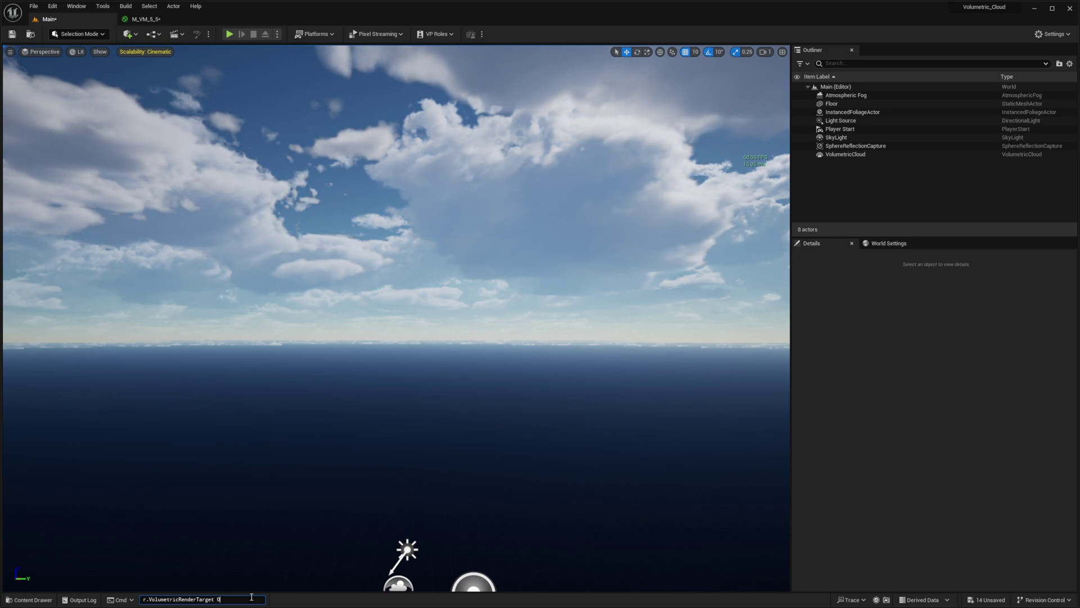
key("Return")
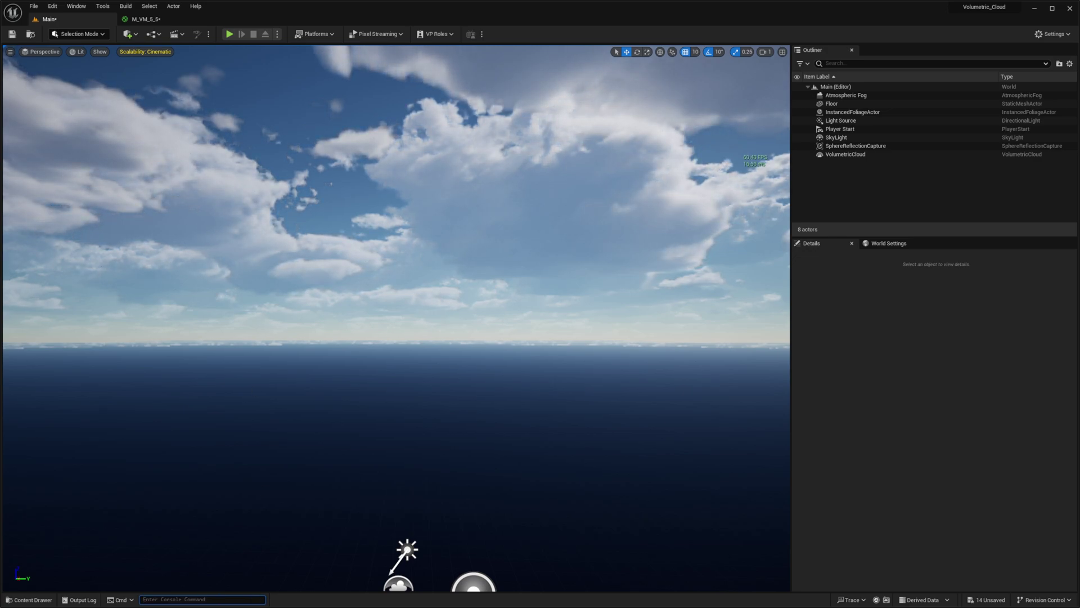
Look over the clouds near the horizon and run r.SkyAtmosphere.FastSkyLUT 0
right_click_drag(330, 251, 330, 251)
right_click_drag(413, 228, 729, 256)
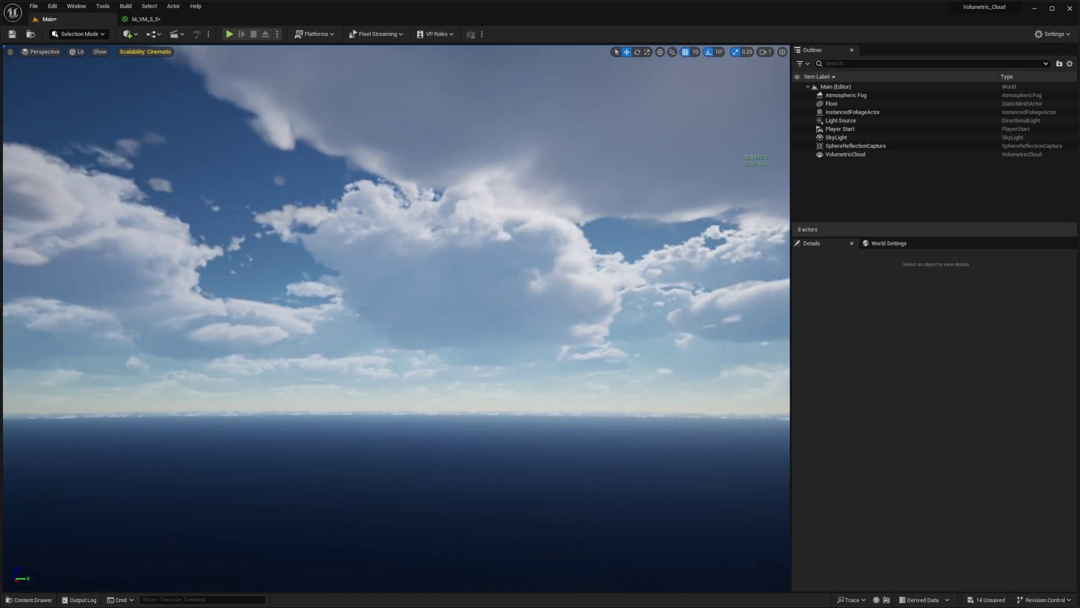
right_click_drag(391, 359, 391, 359)
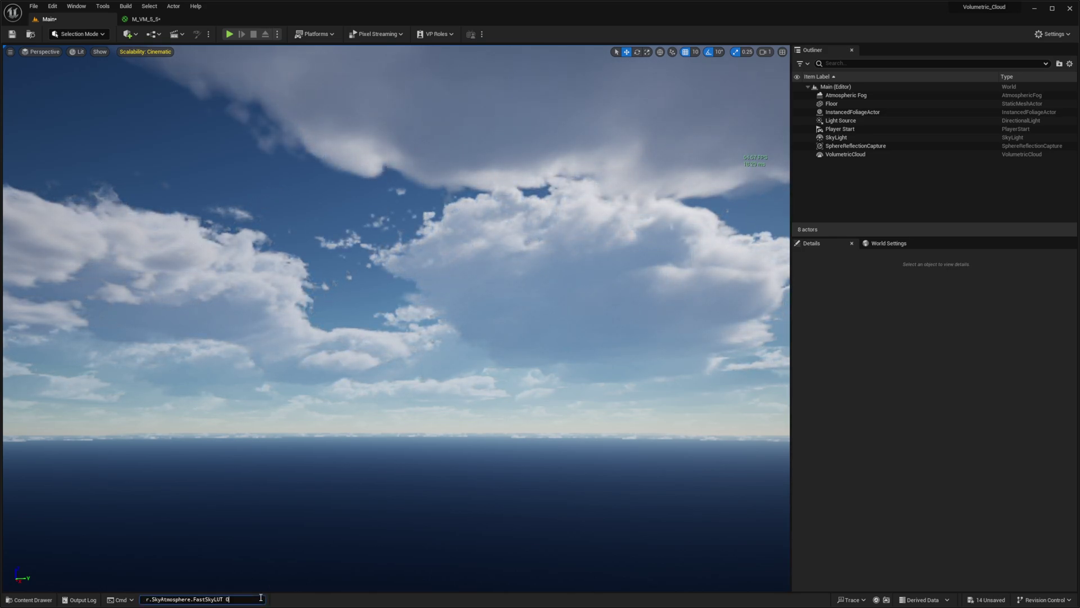
right_click_drag(447, 420, 448, 421)
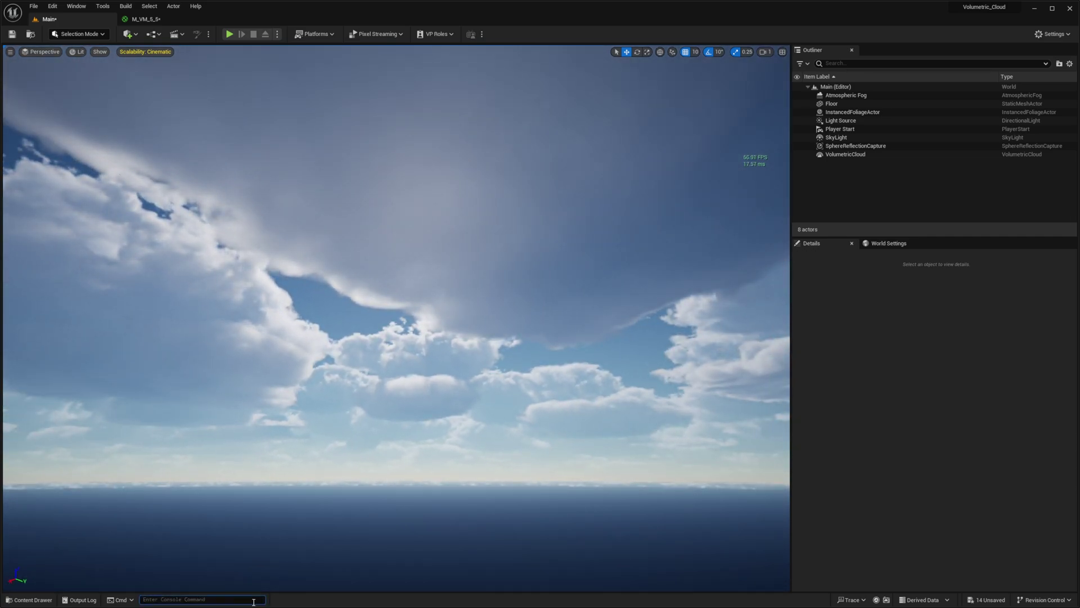
Compare the sky with r.SkyAtmosphere.FastSkyLUT at 1 and switched back to 0
type("r.SkyAtmosphere.FastSkyLUT")
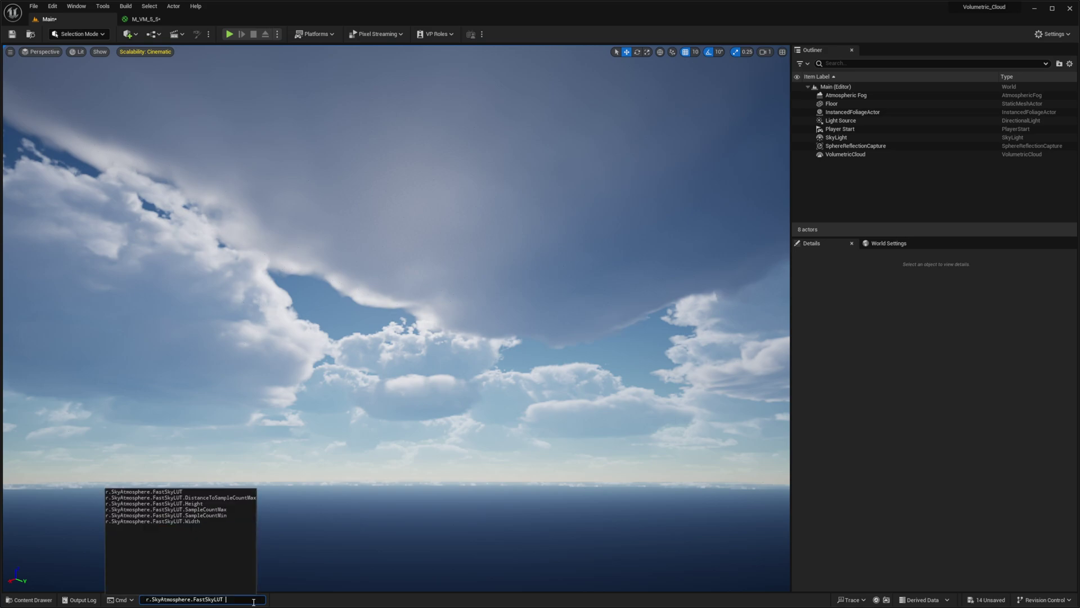
key("Return")
key("Up")
key("BackSpace")
type("0")
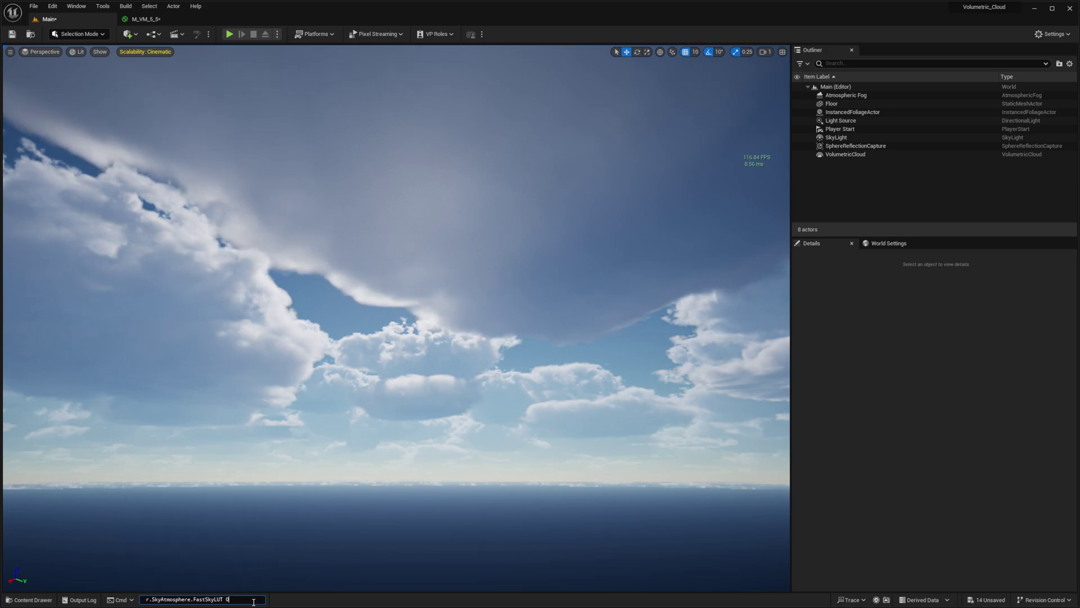
key("Return")
Fly up among the clouds and run r.SkyAtmosphere.FastSkyLUT 2
right_click_drag(290, 532, 315, 157)
scroll(289, 532, "up", 4)
scroll(258, 513, "up", 3)
key("e")
right_click_drag(204, 134, 268, 404)
key("grave")
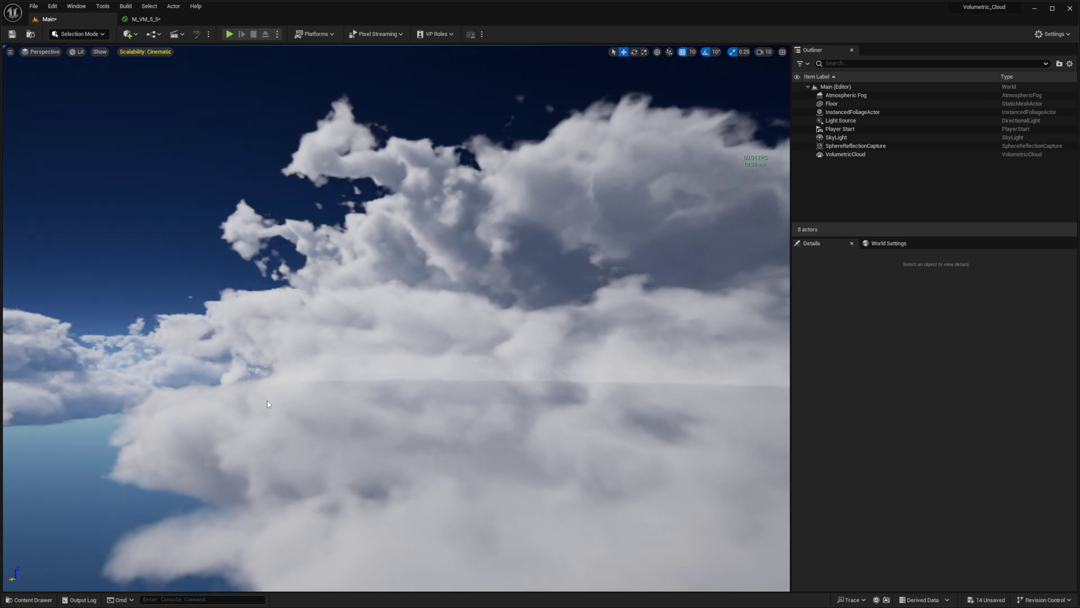
type("r.SkyAtmosphere.FastSkyLUT 2")
key("Return")
Run r.SkyAtmosphere.FastSkyLUT 1 from inside the cloud layer and return it to 0
key("Up")
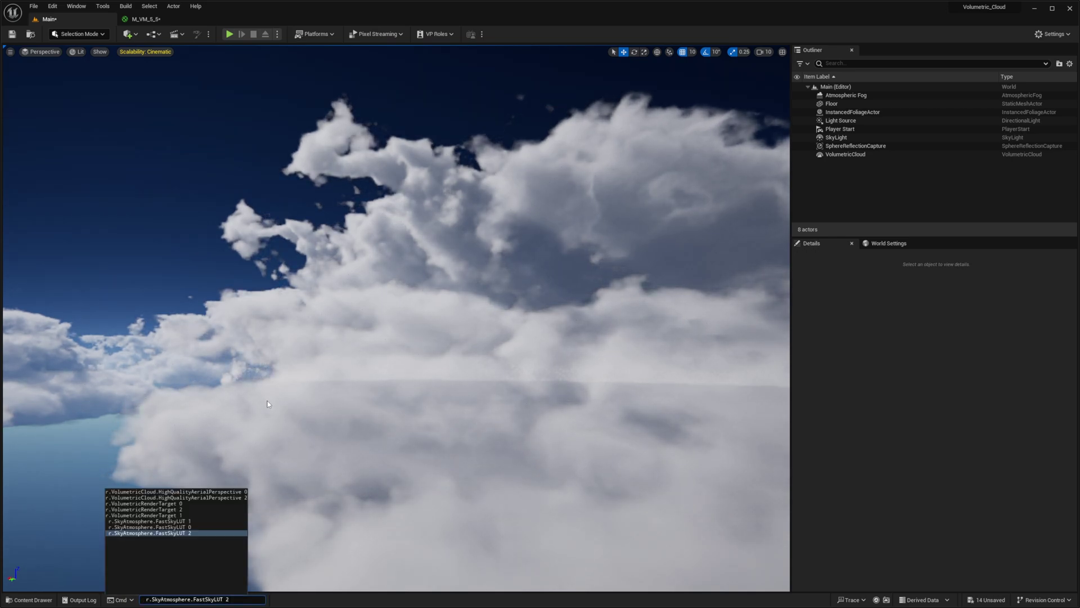
key("BackSpace")
type("1")
key("Return")
key("Up")
key("Return")
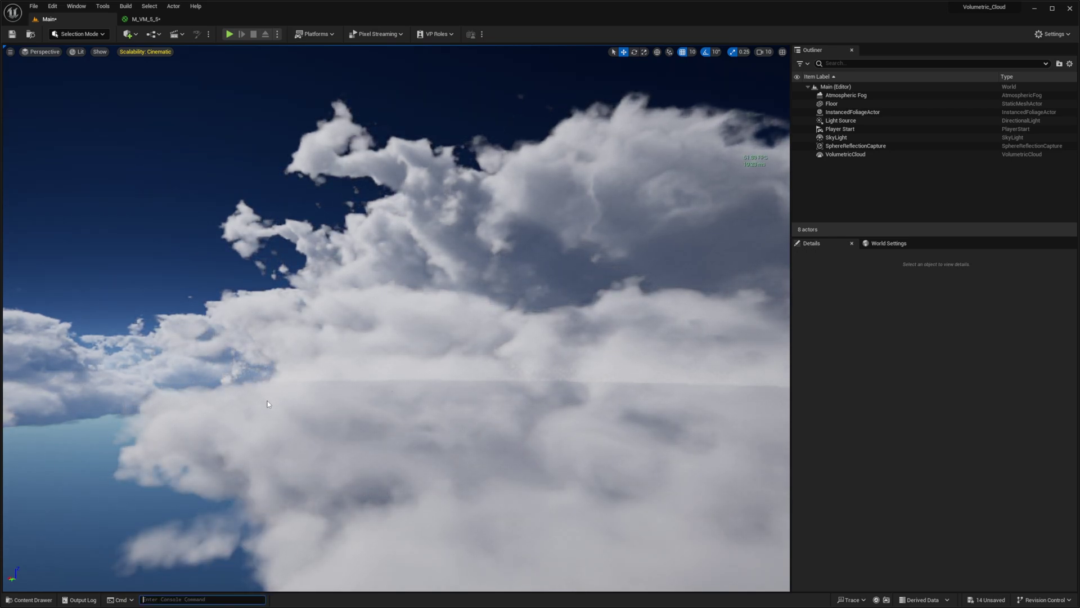
Fly through the cloud layer and run r.SkyAtmosphere.AerialPerspectiveLUT.FastApplyOnOpaque 0
mouse_move(268, 400)
right_mouse_down()
mouse_move(437, 367)
mouse_move(284, 372)
mouse_move(59, 423)
mouse_move(268, 401)
right_mouse_up()
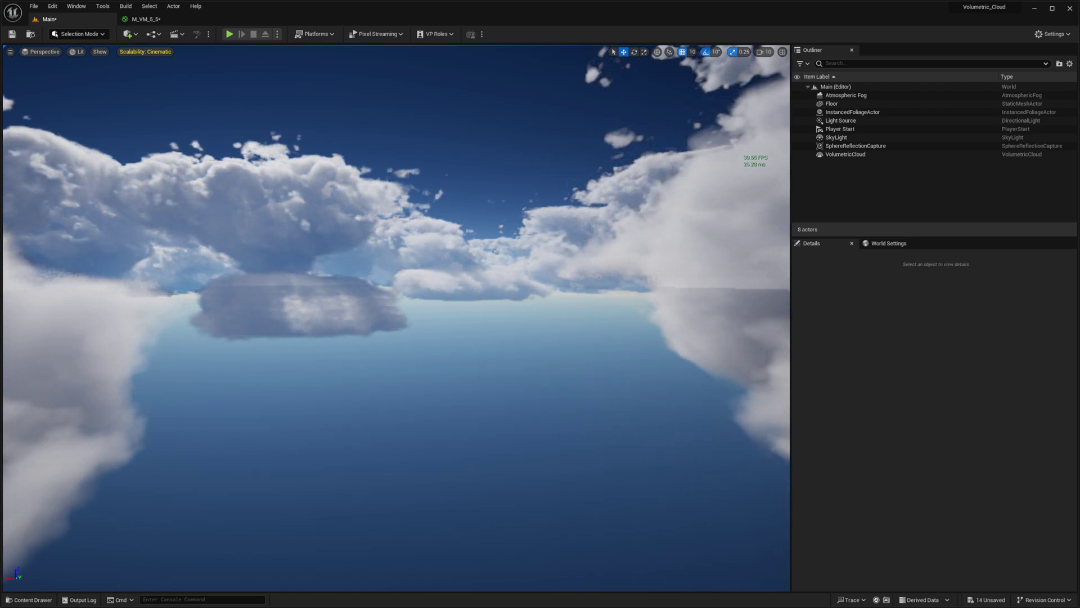
right_click_drag(397, 301, 360, 300)
key("grave")
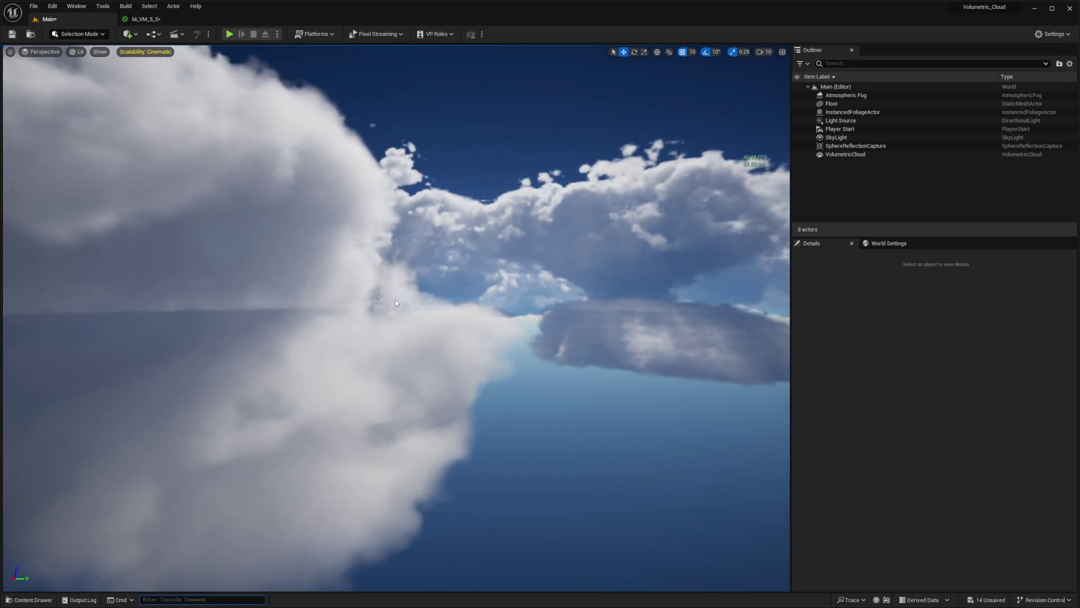
type("r.SkyAtmosphere.AerialPerspectiveLUT.FastApplyOnOpaque 0")
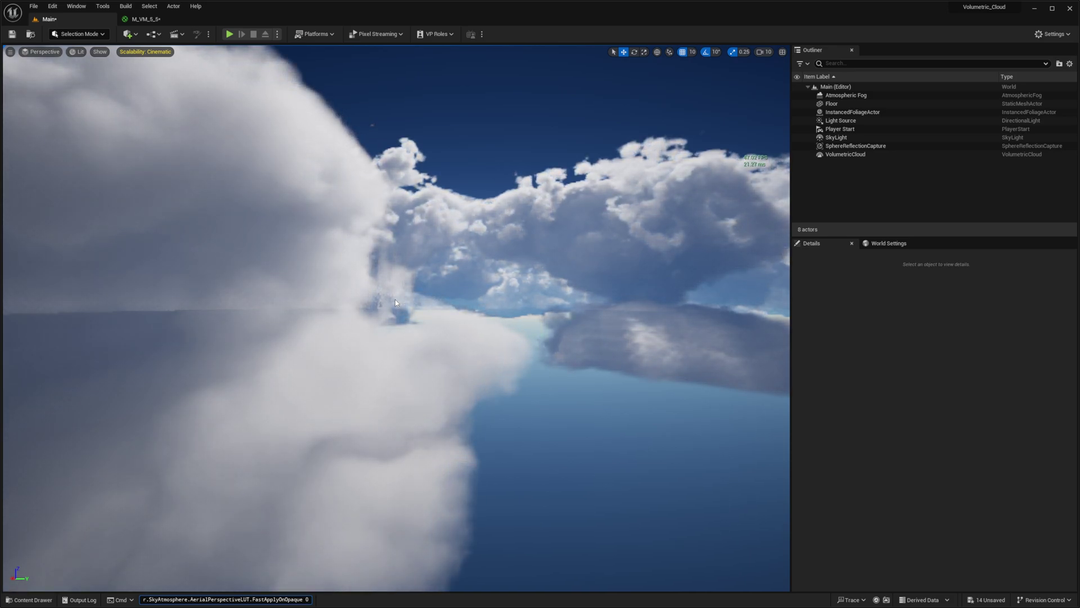
key("Return")
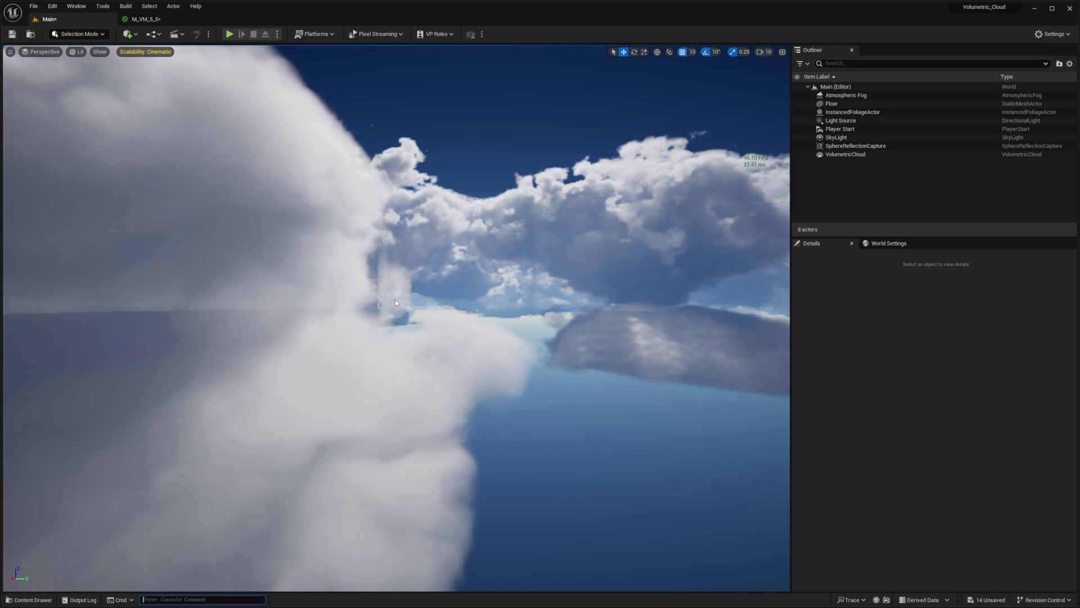
Inspect the clouds up close, descend below them and run r.SkyAtmosphere.AerialPerspectiveLUT.FastApplyOnOpaque 1
right_click_drag(395, 303, 771, 225)
right_click_drag(360, 264, 341, 419)
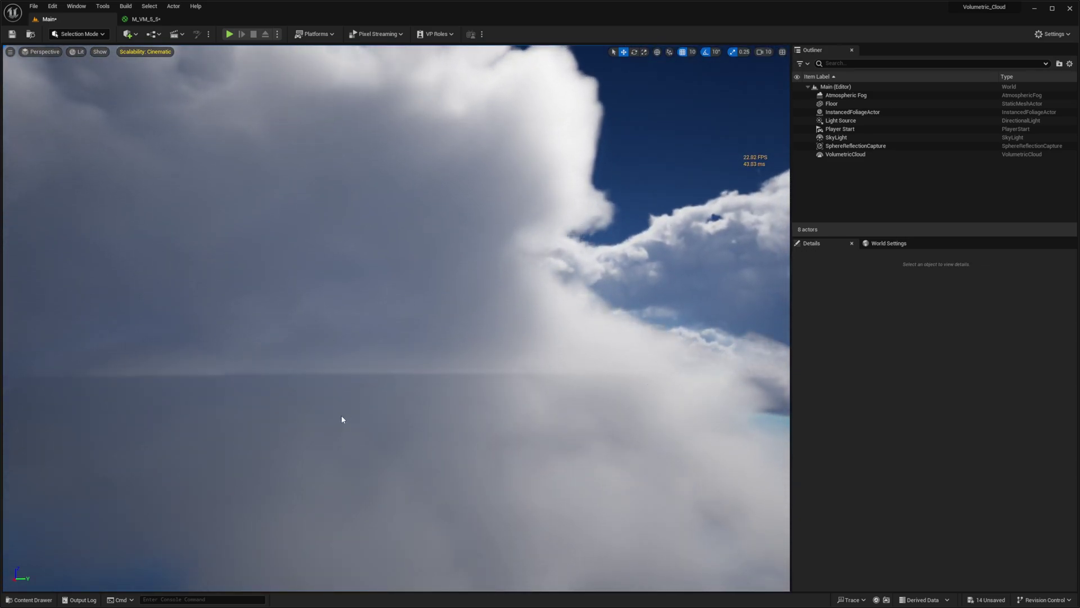
right_click_drag(583, 48, 770, 104)
right_click_drag(310, 529, 327, 524)
key("grave")
key("Up")
key("BackSpace")
type("1")
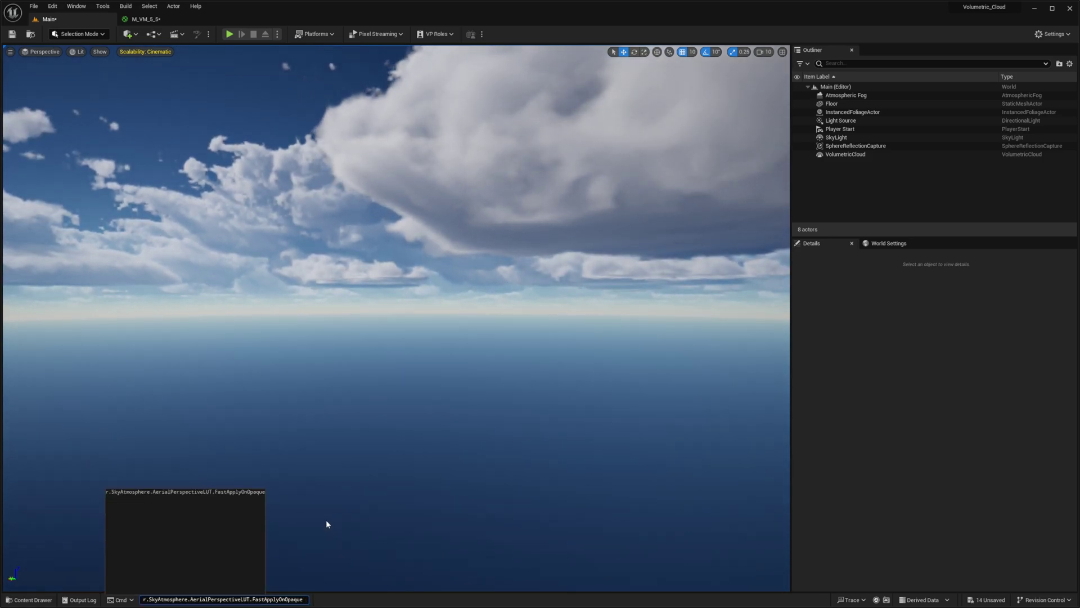
key("Return")
Look at the ground and horizon, set r.SkyAtmosphere.AerialPerspectiveLUT.FastApplyOnOpaque back to 0 and look around the sky
mouse_move(398, 427)
right_mouse_down()
mouse_move(427, 429)
mouse_move(429, 456)
mouse_move(397, 426)
right_mouse_up()
key("grave")
key("Up")
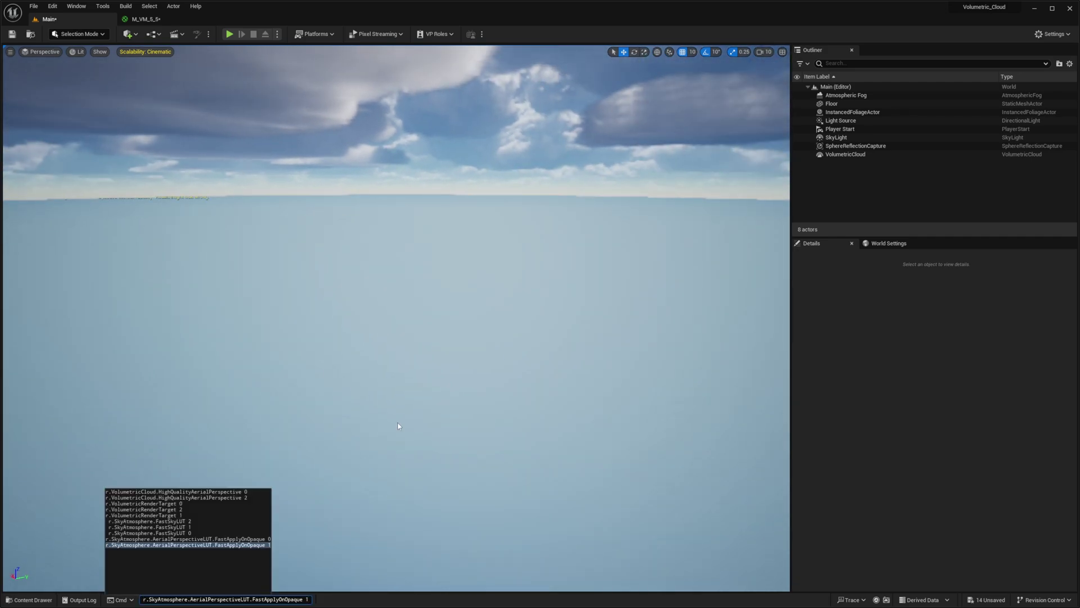
key("BackSpace")
key("BackSpace")
key("Return")
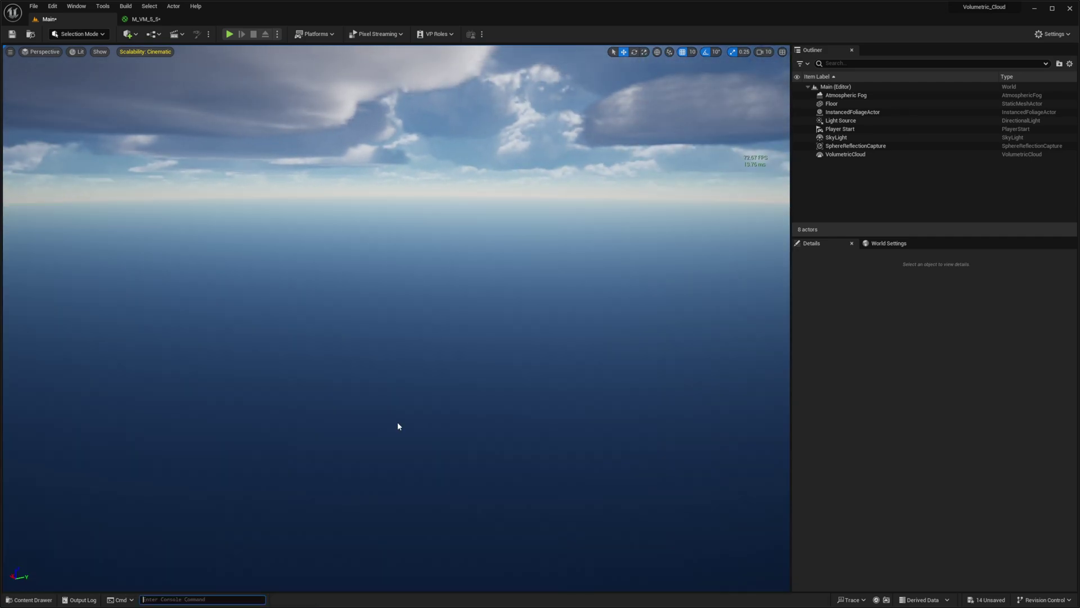
right_click_drag(397, 421, 393, 360)
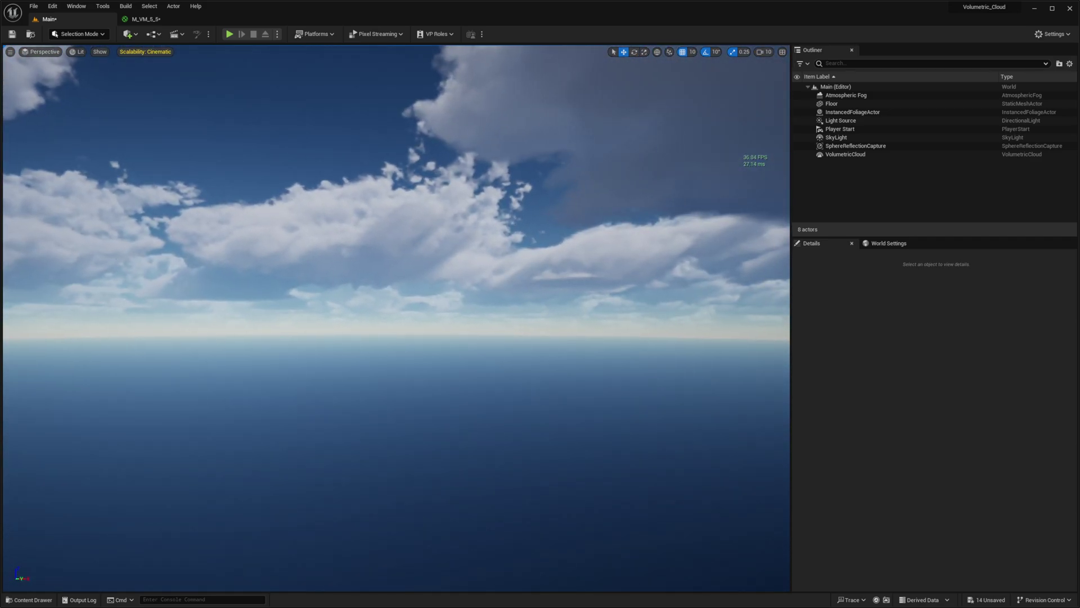
mouse_move(396, 318)
right_mouse_down()
mouse_move(568, 310)
mouse_move(625, 430)
mouse_move(394, 315)
right_mouse_up()
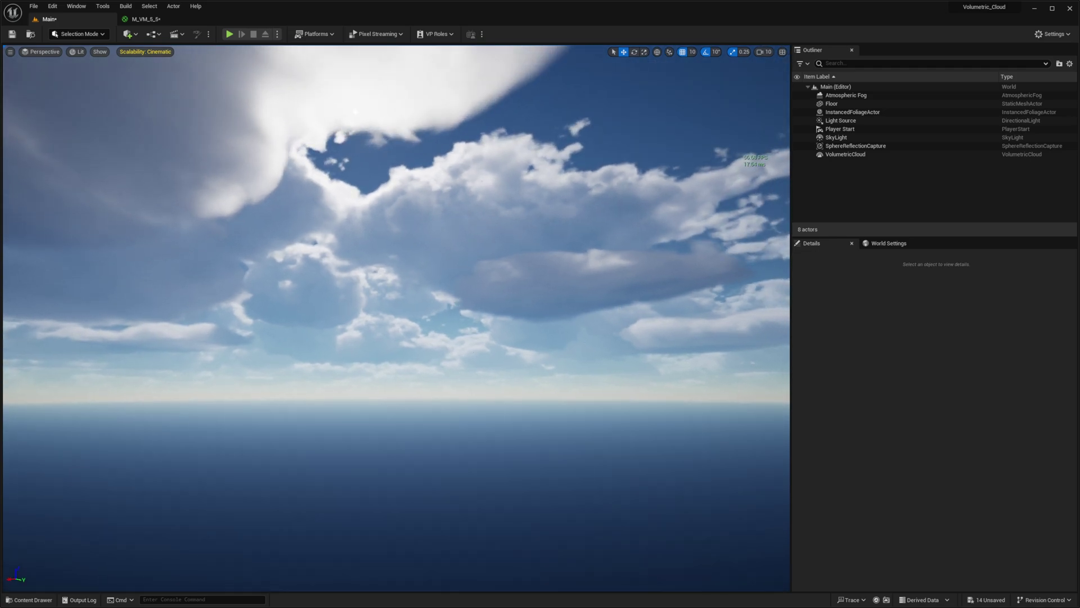
Reset VolumetricCloud's Tracing Start Max Distance and Tracing Max Distance to their defaults of 350 and 50
left_click(856, 155)
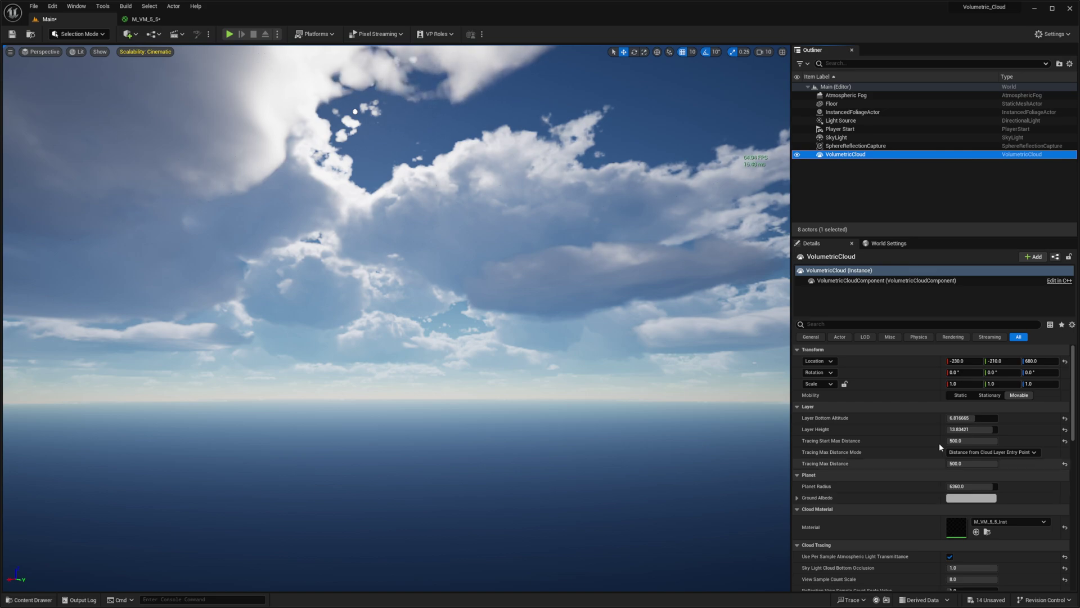
left_click(1065, 440)
left_click(1065, 464)
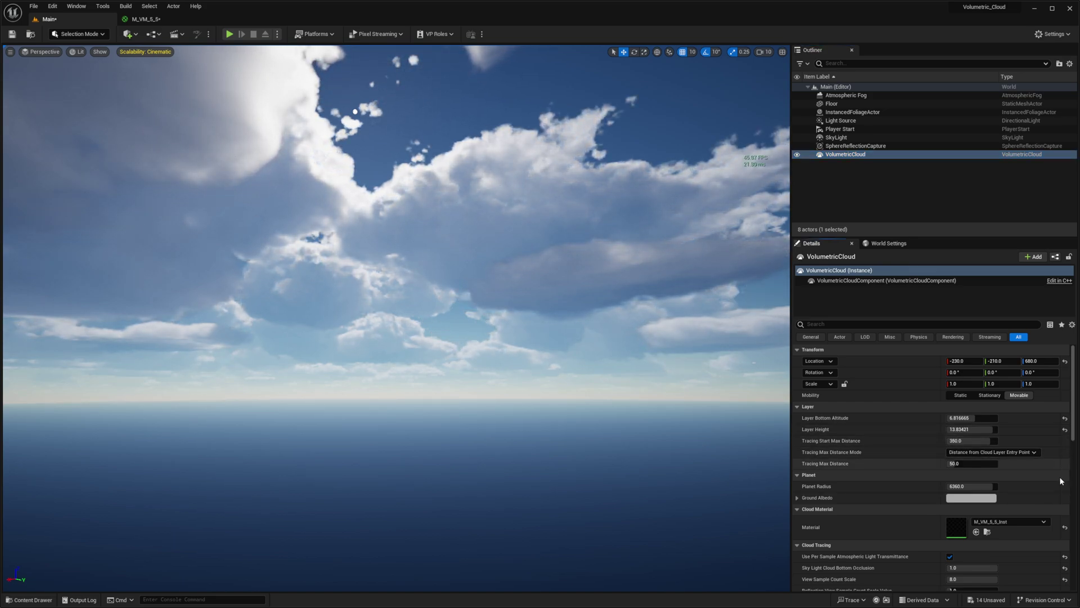
Reset VolumetricCloud's changed Cloud Tracing settings to defaults: light transmittance, bottom occlusion, view and shadow sample count scales, and shadow tracing distance
scroll(1058, 495, "down", 2)
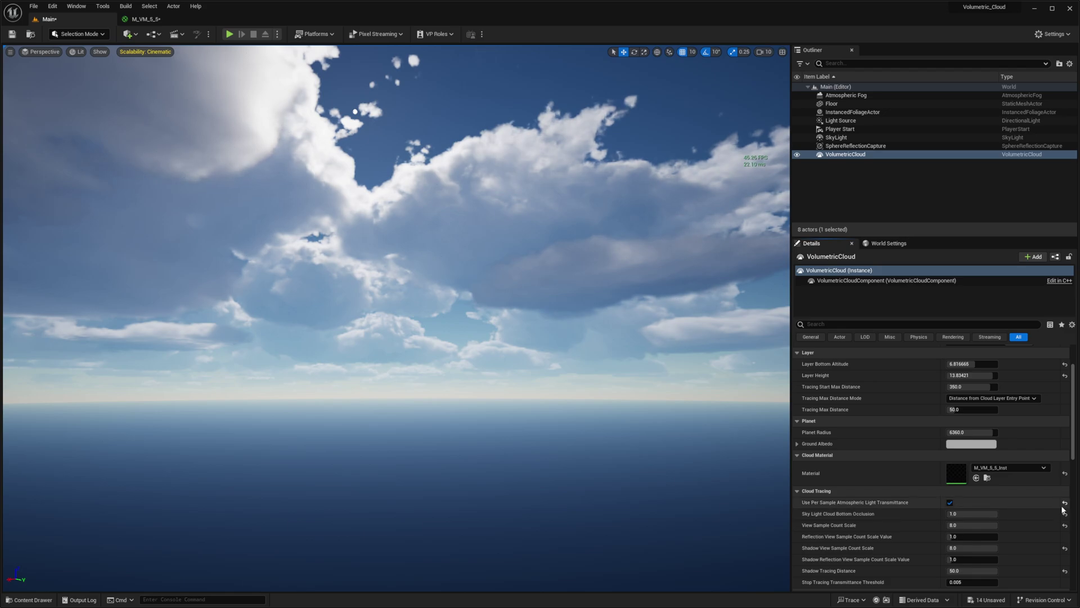
left_click(1065, 514)
left_click(1065, 526)
left_click(1065, 547)
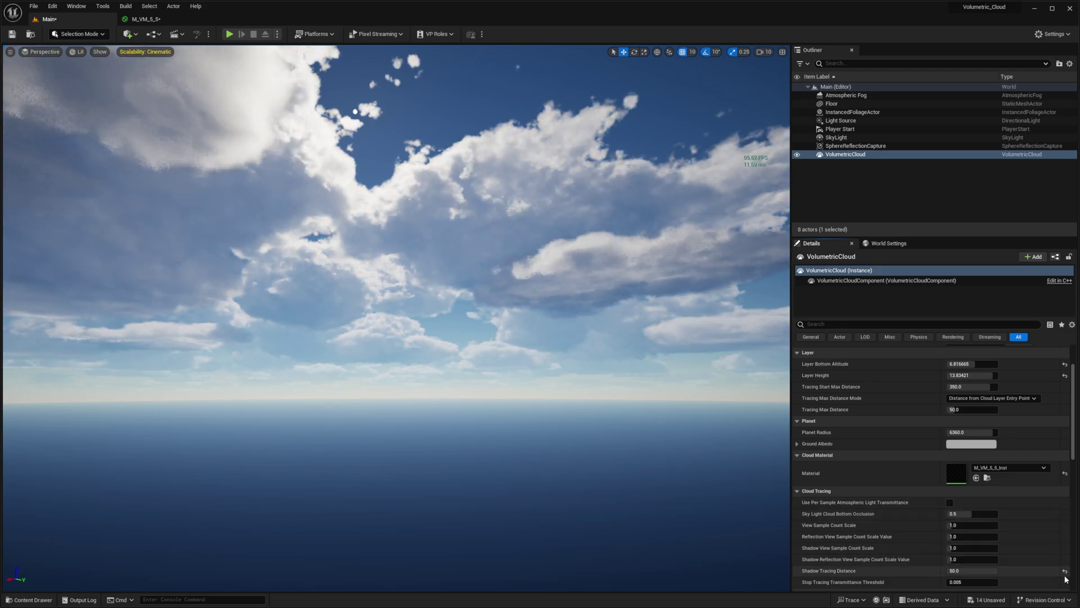
left_click(1063, 570)
Face another part of the sky and run r.SkyAtmosphere.AerialPerspectiveLUT.FastApplyOnOpaque with 1 and 2 to compare them
mouse_move(547, 393)
right_mouse_down()
mouse_move(547, 422)
mouse_move(535, 360)
mouse_move(394, 337)
mouse_move(548, 416)
mouse_move(550, 392)
right_mouse_up()
key("grave")
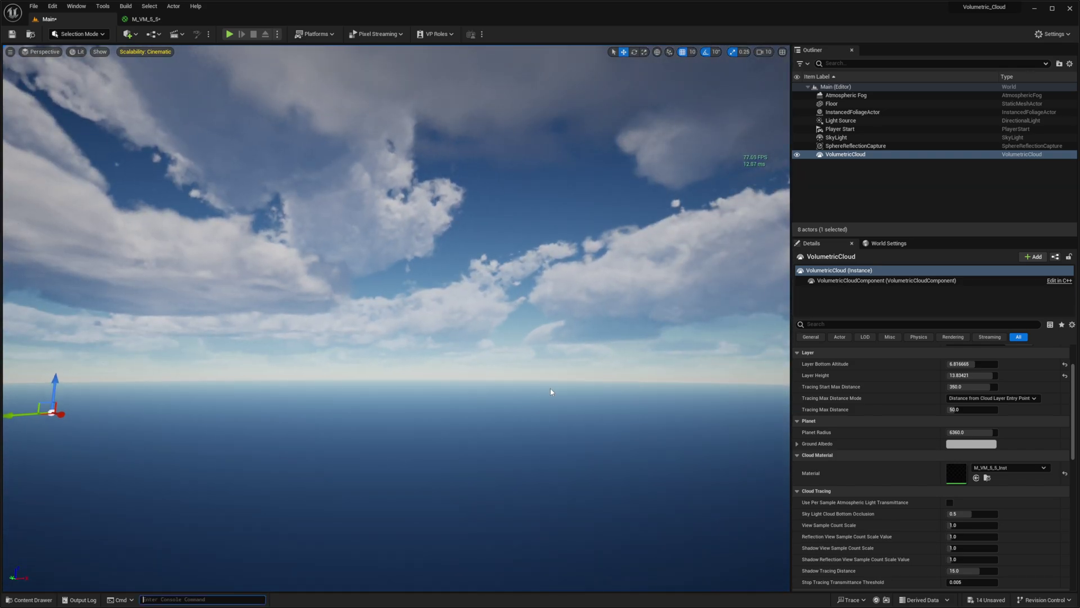
key("Up")
key("Return")
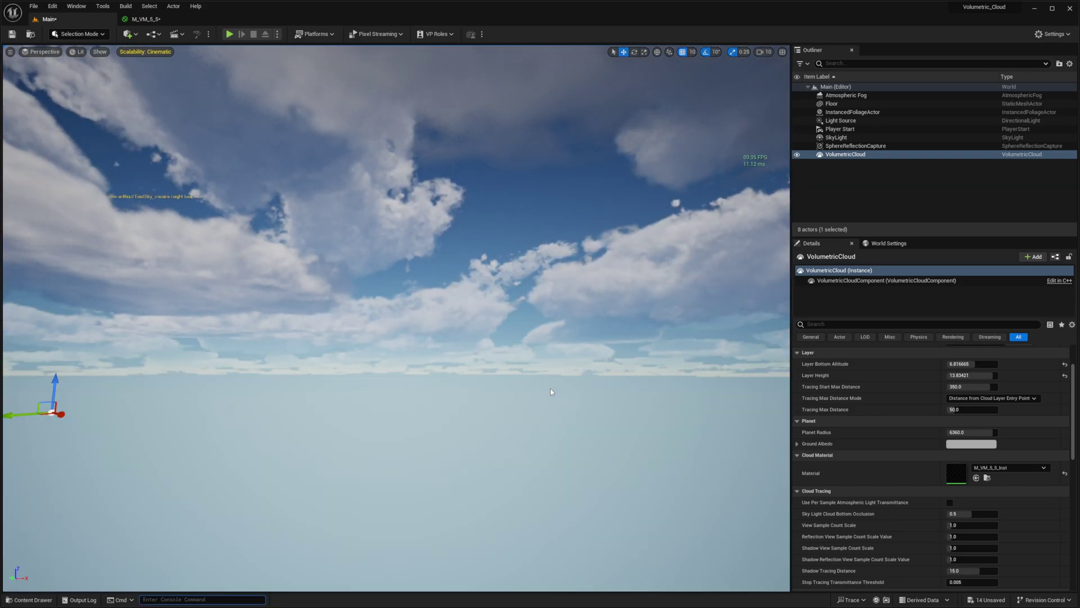
key("Up")
key("BackSpace")
type("1")
key("Return")
Restore r.SkyAtmosphere.AerialPerspectiveLUT.FastApplyOnOpaque to 0
key("Up")
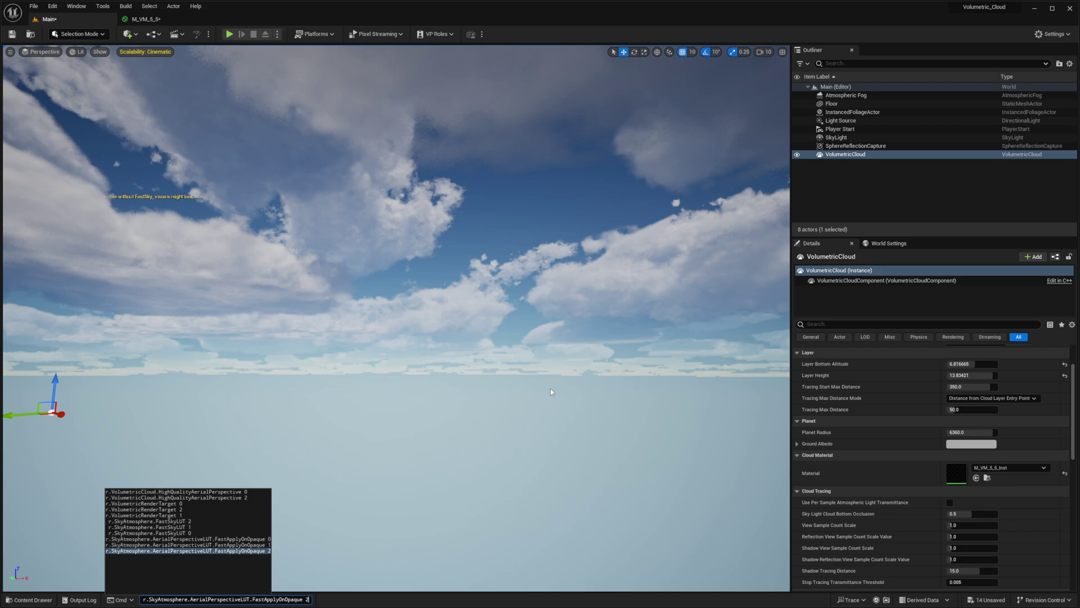
key("BackSpace")
type("0")
key("Return")
Compare r.SkyAtmosphere.FastSkyLUT at 1 and 0 with the default cloud tracing settings
key("Up")
key("Up")
key("Up")
key("Up")
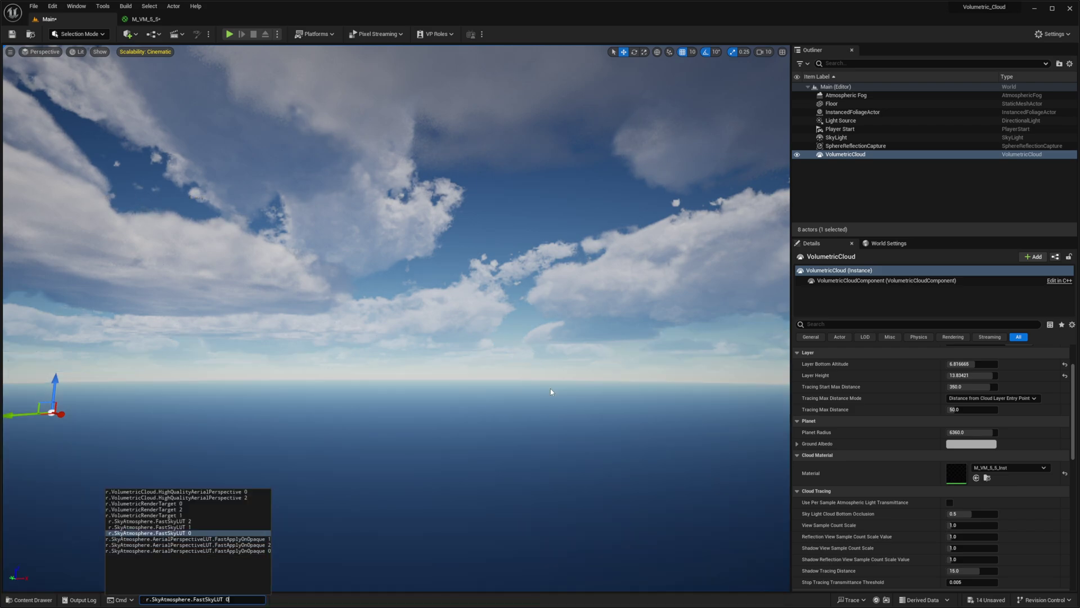
key("Return")
key("Up")
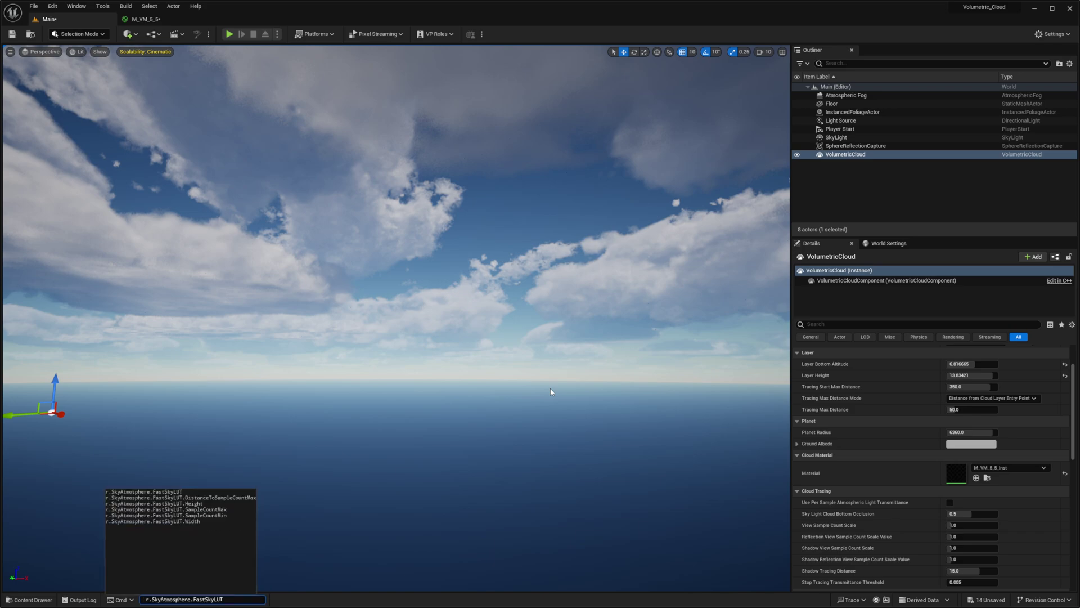
Recall and run r.VolumetricRenderTarget 1, and turn the view to check the clouds
key("Up")
key("Up")
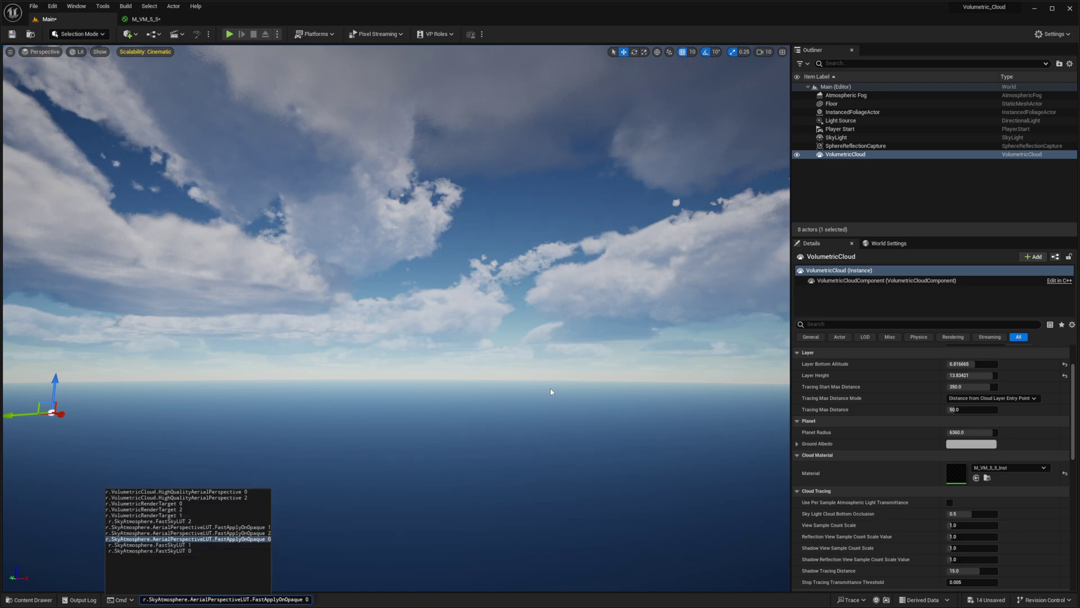
key("Up")
key("Up")
key("Up")
key("Up")
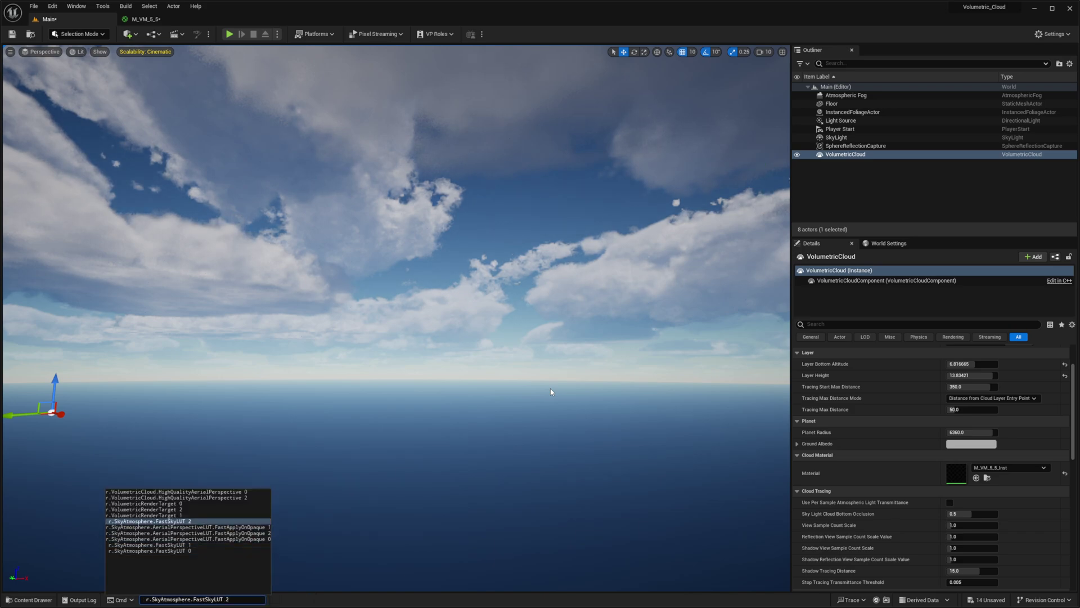
key("Return")
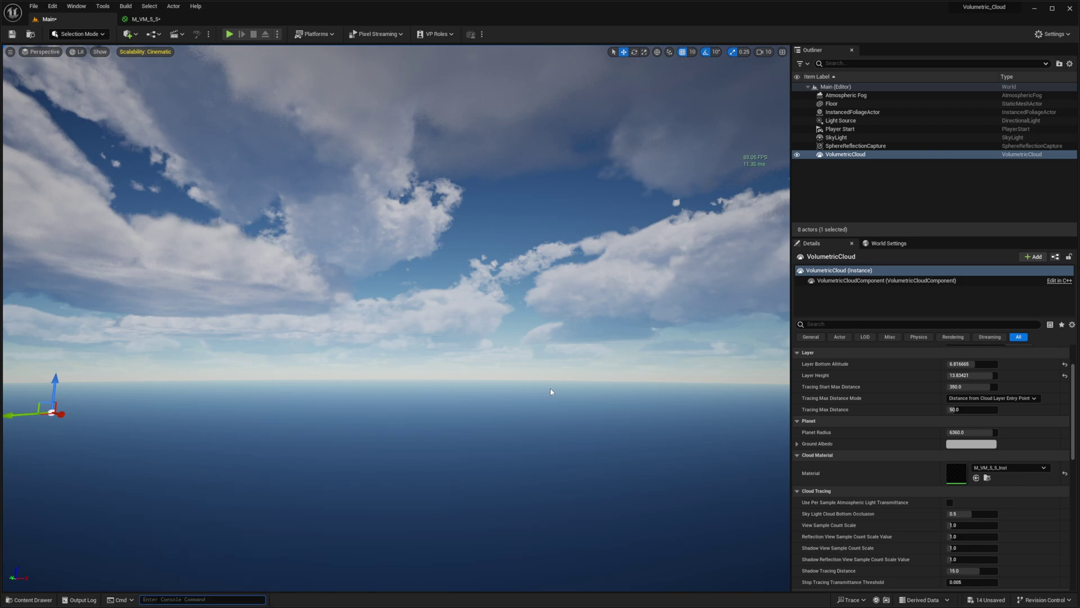
right_click_drag(550, 388, 671, 260)
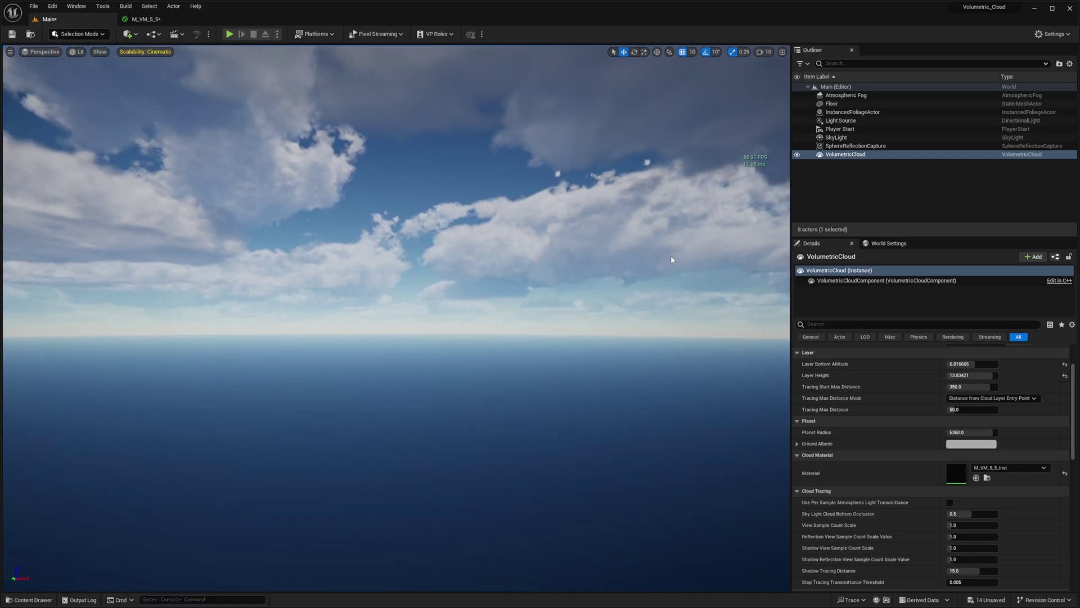
Switch r.VolumetricRenderTarget to 0 and look around to check cloud detail and frame rate
key("Up")
key("BackSpace")
type("0")
key("Return")
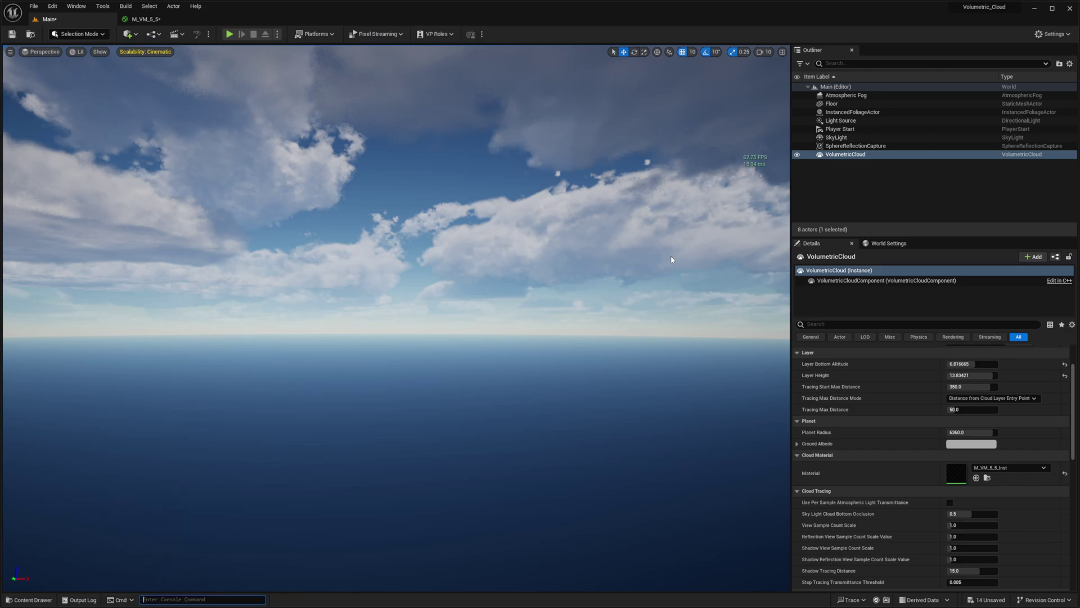
right_click_drag(671, 259, 318, 306)
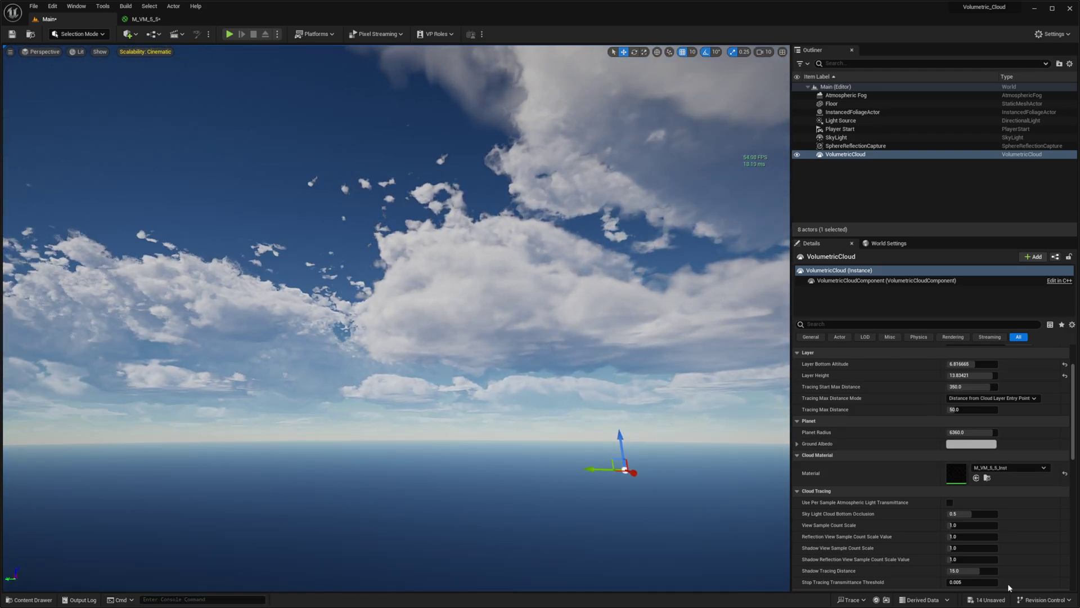
right_click_drag(562, 394, 404, 386)
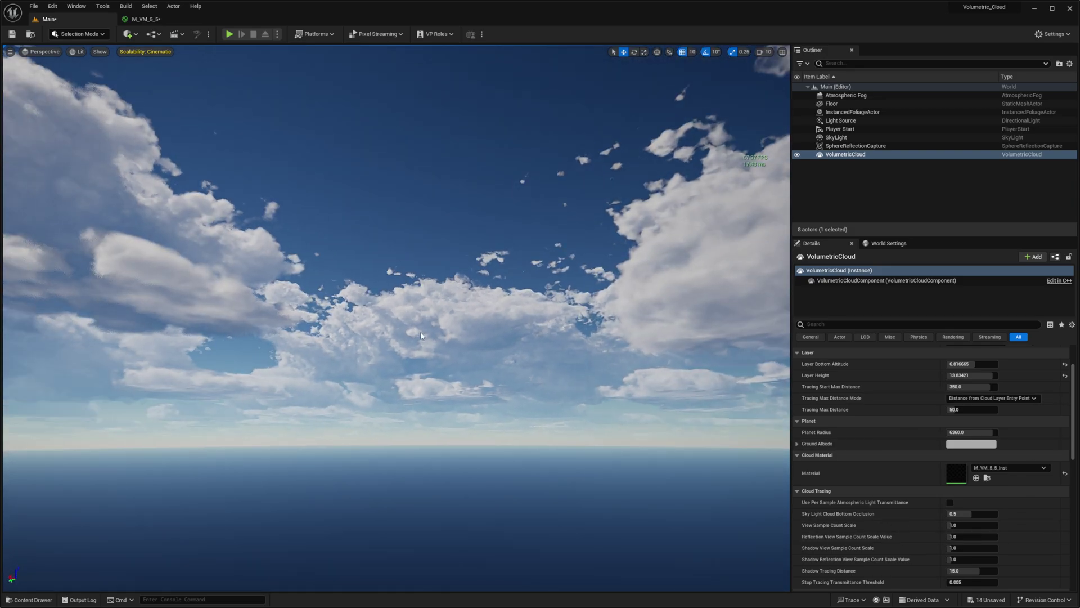
mouse_move(421, 336)
right_mouse_down()
mouse_move(393, 315)
mouse_move(338, 332)
mouse_move(540, 341)
right_mouse_up()
Recall and run r.VolumetricCloud.HighQualityAerialPerspective 0 from the console command history
key("Up")
key("Up")
key("Up")
key("Up")
key("Up")
key("Up")
key("Up")
key("Up")
key("Up")
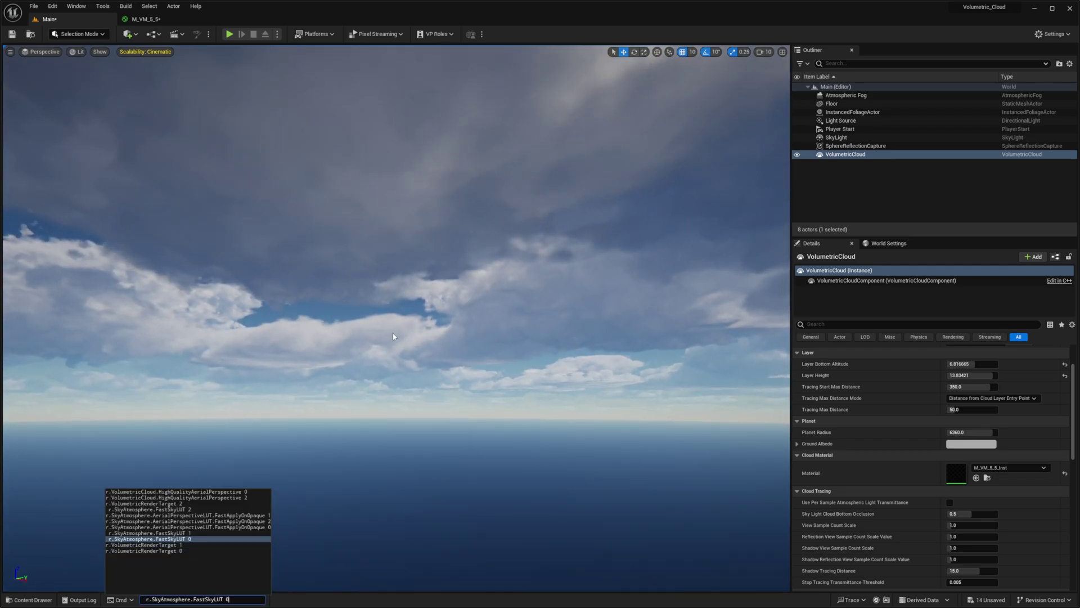
key("Up")
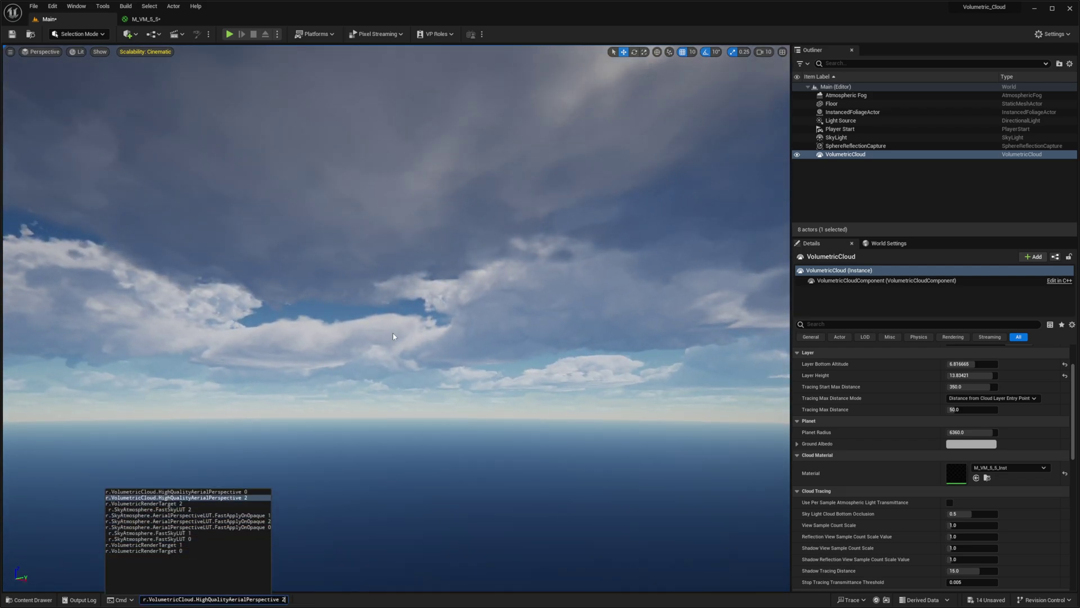
key("Up")
key("Return")
Switch r.VolumetricCloud.HighQualityAerialPerspective to 2 and back to 0 to compare the clouds near the horizon
key("Up")
key("Up")
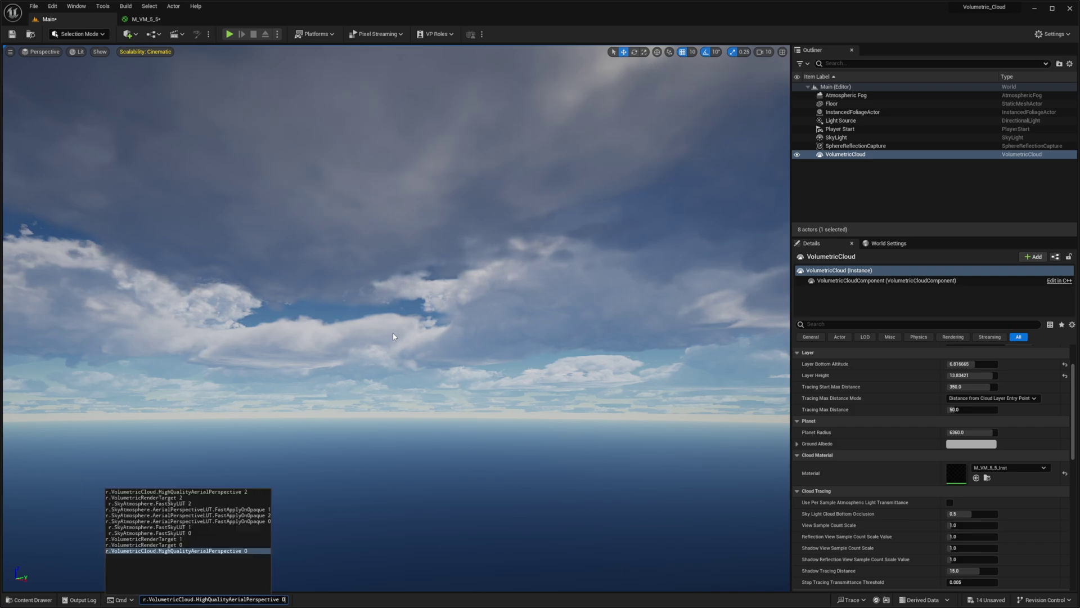
key("Return")
key("Up")
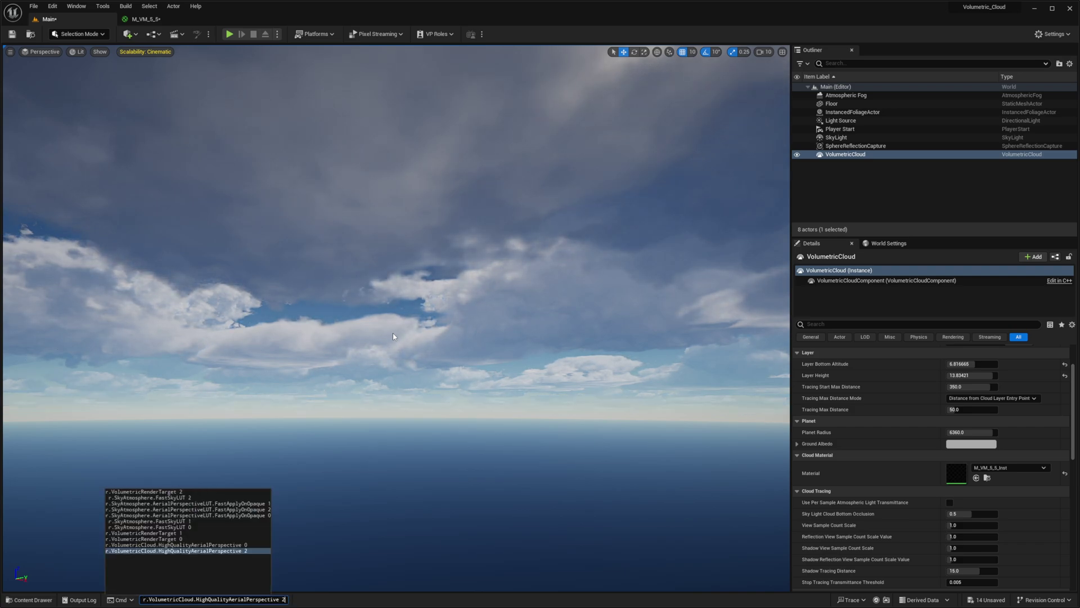
key("Up")
key("Return")
Recall and run r.VolumetricRenderTarget 0 again, and turn the view to check the clouds
key("Up")
key("Up")
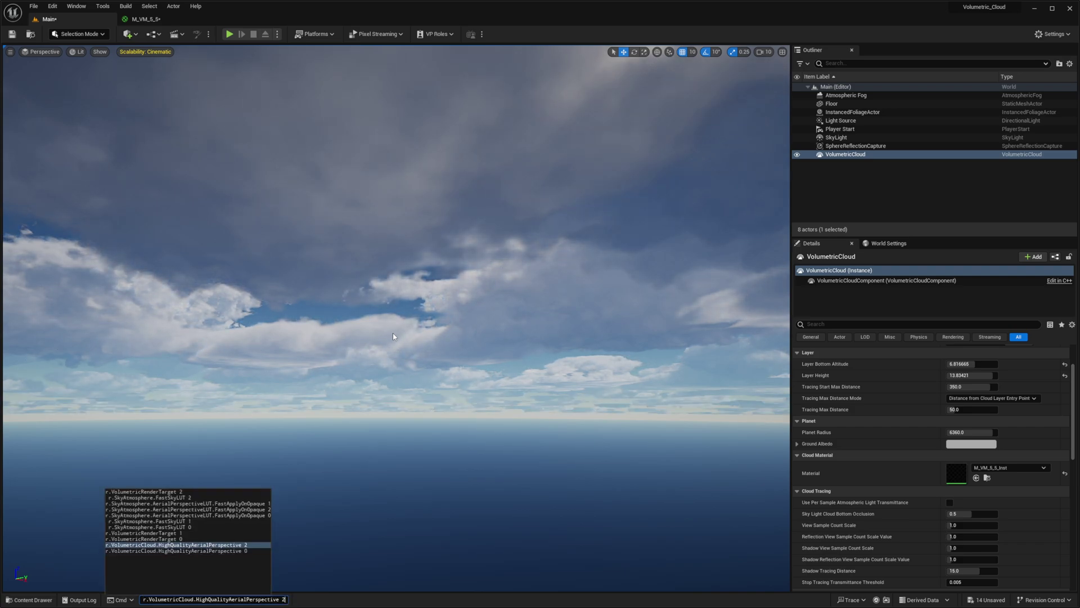
key("Up")
key("Up")
key("Up")
key("Down")
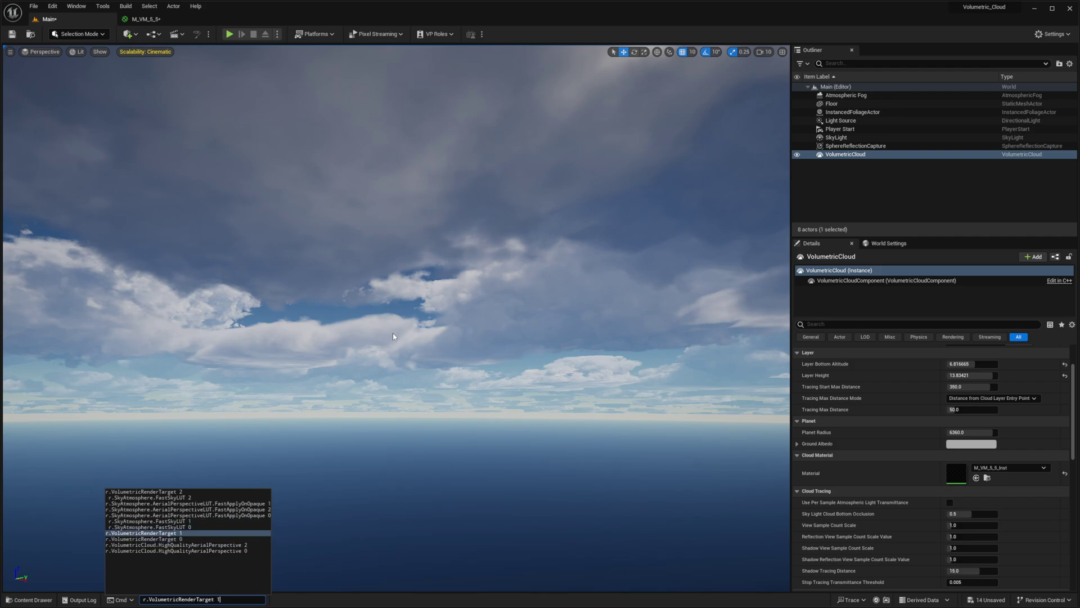
key("Down")
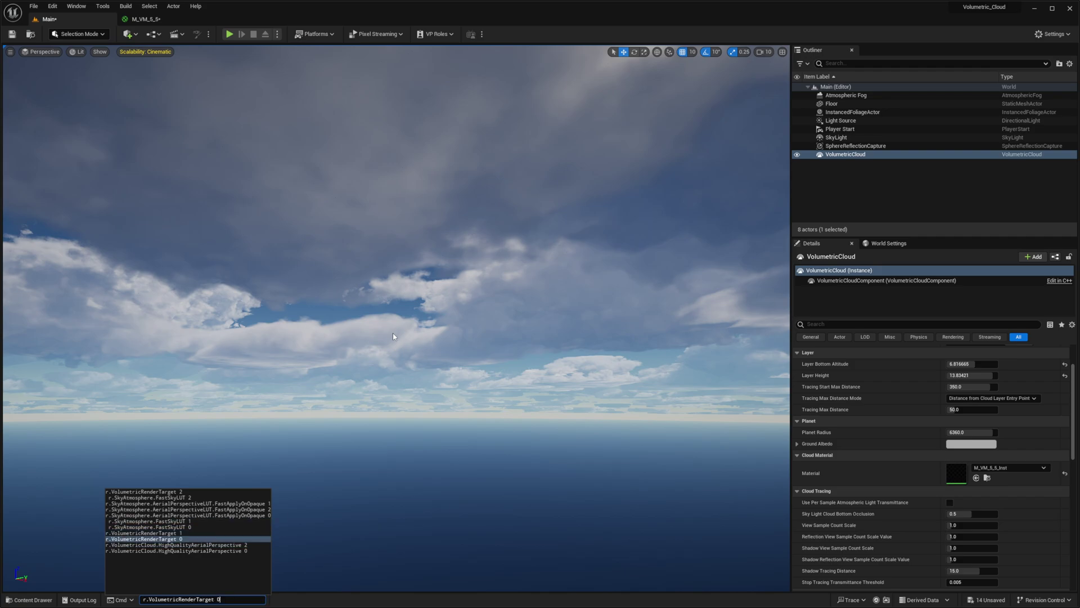
key("Return")
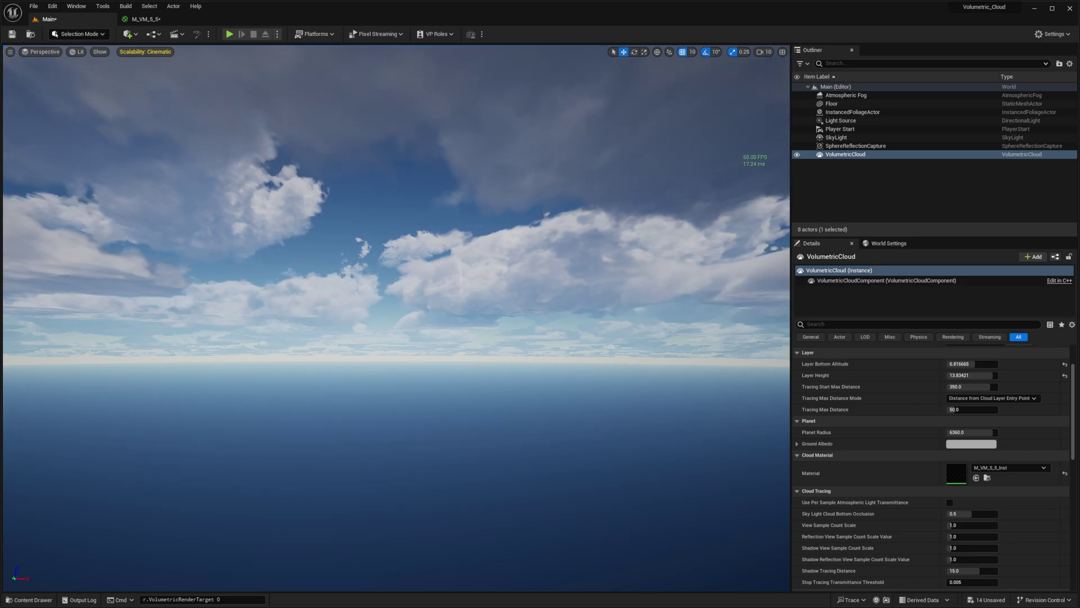